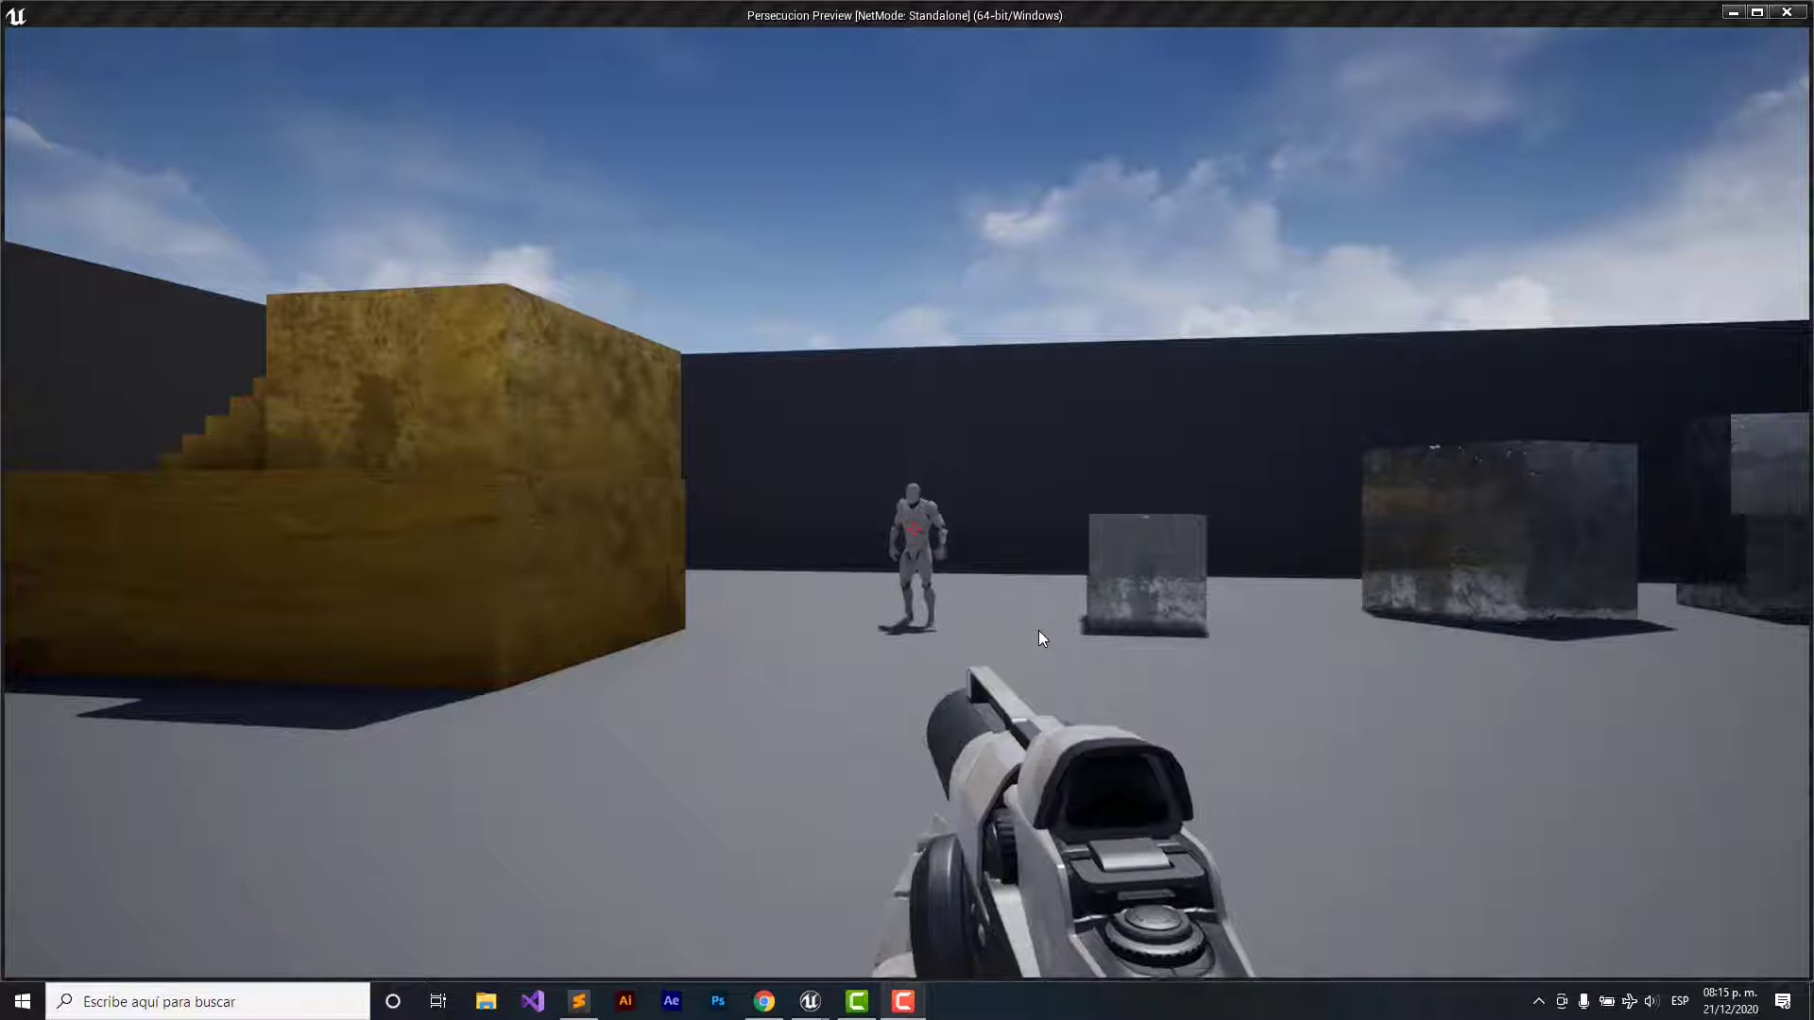
- In the Standalone preview, walk the player toward the mannequin with W, A and S and watch it approach
click(1039, 632)
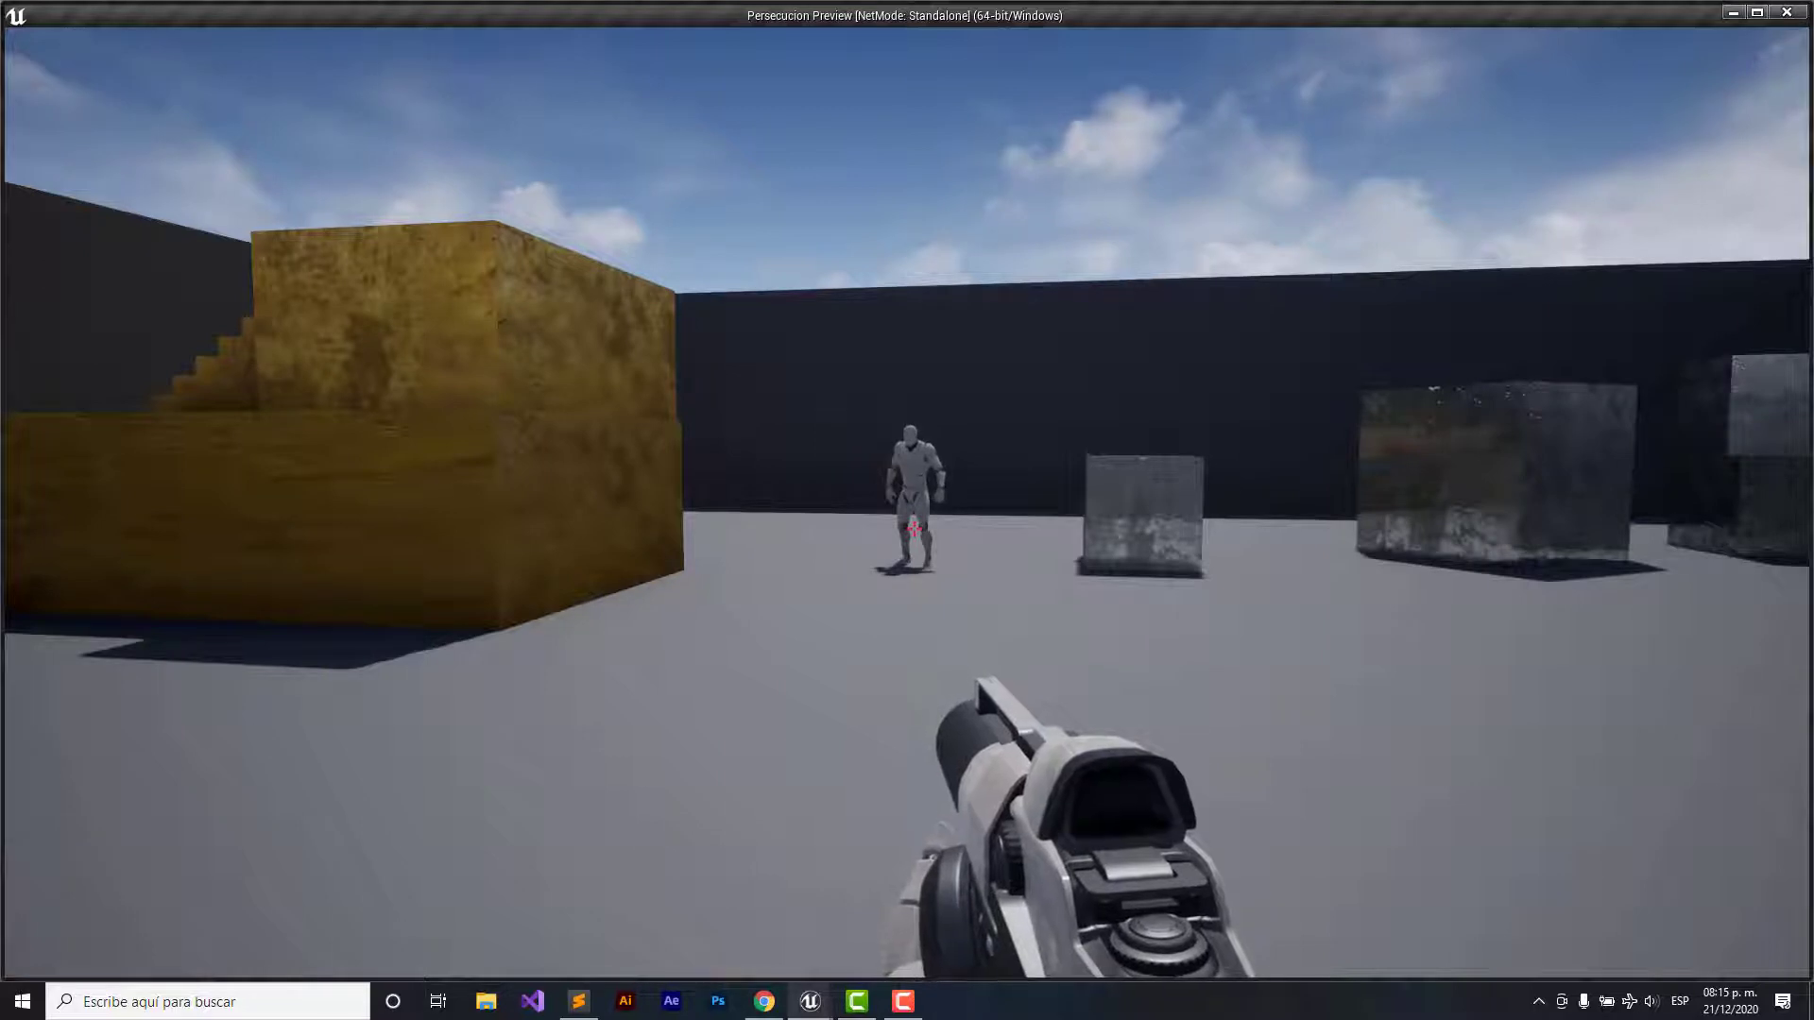
key(w)
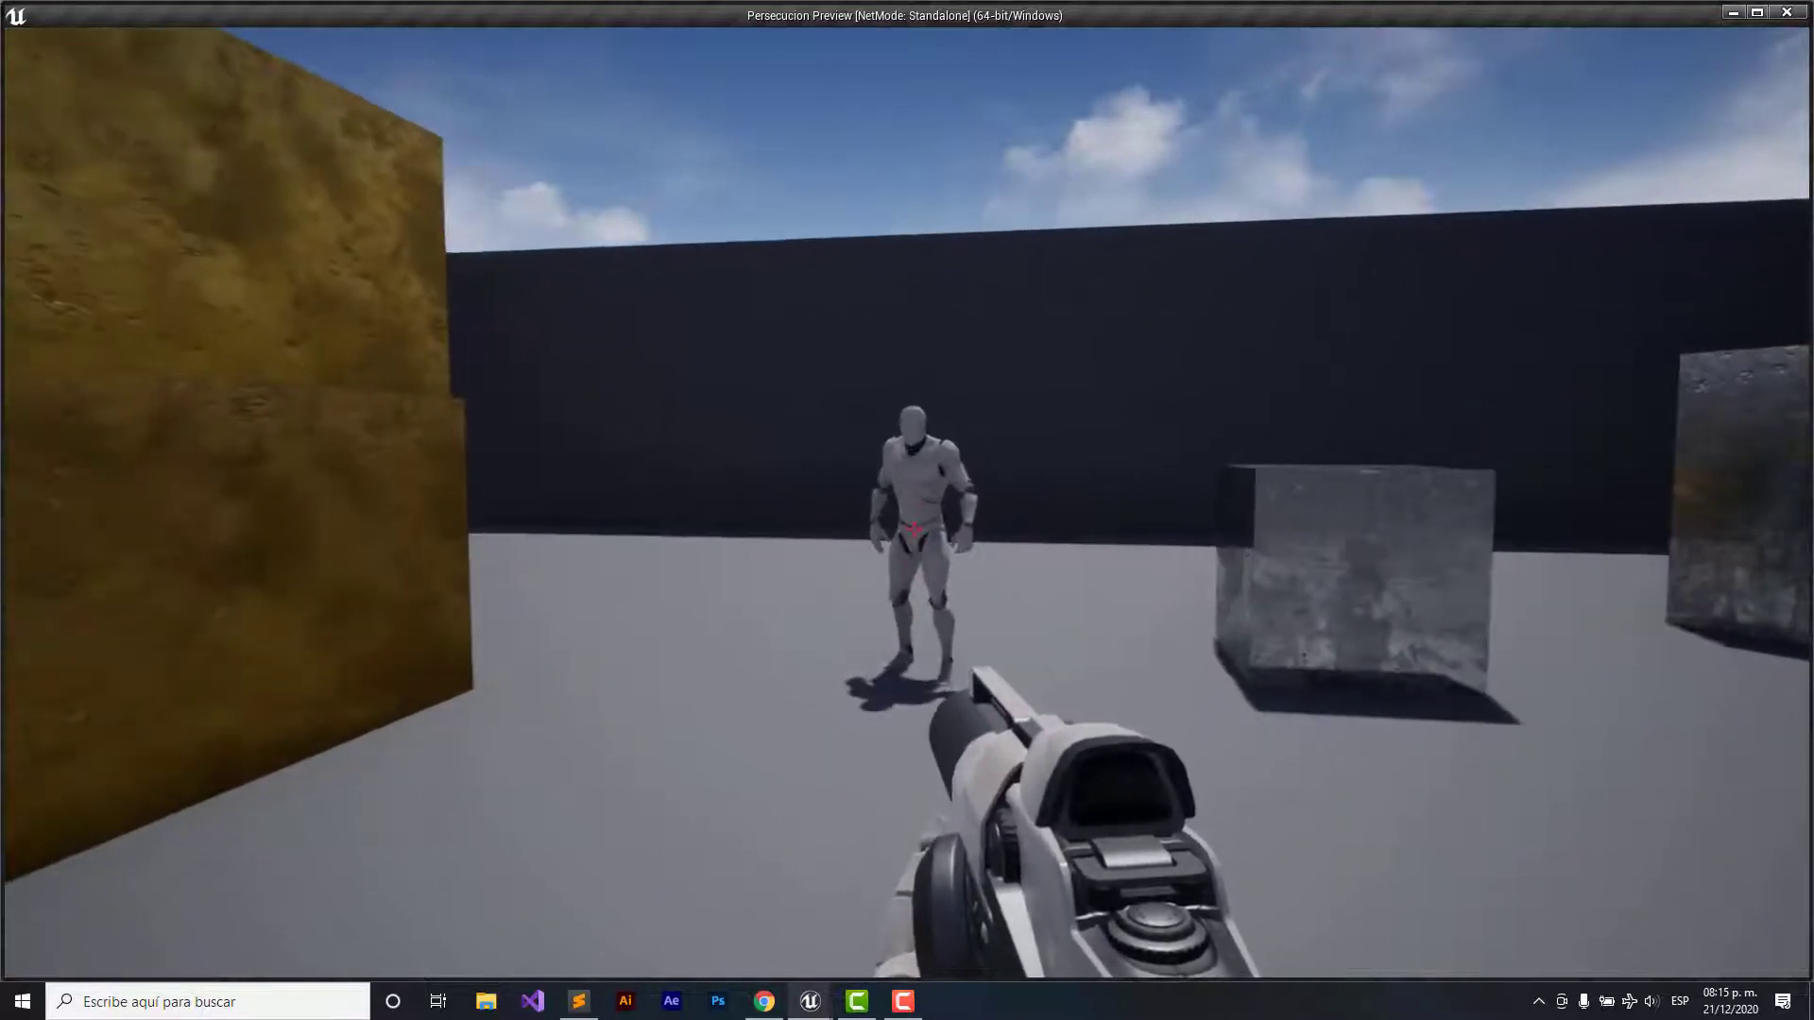
key(a)
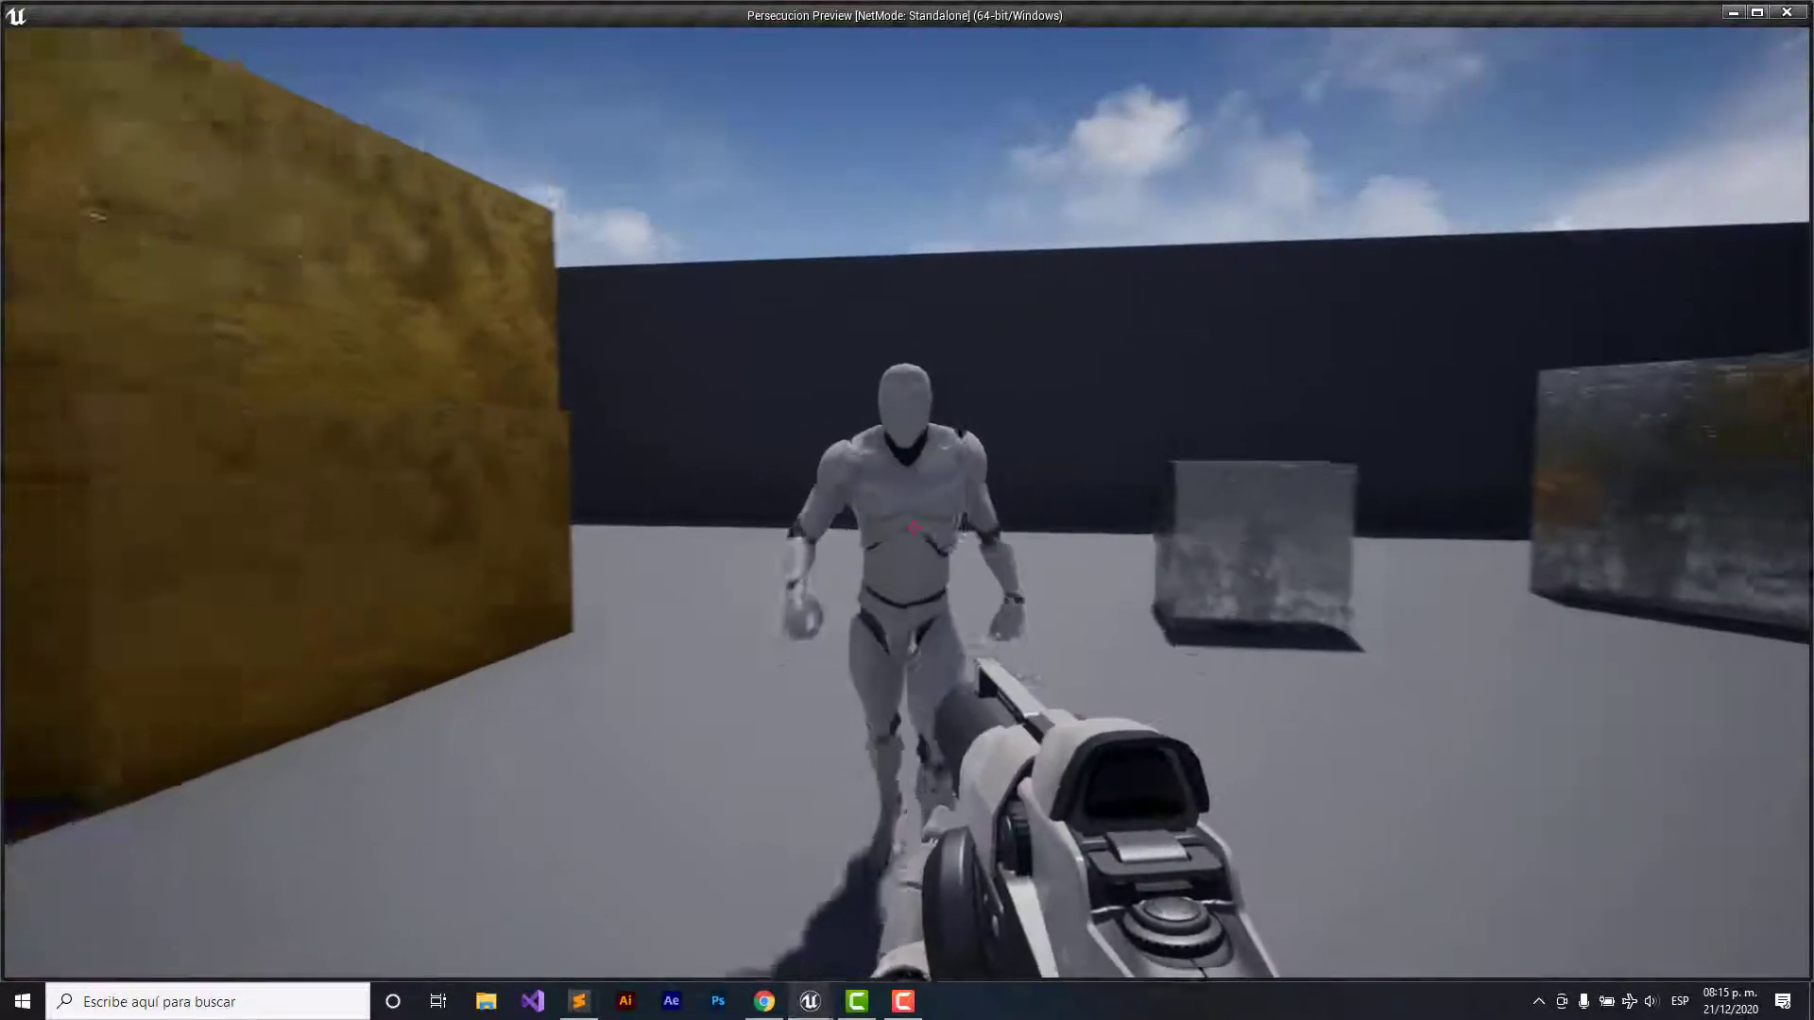
key(s)
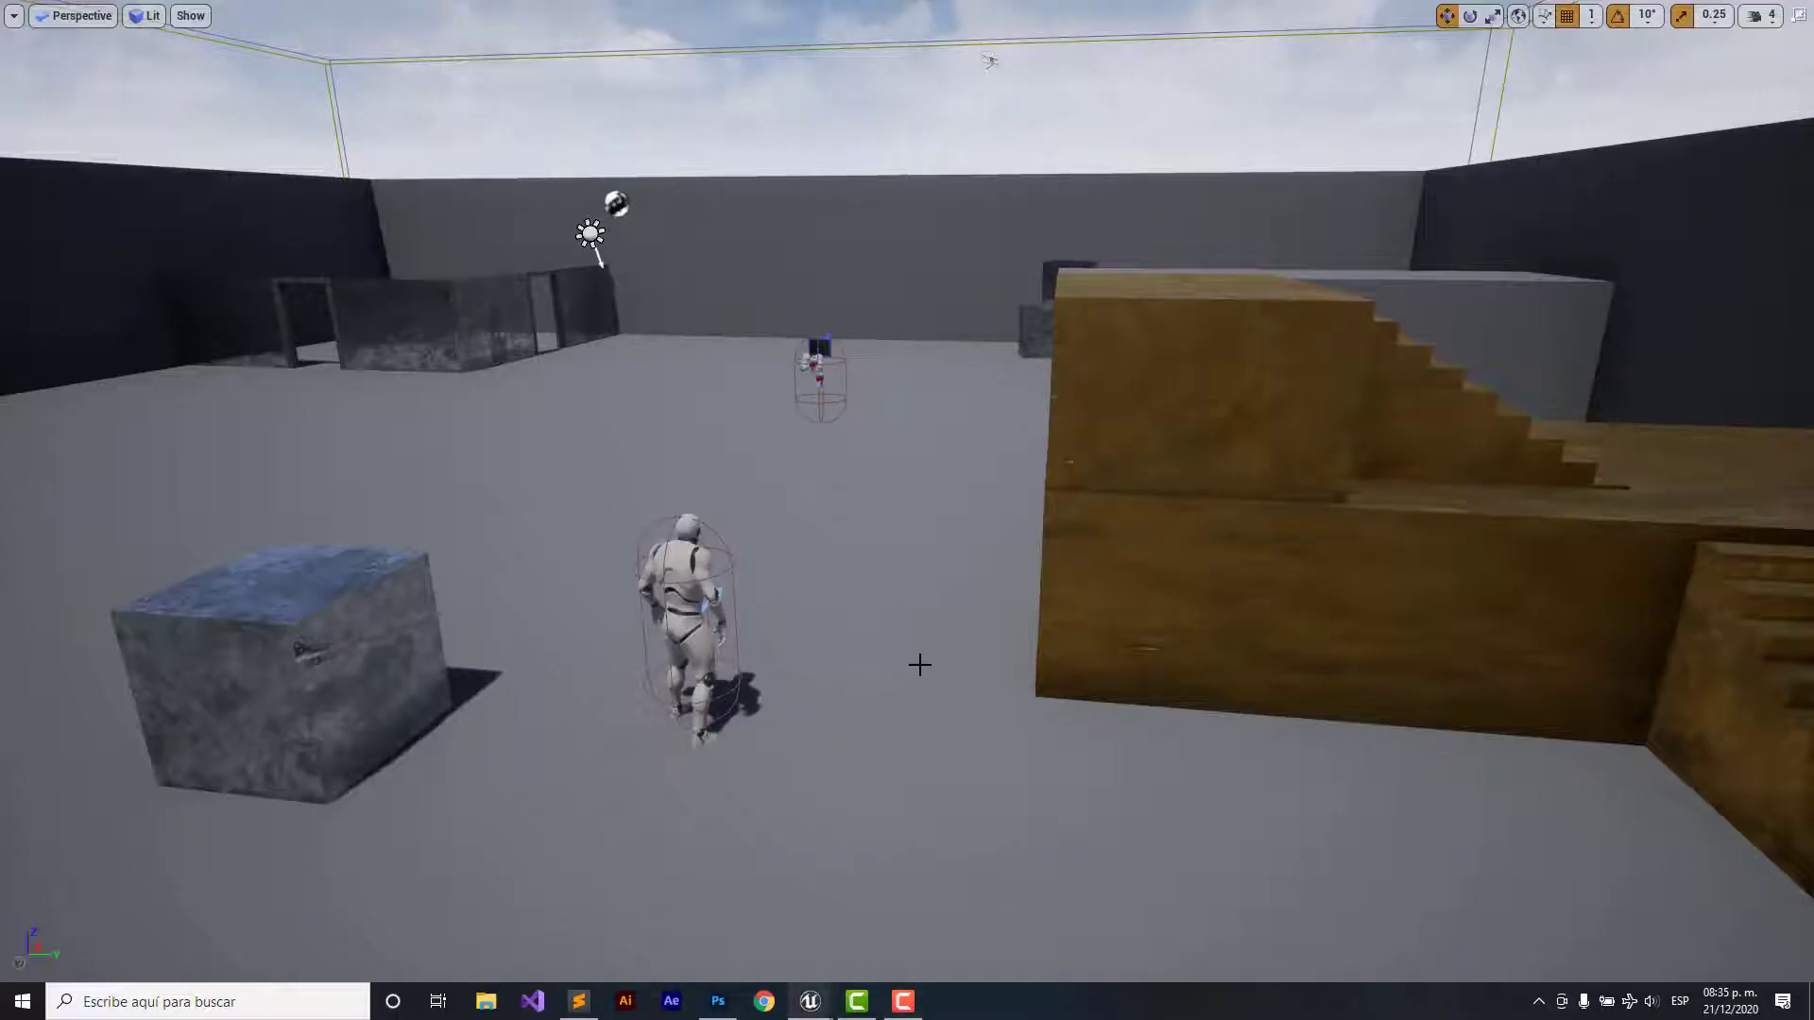
- Fly the camera past the back wall, stepped block, stairs and mannequin, then exit full-screen with F11
right_drag(919, 665, 1181, 652)
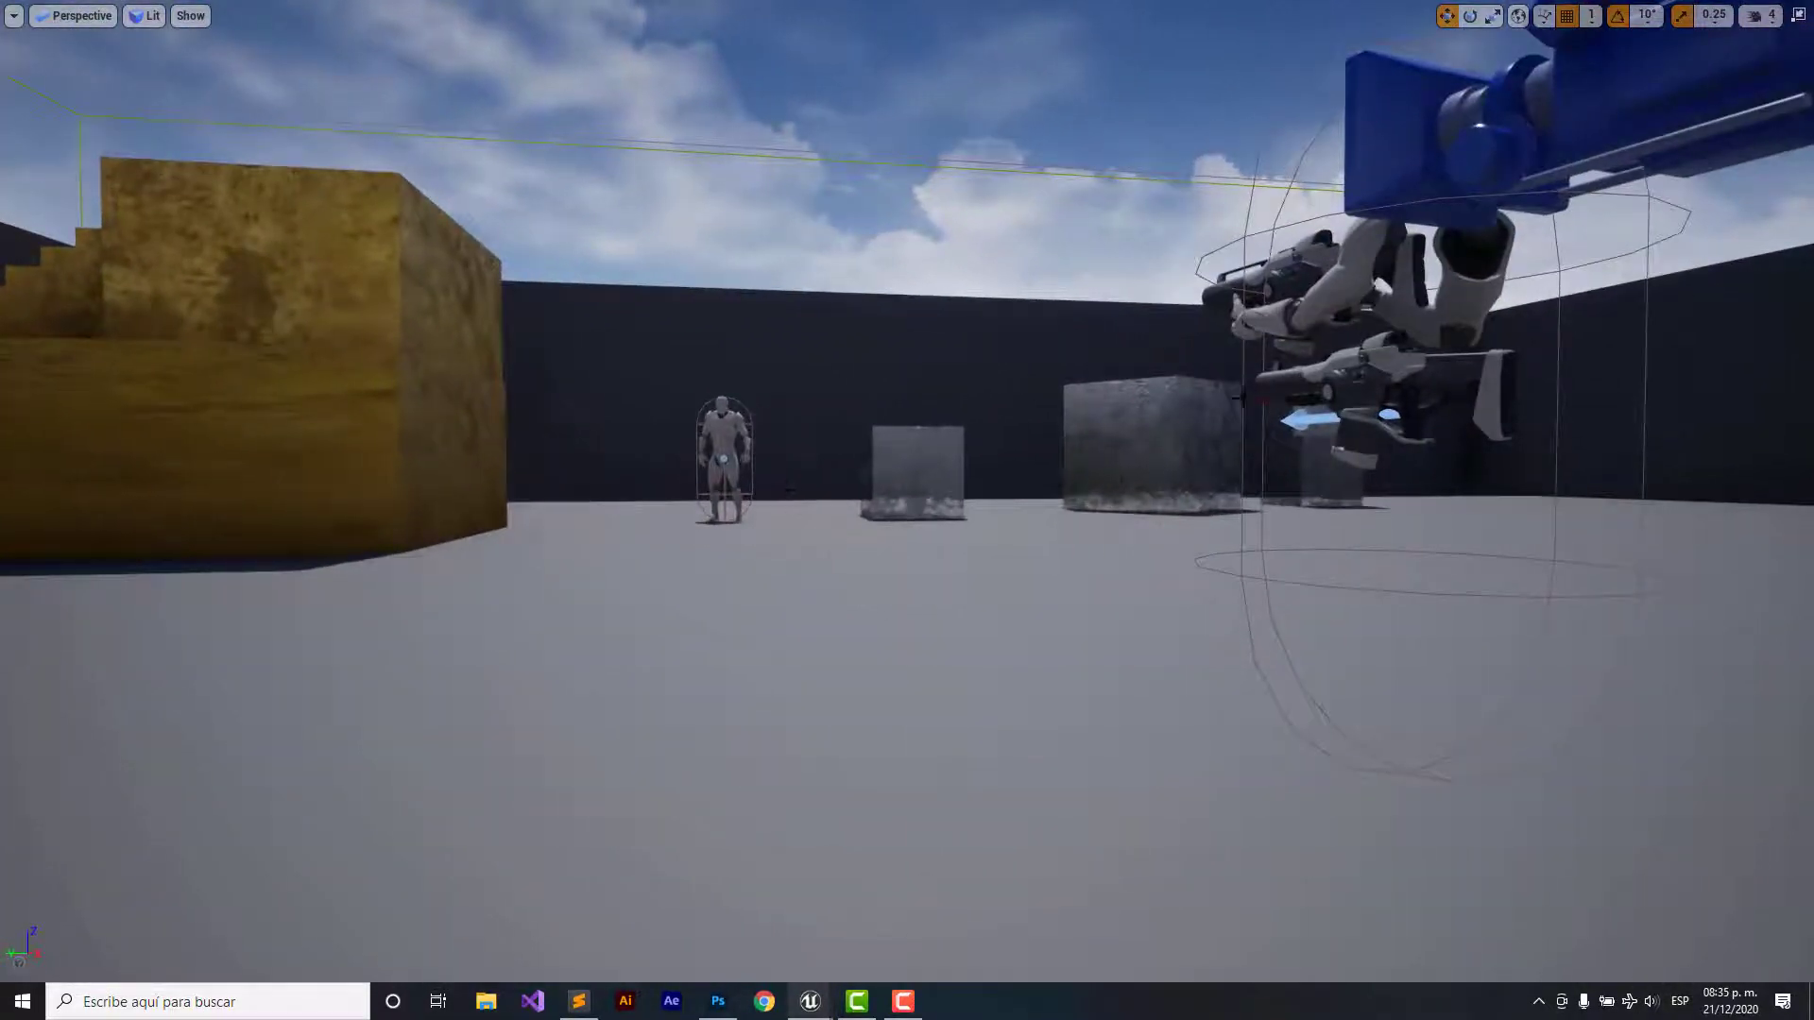
right_drag(1181, 652, 1181, 652)
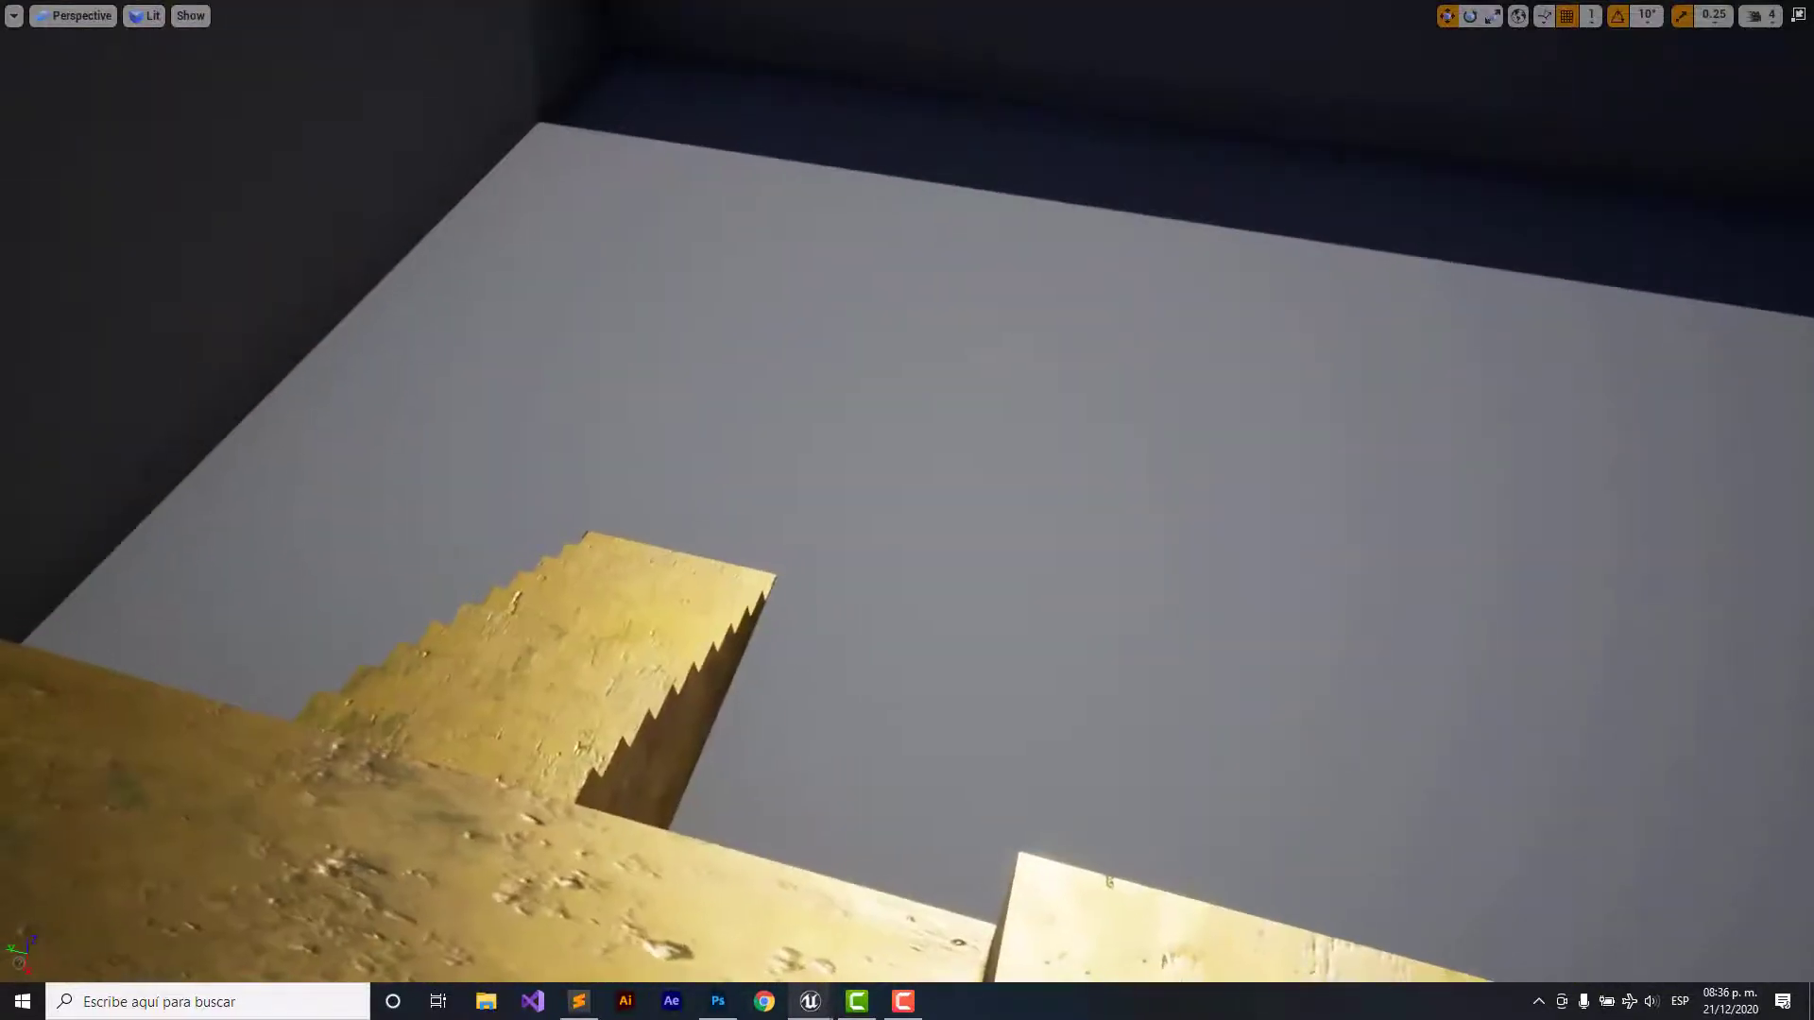
right_drag(1118, 478, 1118, 478)
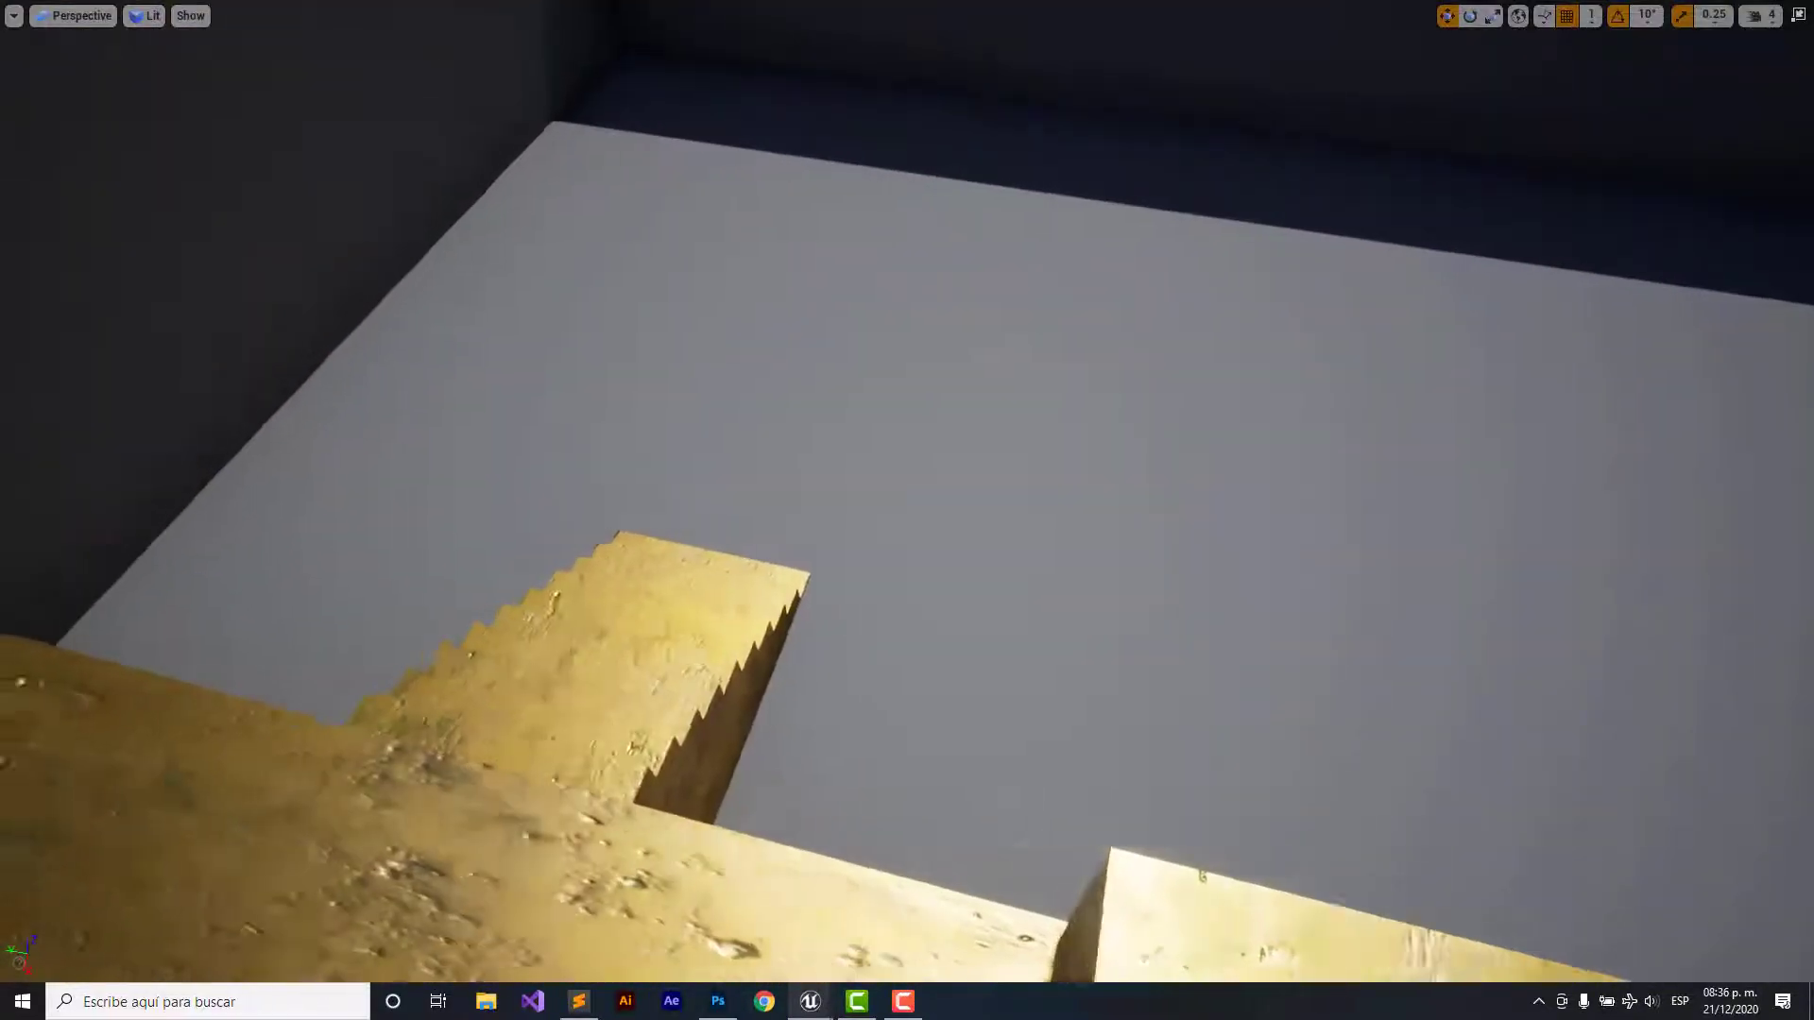
right_drag(1112, 331, 1070, 448)
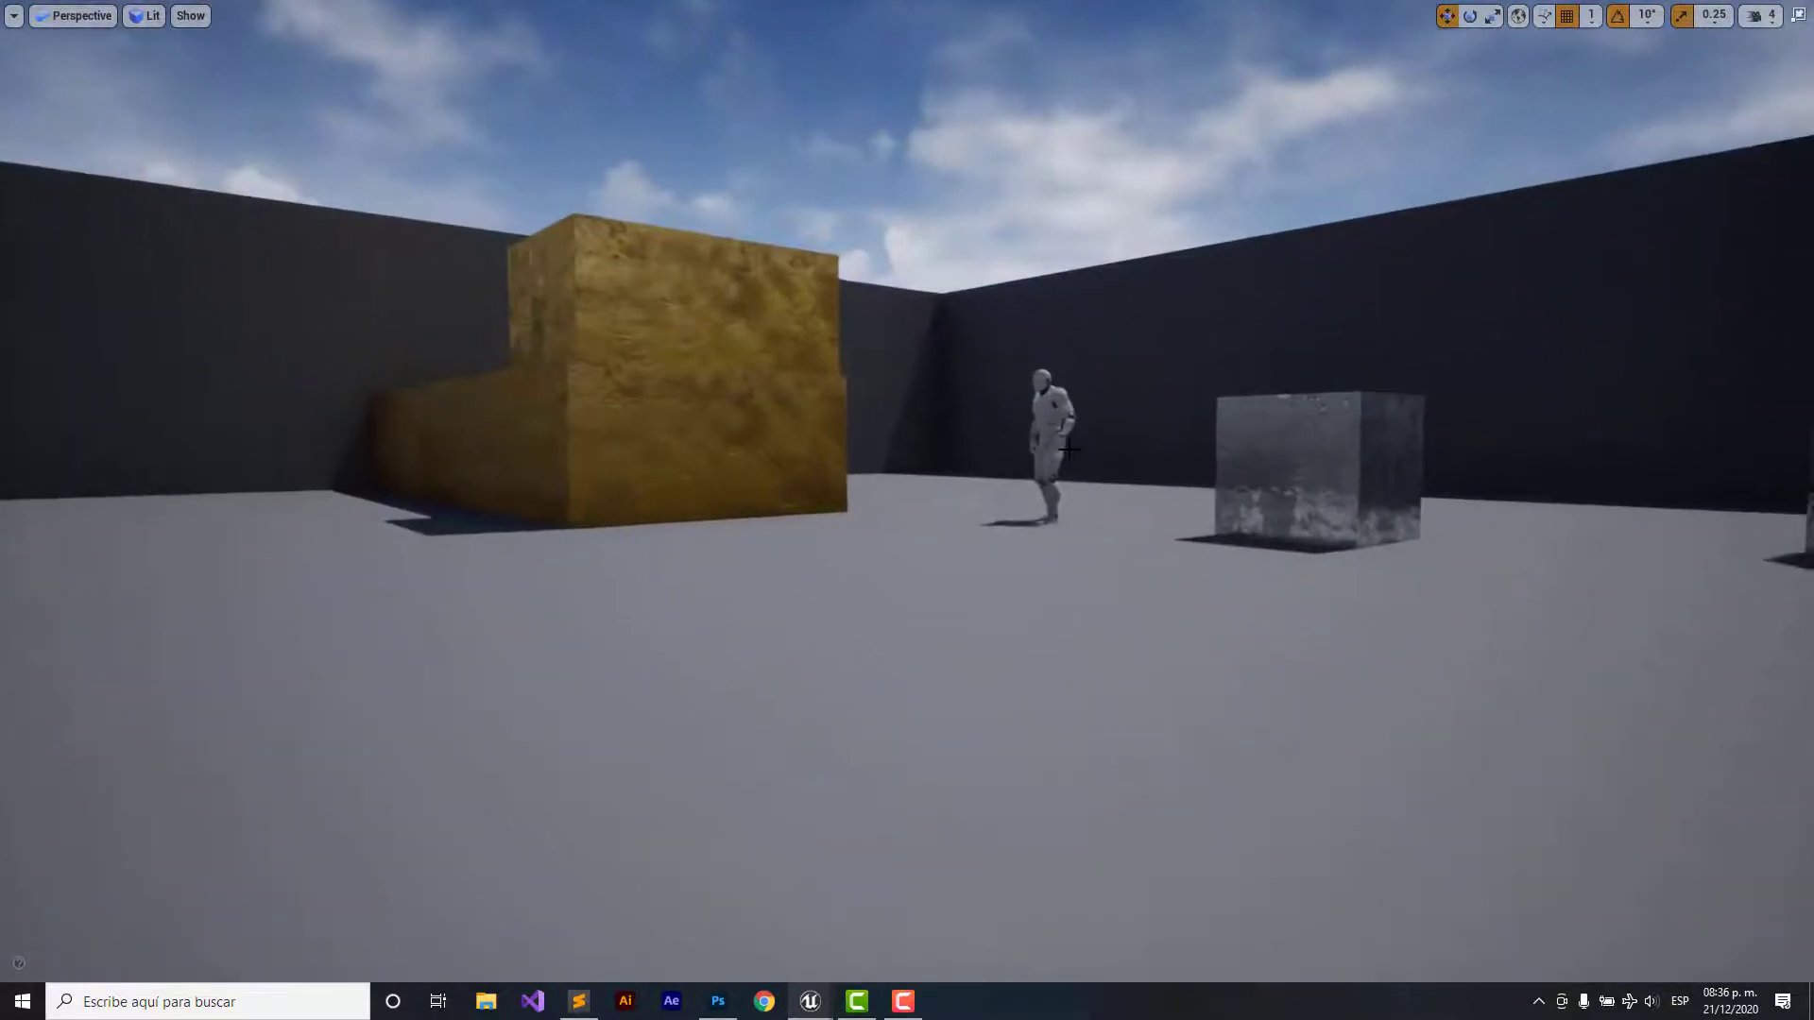
key(F11)
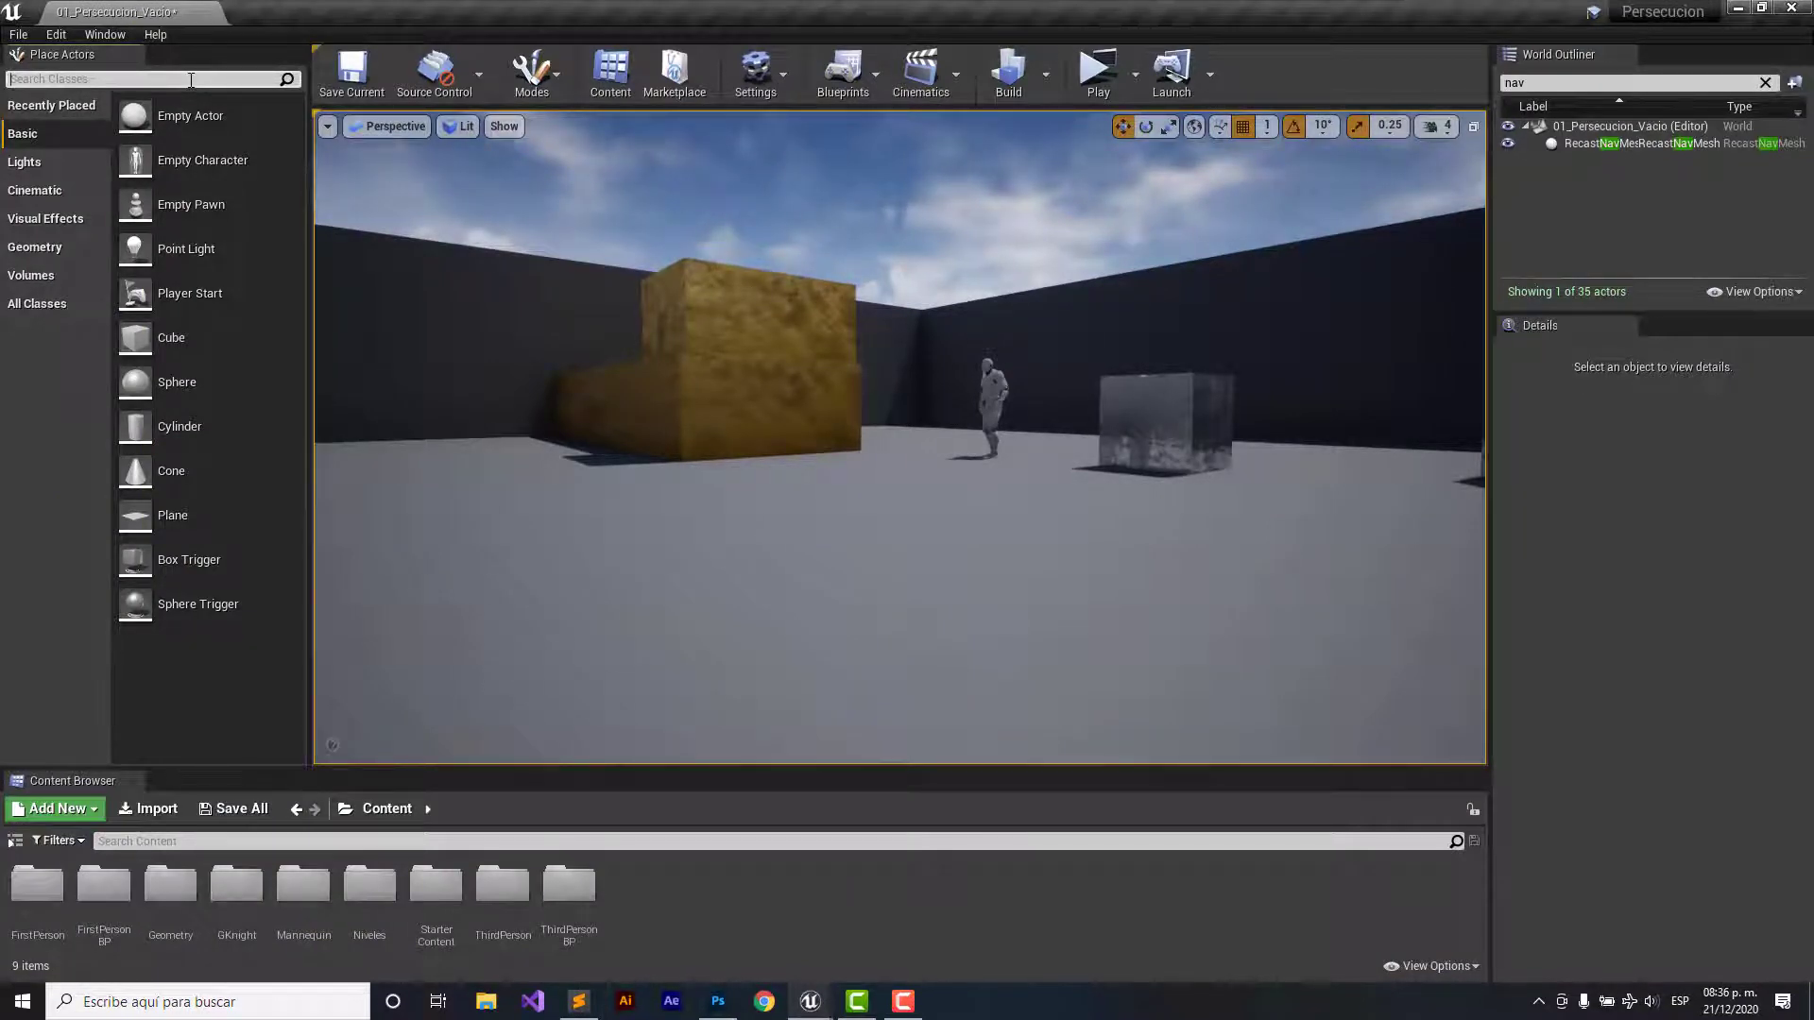
- Place a Nav Mesh Bounds Volume from the 'nav' search onto the floor and focus the view on it
text(nav me)
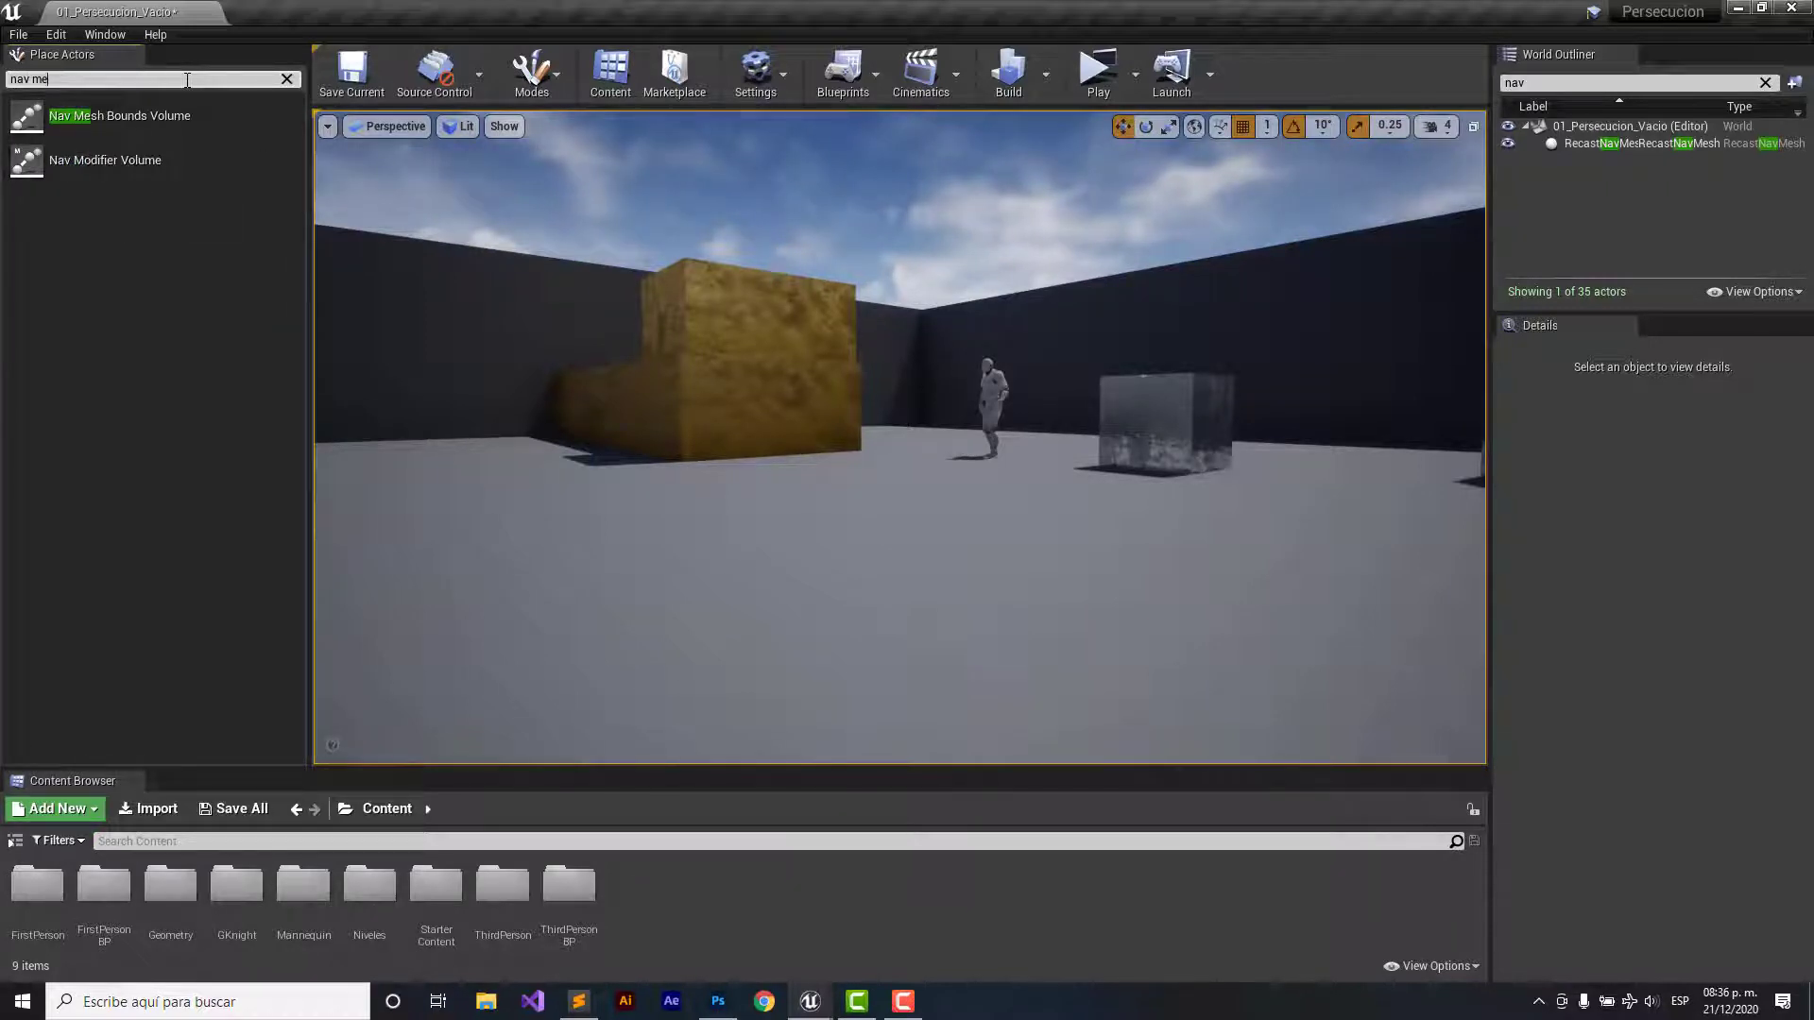
drag(87, 124, 935, 526)
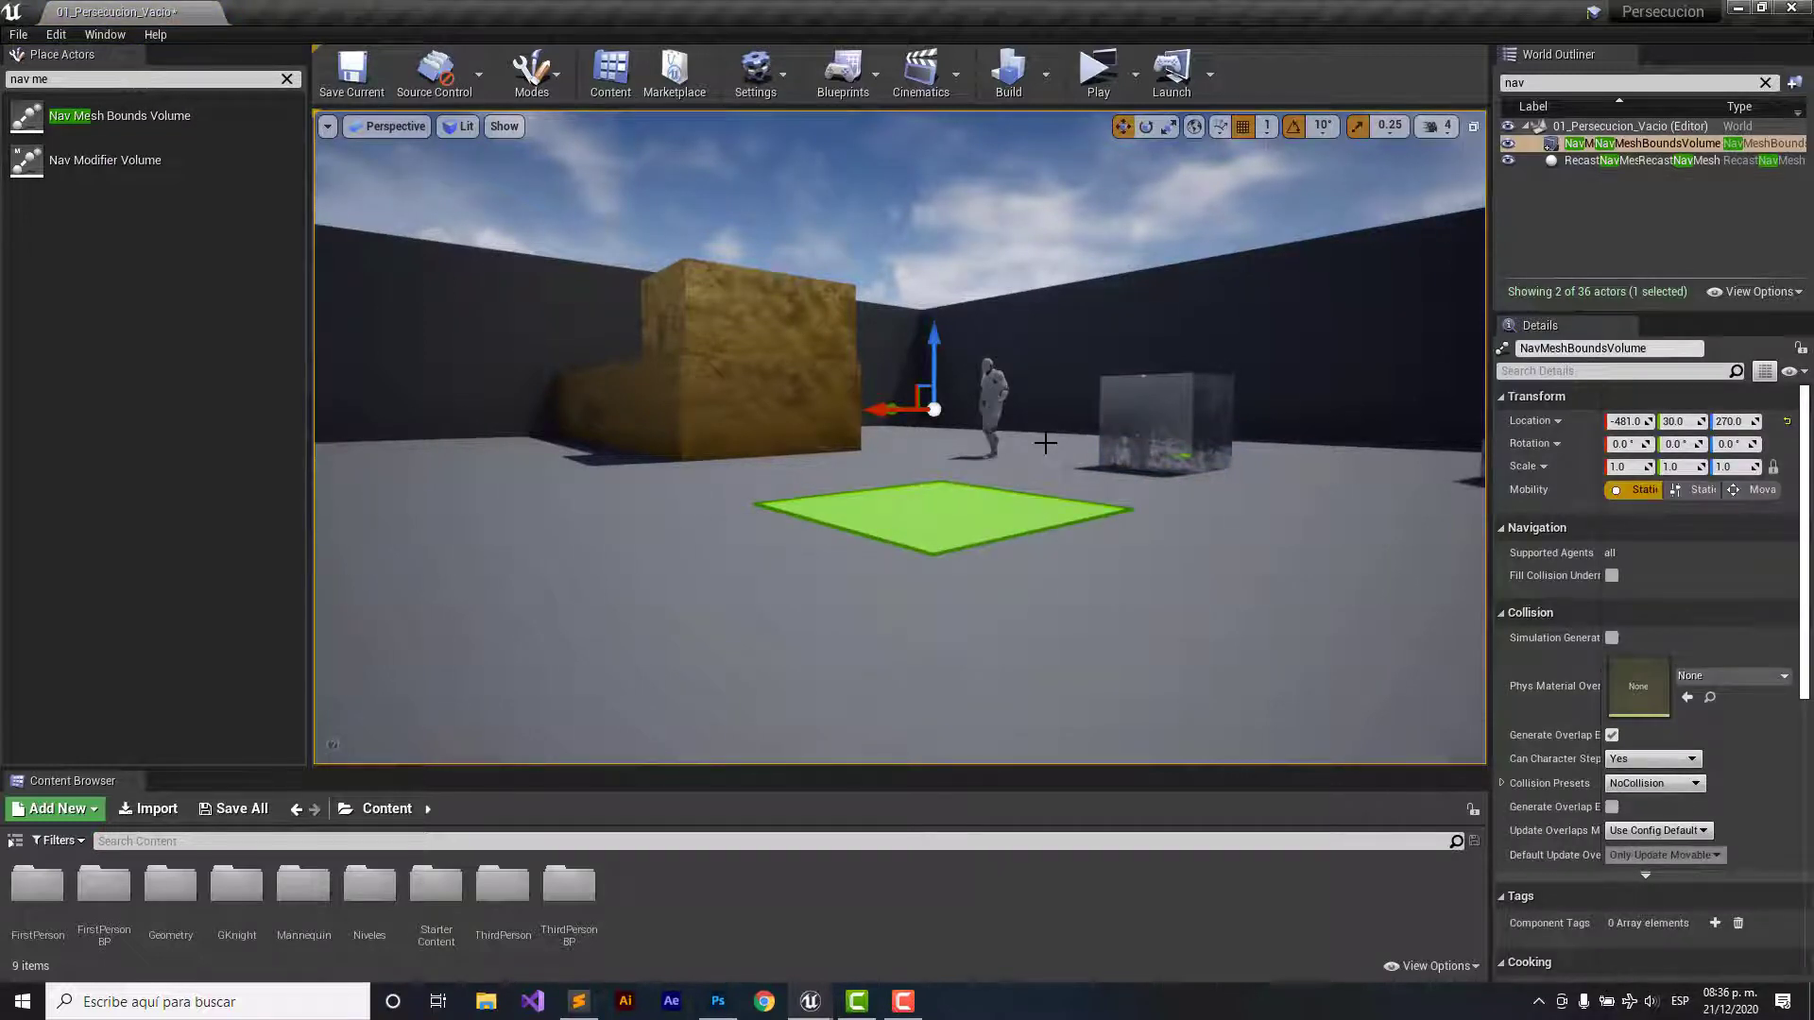
key(f)
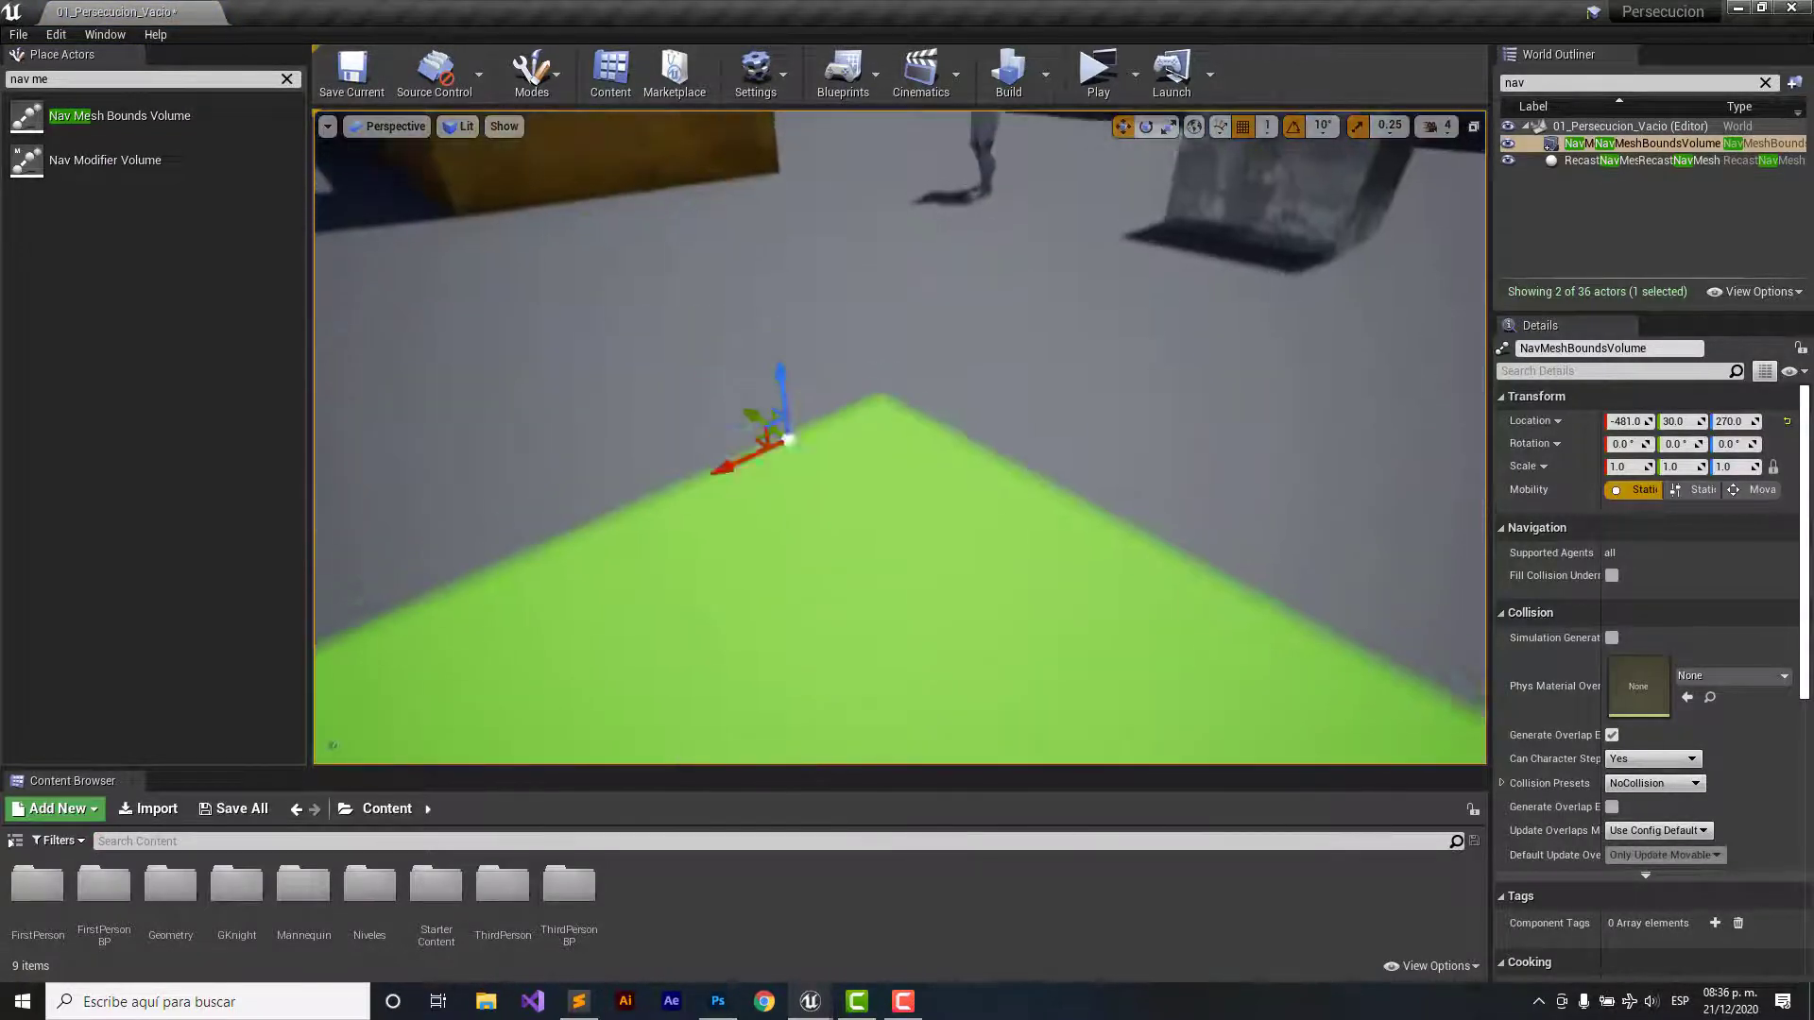
scroll(899, 435, down, 3)
scroll(900, 435, down, 3)
middle_drag(899, 435, 1049, 434)
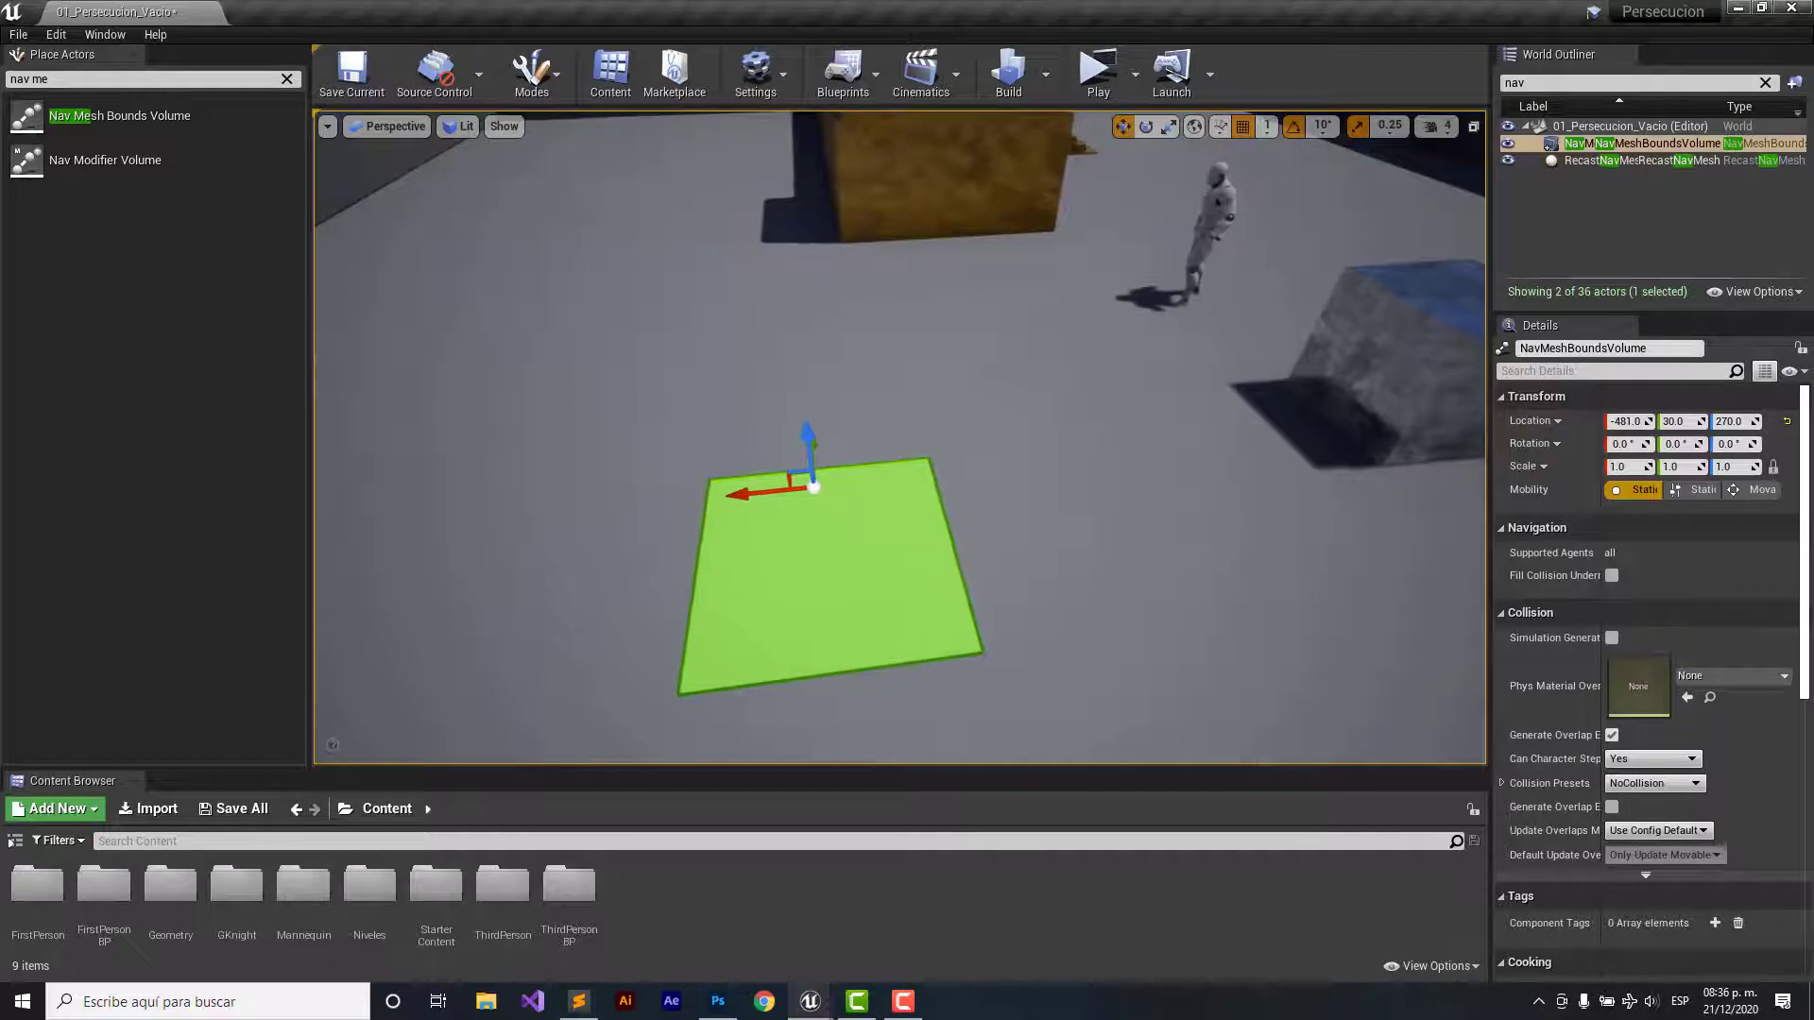
- Toggle the navigation preview off and back on with P, then maximize the level view
key(p)
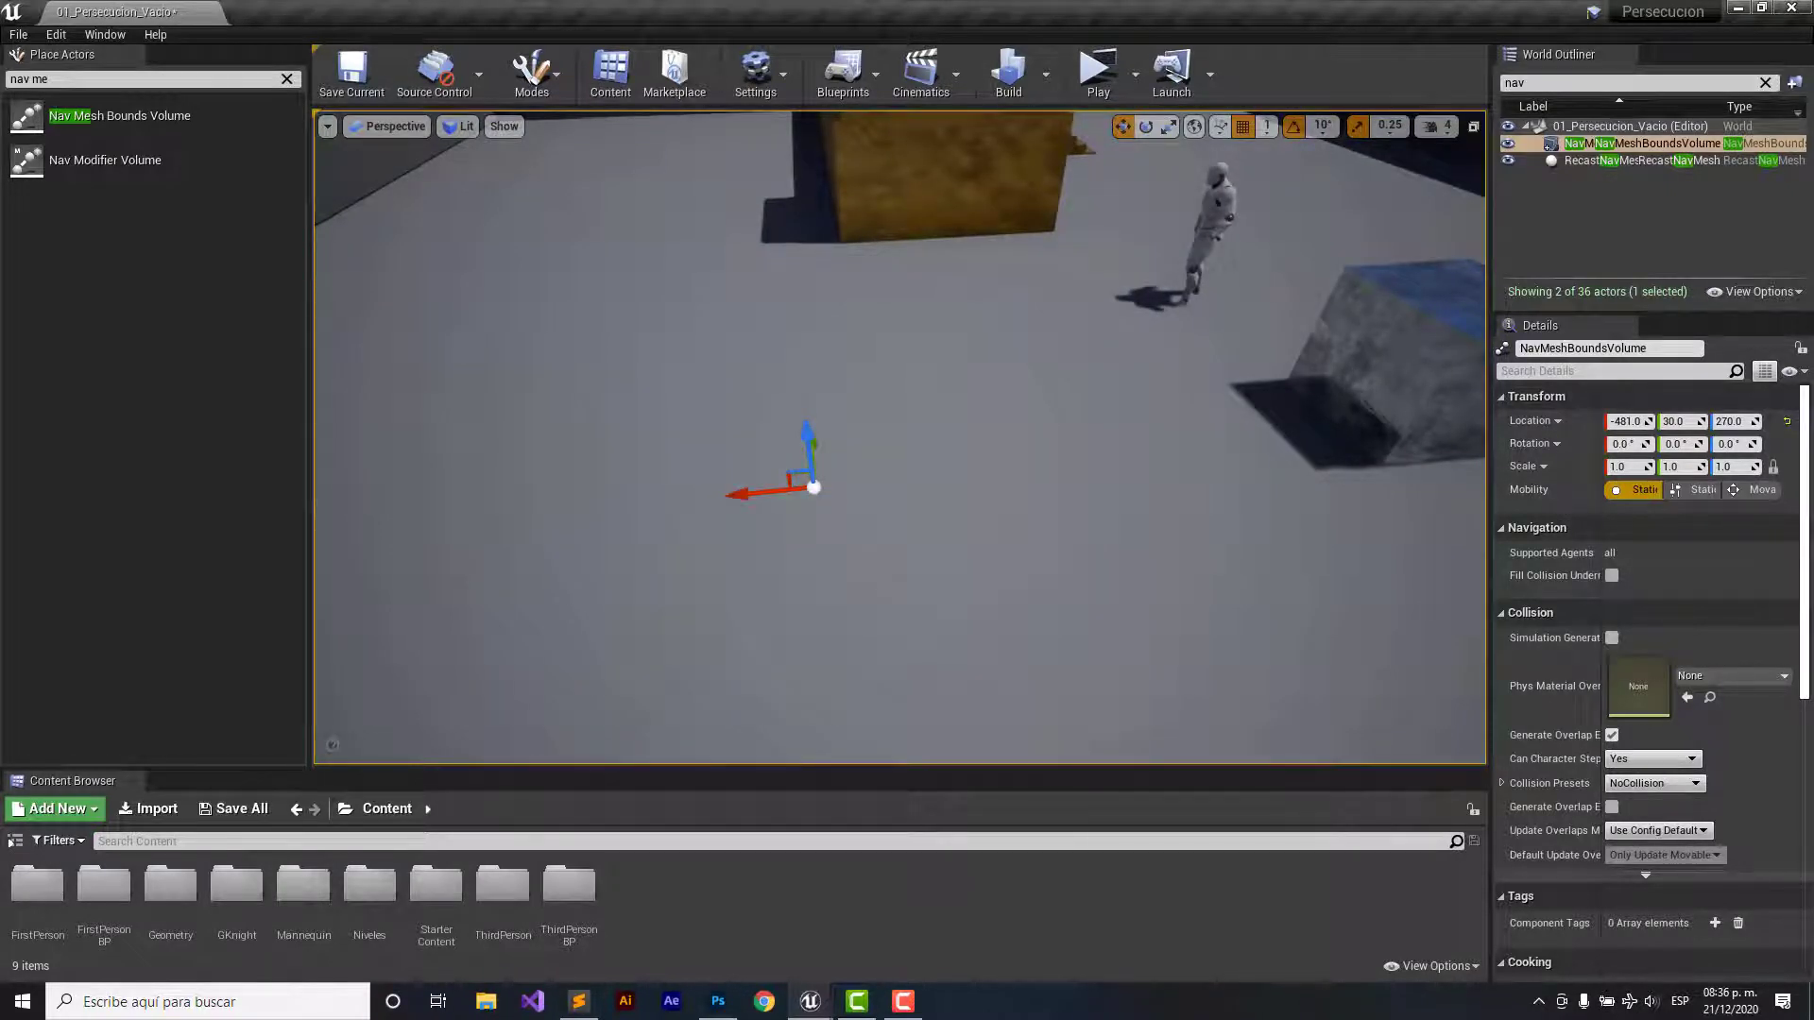
key(p)
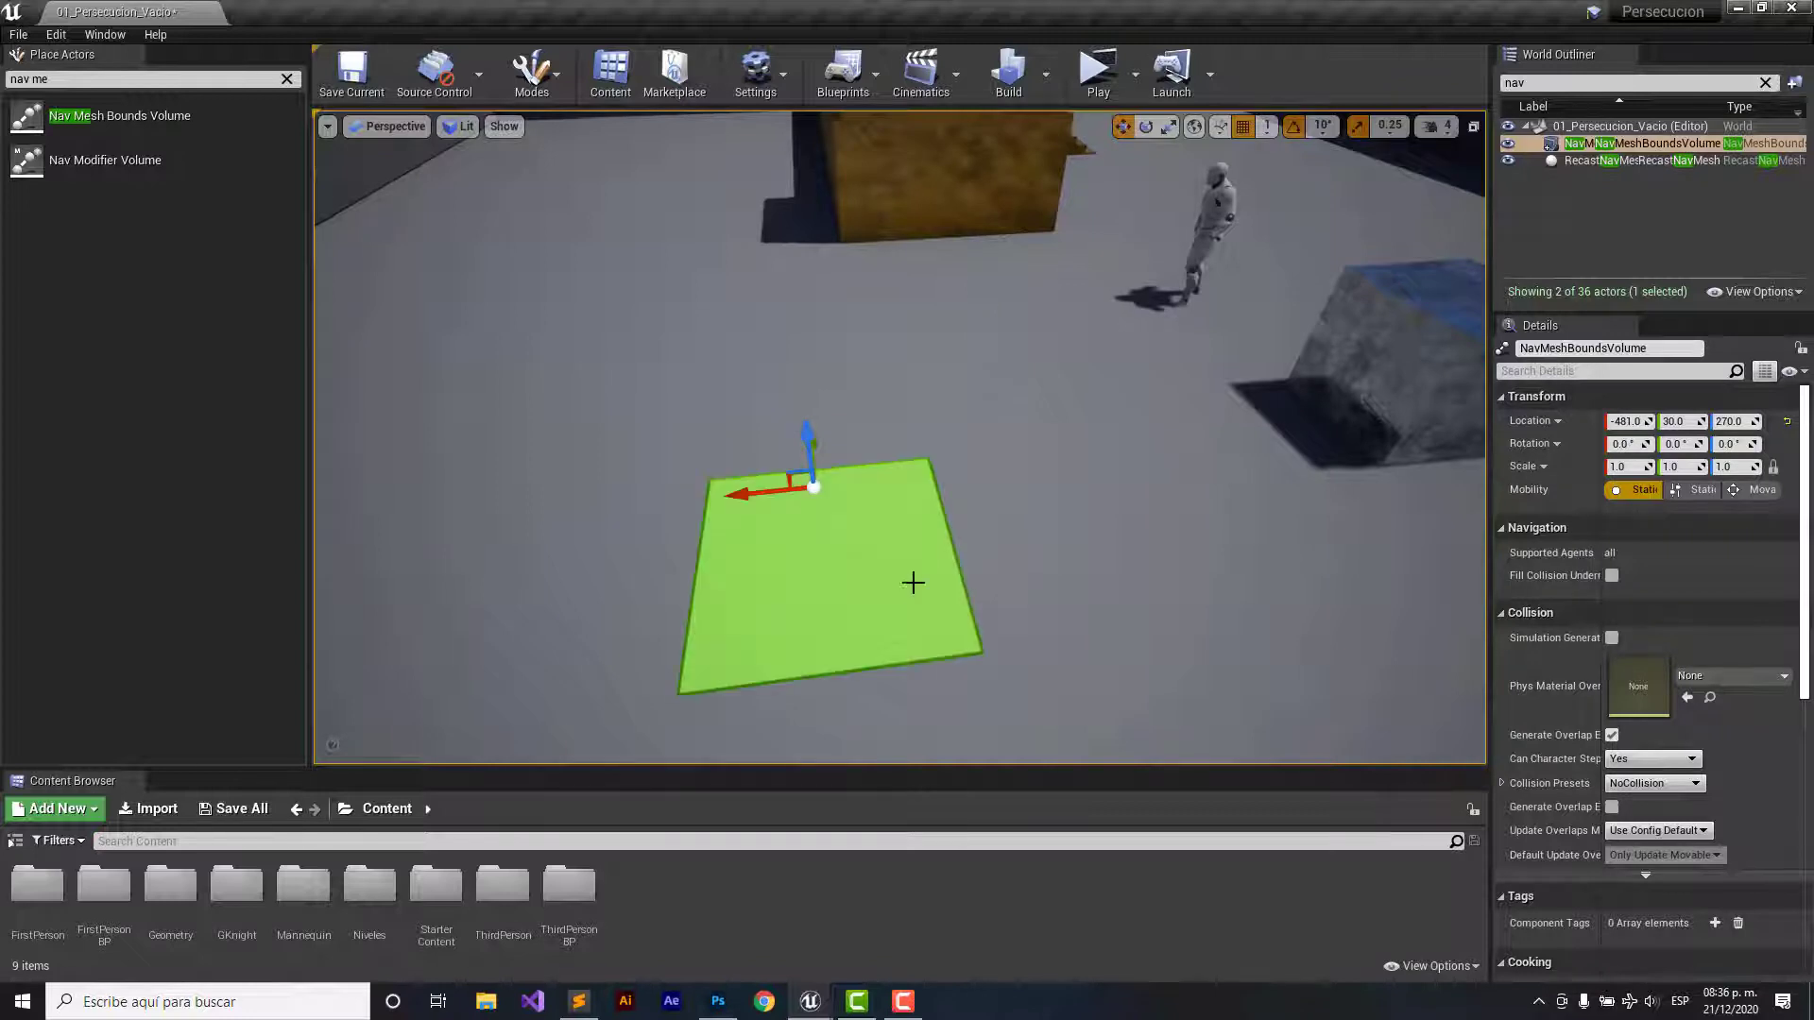
right_drag(886, 583, 755, 595)
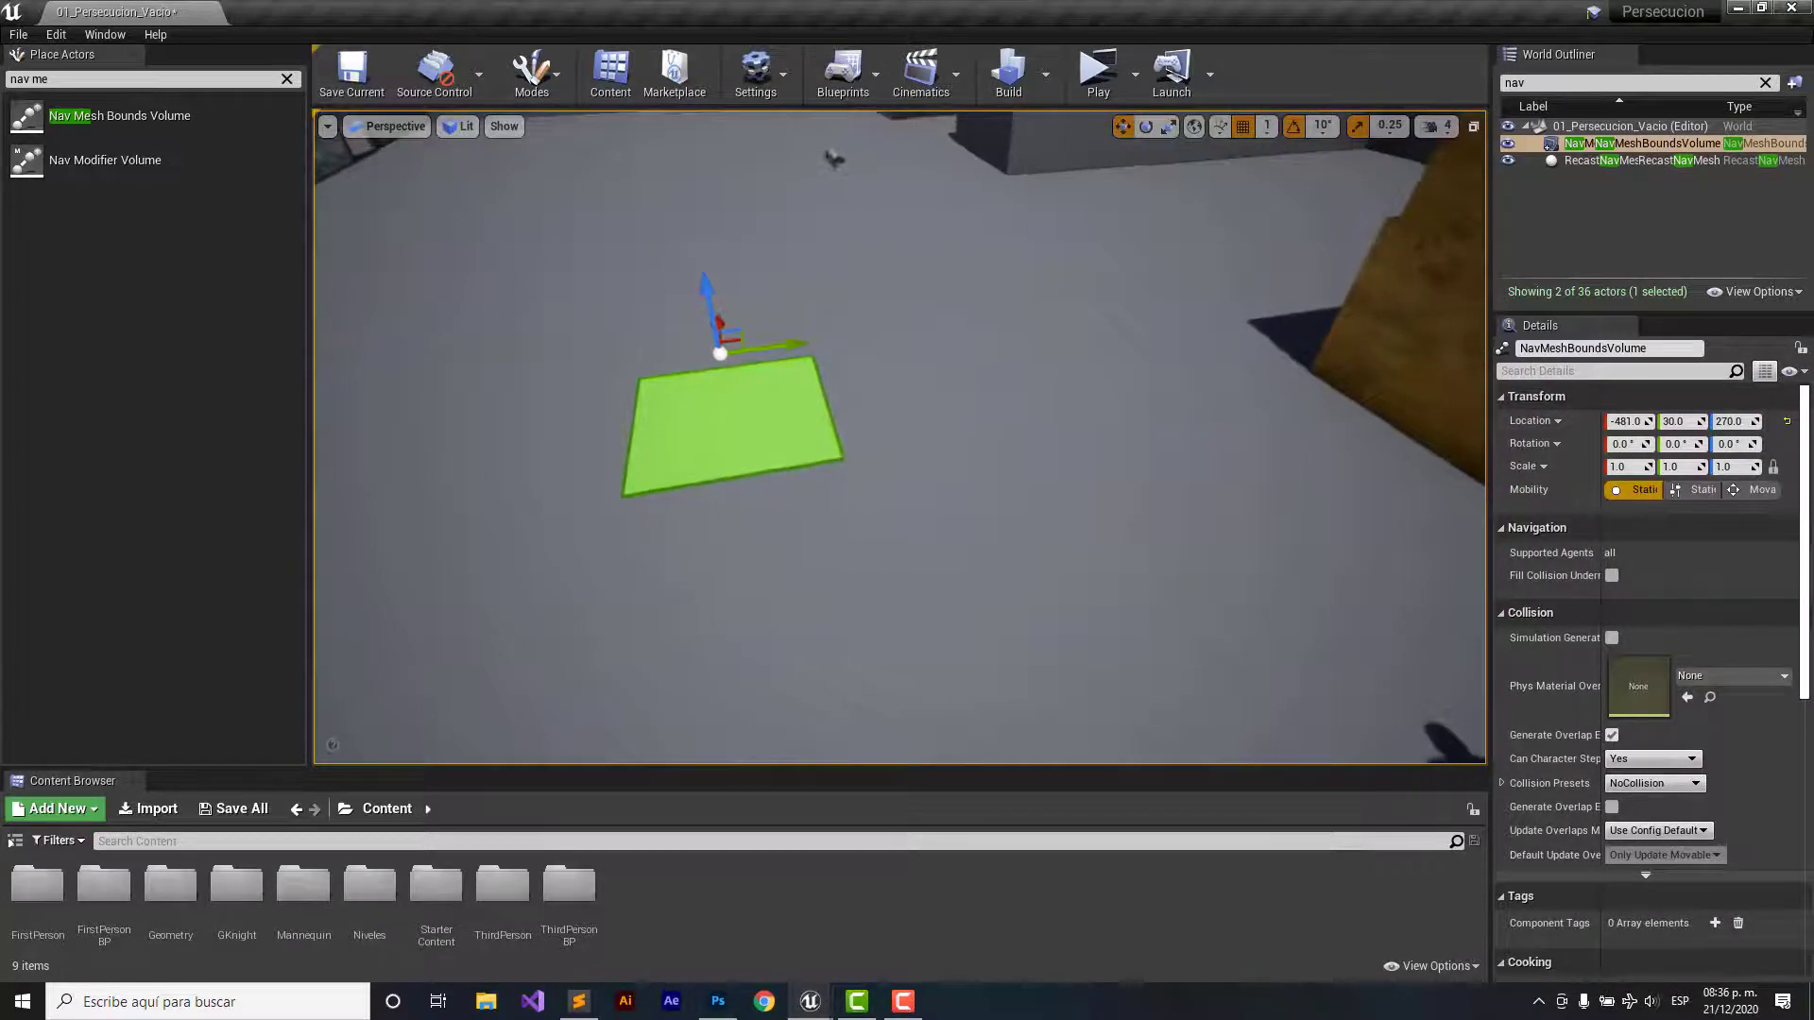
key(F11)
- Scale the nav mesh volume across the floor and up onto the stepped block's top and stairs
mouse_move(756, 595)
right_down()
mouse_move(907, 661)
mouse_move(817, 56)
right_up()
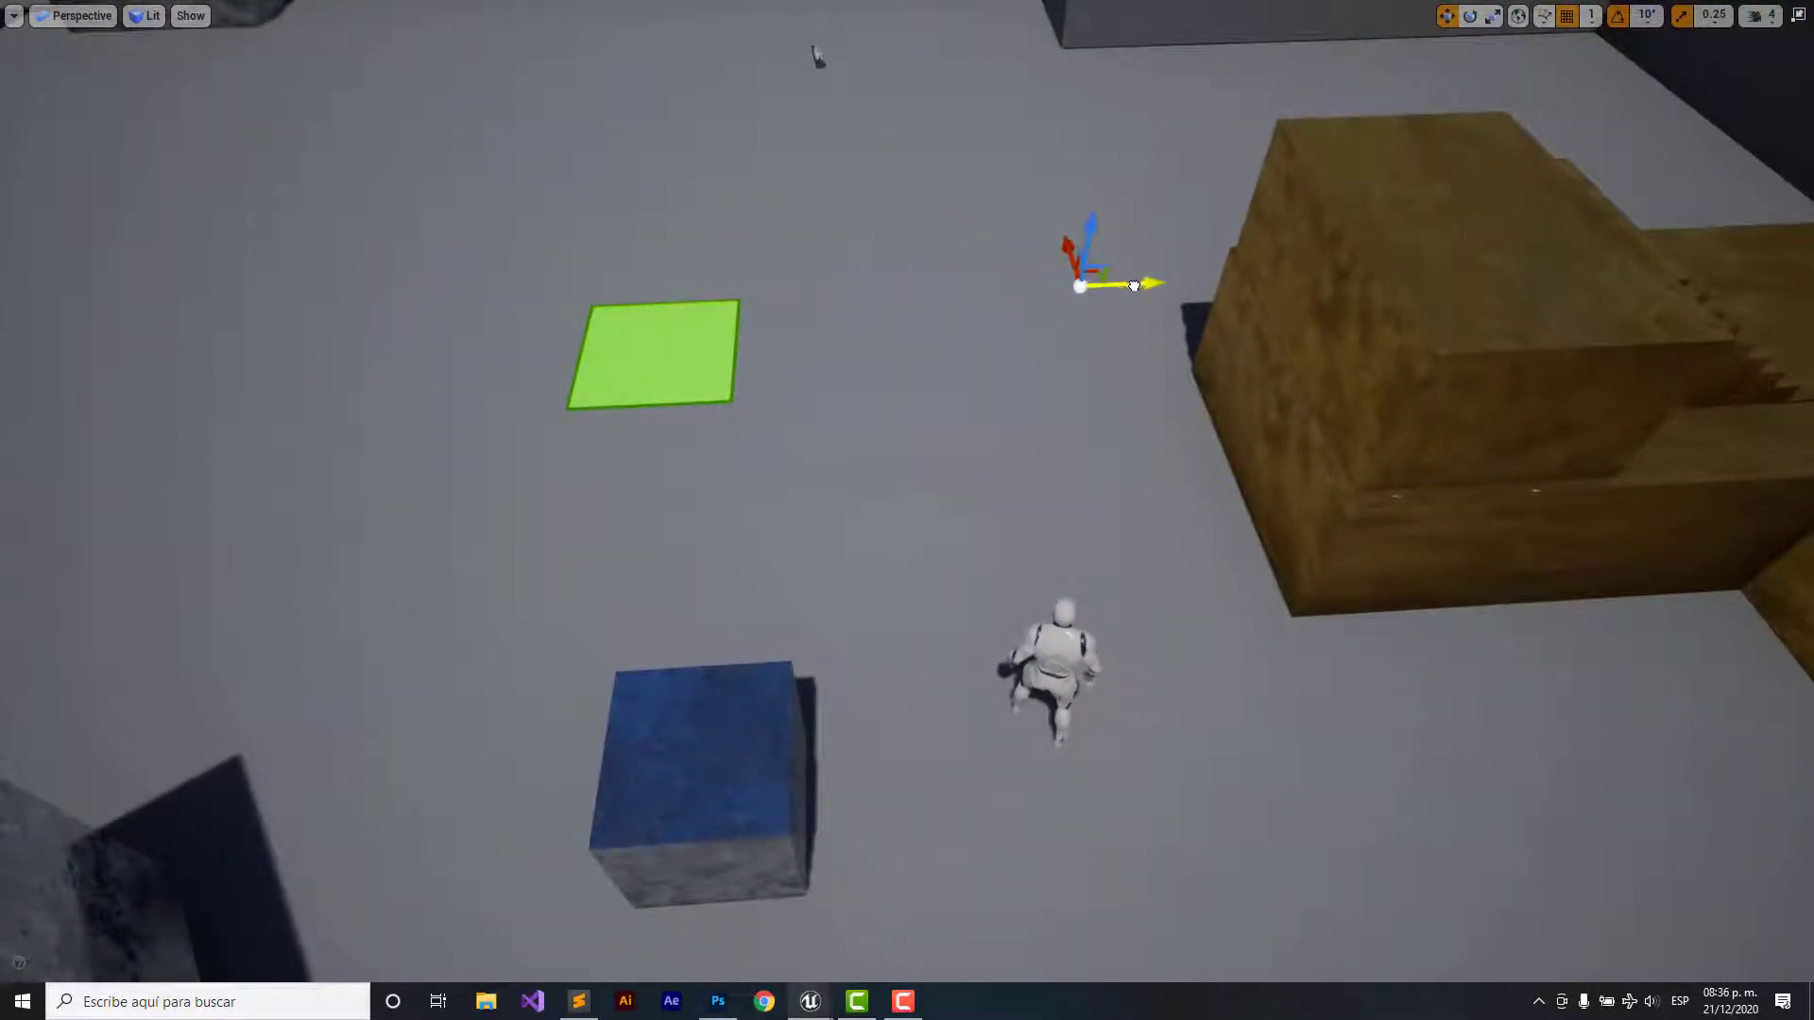
right_drag(907, 510, 1133, 566)
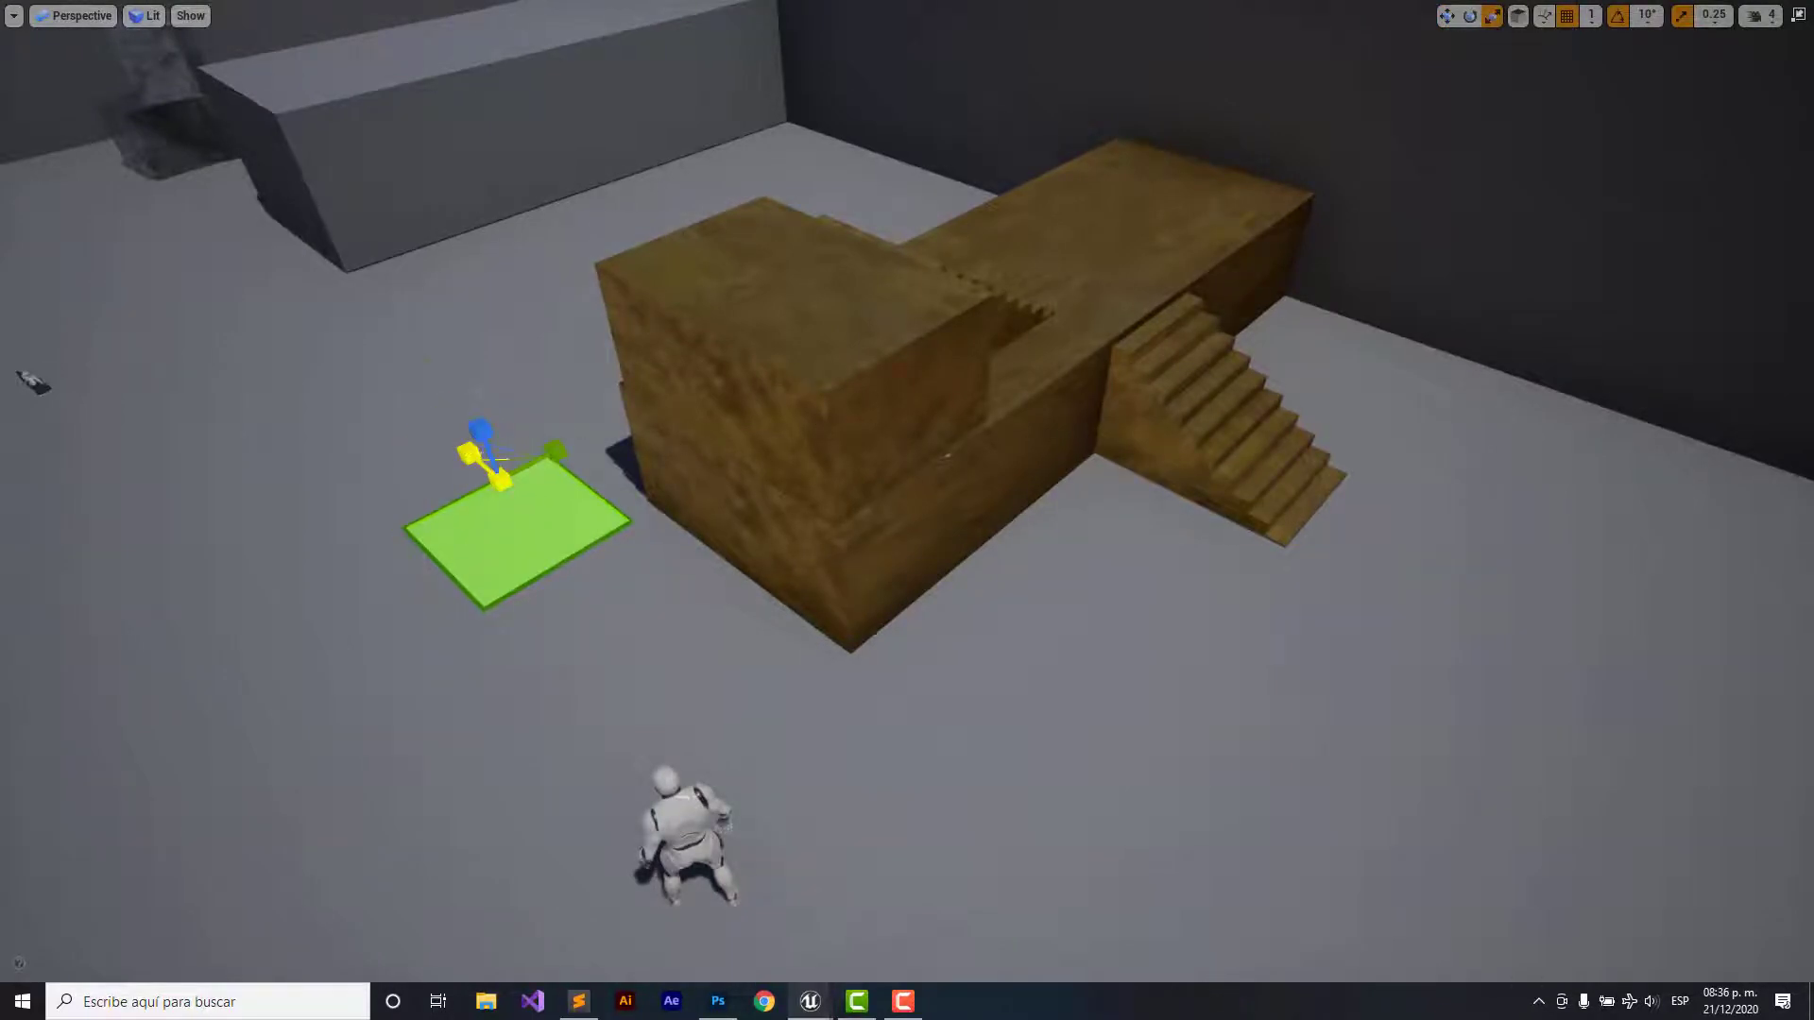
drag(469, 453, 585, 456)
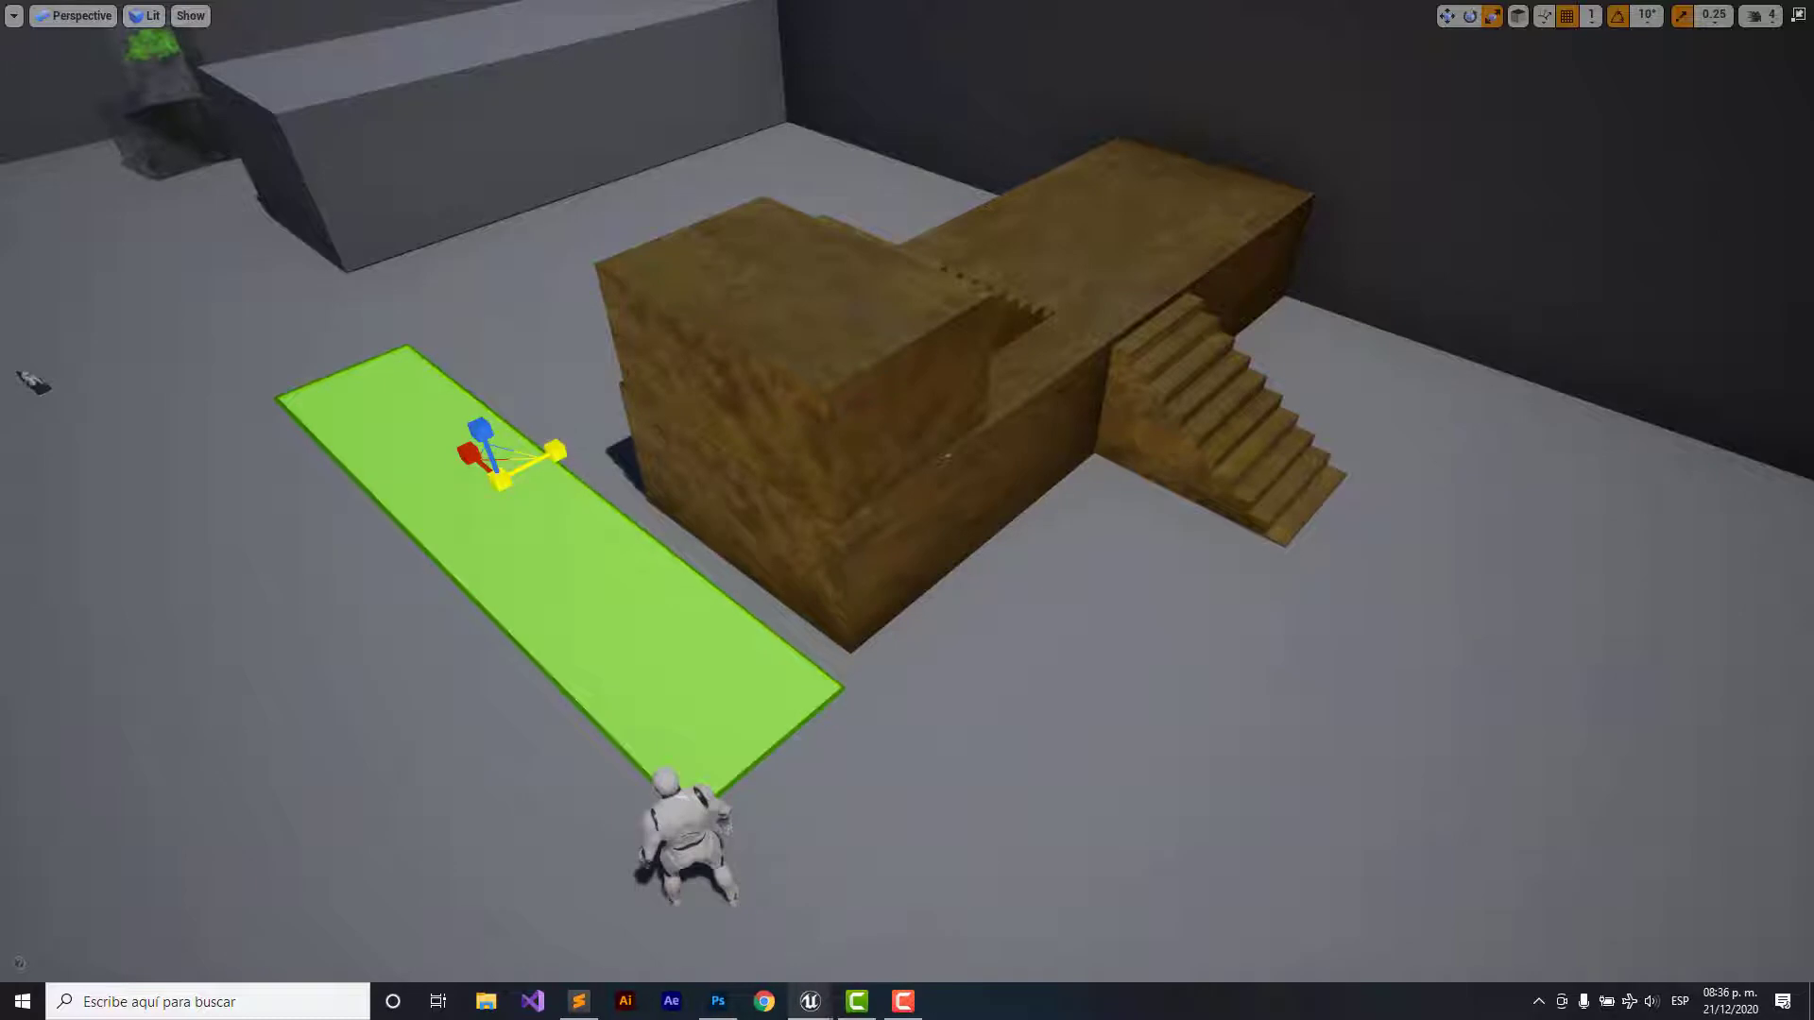
drag(472, 488, 283, 529)
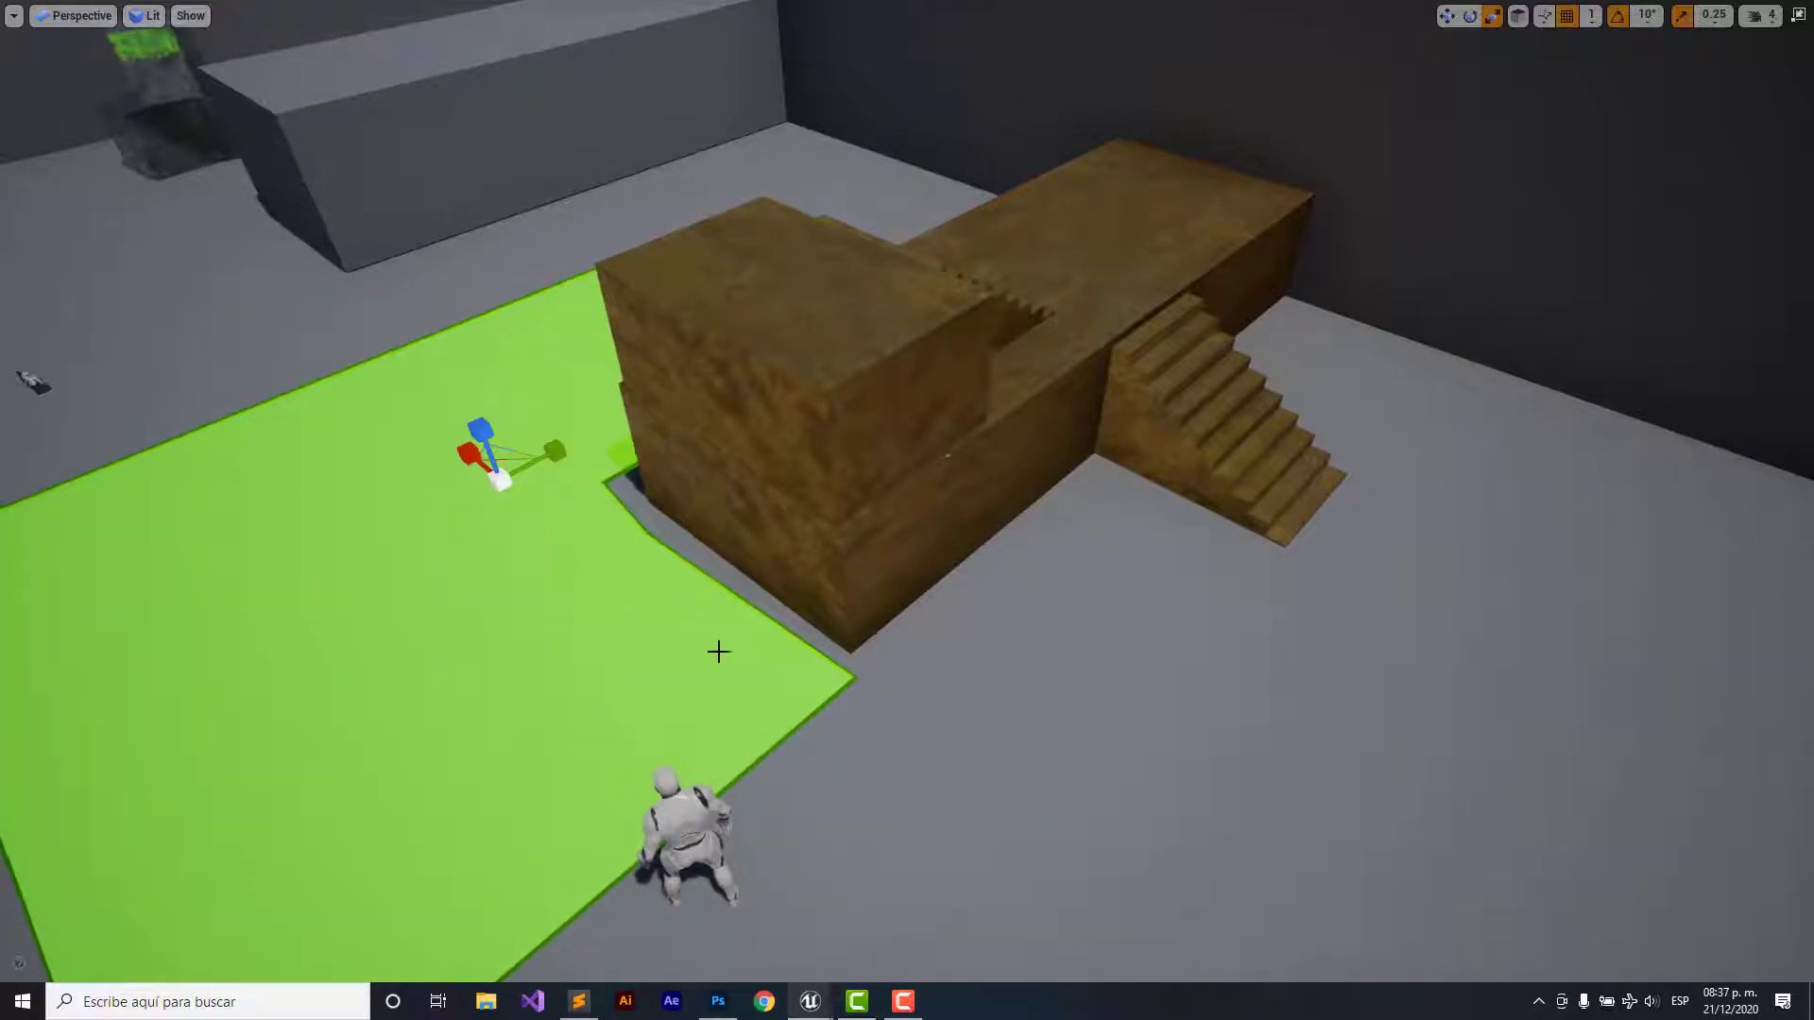
right_drag(610, 585, 784, 625)
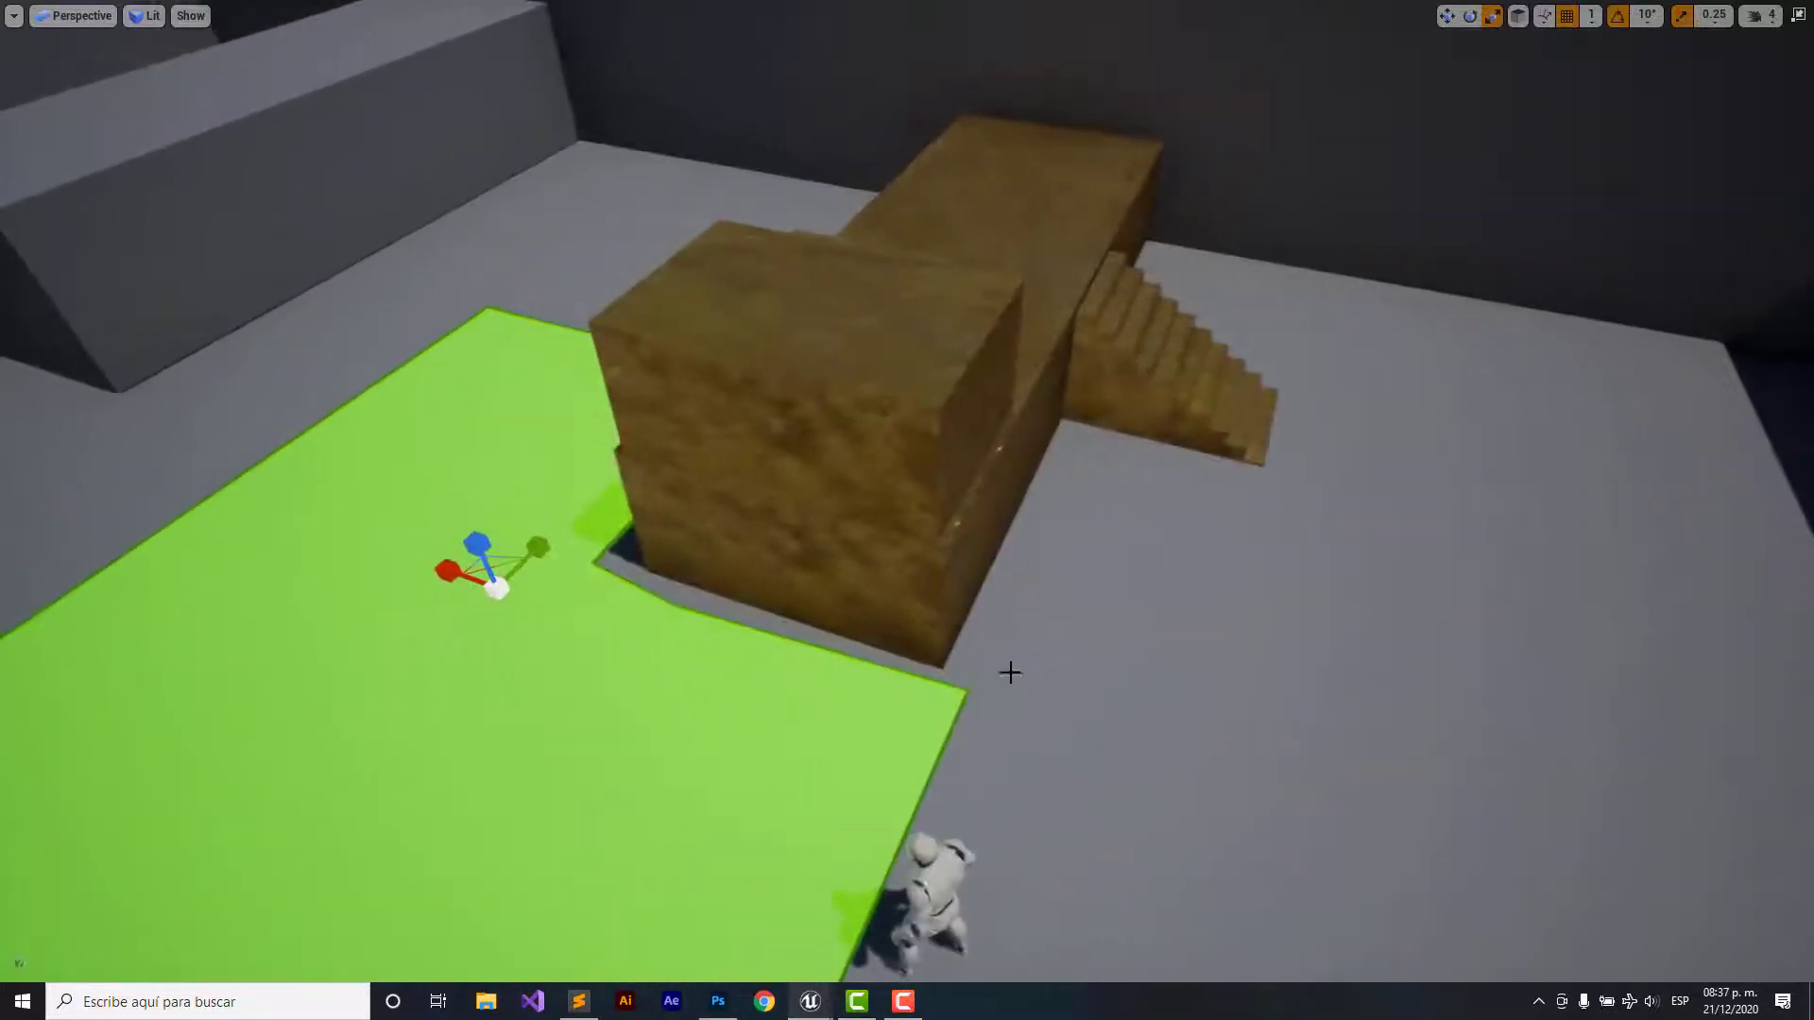
right_drag(1010, 671, 851, 529)
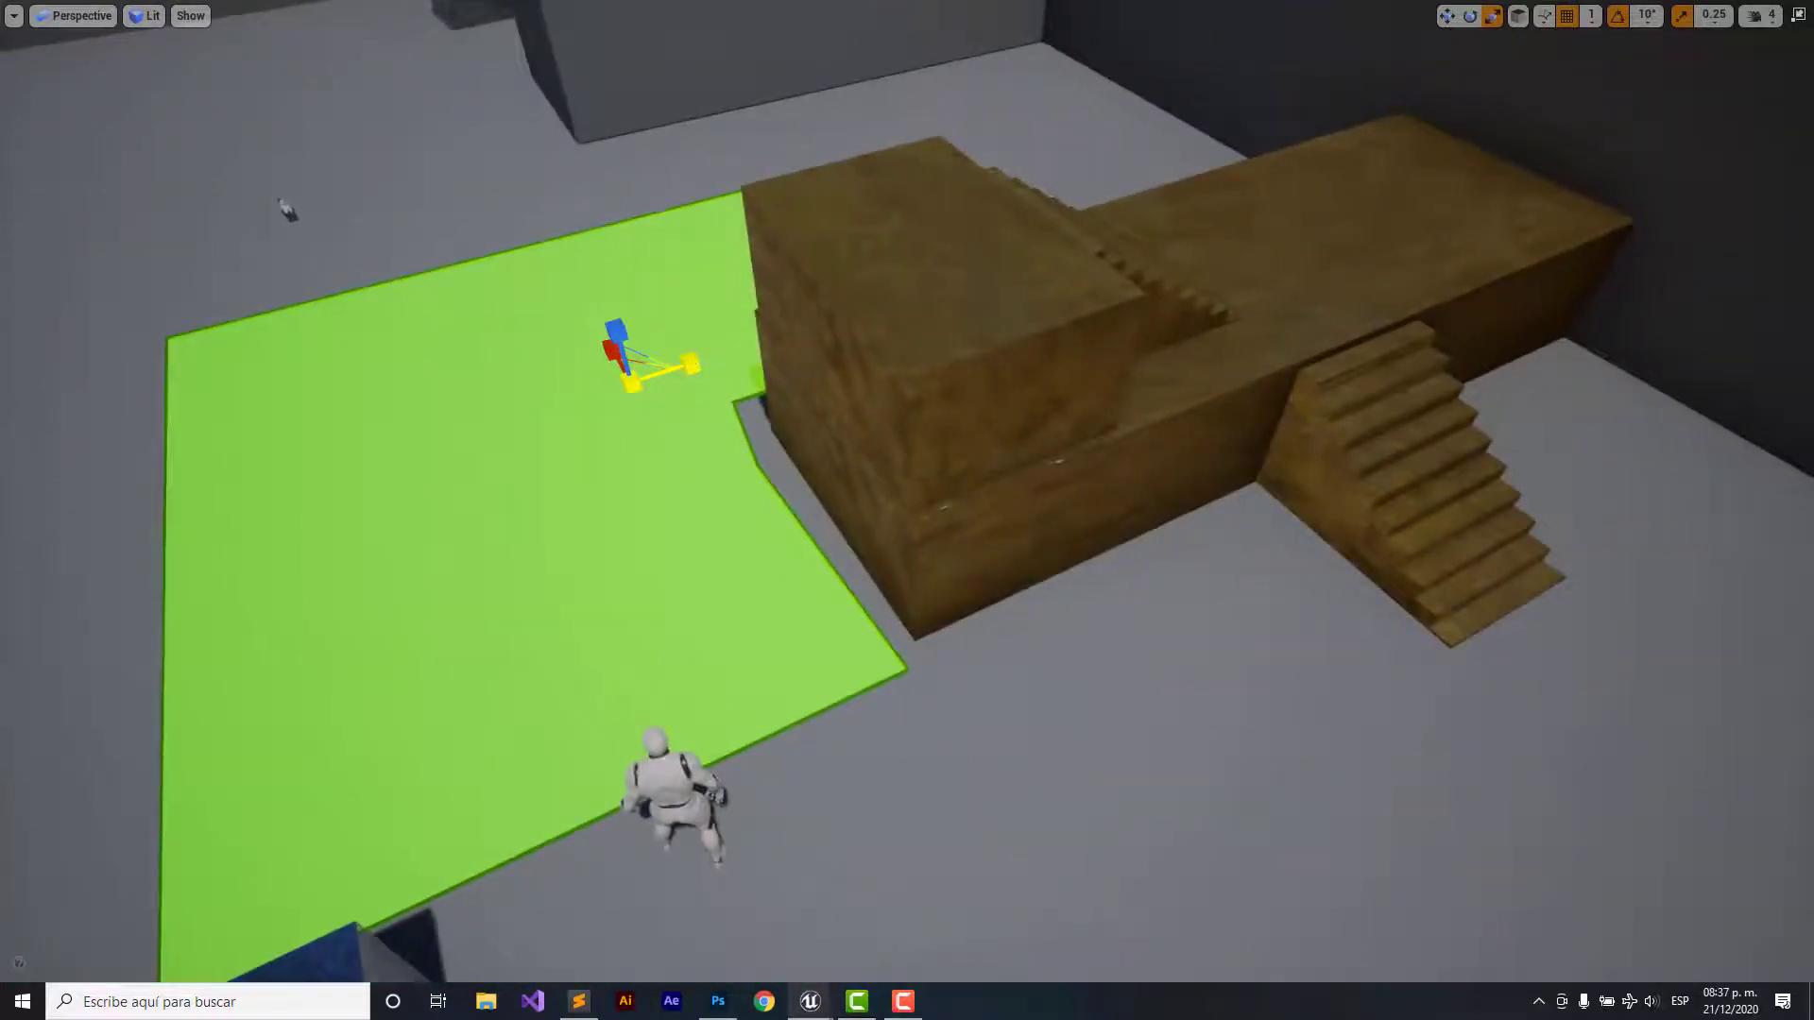
drag(631, 376, 627, 372)
right_drag(628, 372, 529, 359)
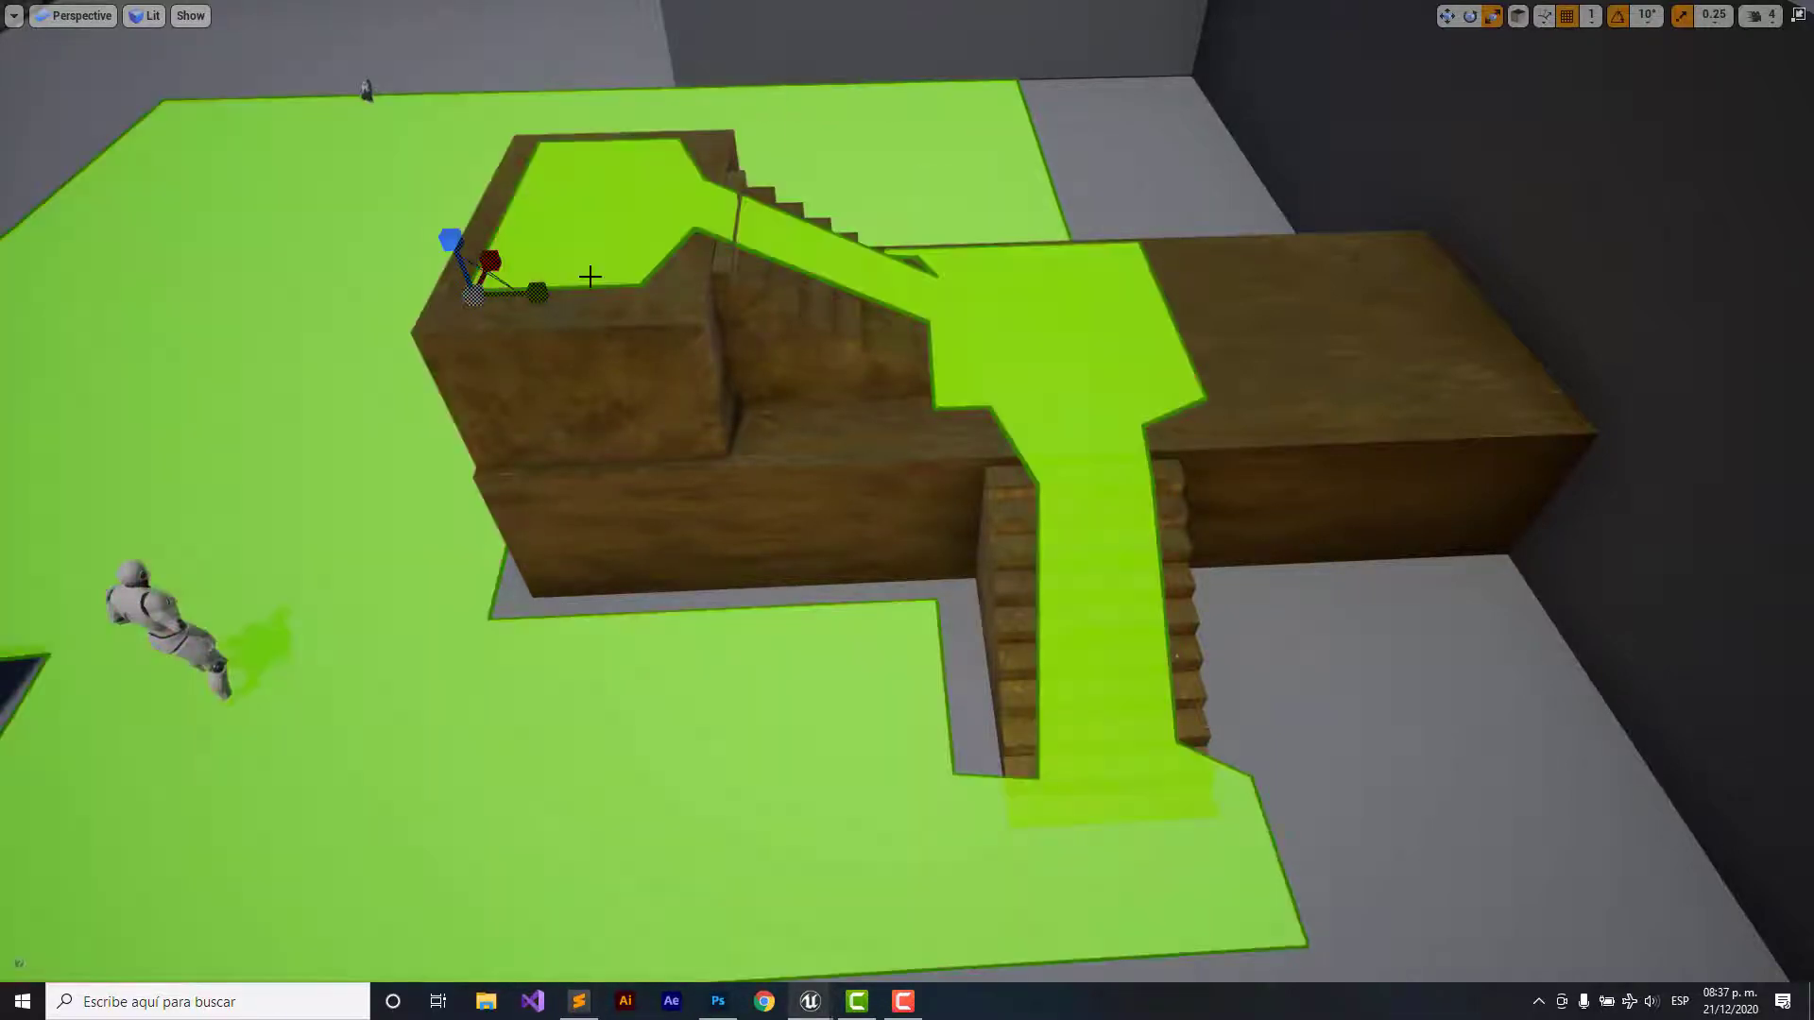
right_drag(907, 510, 907, 510)
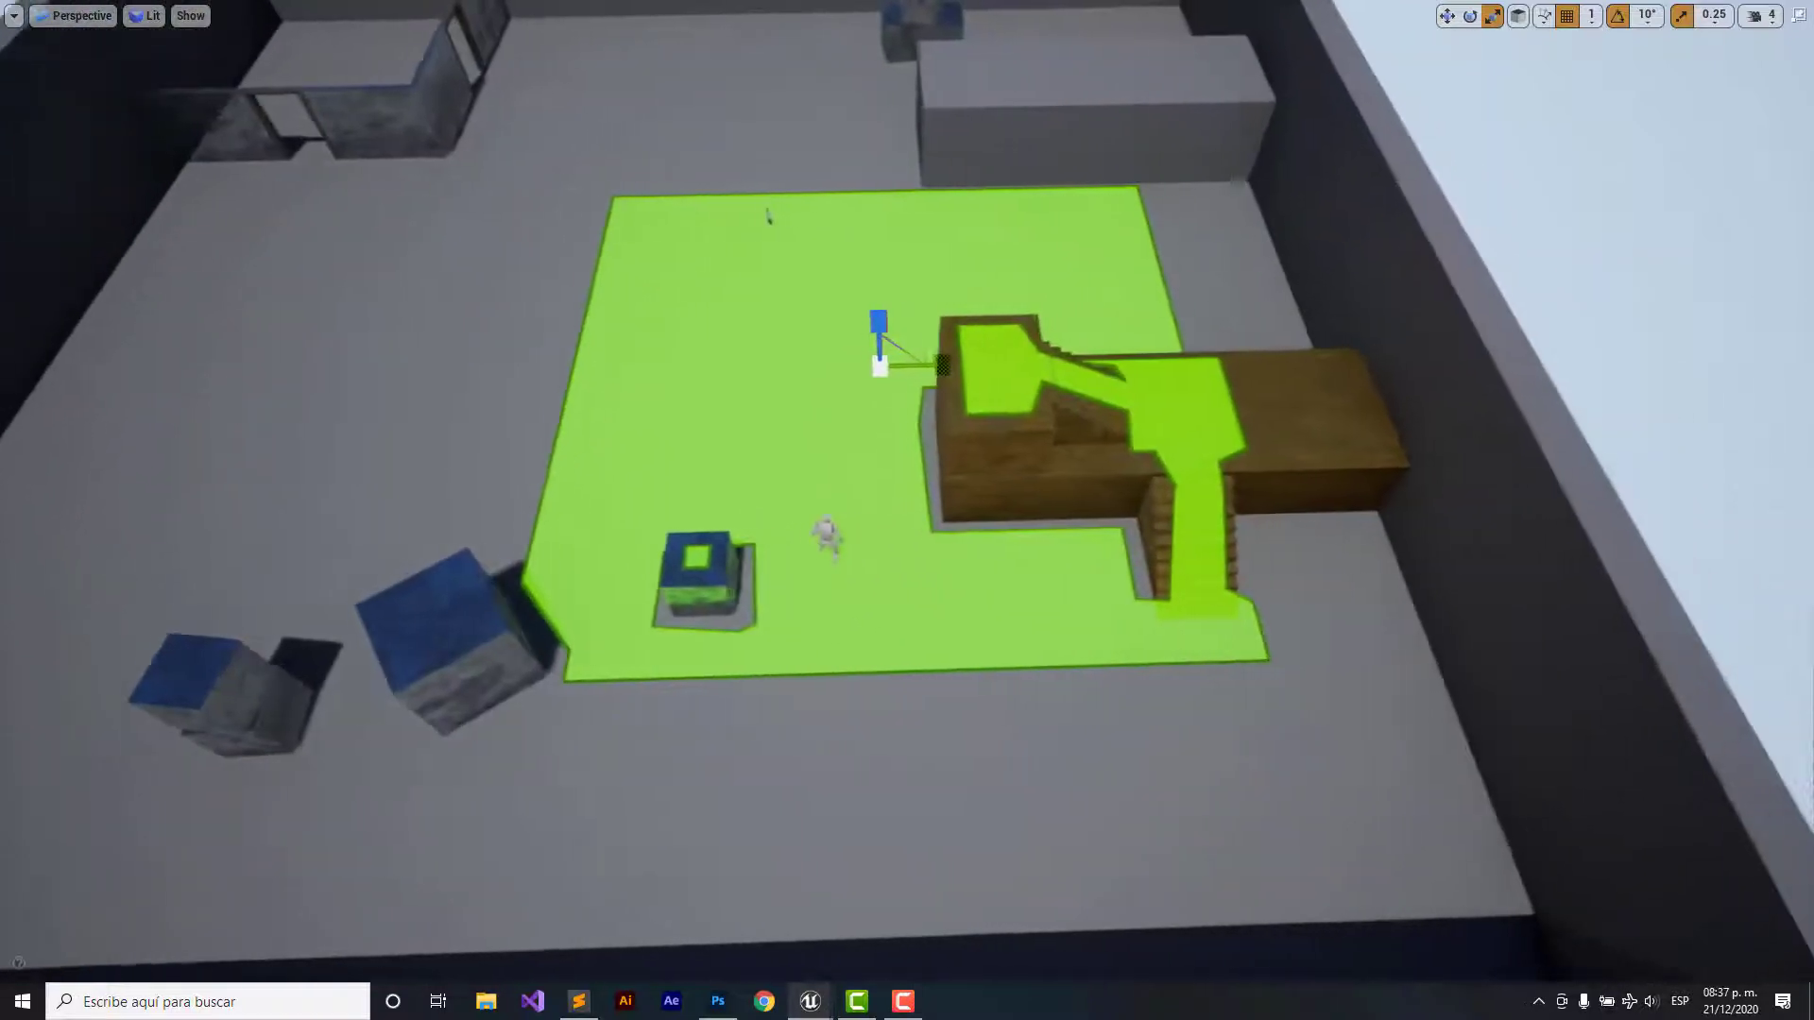
right_drag(687, 277, 687, 277)
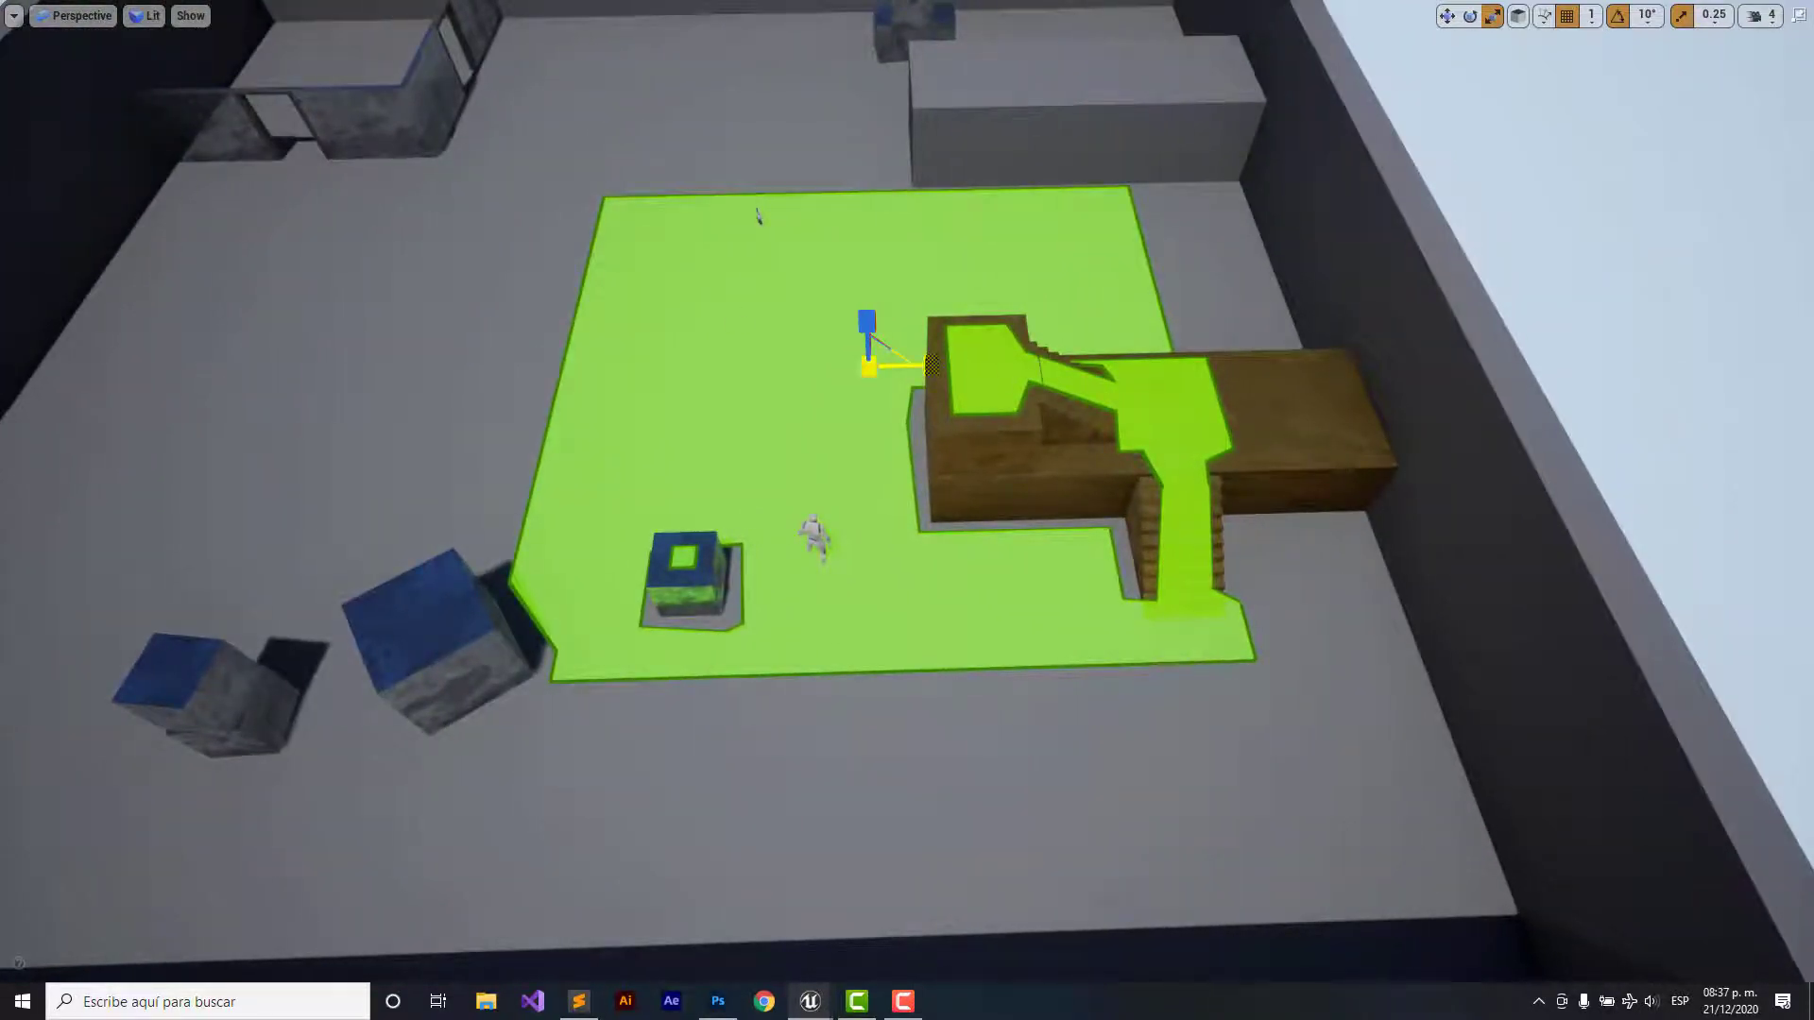
drag(869, 367, 887, 374)
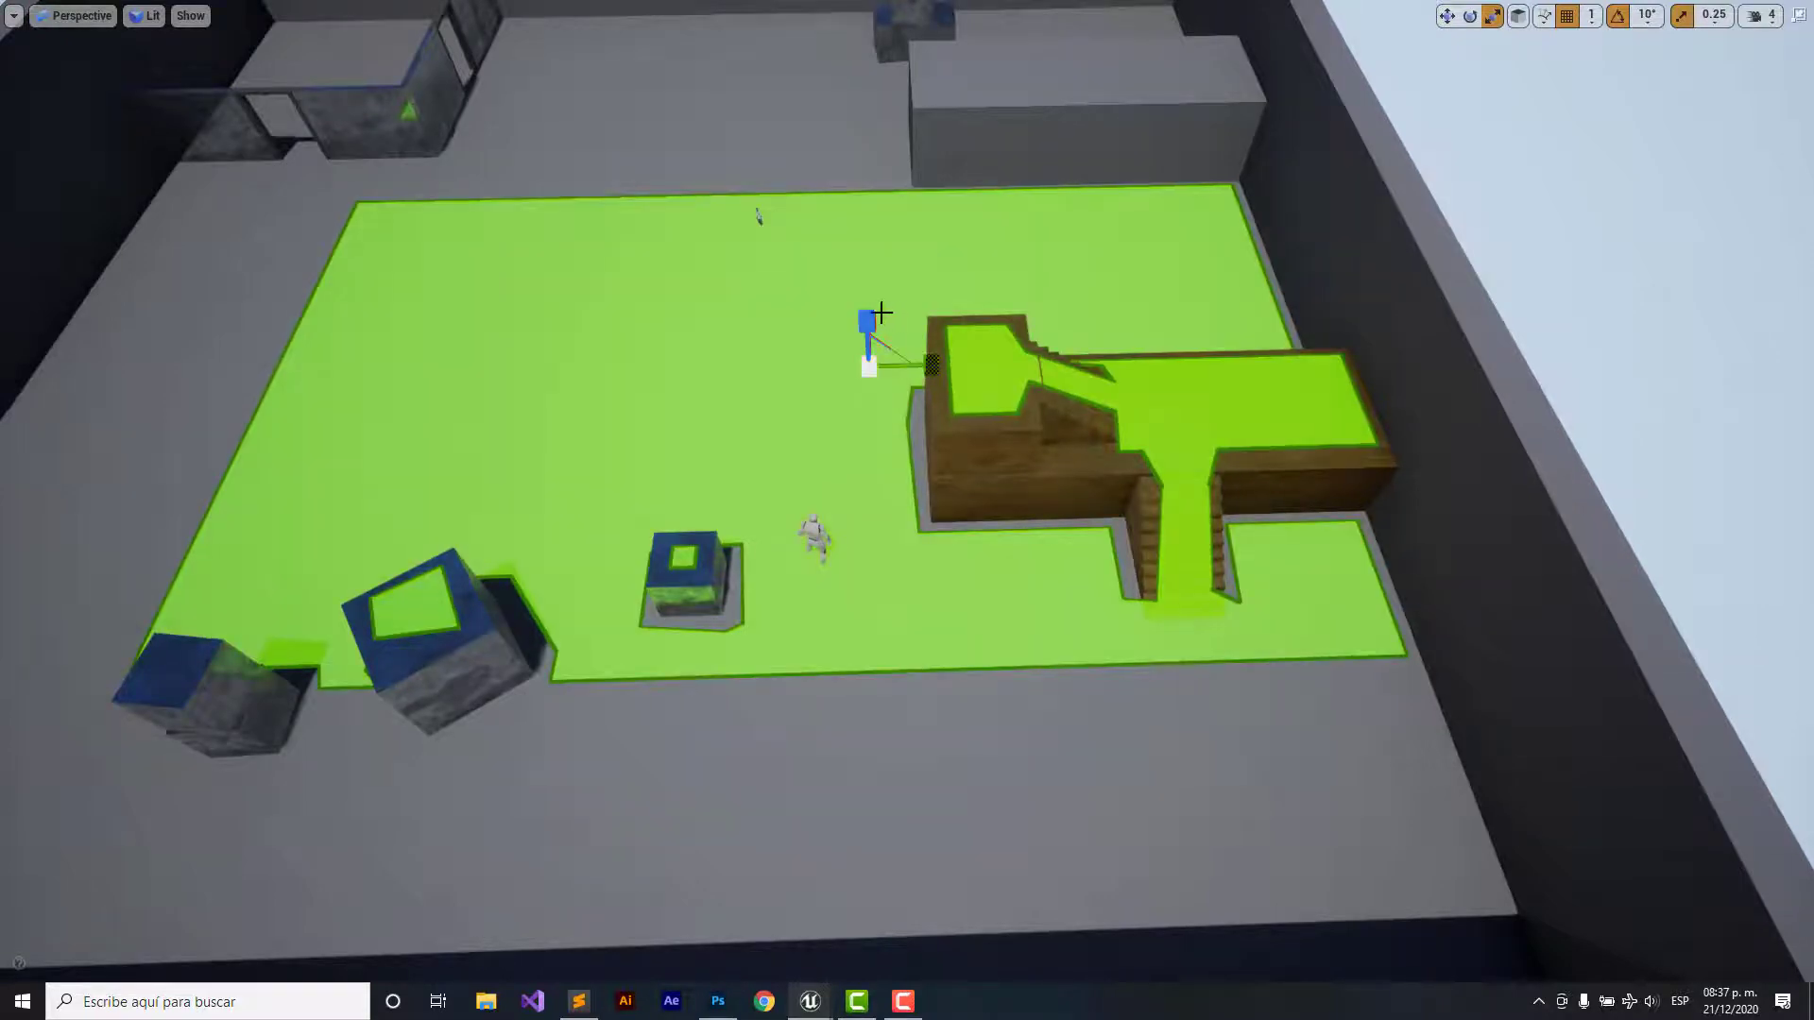
right_drag(882, 313, 1056, 356)
drag(1082, 373, 1186, 413)
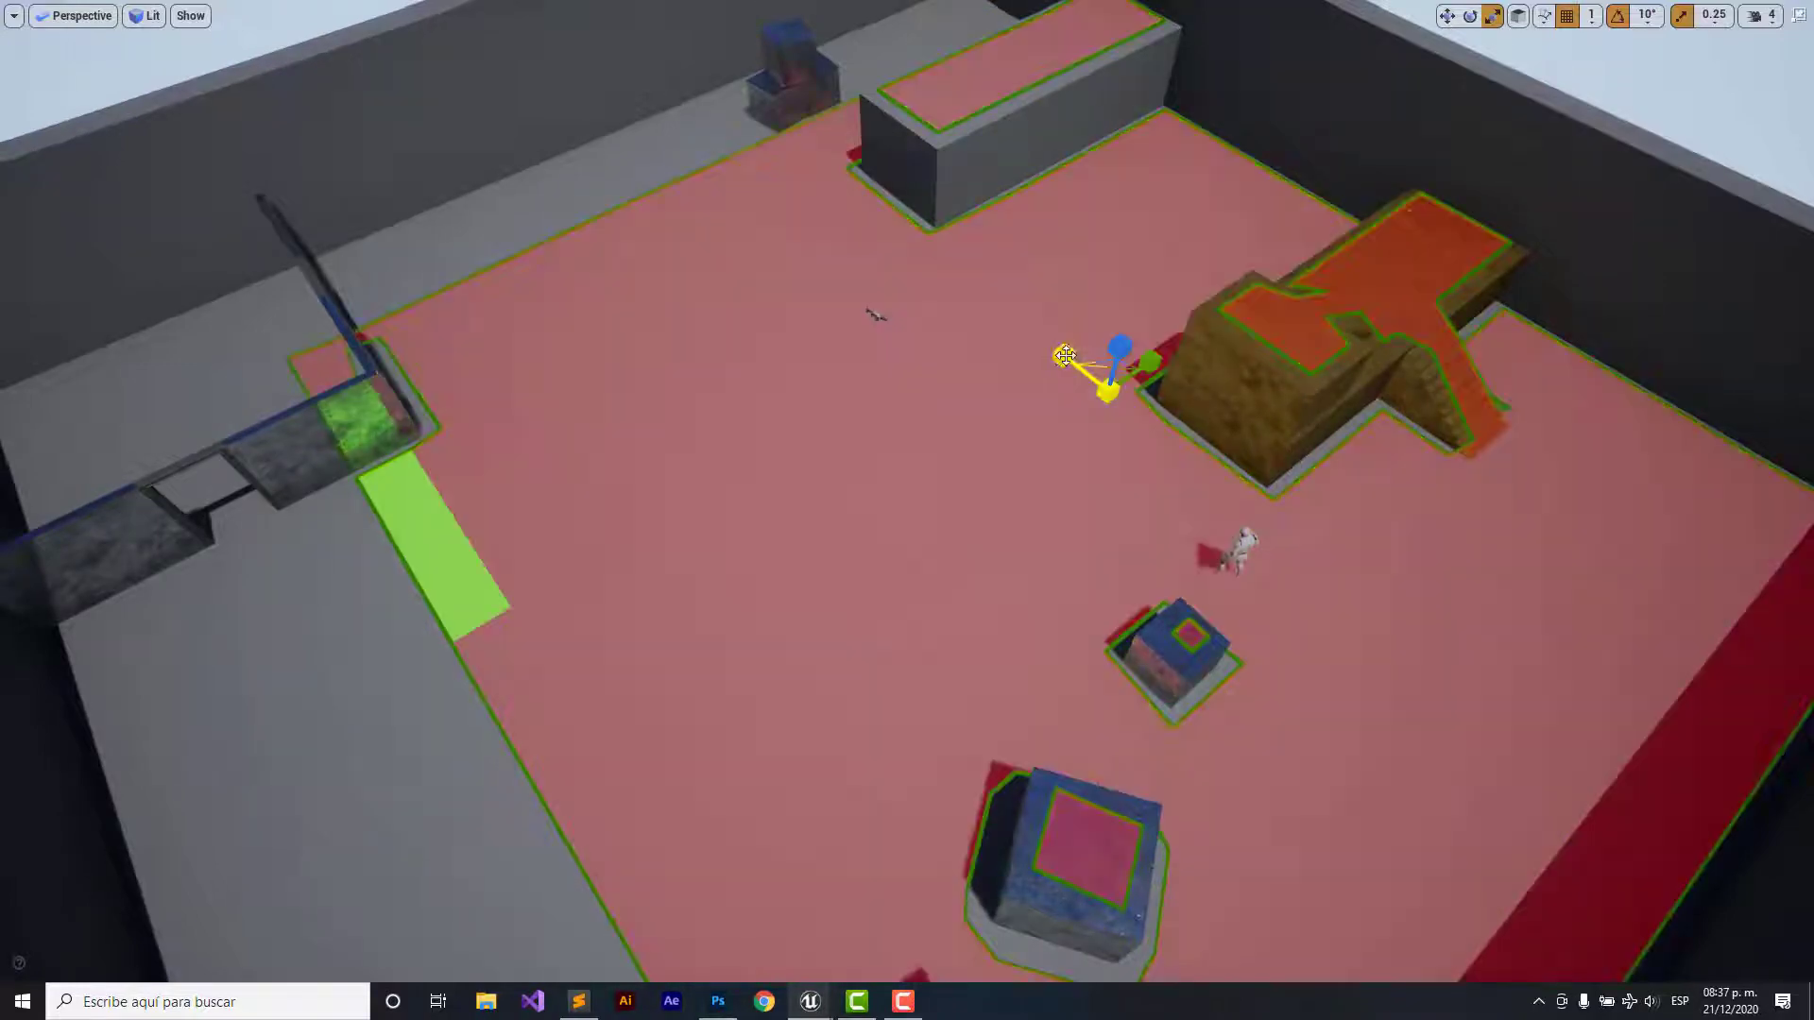
drag(1186, 413, 1219, 387)
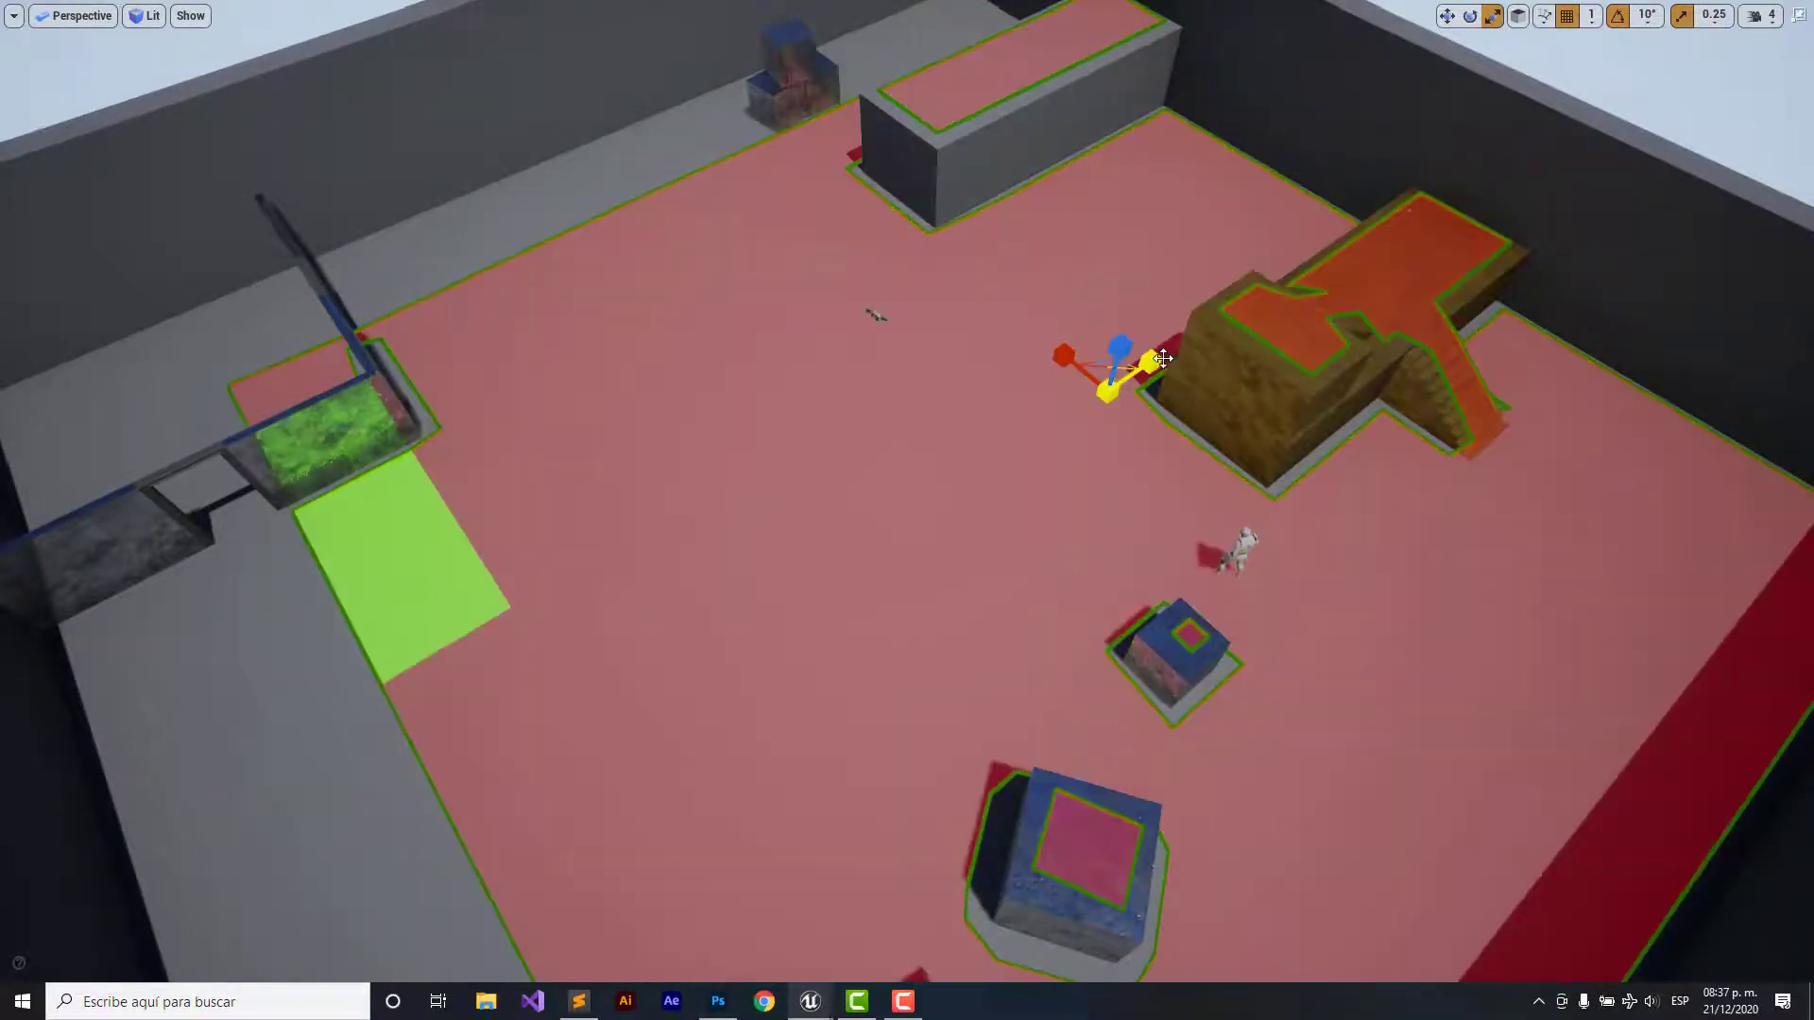
right_drag(1218, 388, 1086, 614)
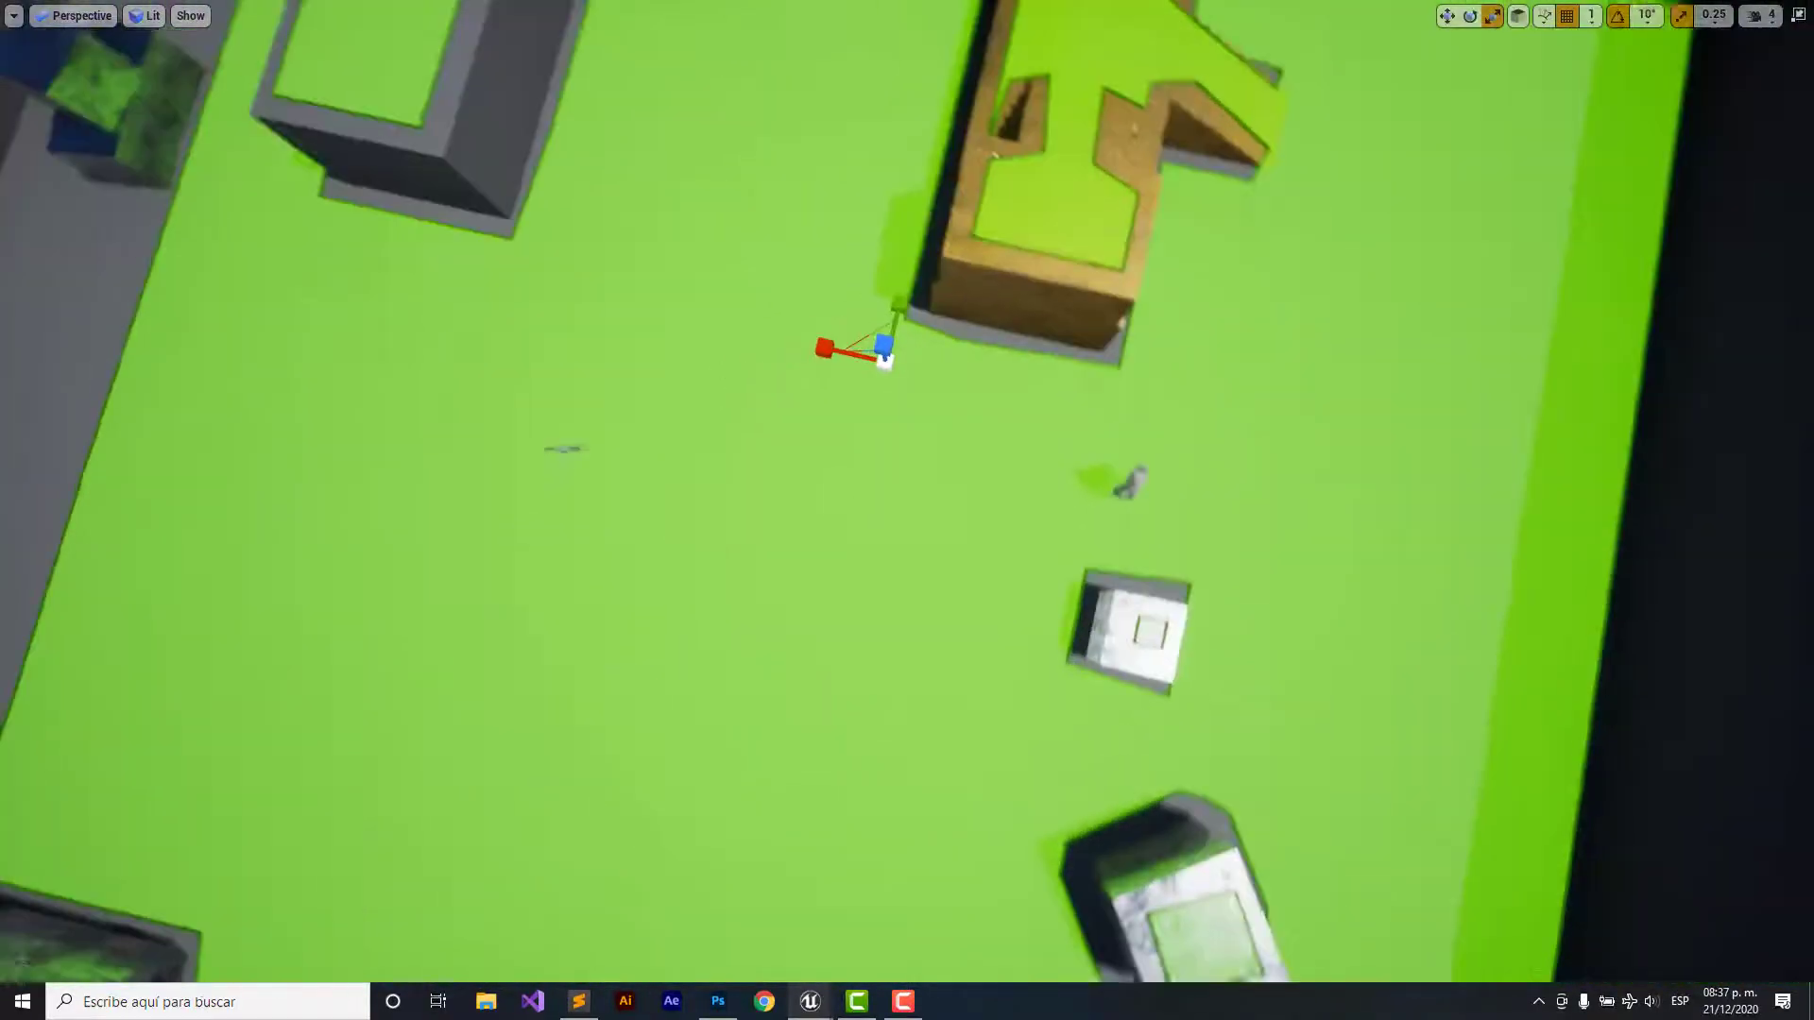
right_drag(1086, 614, 1250, 185)
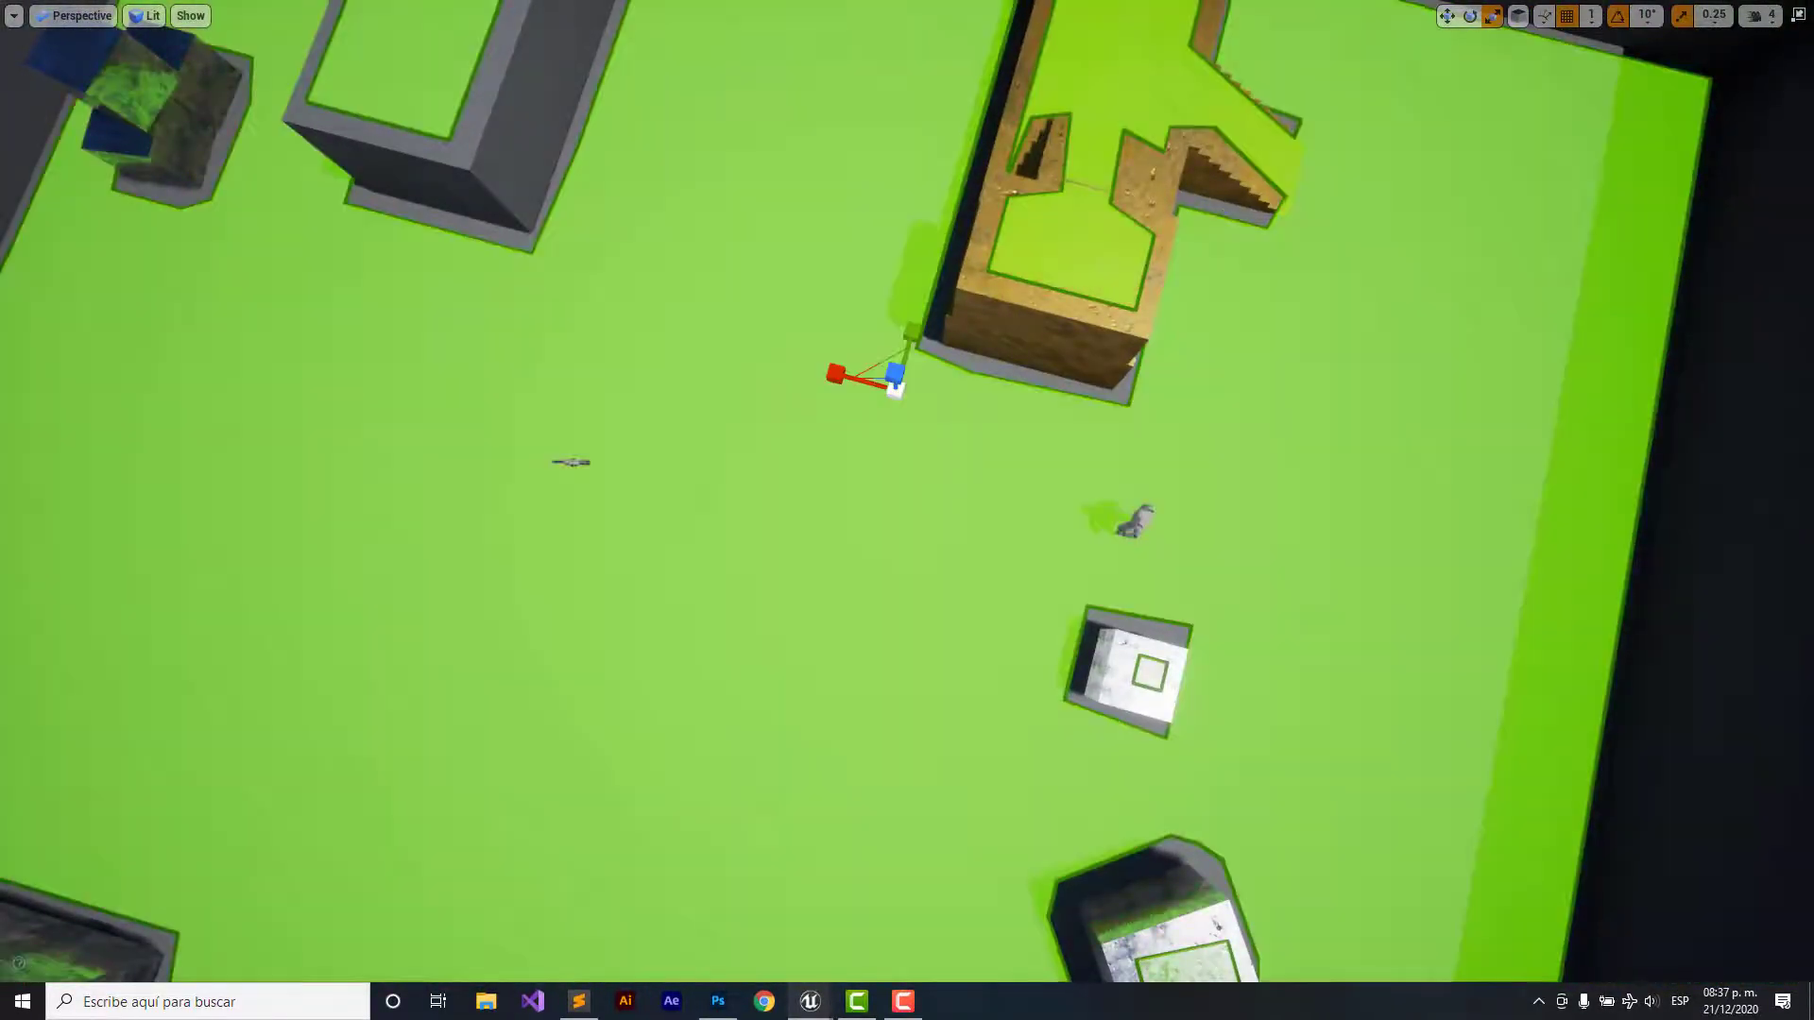
right_drag(945, 472, 945, 283)
right_drag(1156, 414, 1156, 529)
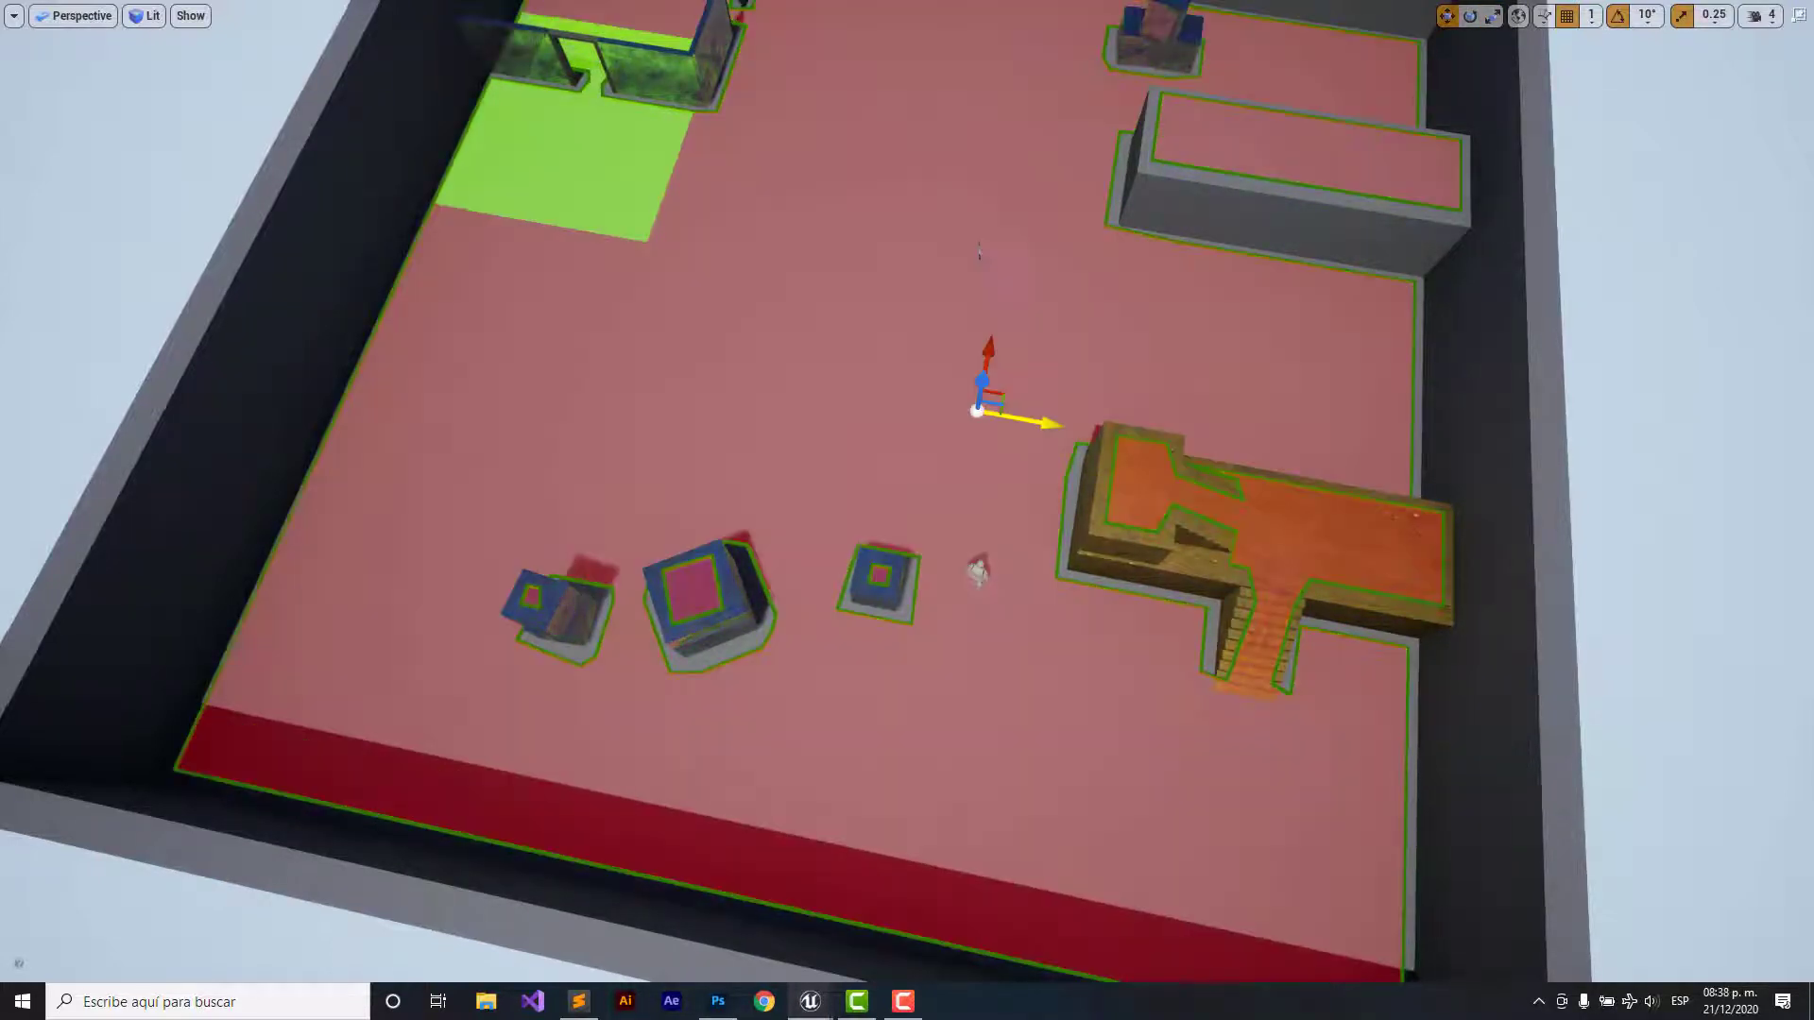
right_drag(1033, 426, 1032, 491)
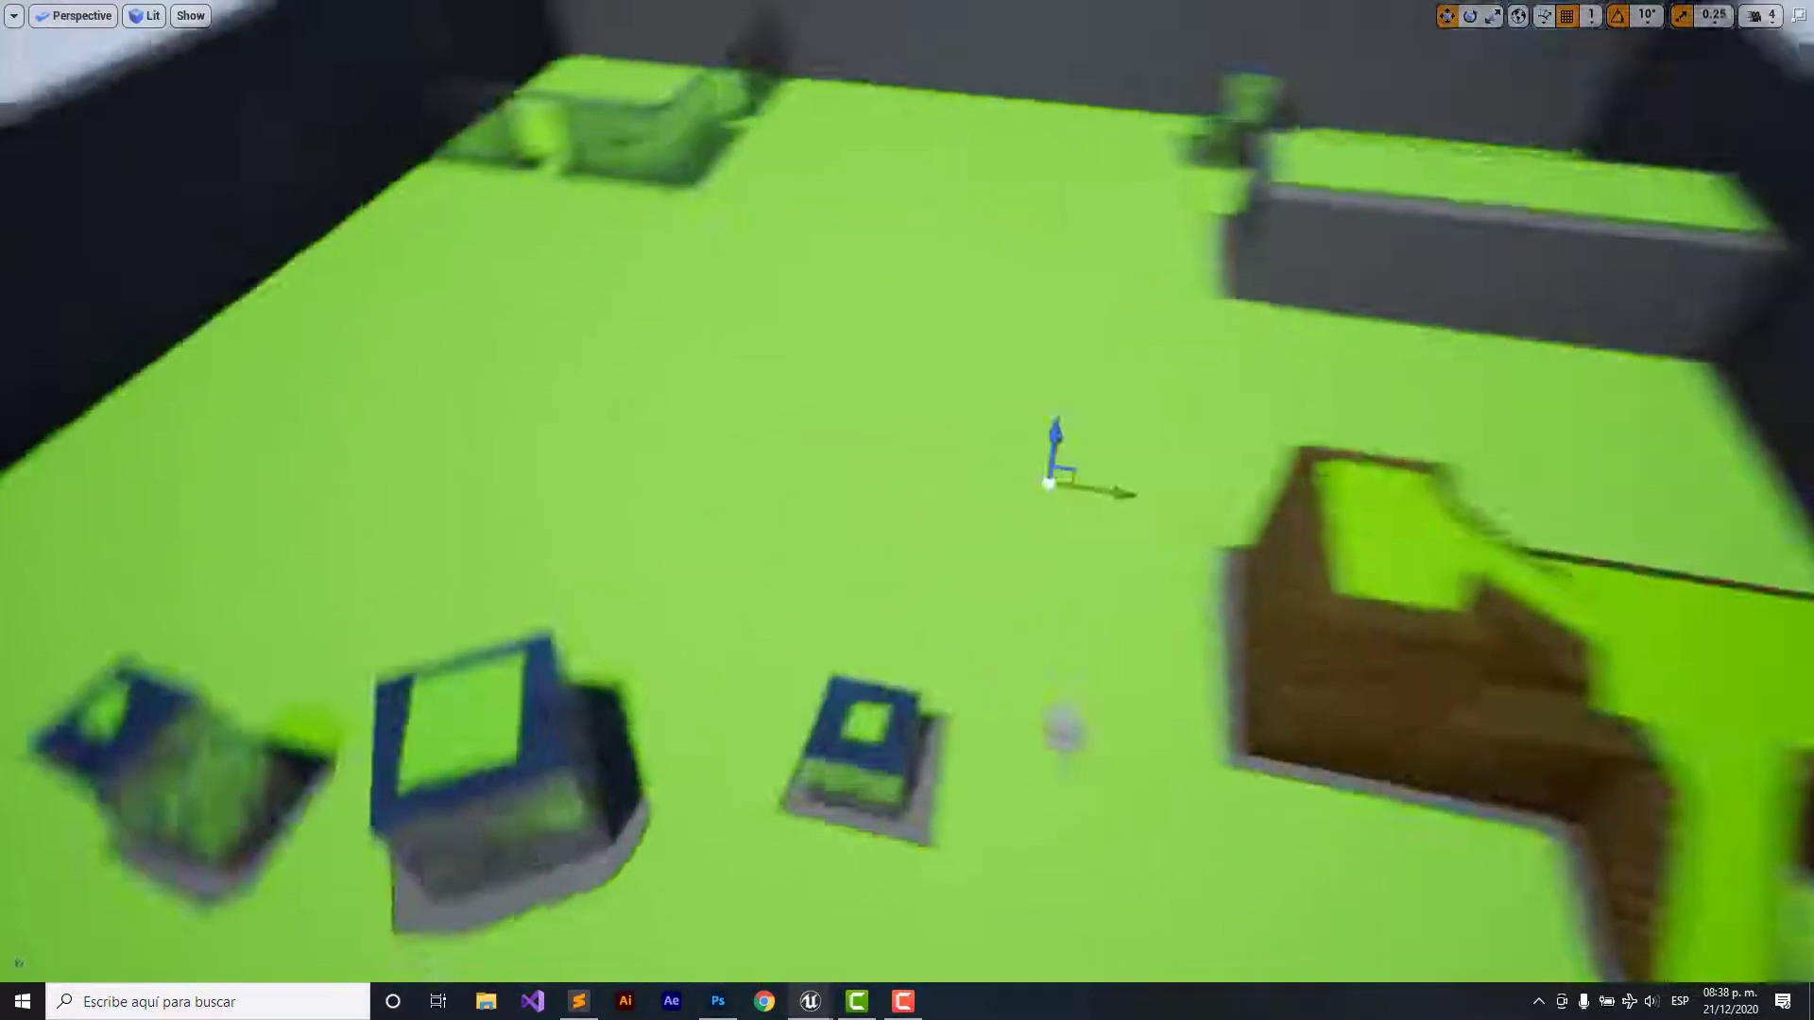
- Fly the view over the cubes toward the mannequin, then exit full-screen with F11
right_drag(1032, 491, 1033, 426)
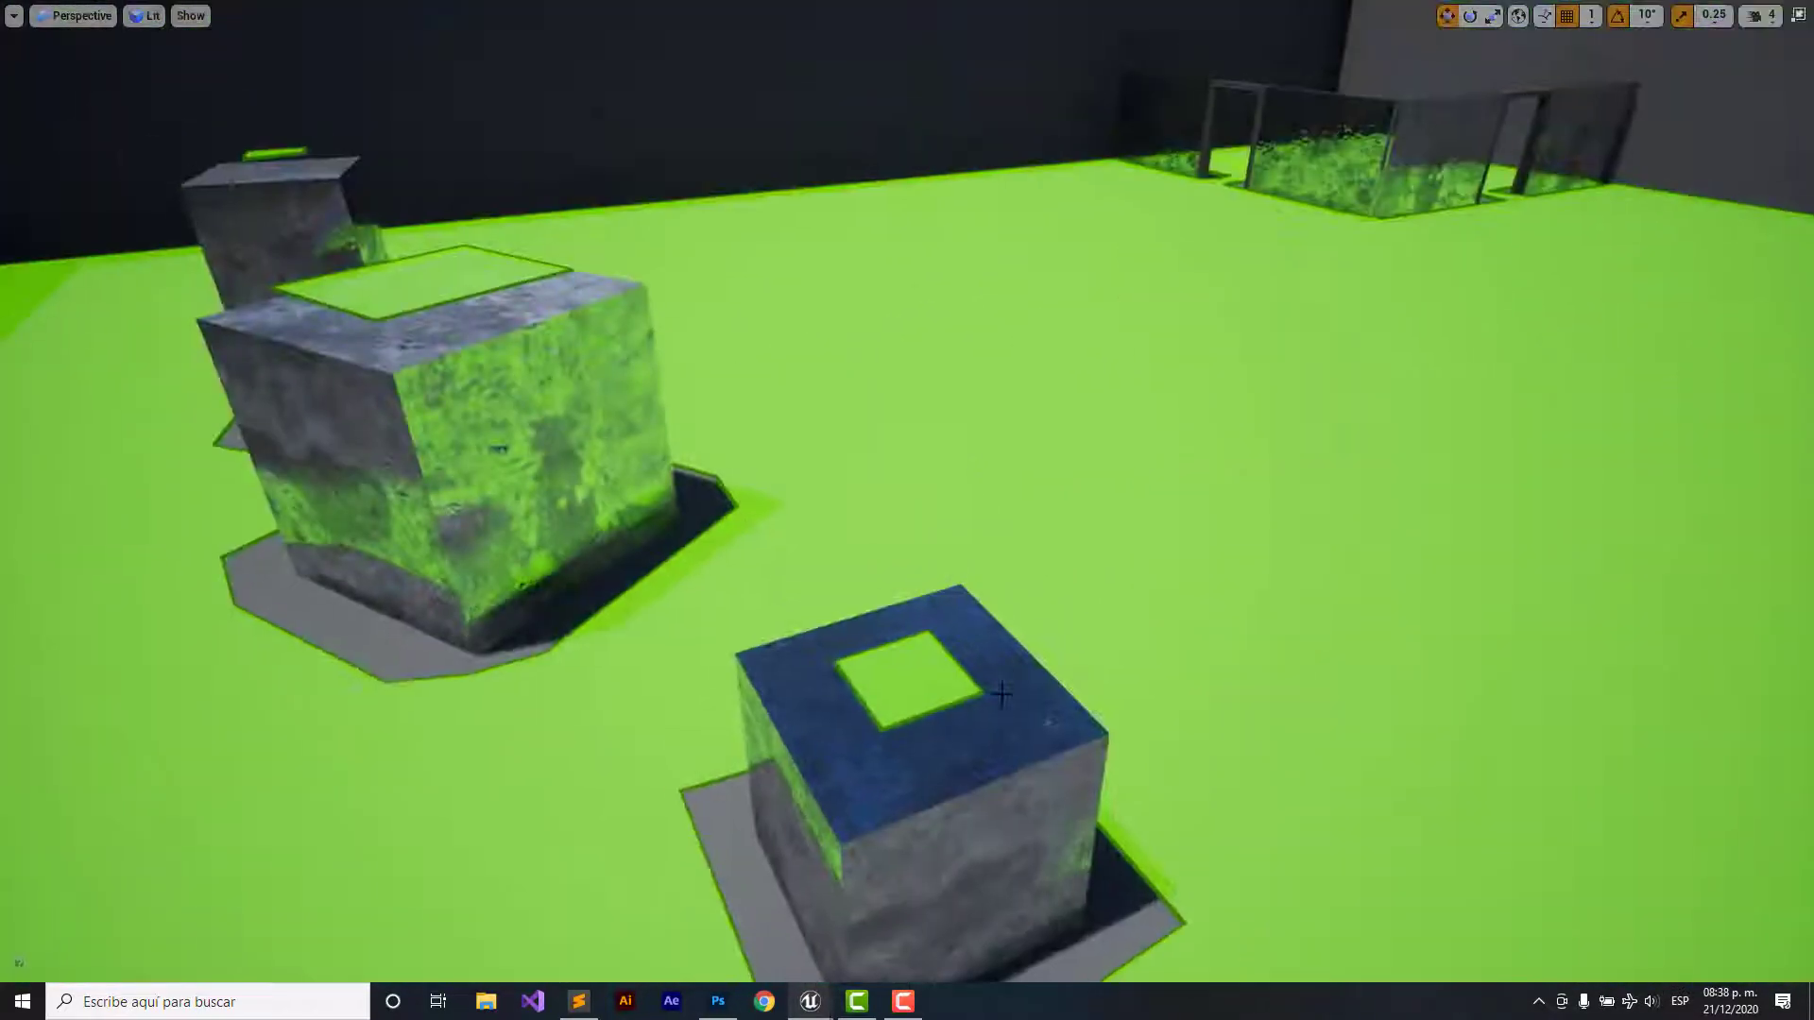
right_drag(1002, 694, 1443, 306)
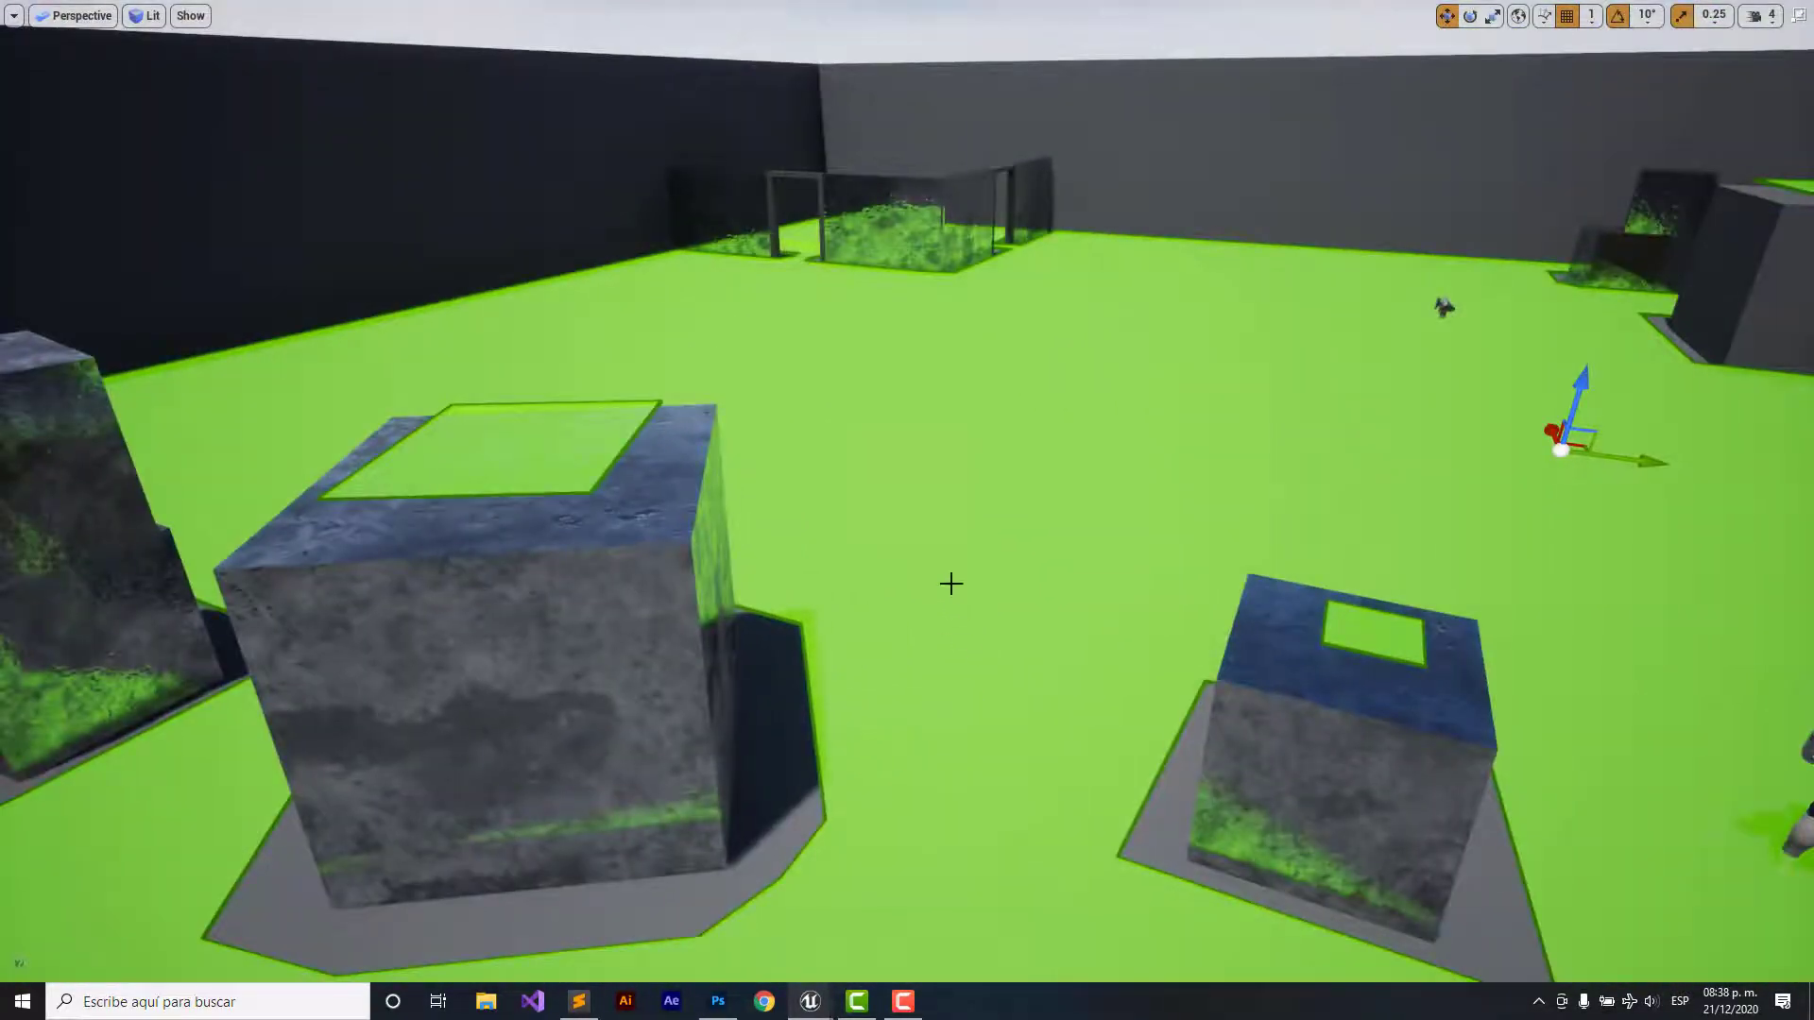
right_drag(950, 584, 950, 591)
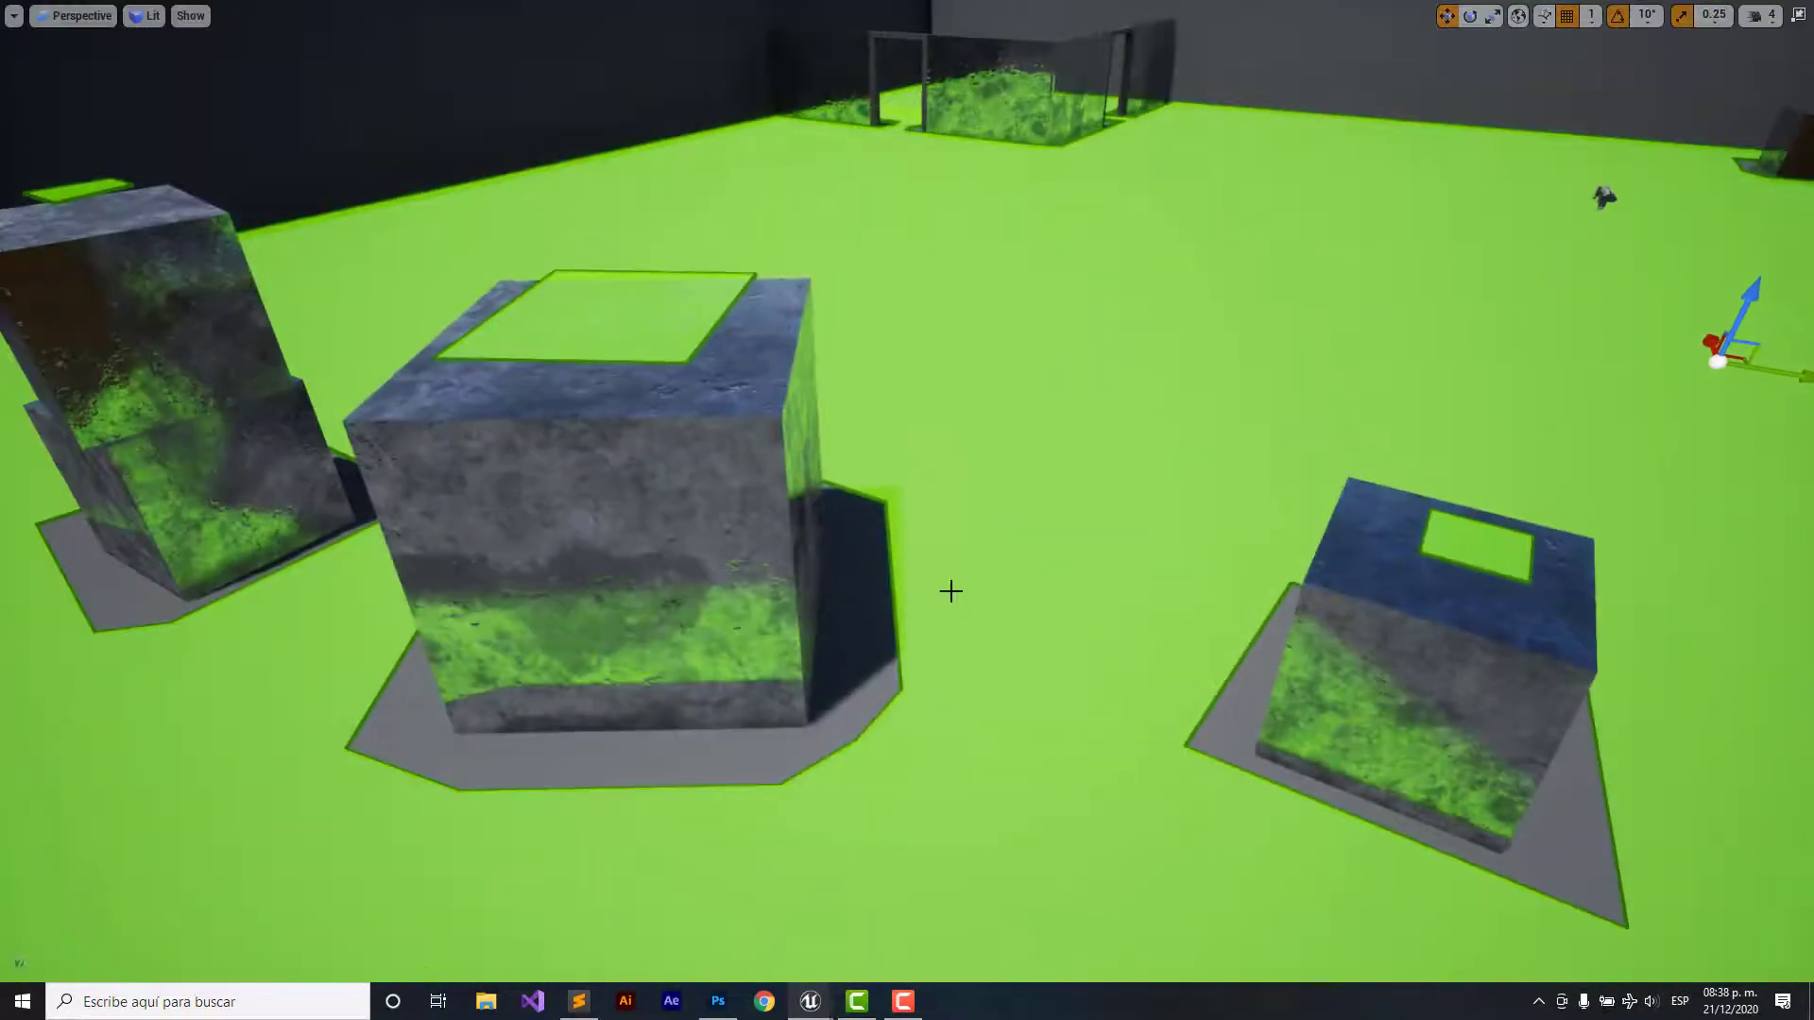
right_drag(883, 341, 884, 341)
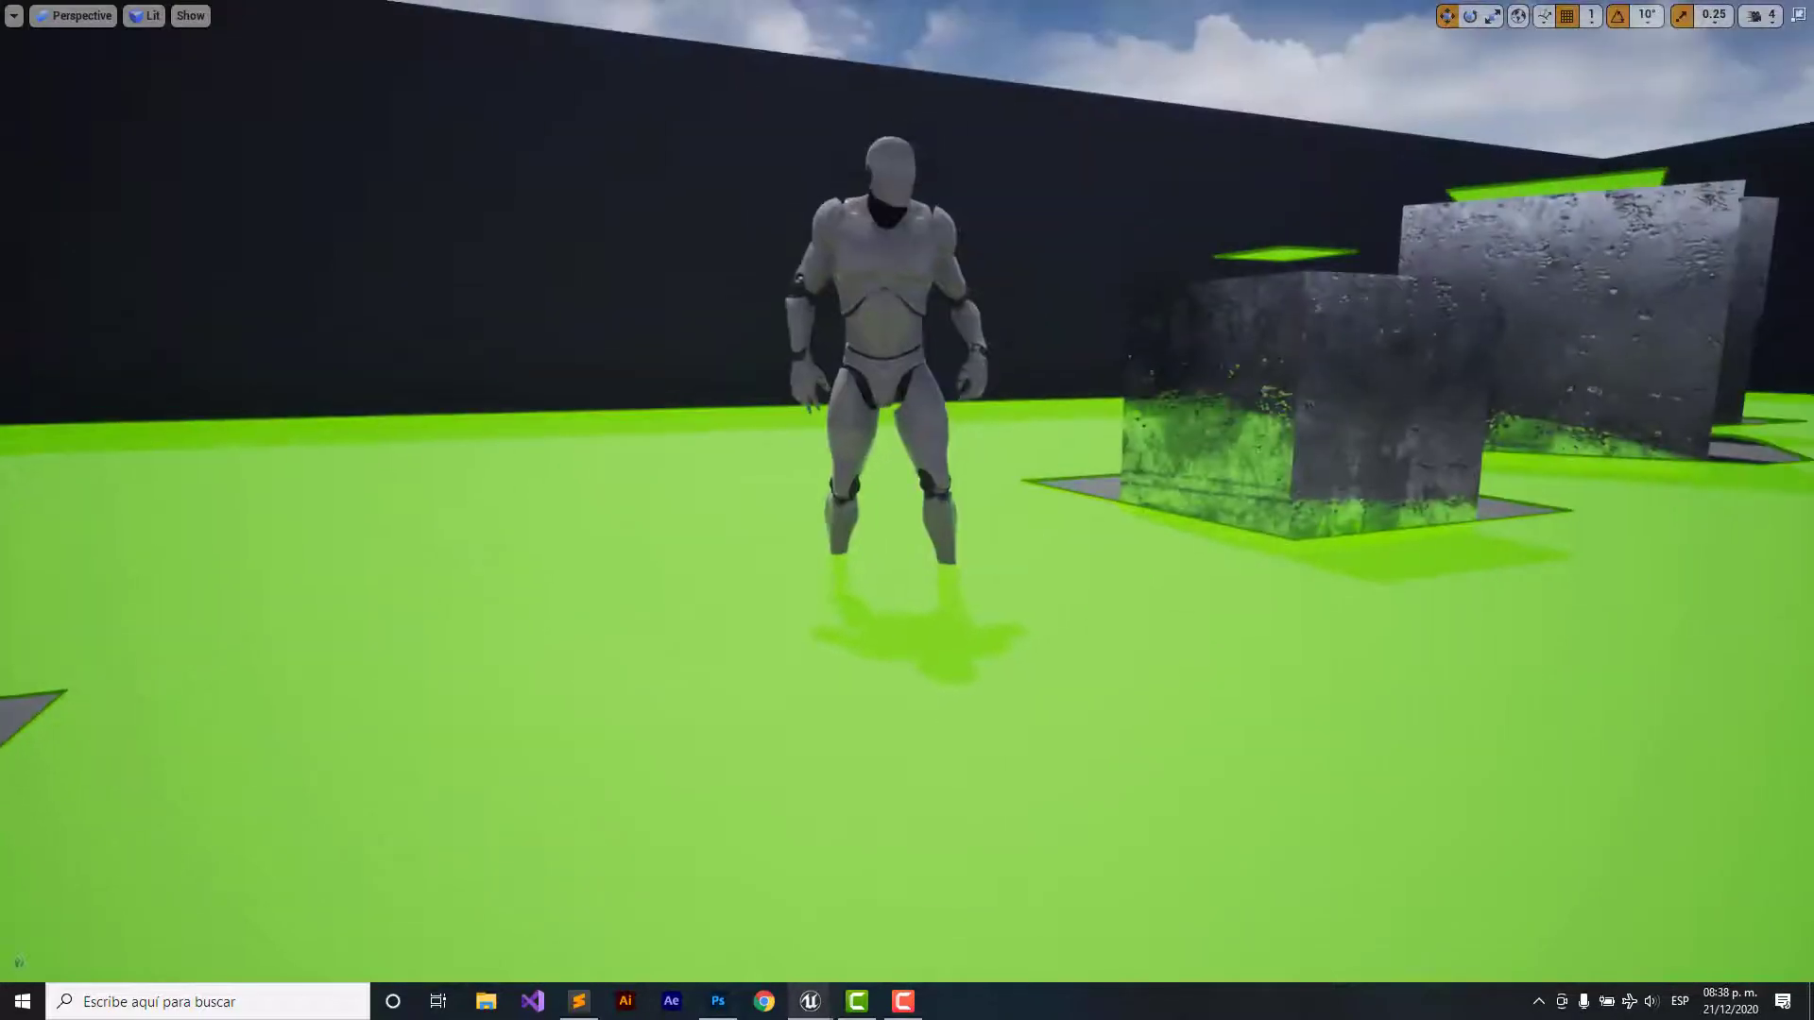
right_drag(1013, 350, 1029, 382)
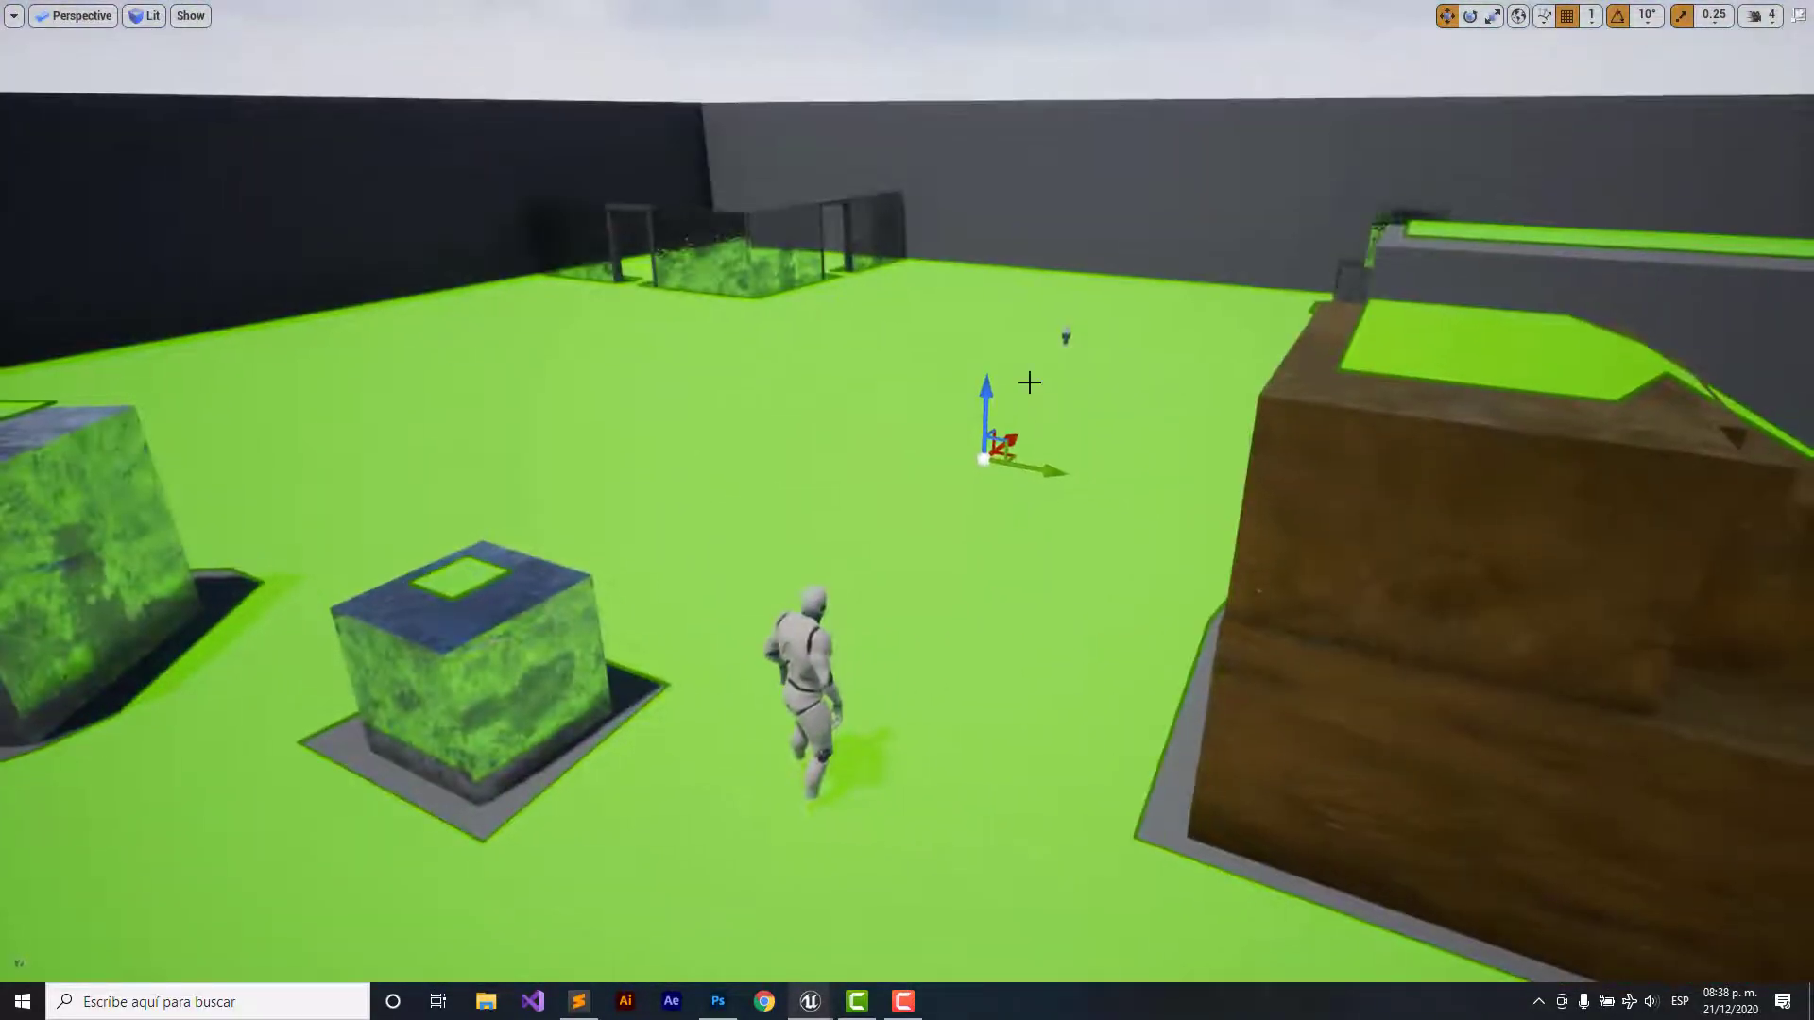
key(F11)
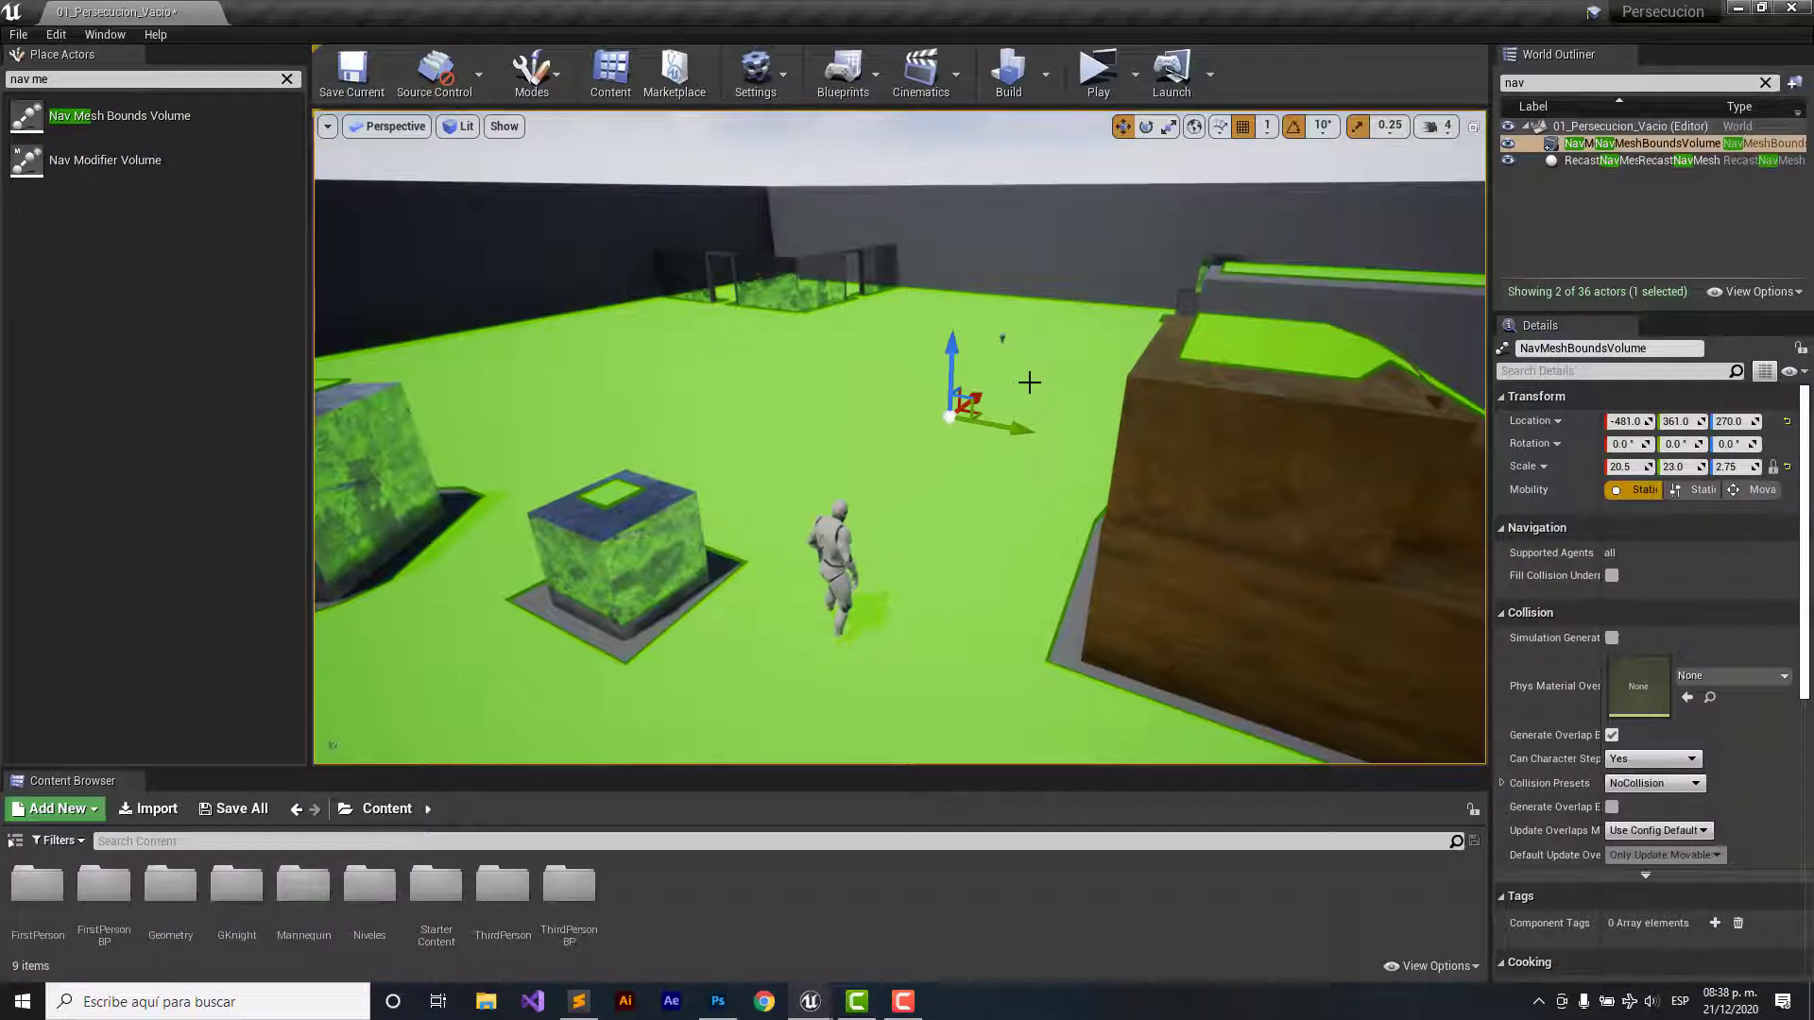
- Open the selected ThirdPersonCharacter in the Blueprint Editor and maximize the window
click(840, 605)
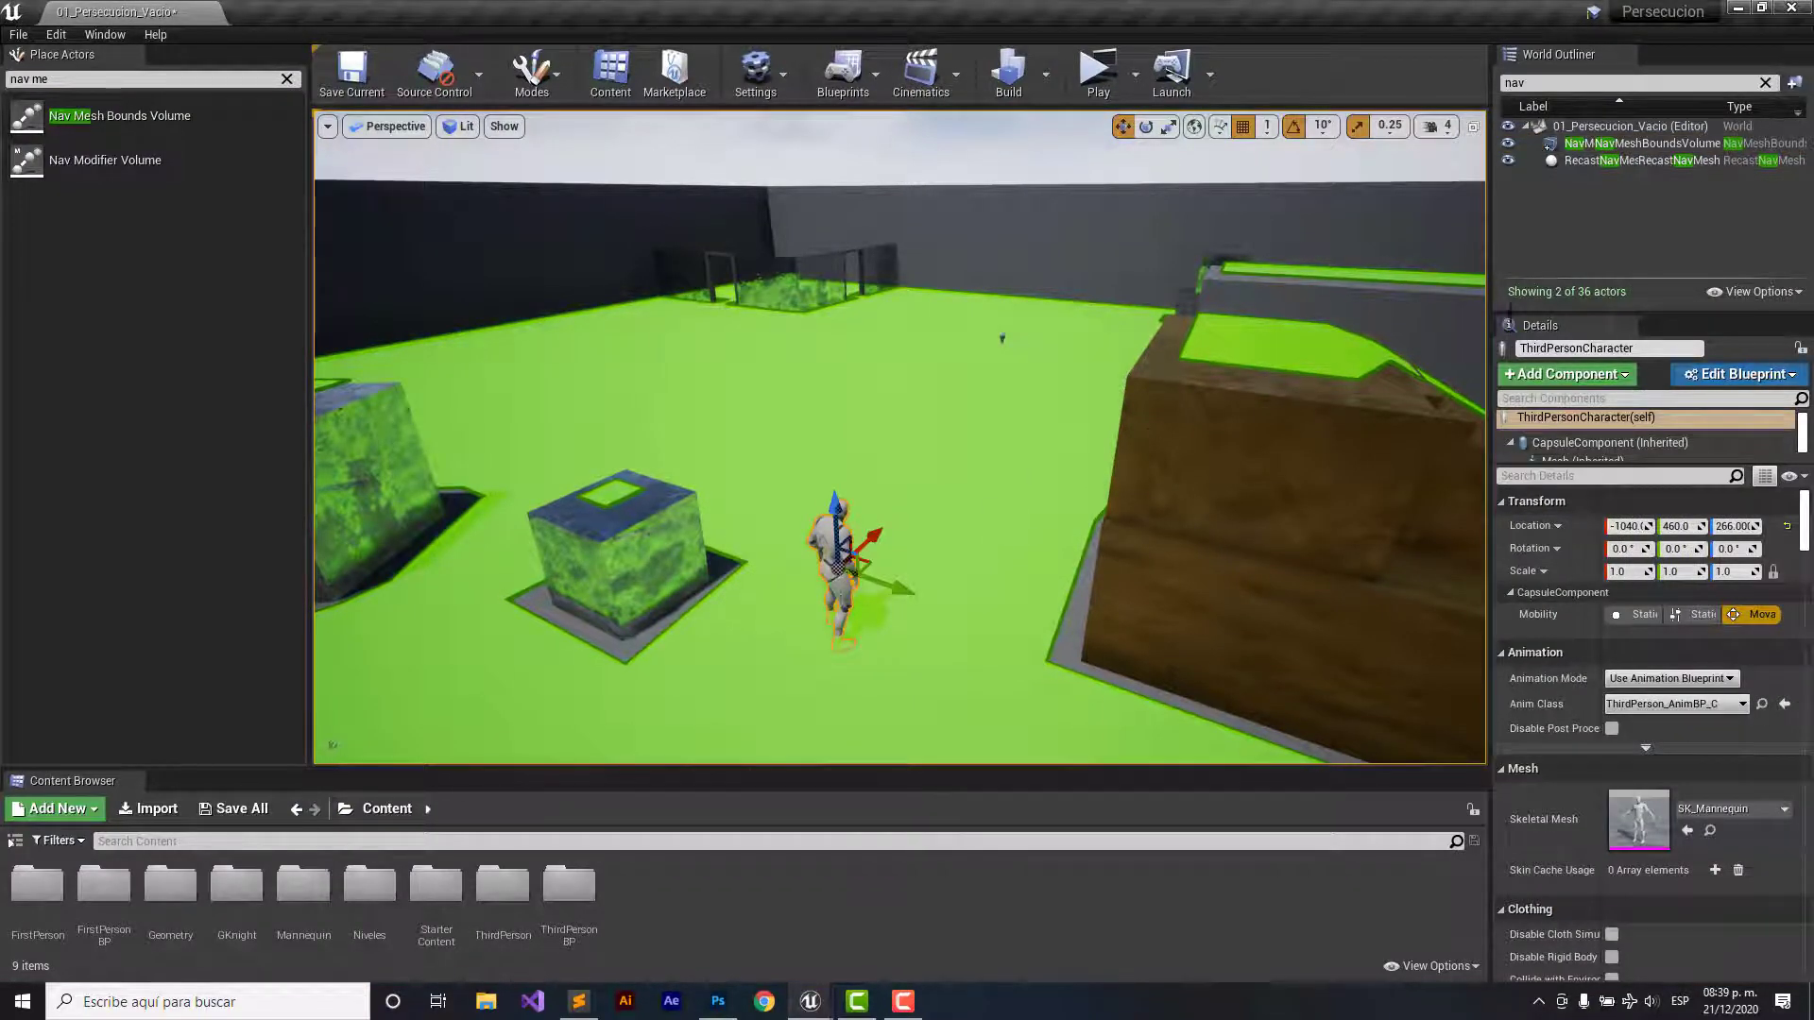
click(1721, 376)
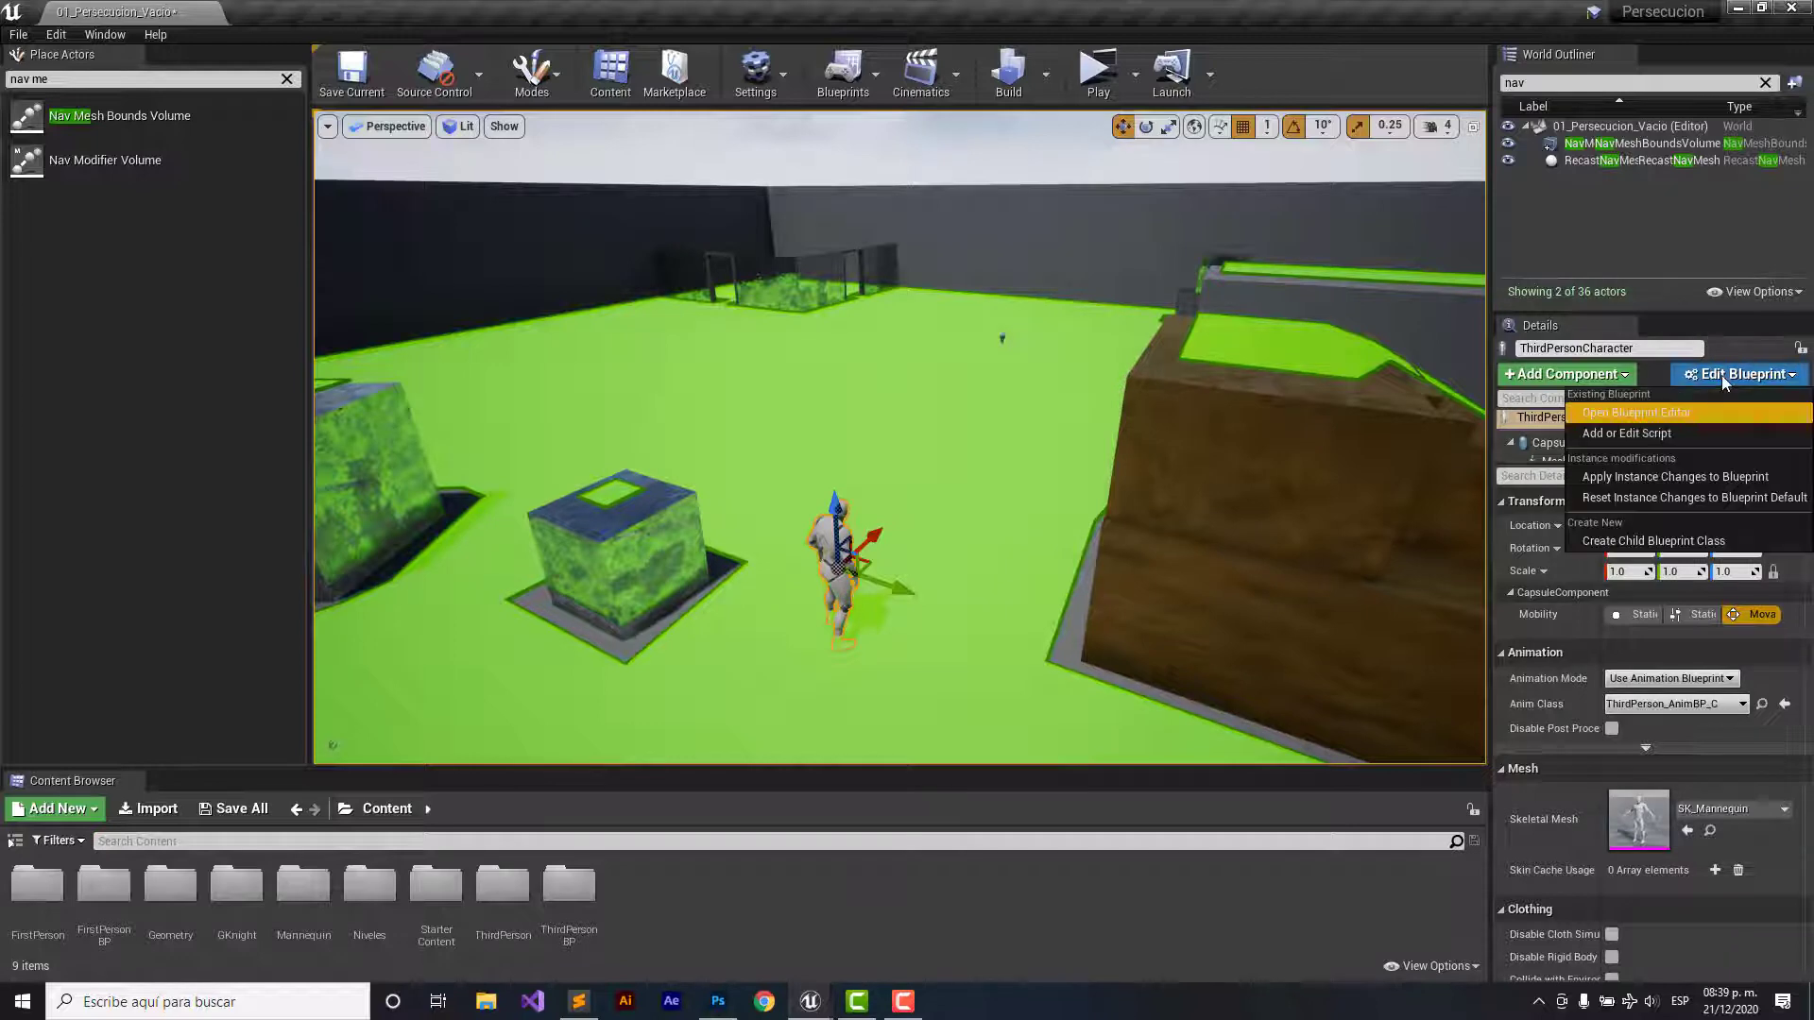
click(1669, 417)
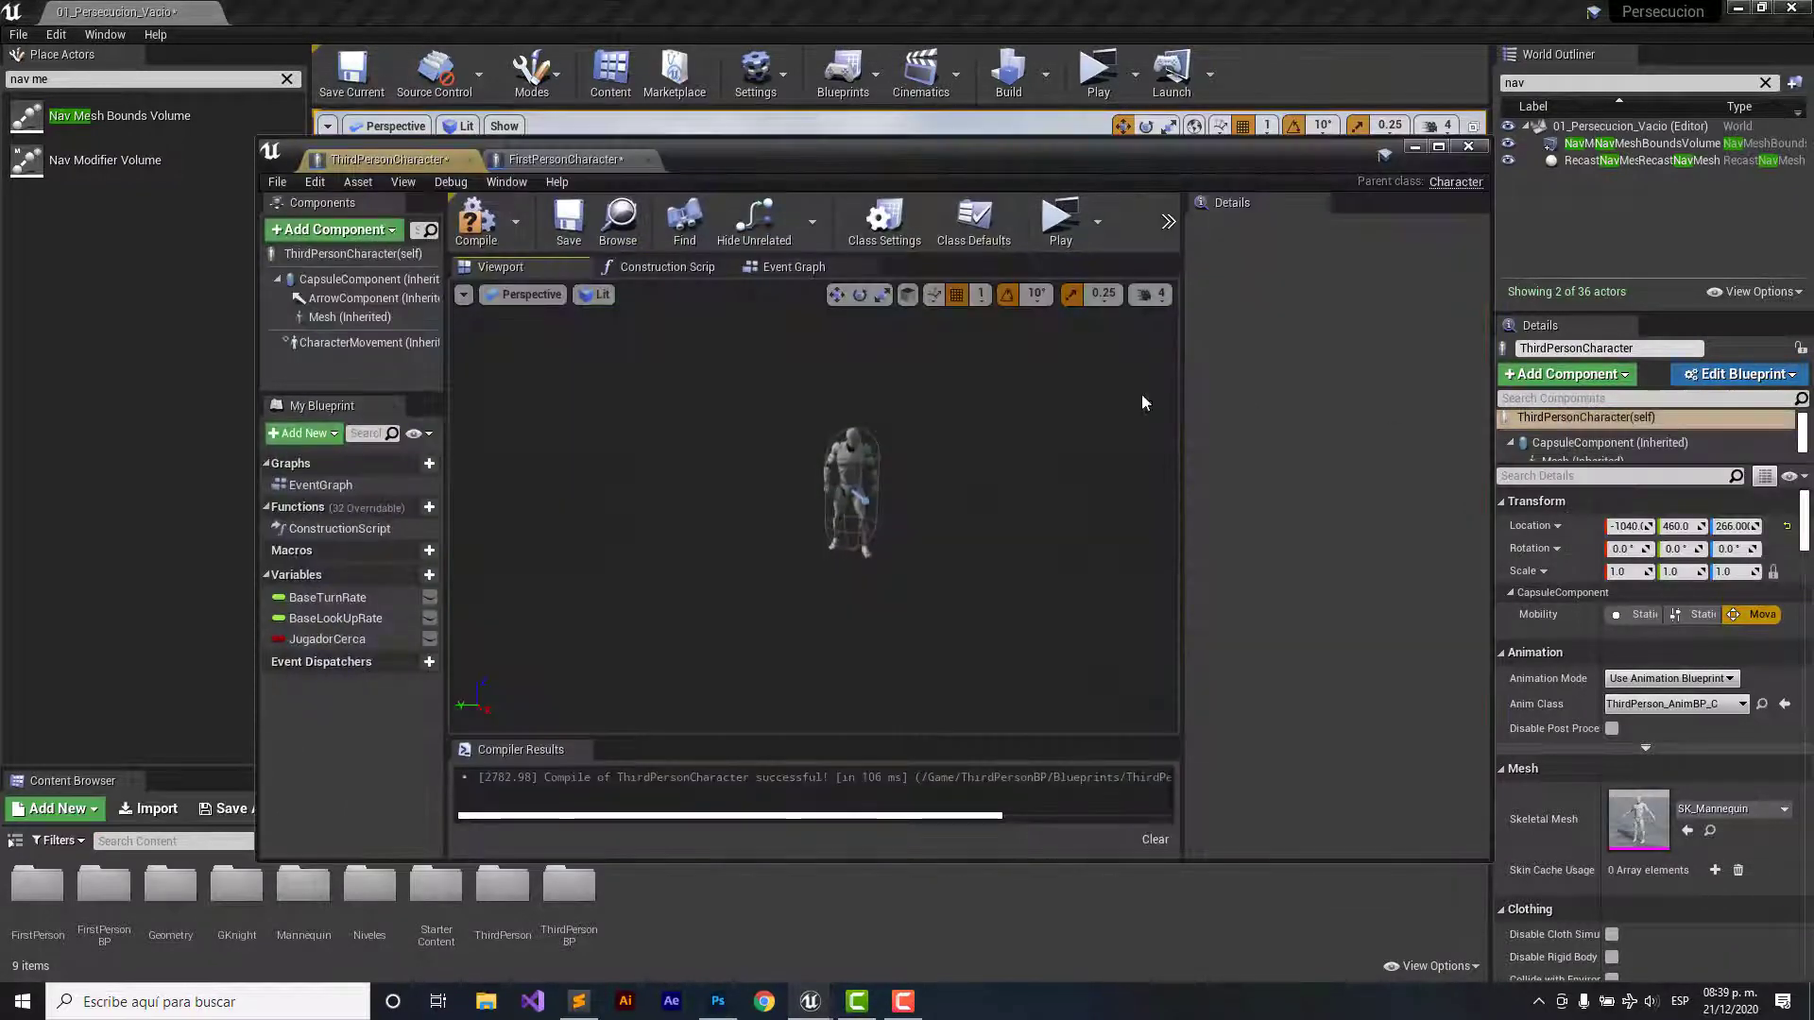
click(1438, 147)
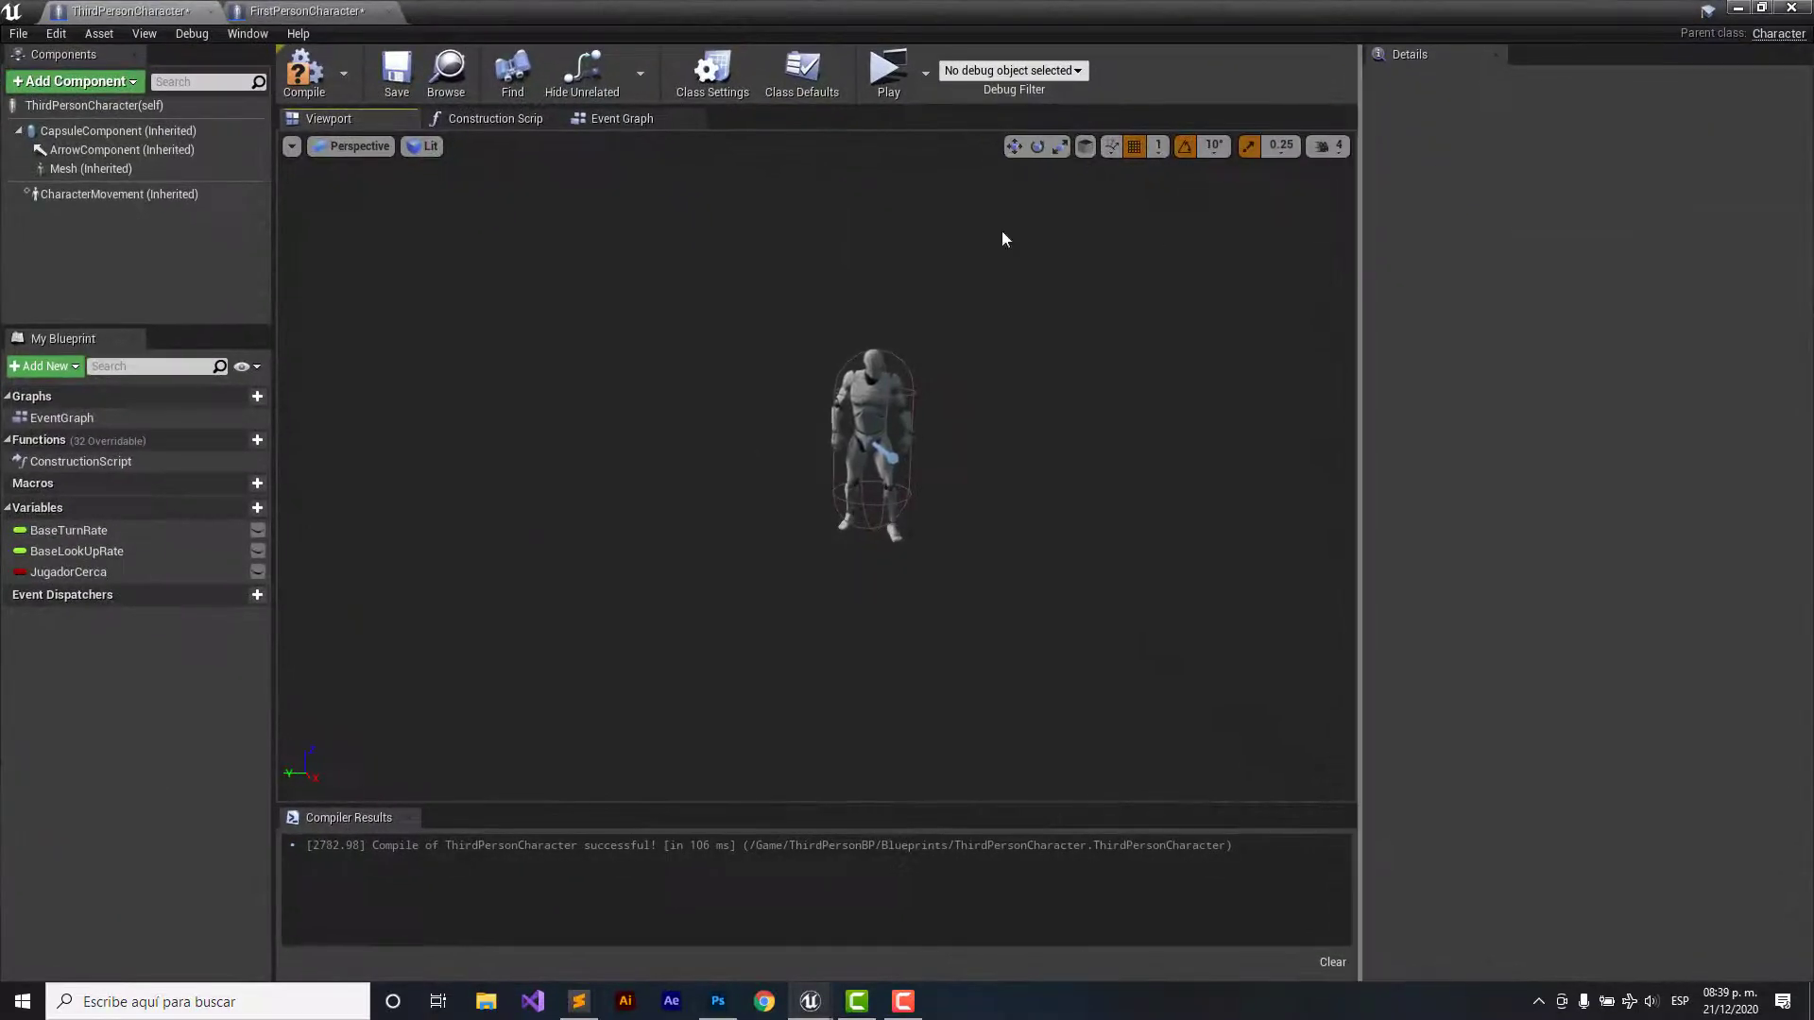
- Check the Event Graph, then return to the Viewport and frame the character closer
click(612, 117)
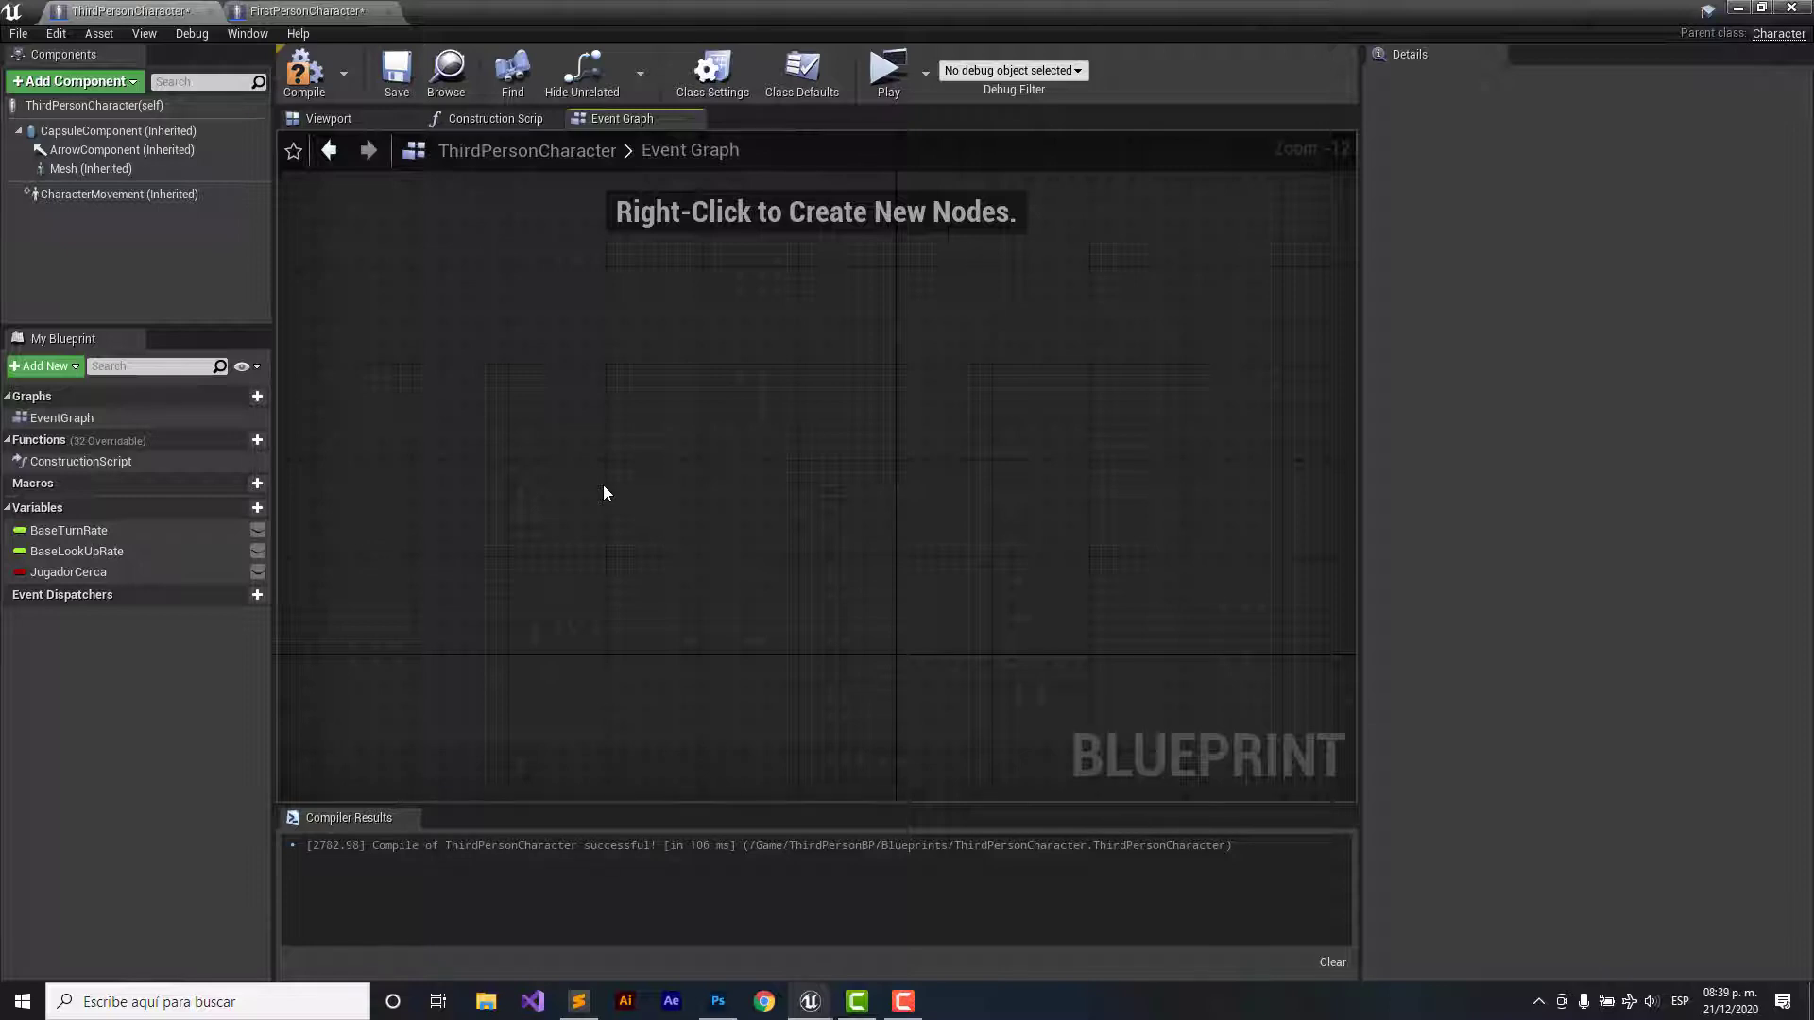
click(348, 119)
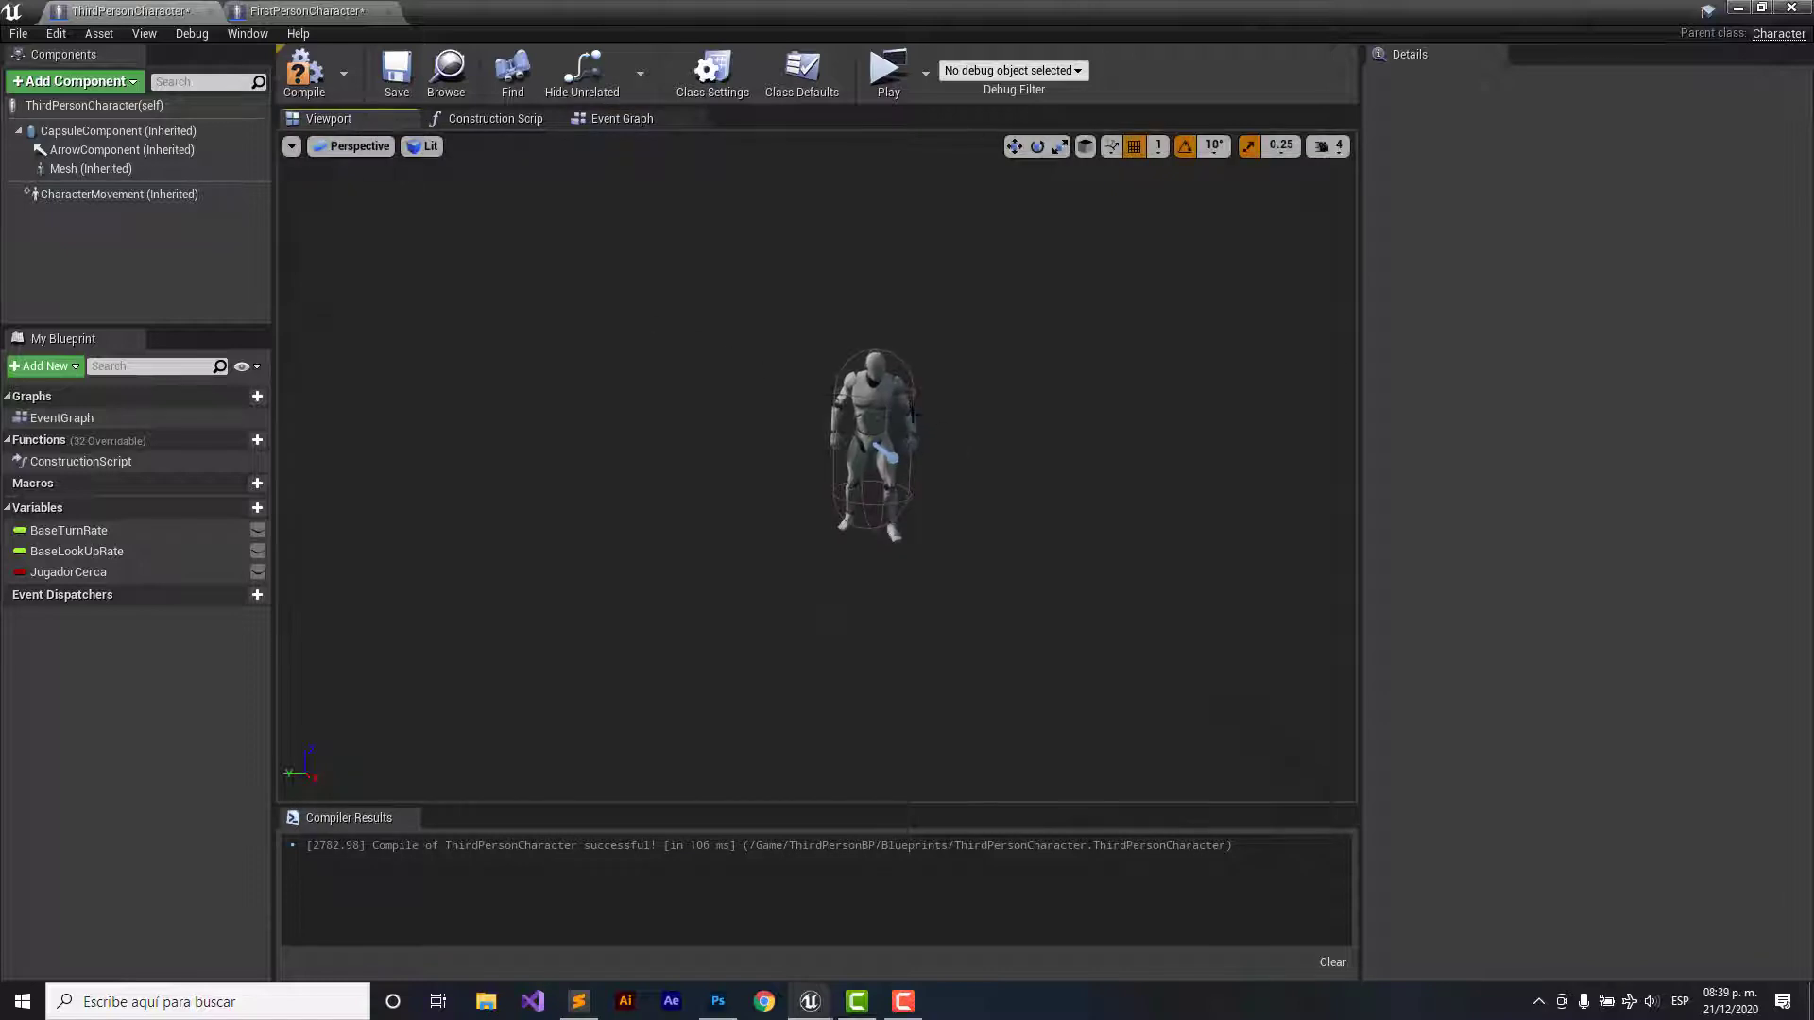
right_drag(1040, 433, 1068, 425)
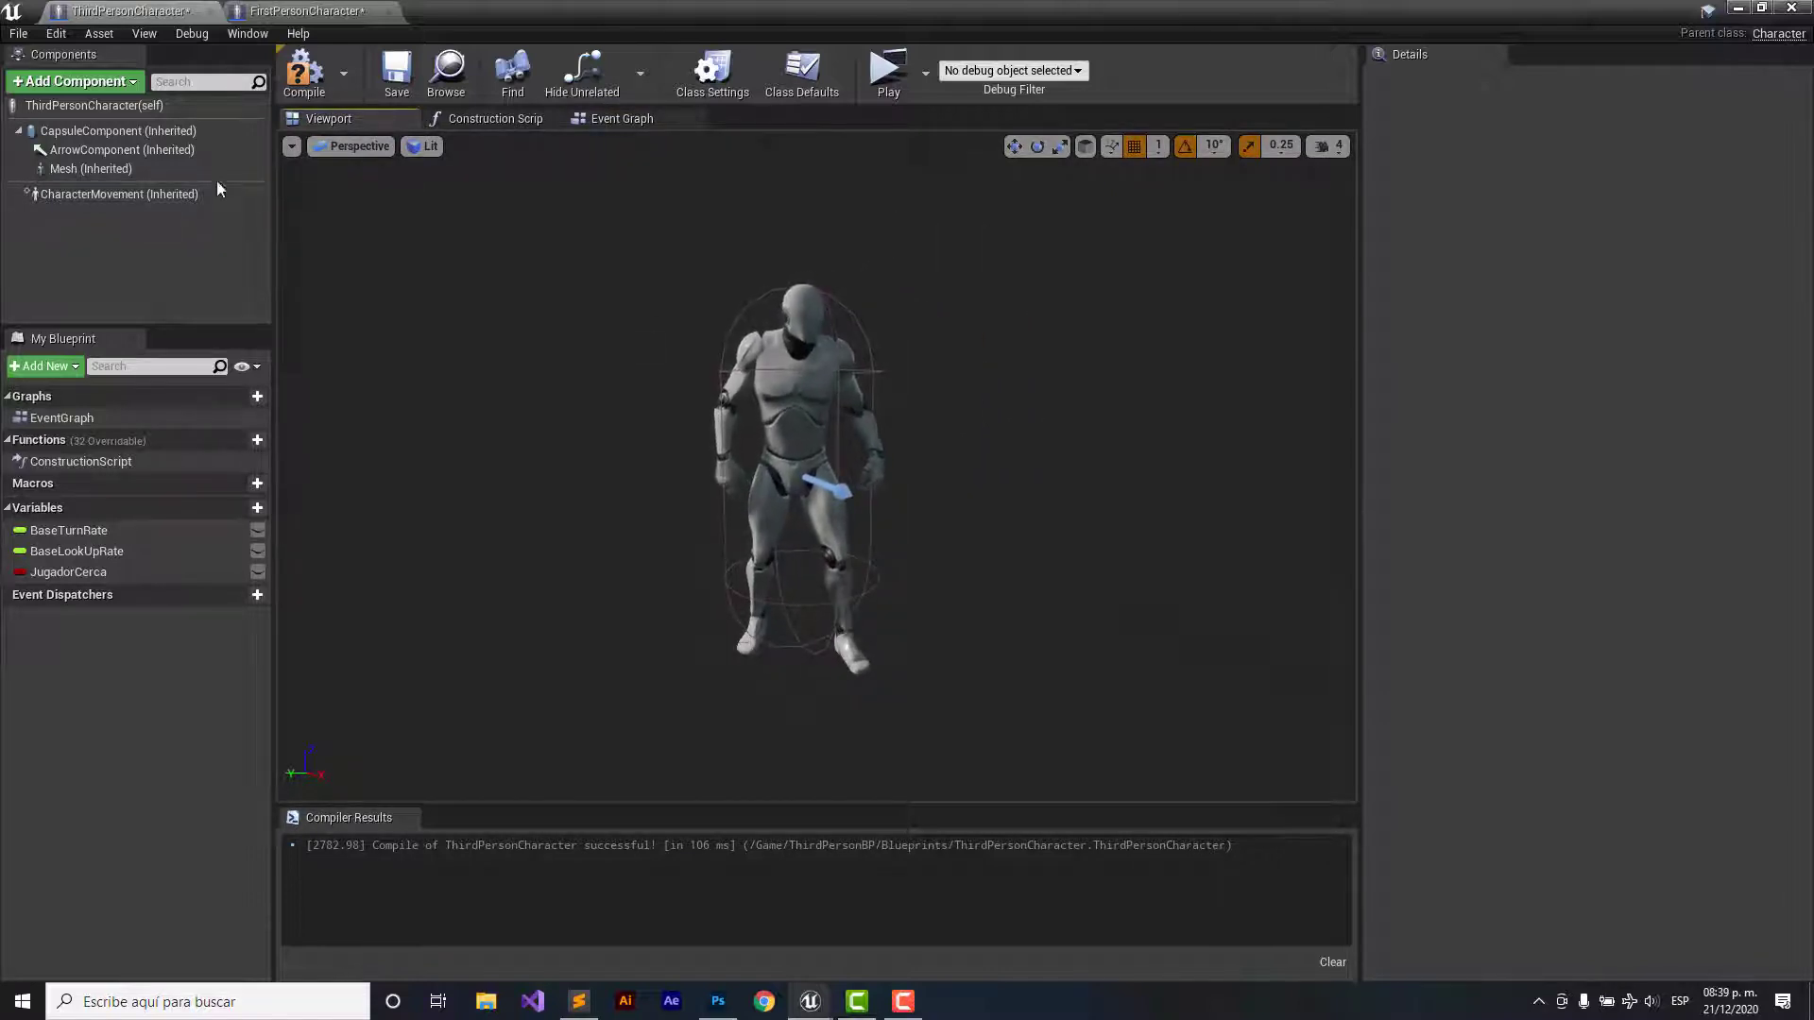
click(85, 83)
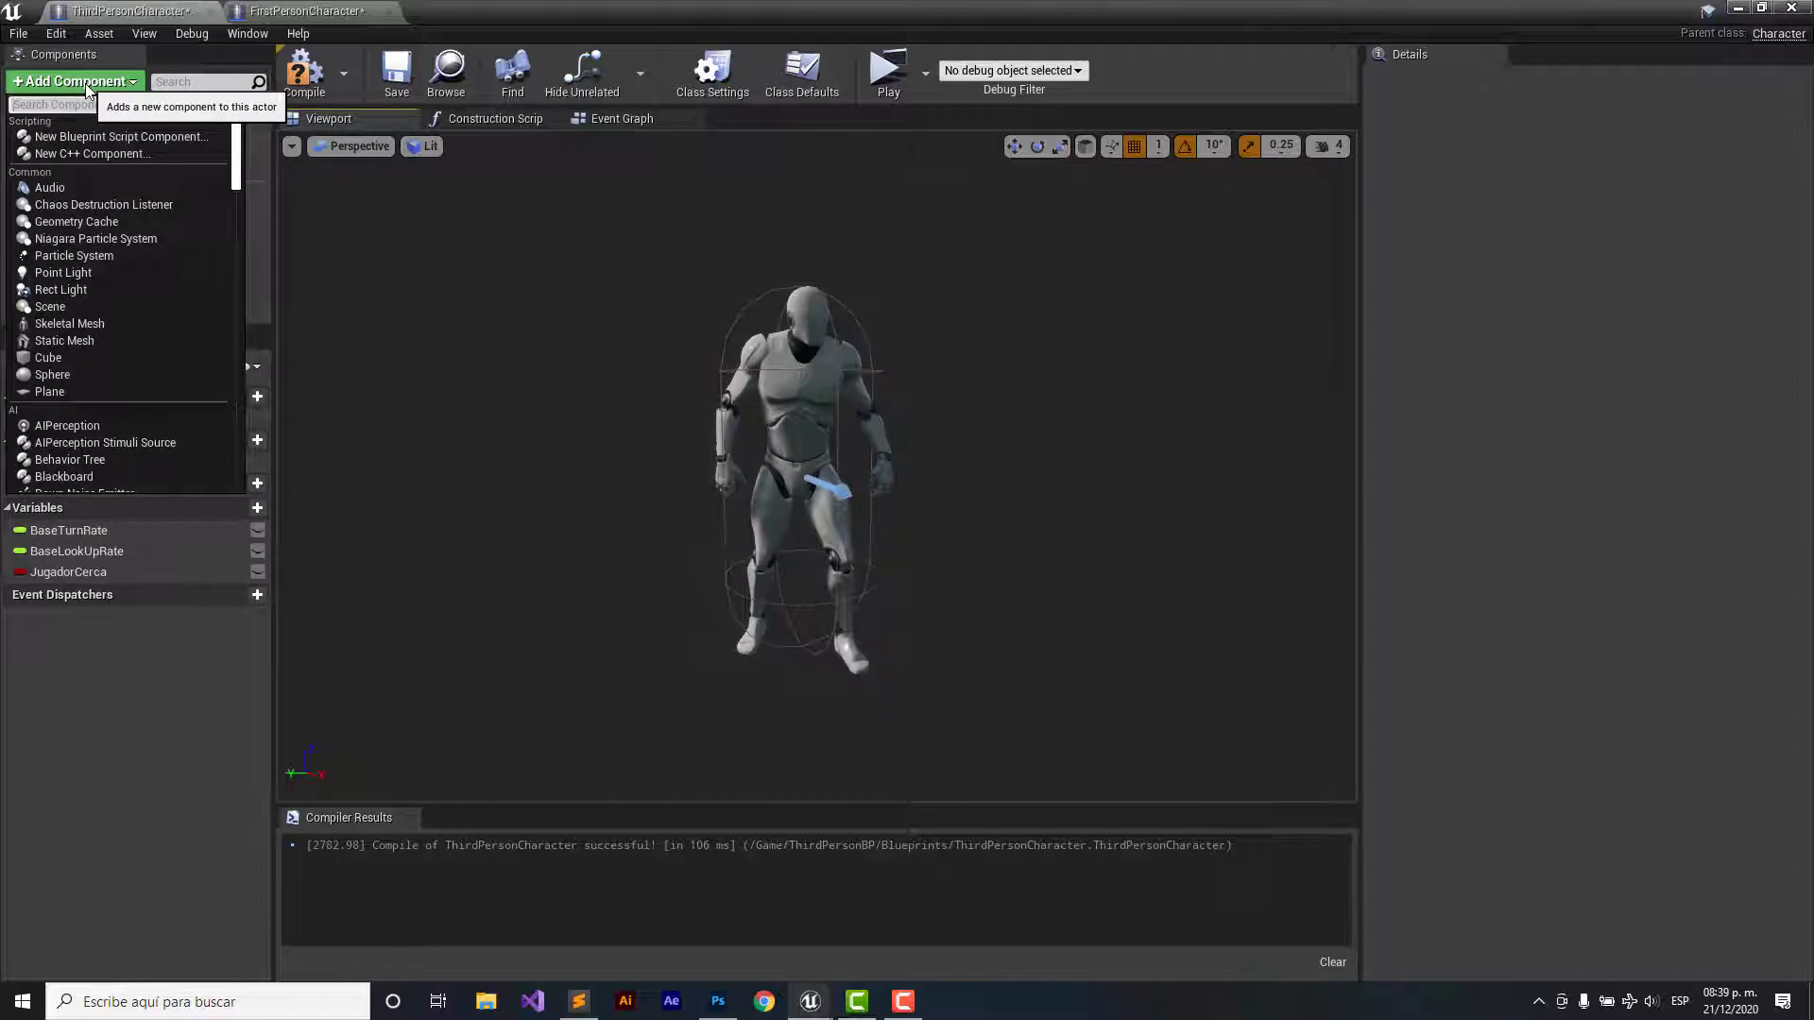
- Add a Sphere Collision component found by searching 'sphe' and set its Sphere Radius to 300
text(sphe)
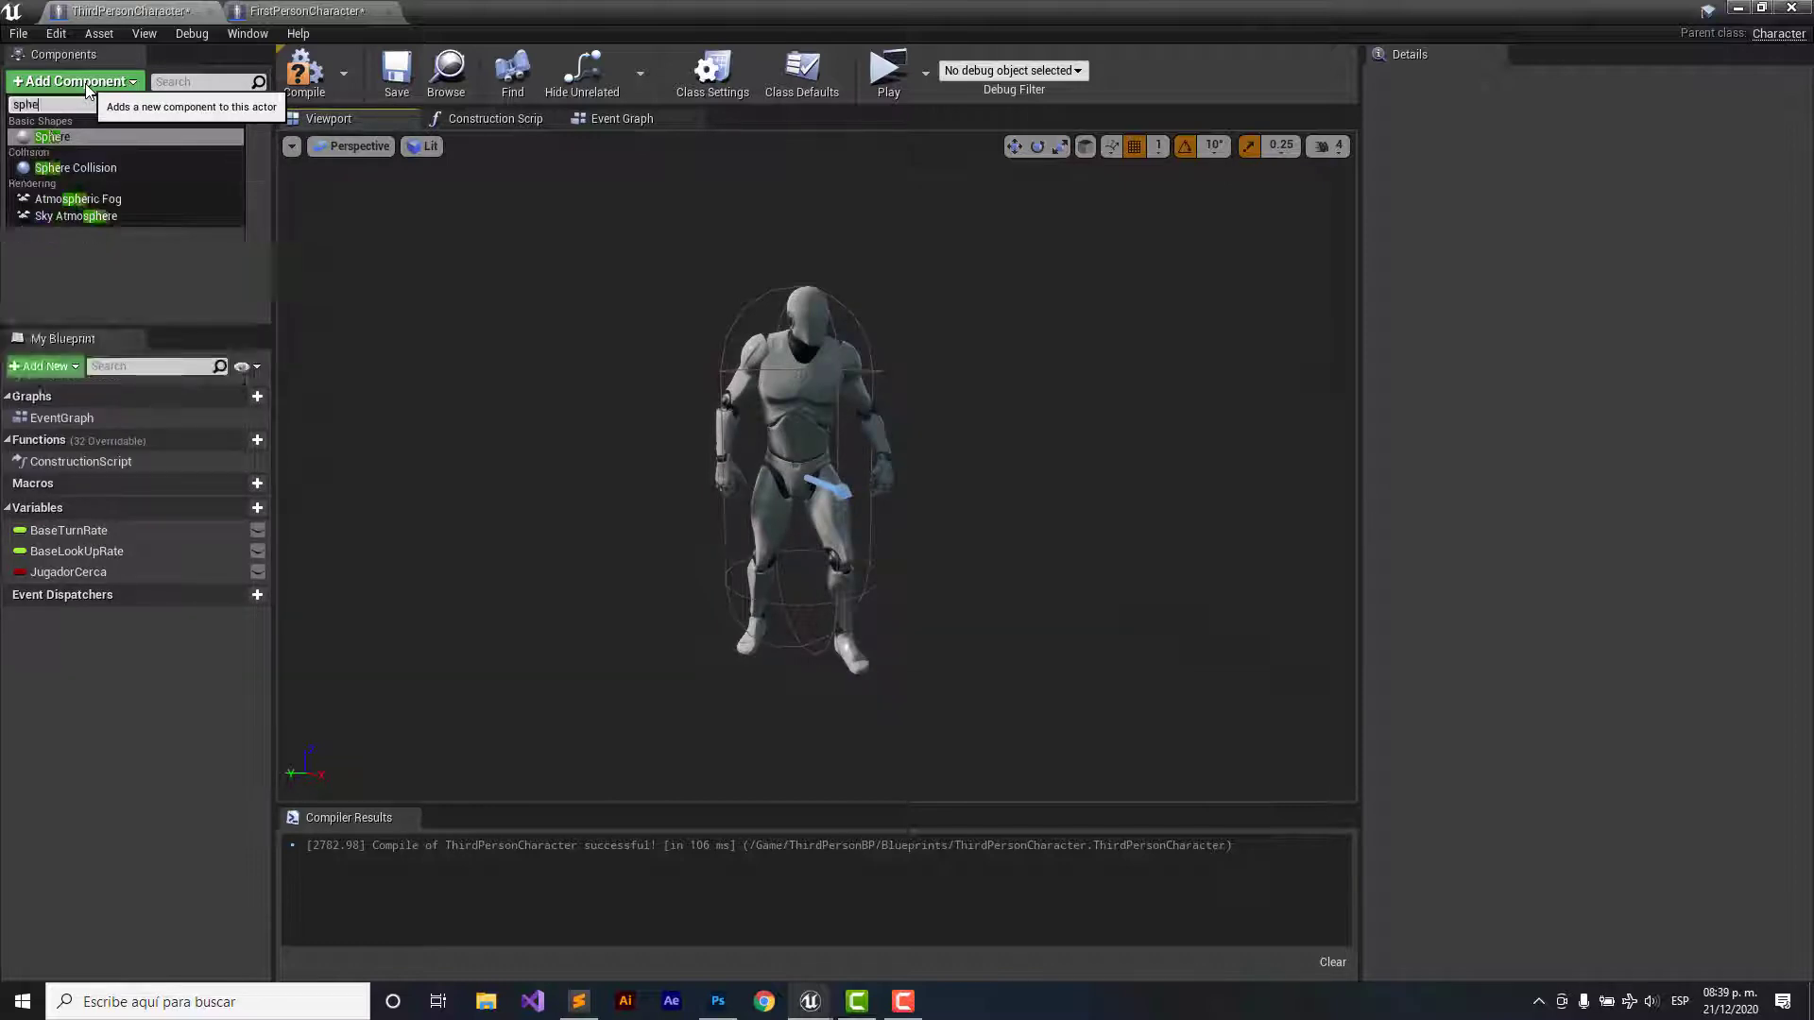
click(75, 167)
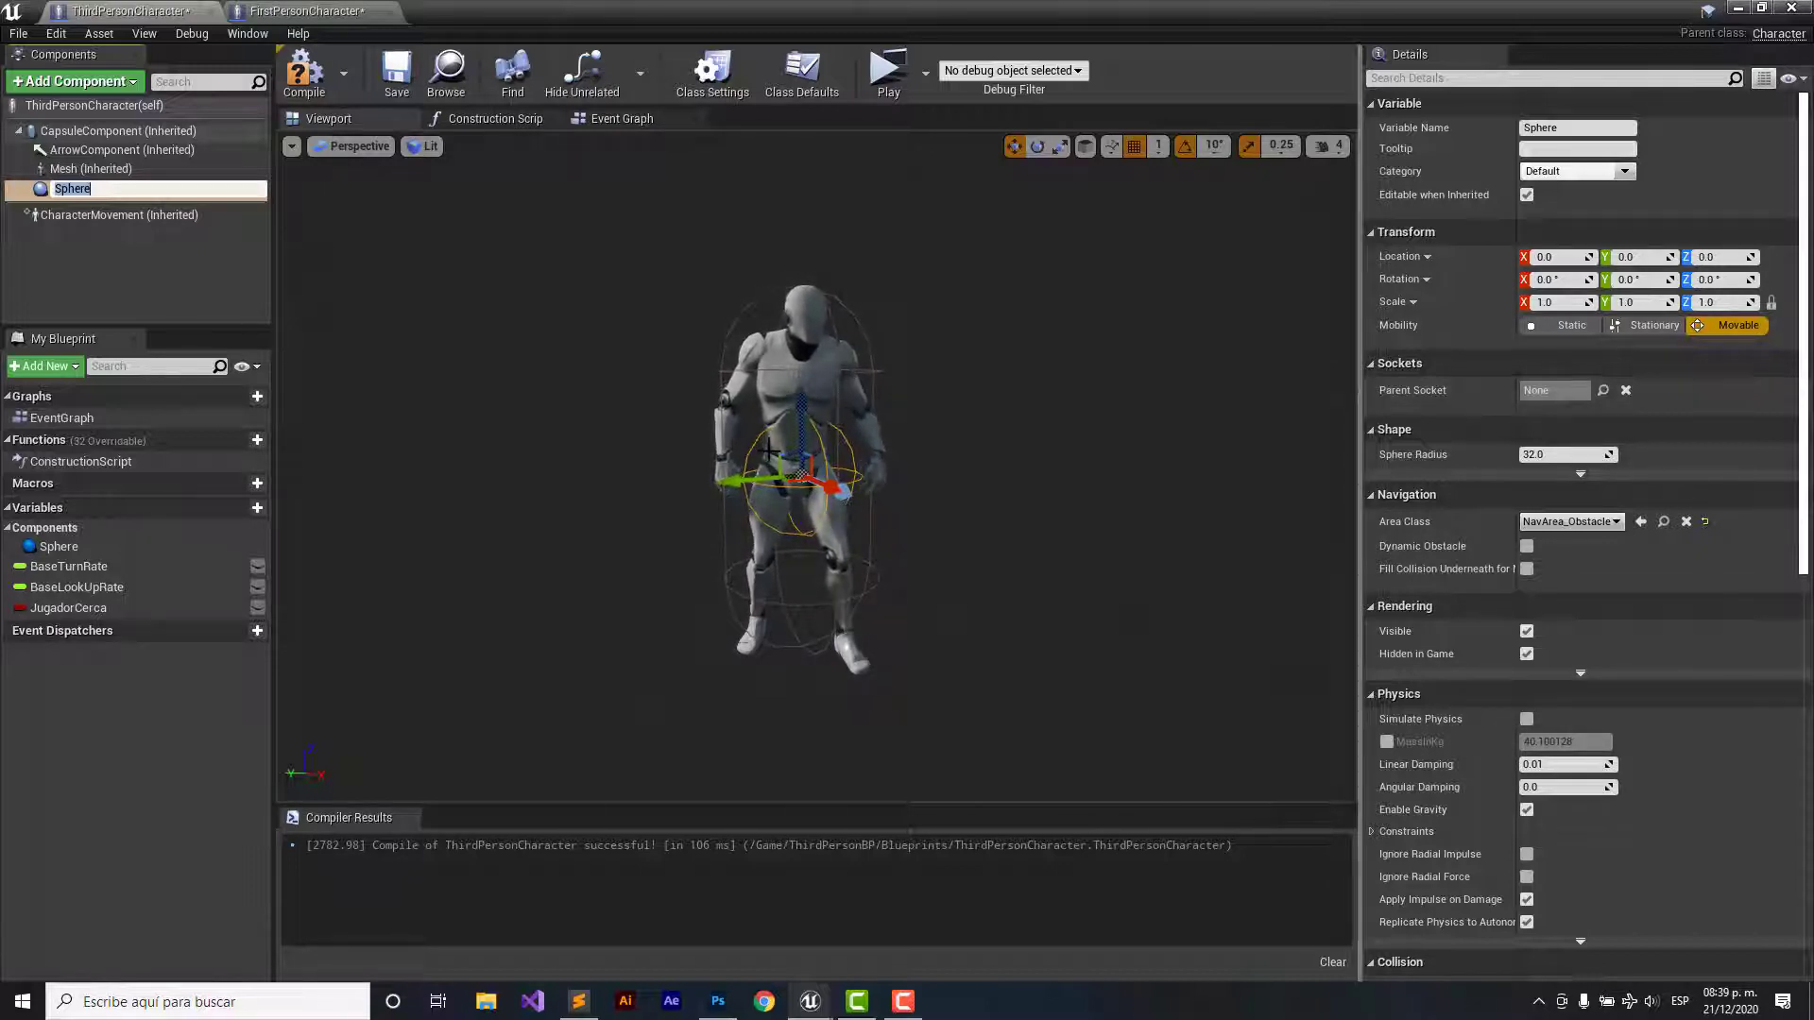
scroll(767, 452, down, 5)
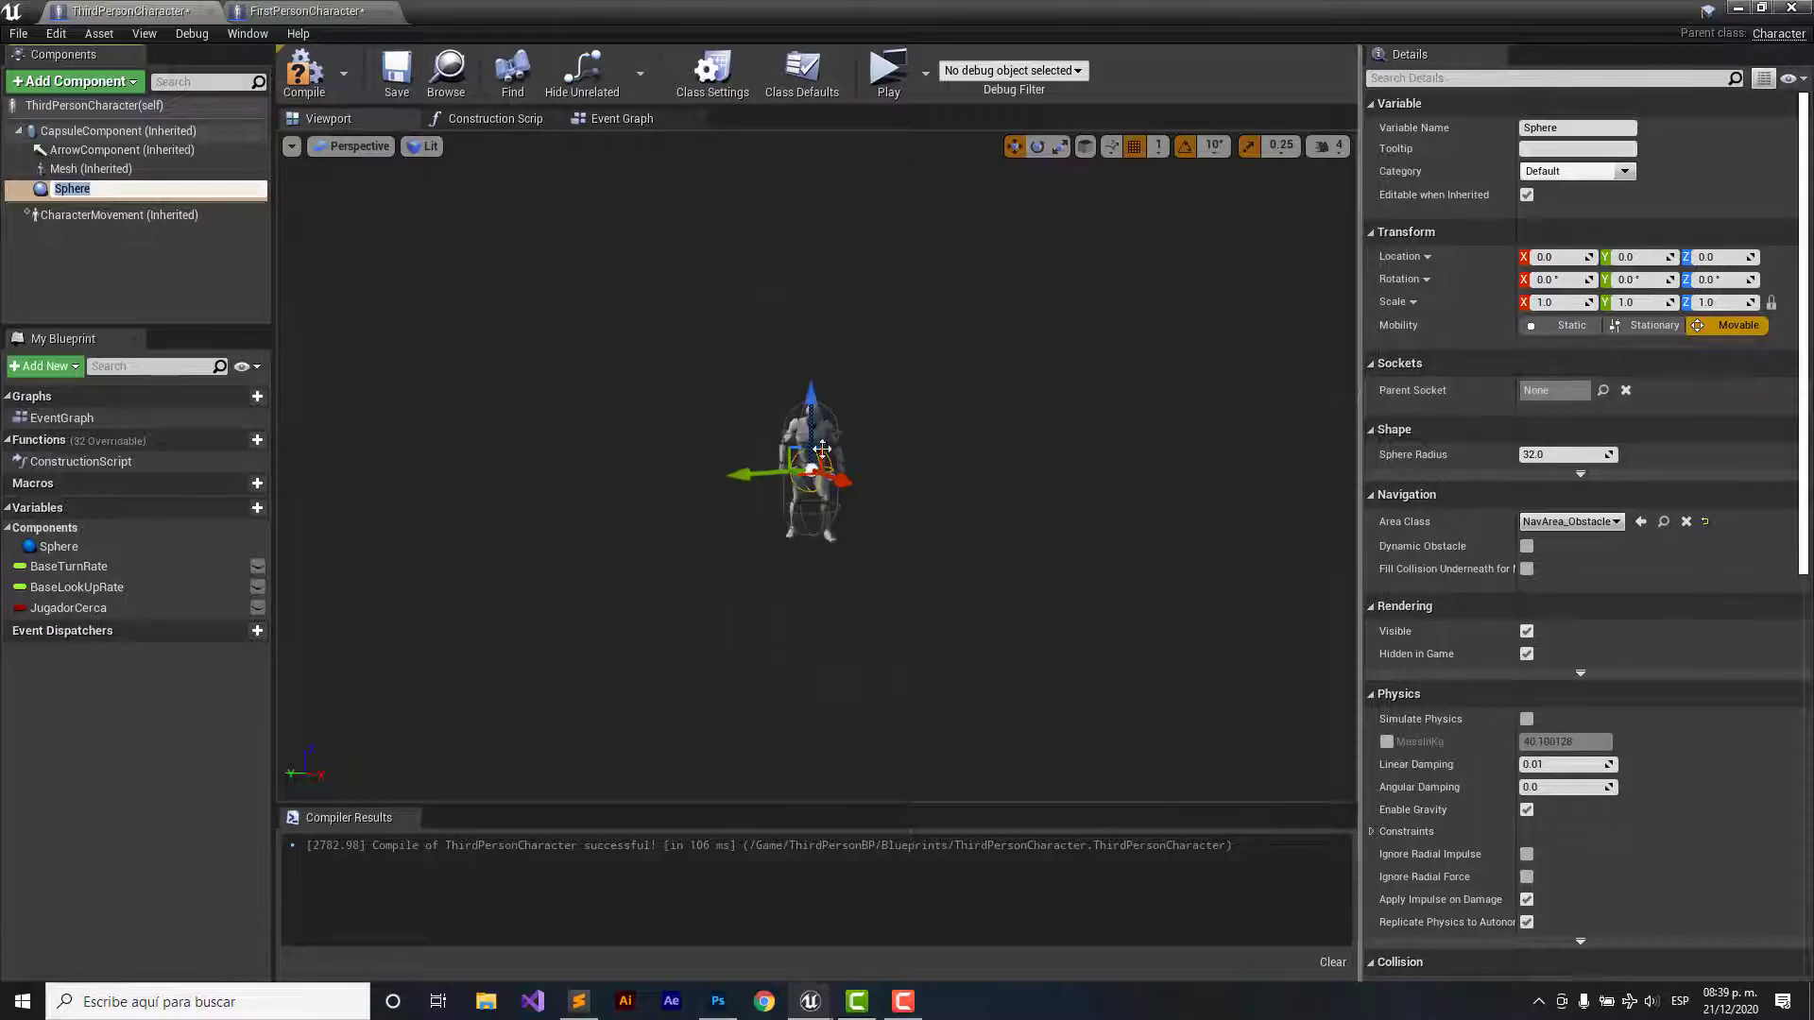
click(1554, 454)
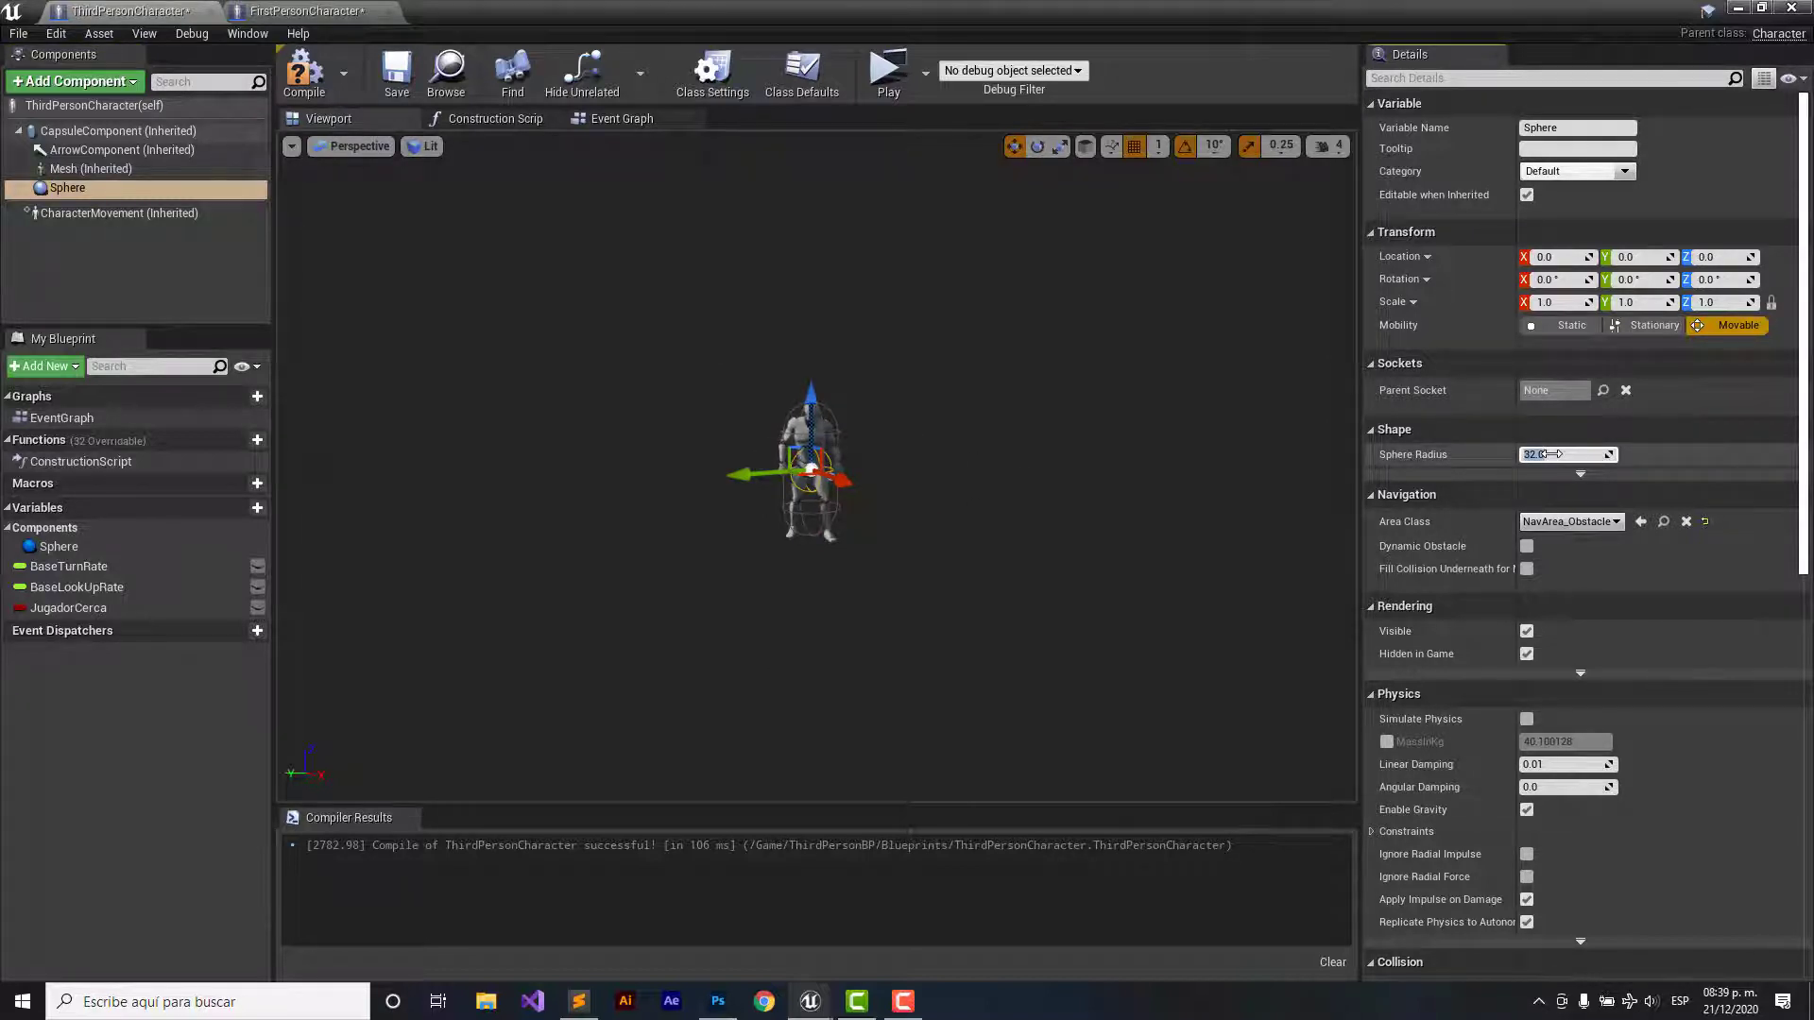
text(30)
key(Return)
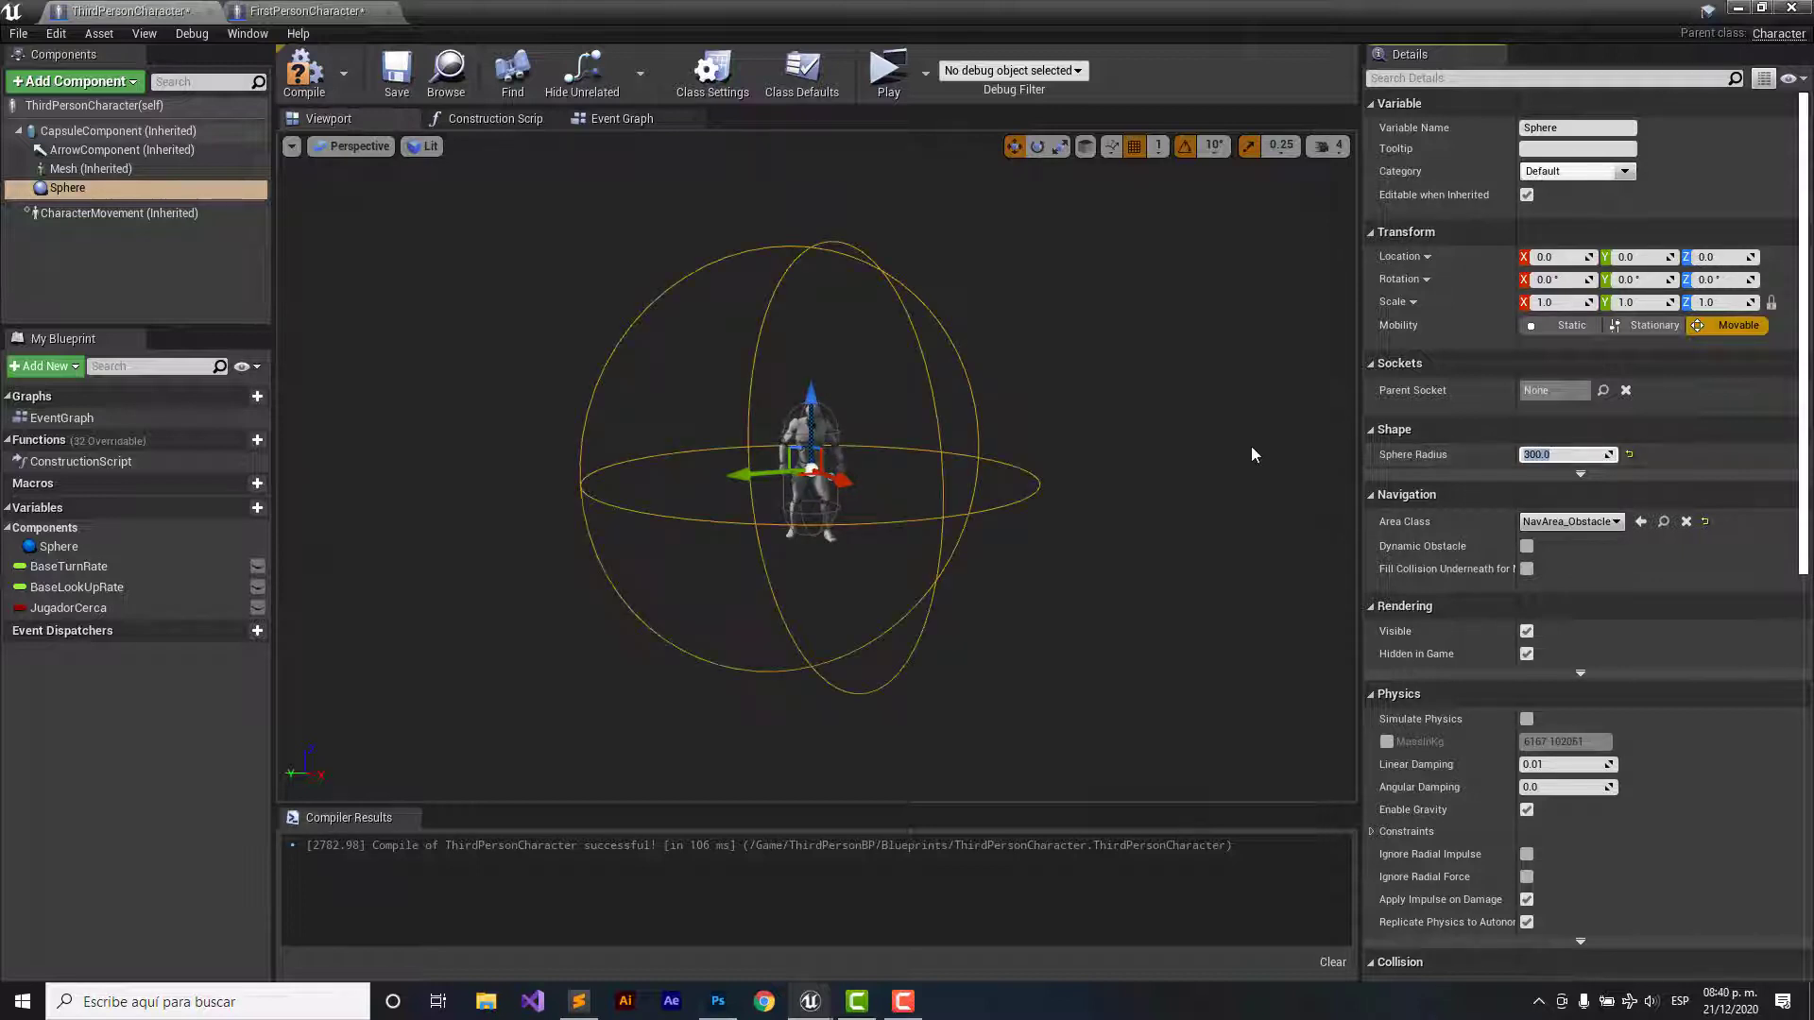
mouse_move(1256, 454)
mouse_down()
mouse_move(1087, 472)
mouse_move(992, 397)
mouse_up()
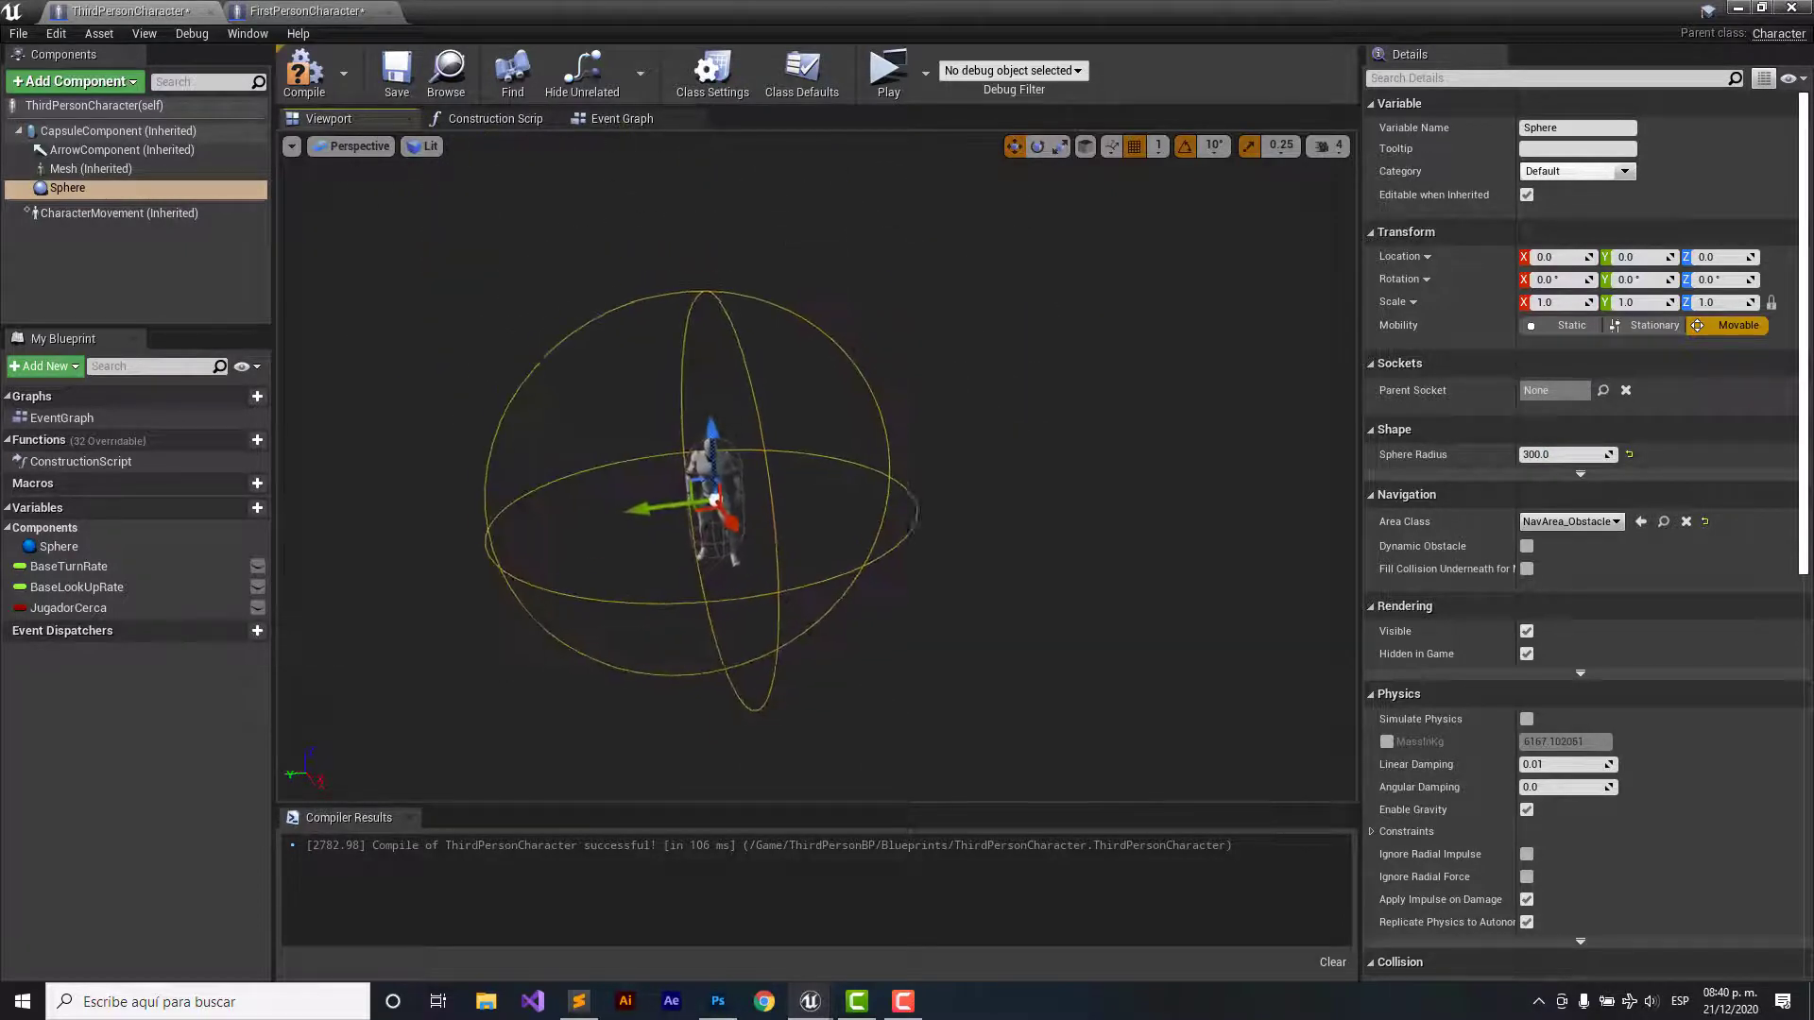
mouse_move(992, 396)
mouse_down()
mouse_move(992, 454)
mouse_move(915, 460)
mouse_up()
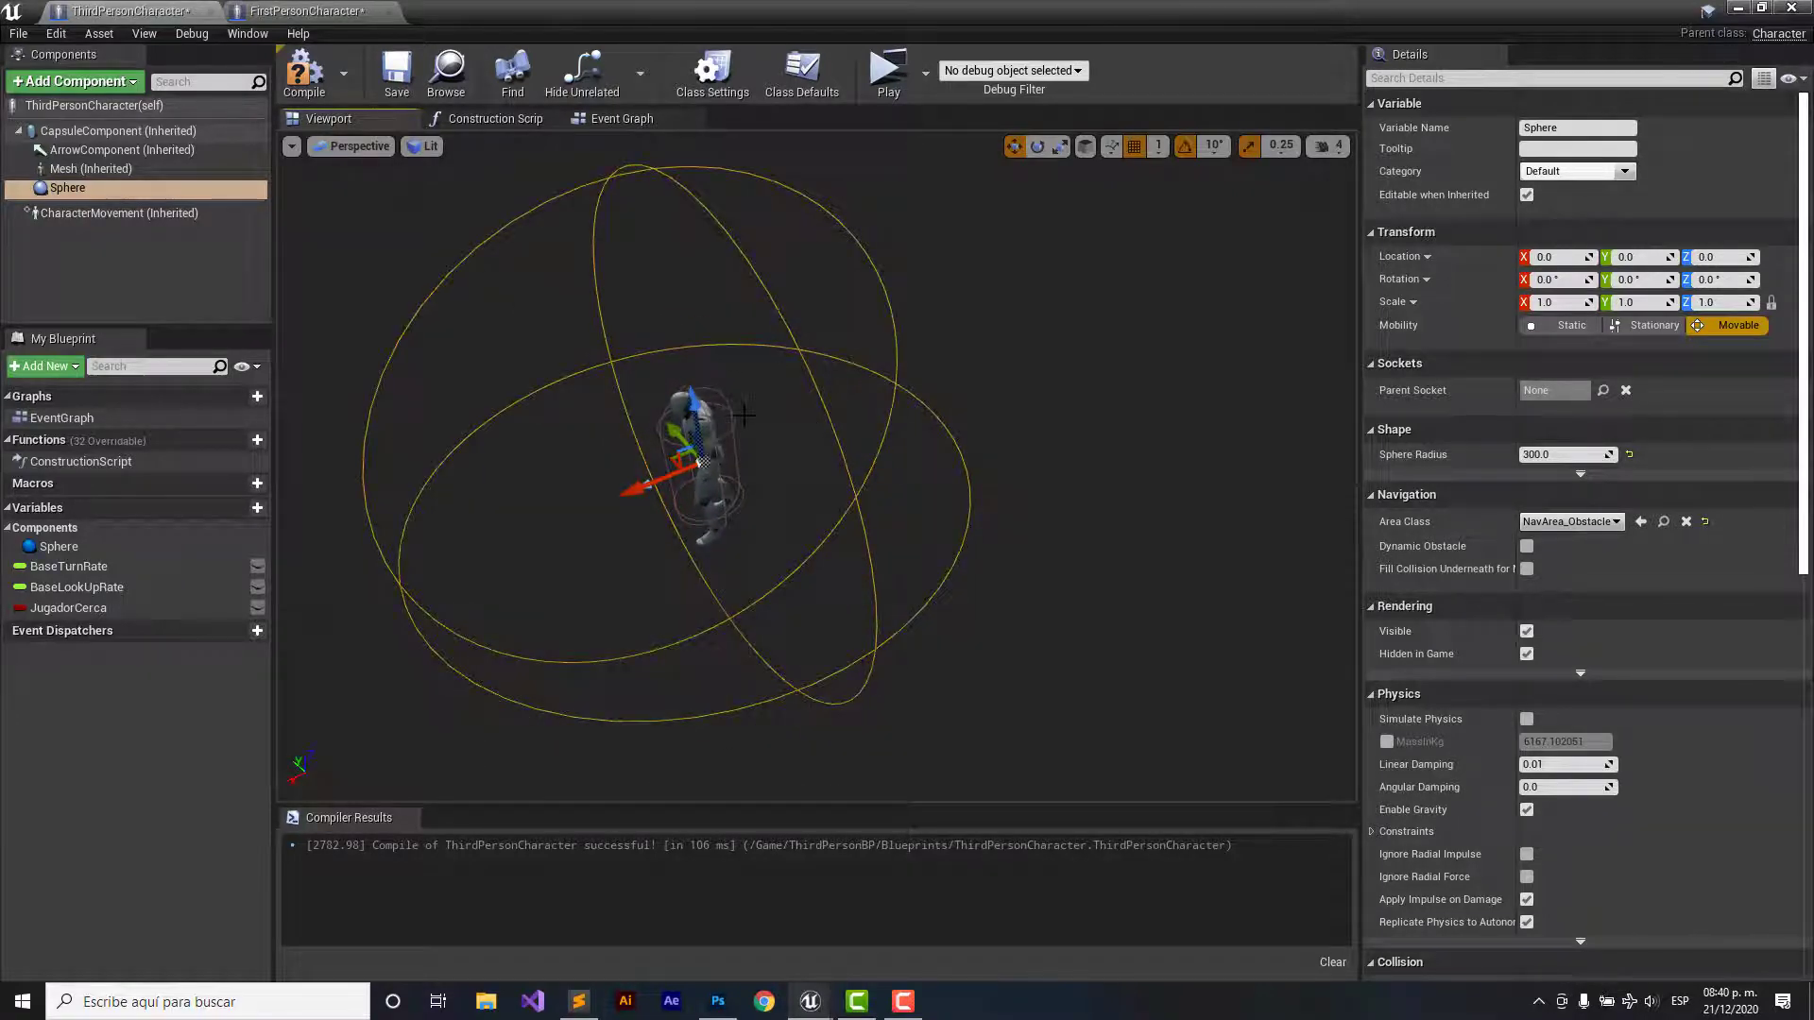
- Switch to the FirstPersonCharacter blueprint and review its Event Graph and Construction Script
click(314, 11)
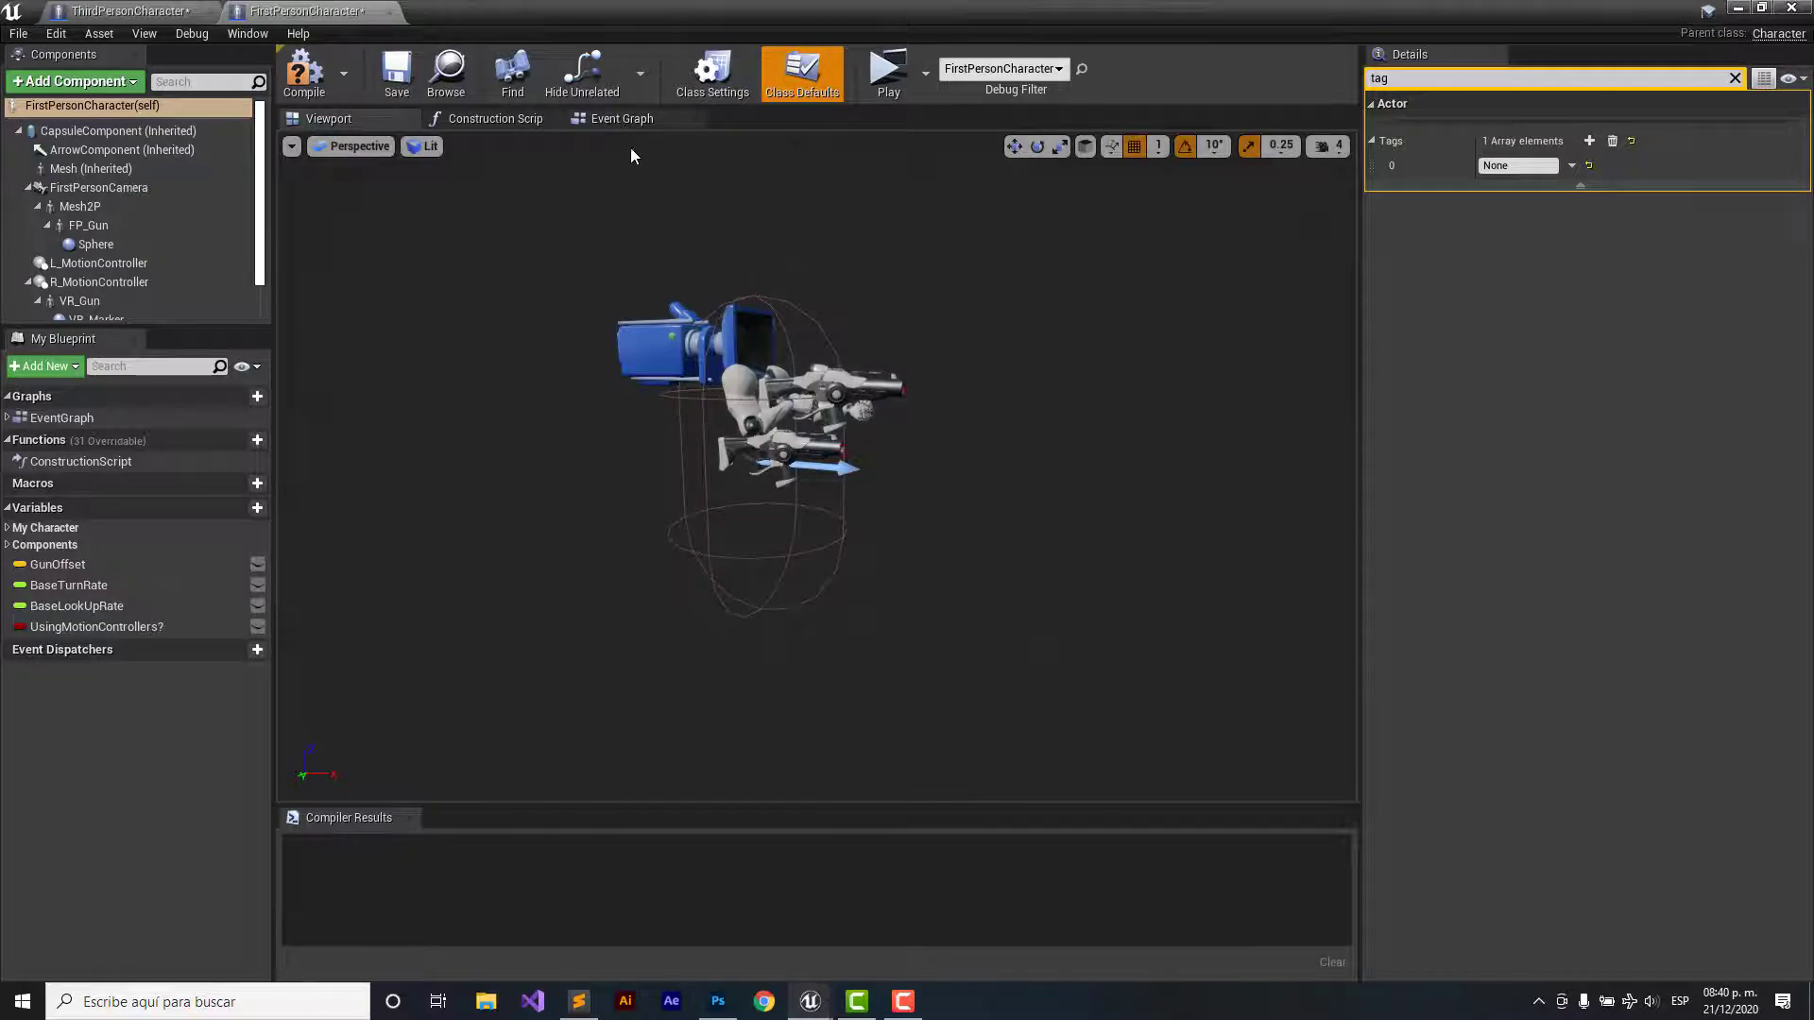
click(622, 118)
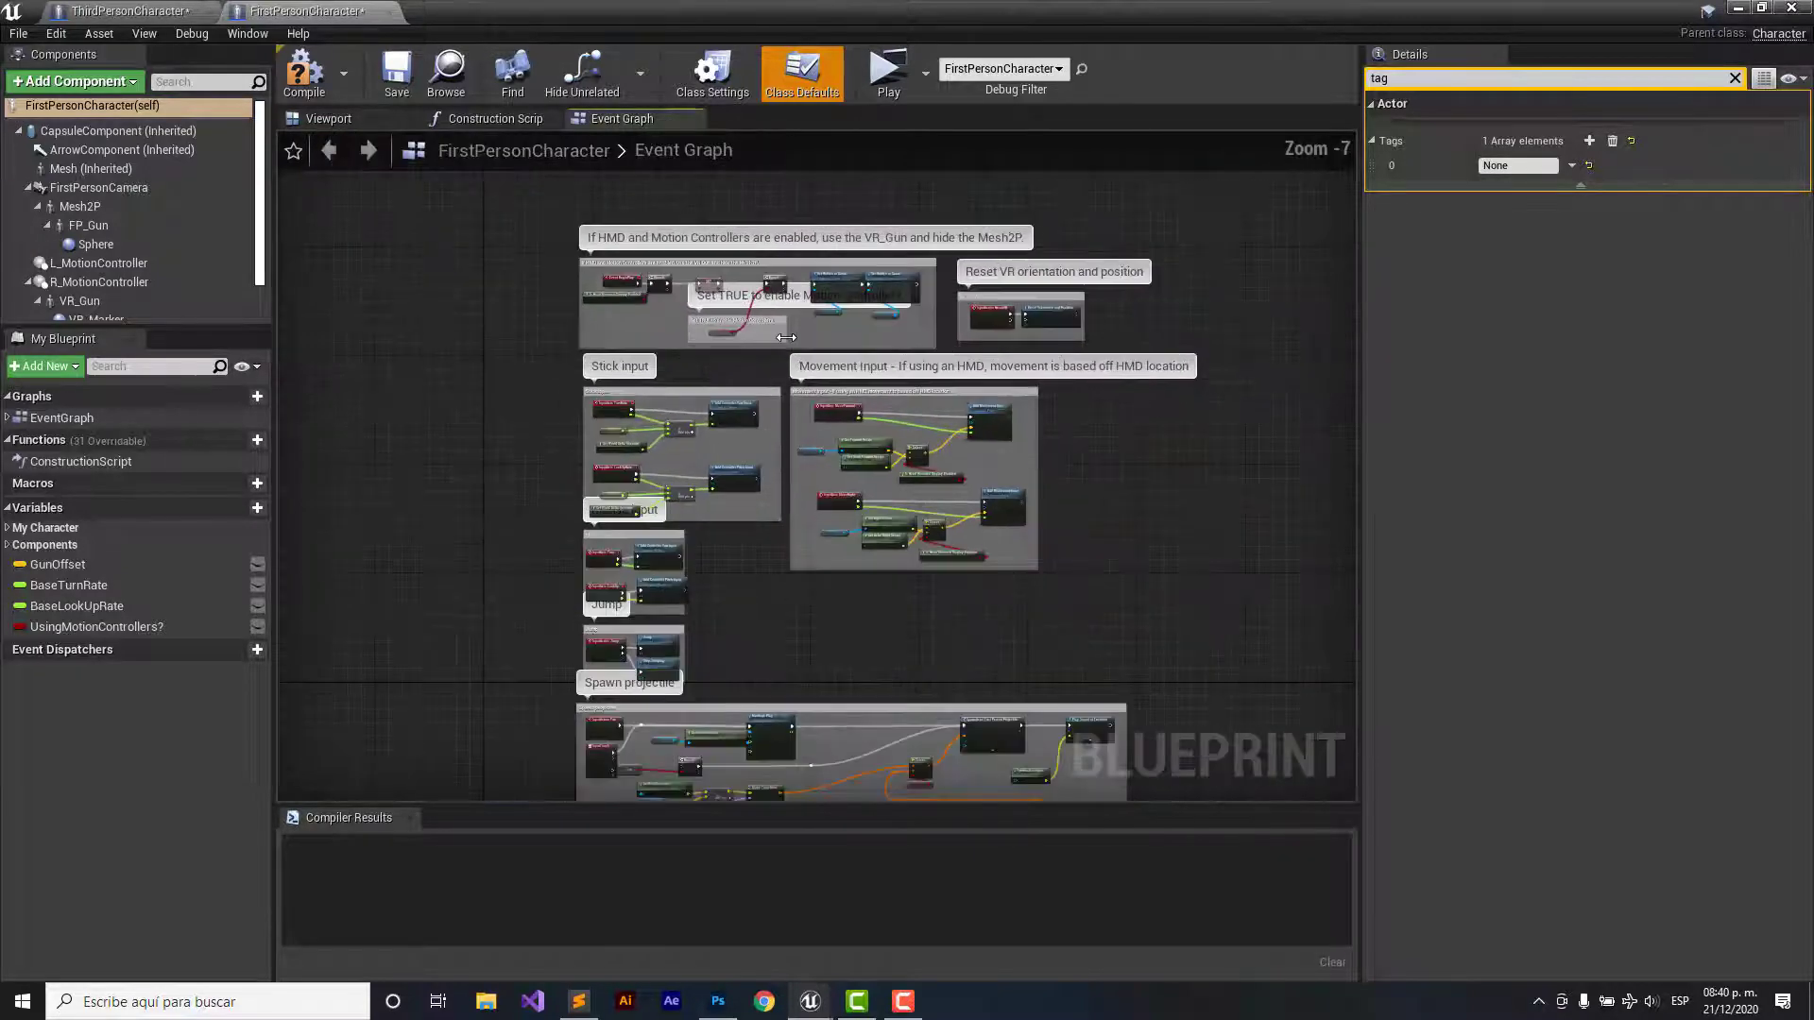
scroll(784, 336, up, 6)
right_drag(777, 343, 984, 514)
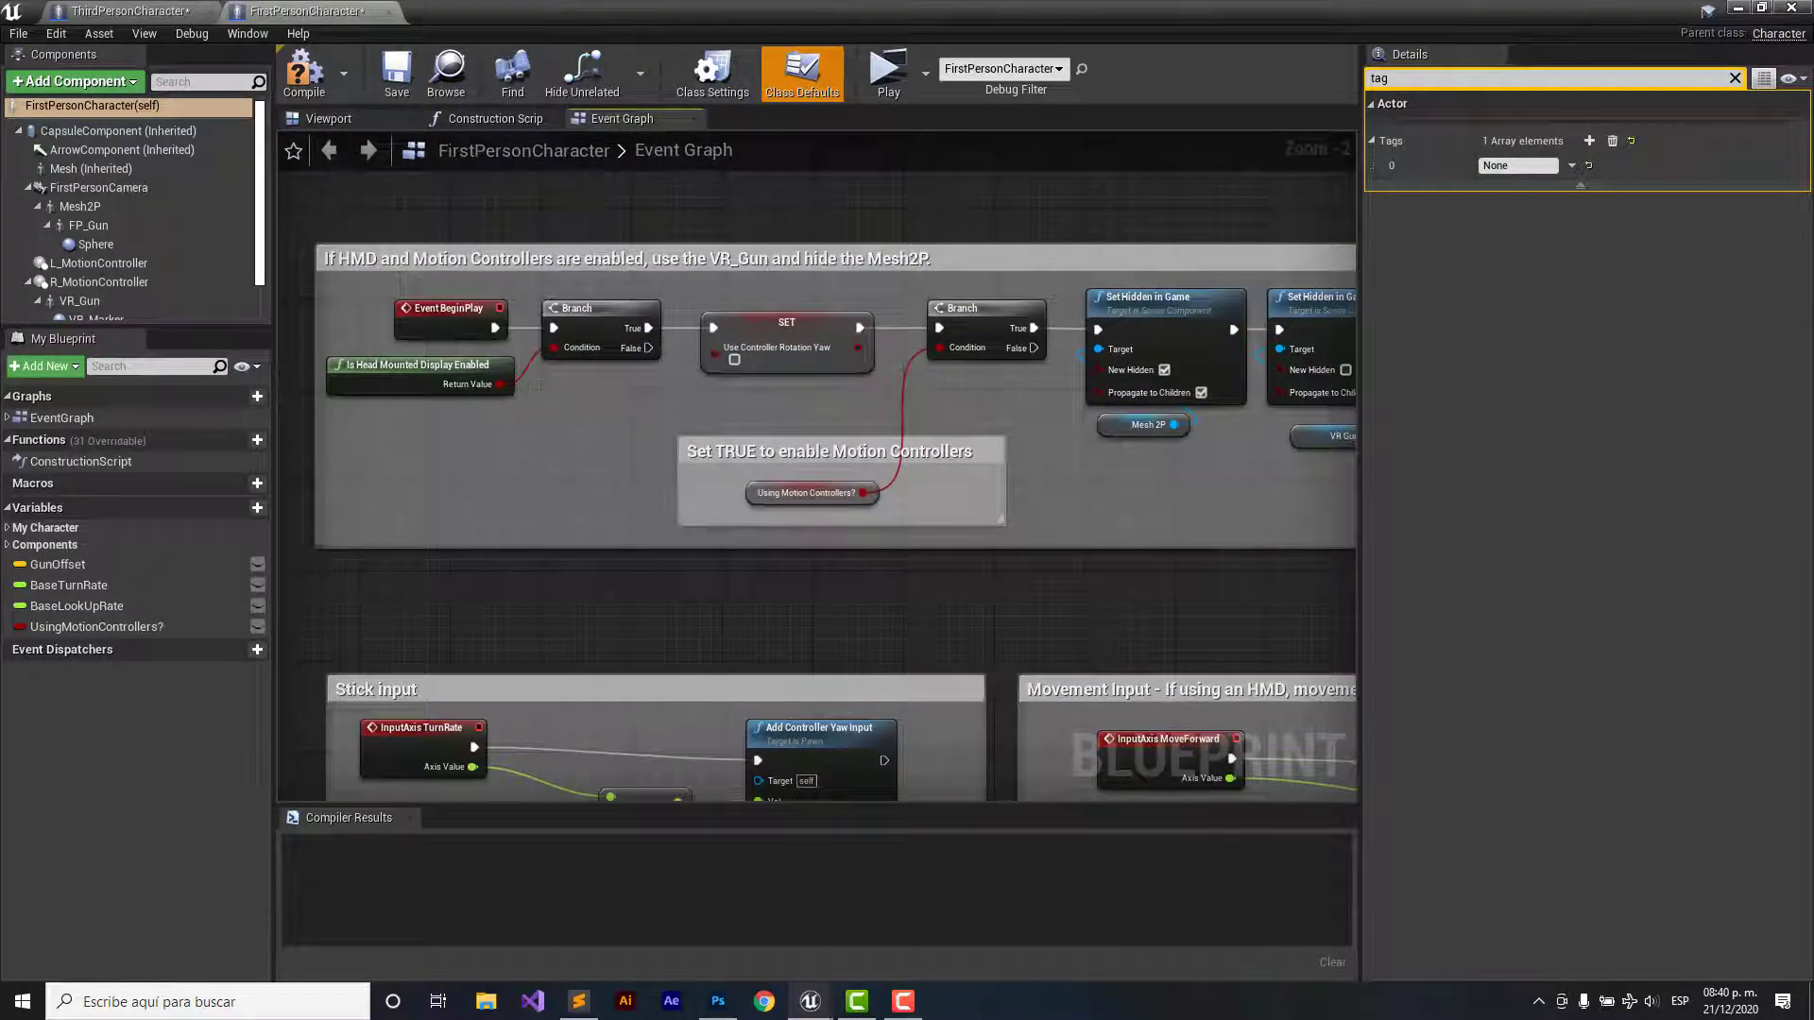
click(507, 123)
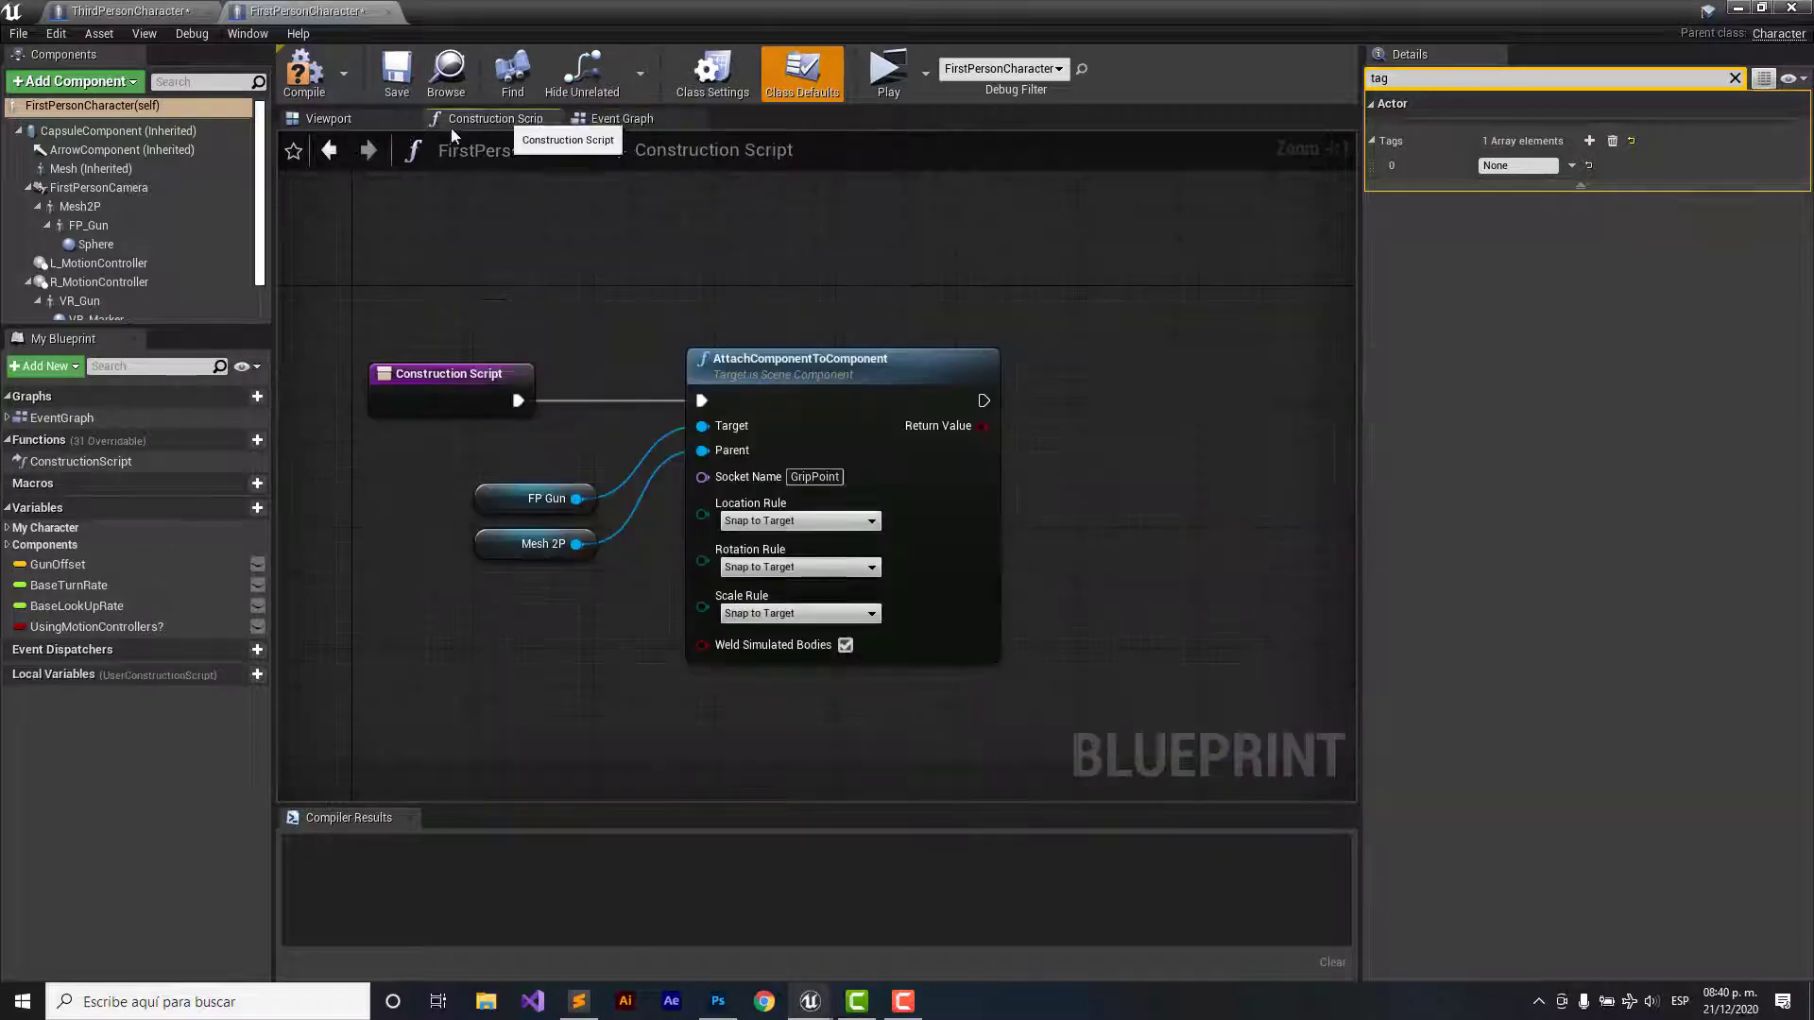
click(331, 122)
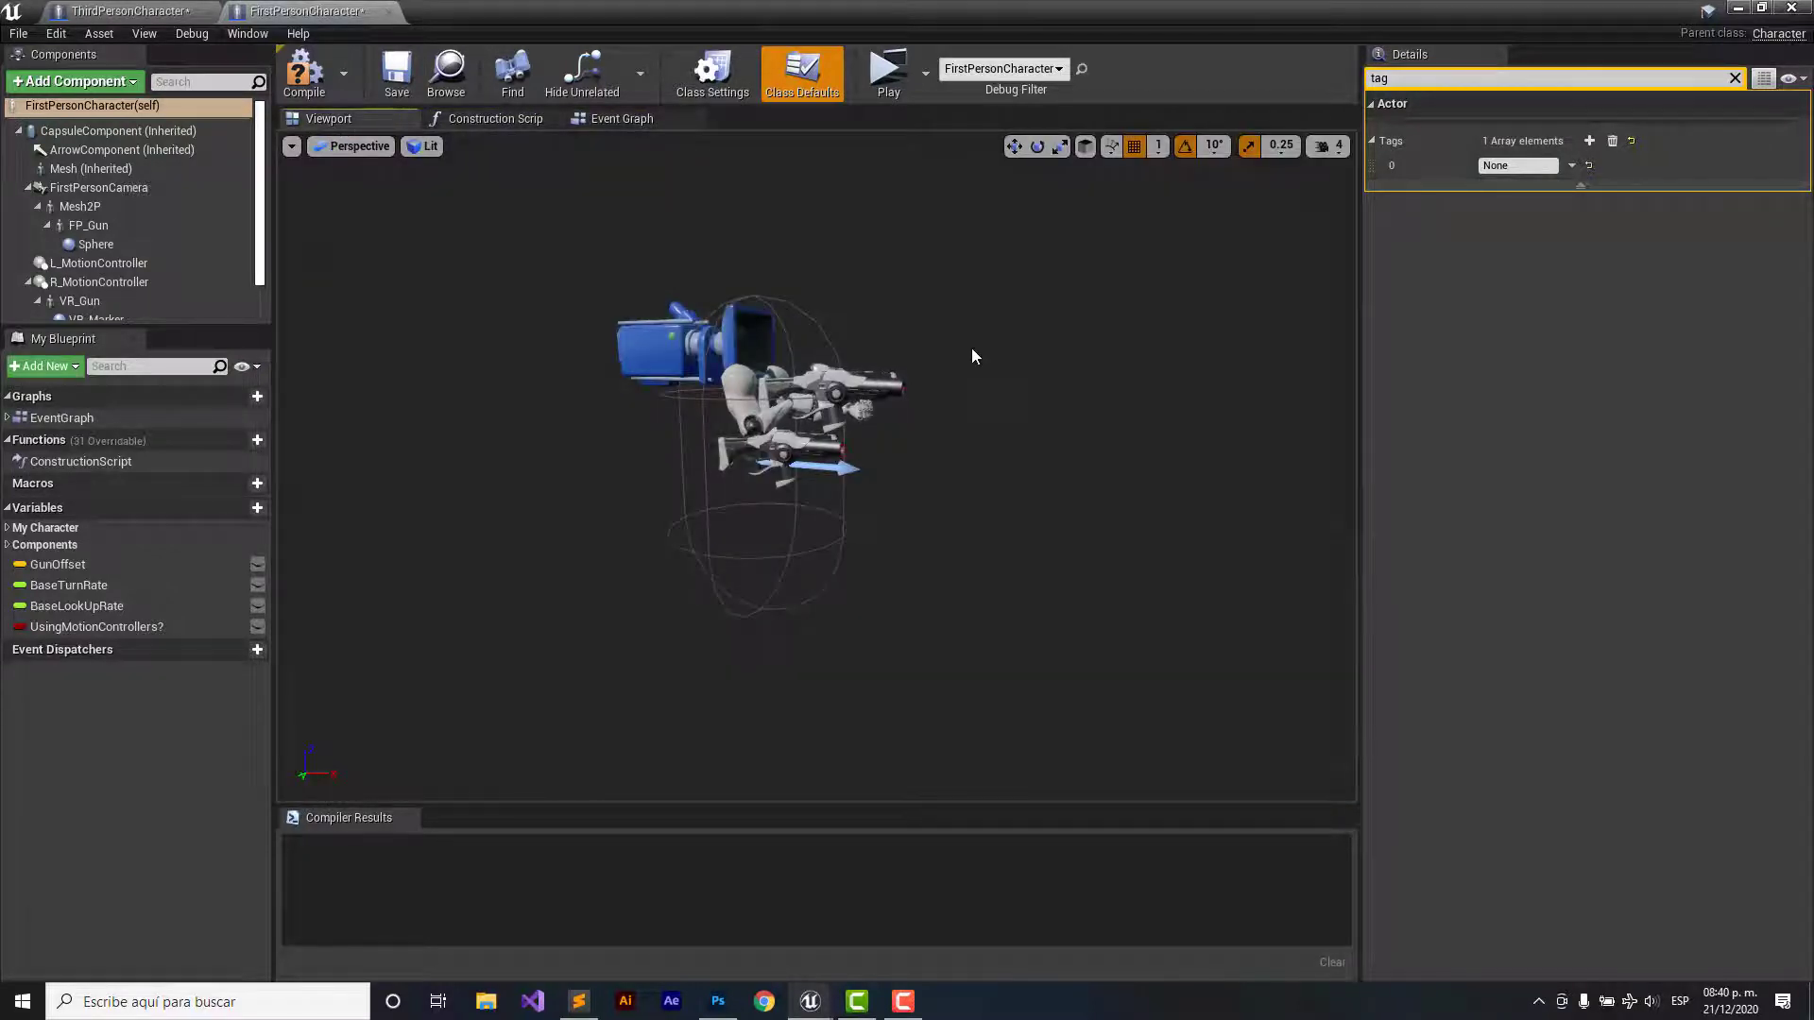
- Clear the Details search and filter it with 'tag' to show the Tags property
right_drag(971, 348, 973, 387)
click(1408, 80)
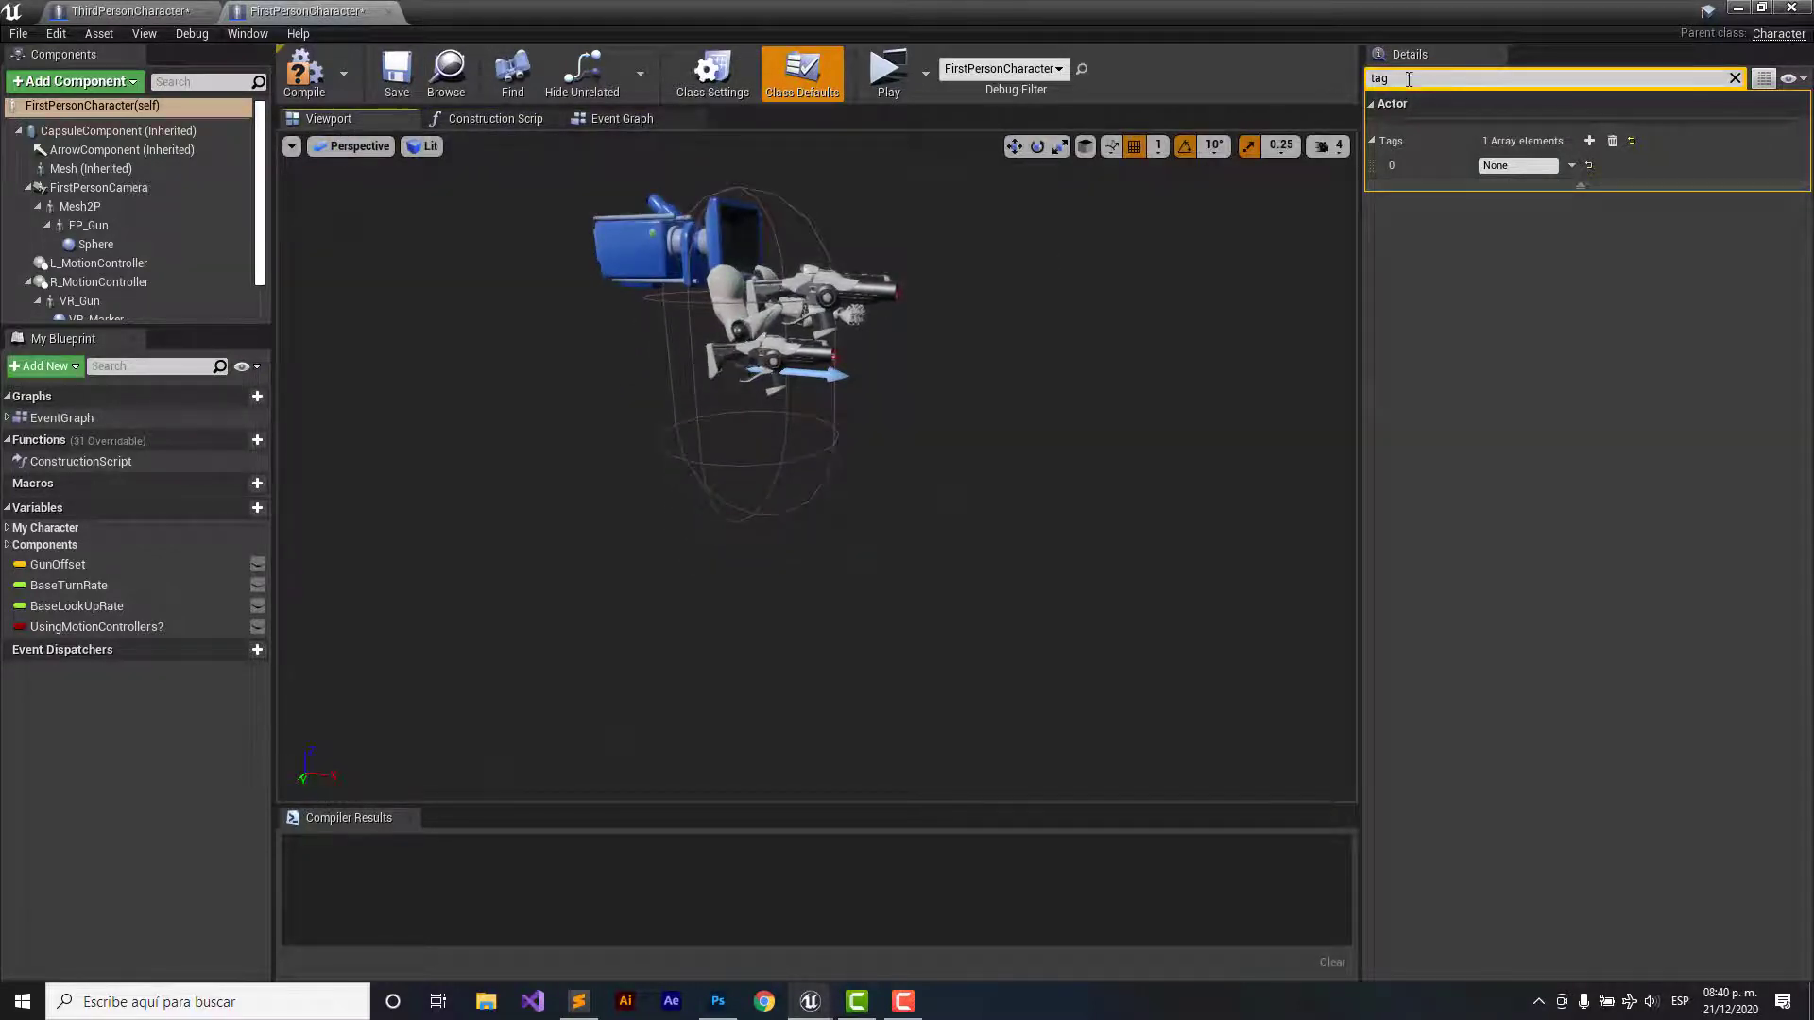
key(BackSpace)
key(BackSpace)
key(BackSpace)
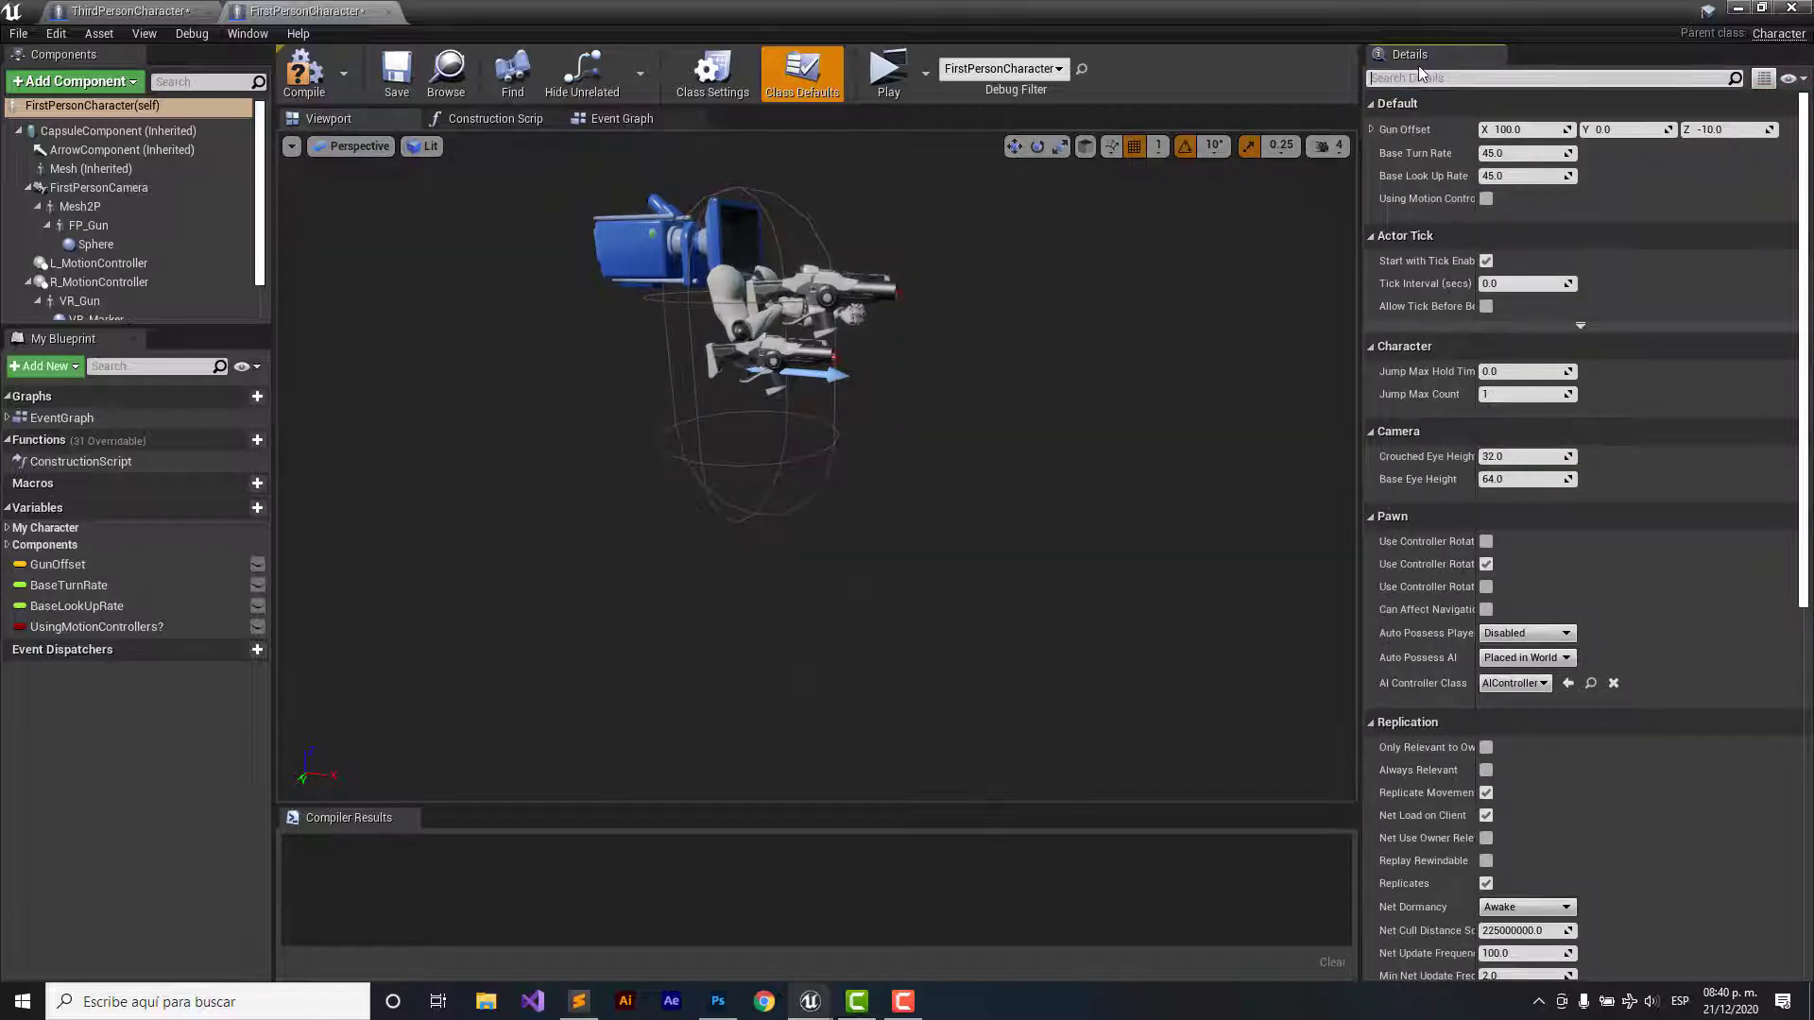
text(tag)
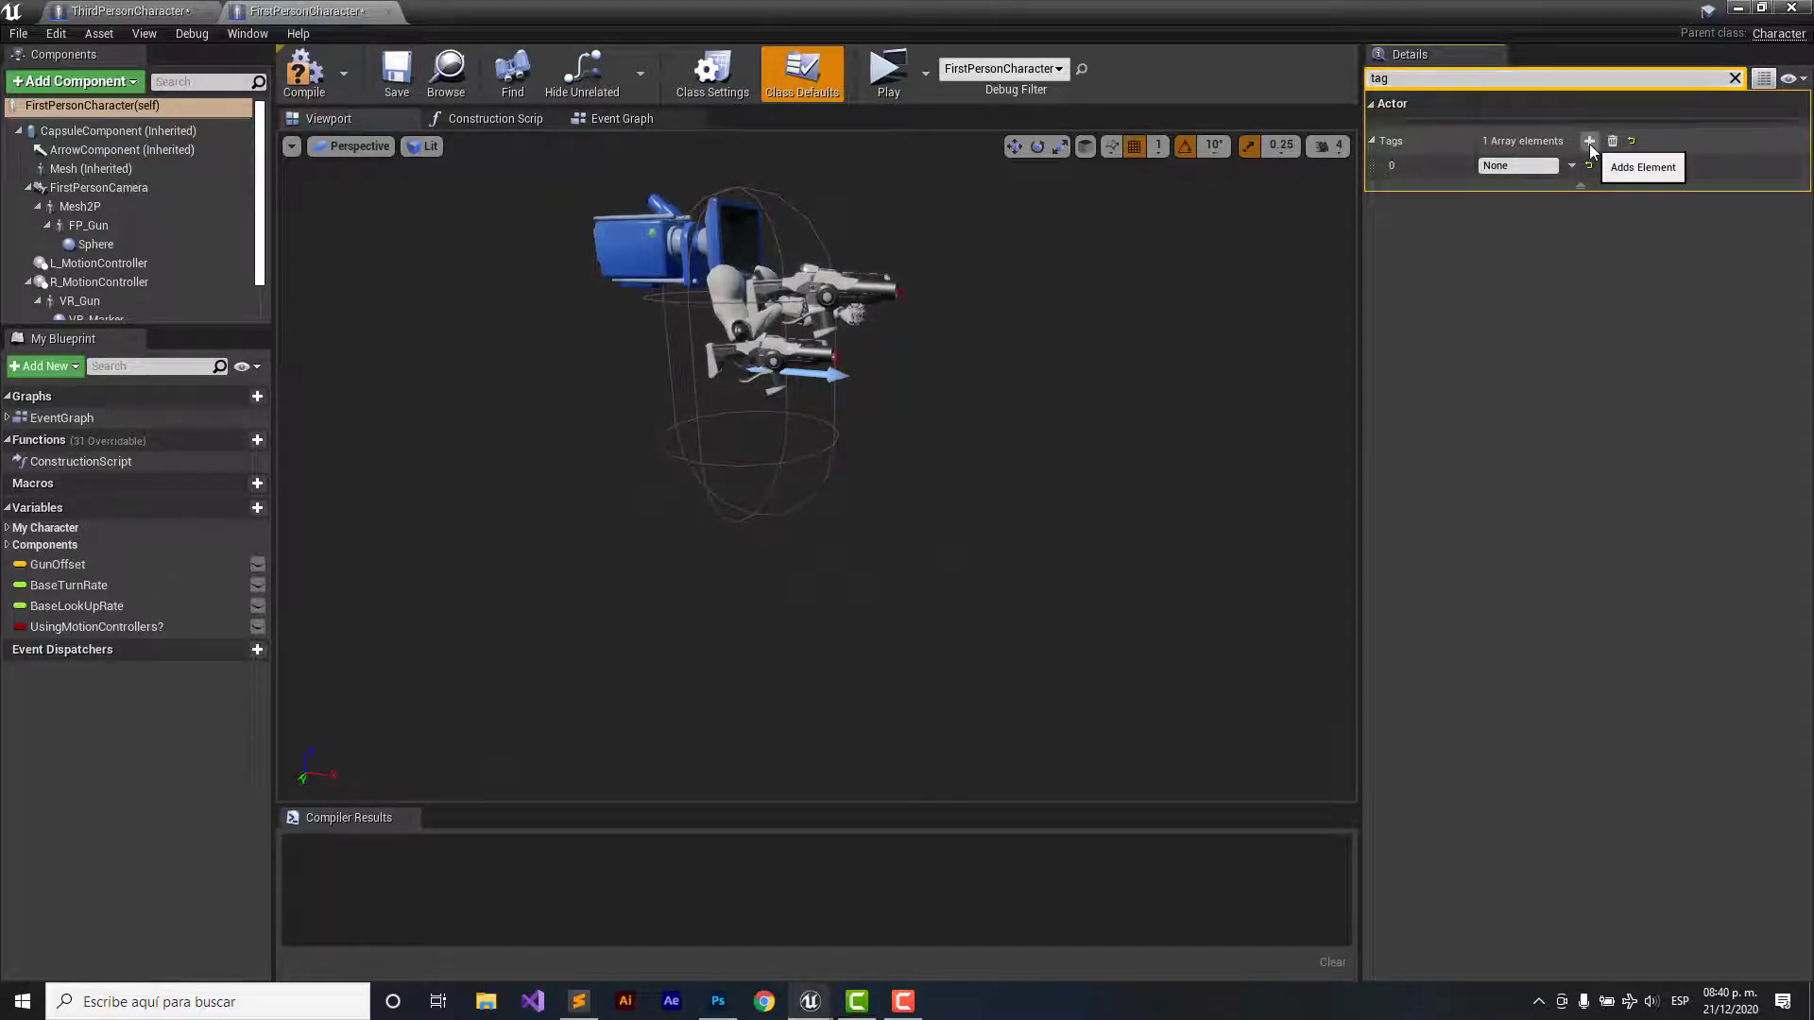
- Reset the Tags array to a single 'Jugador' tag, then compile and save the FirstPersonCharacter
click(1590, 141)
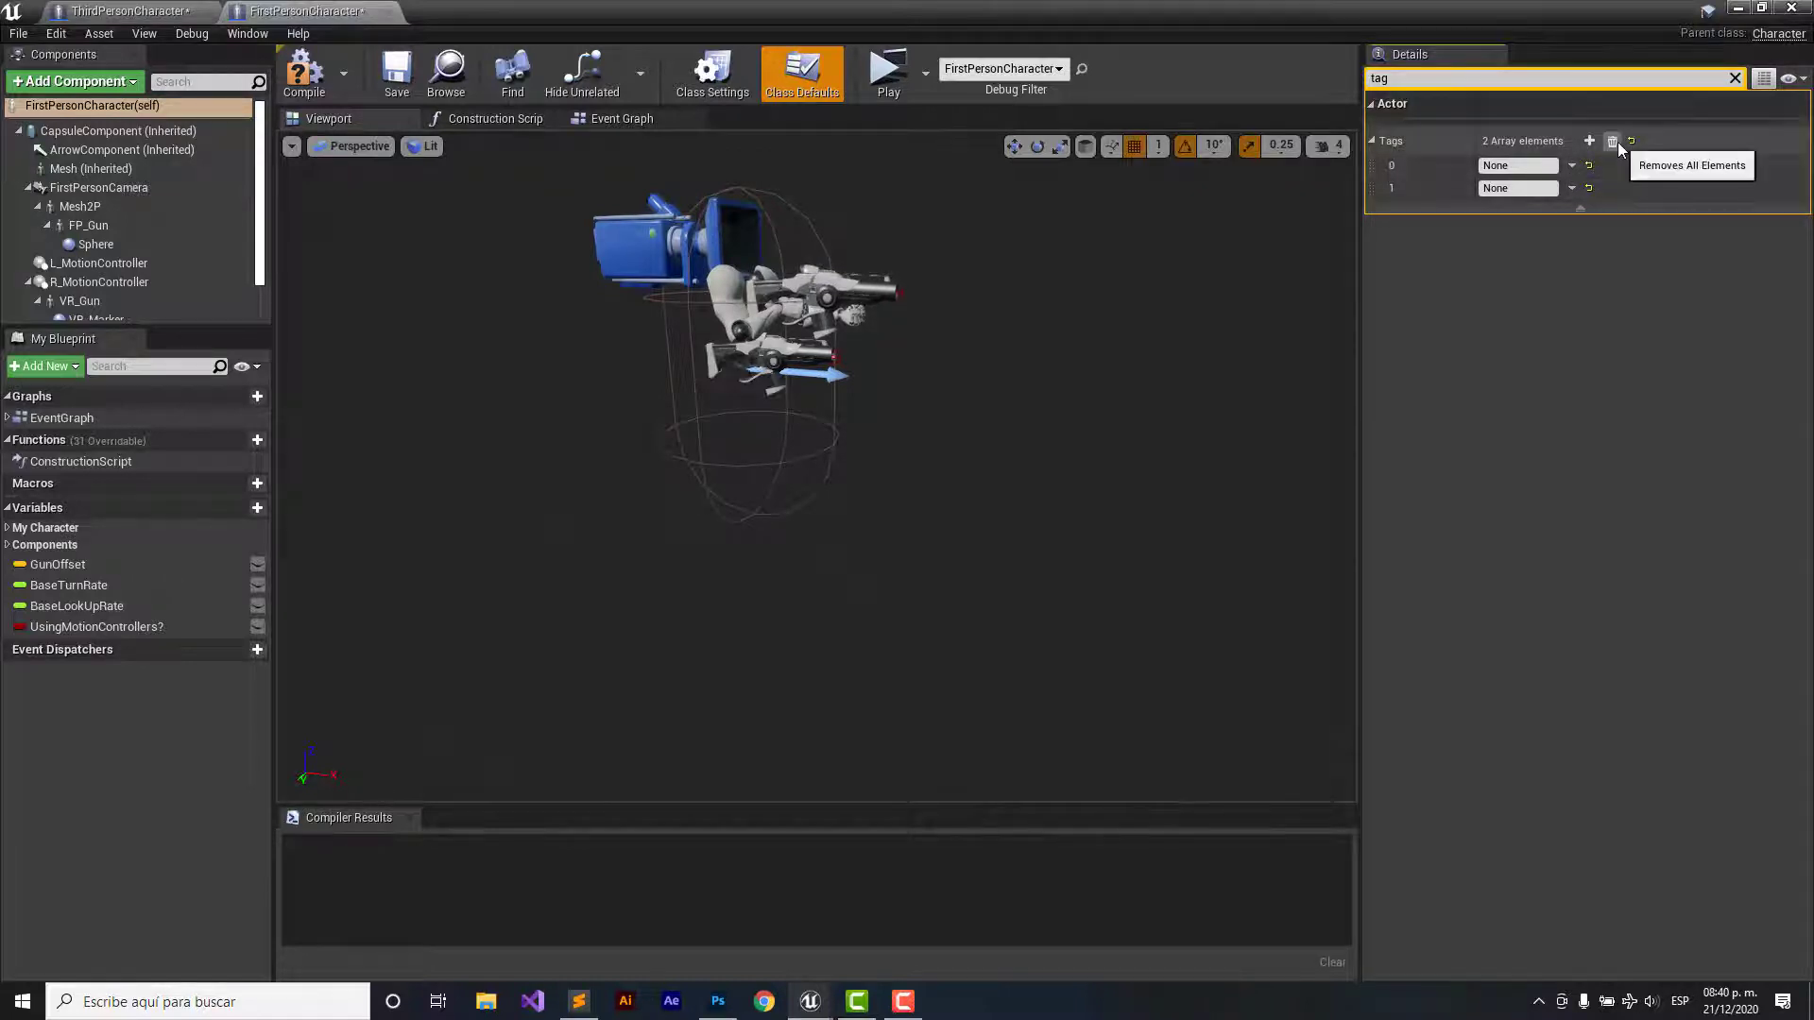
click(1613, 141)
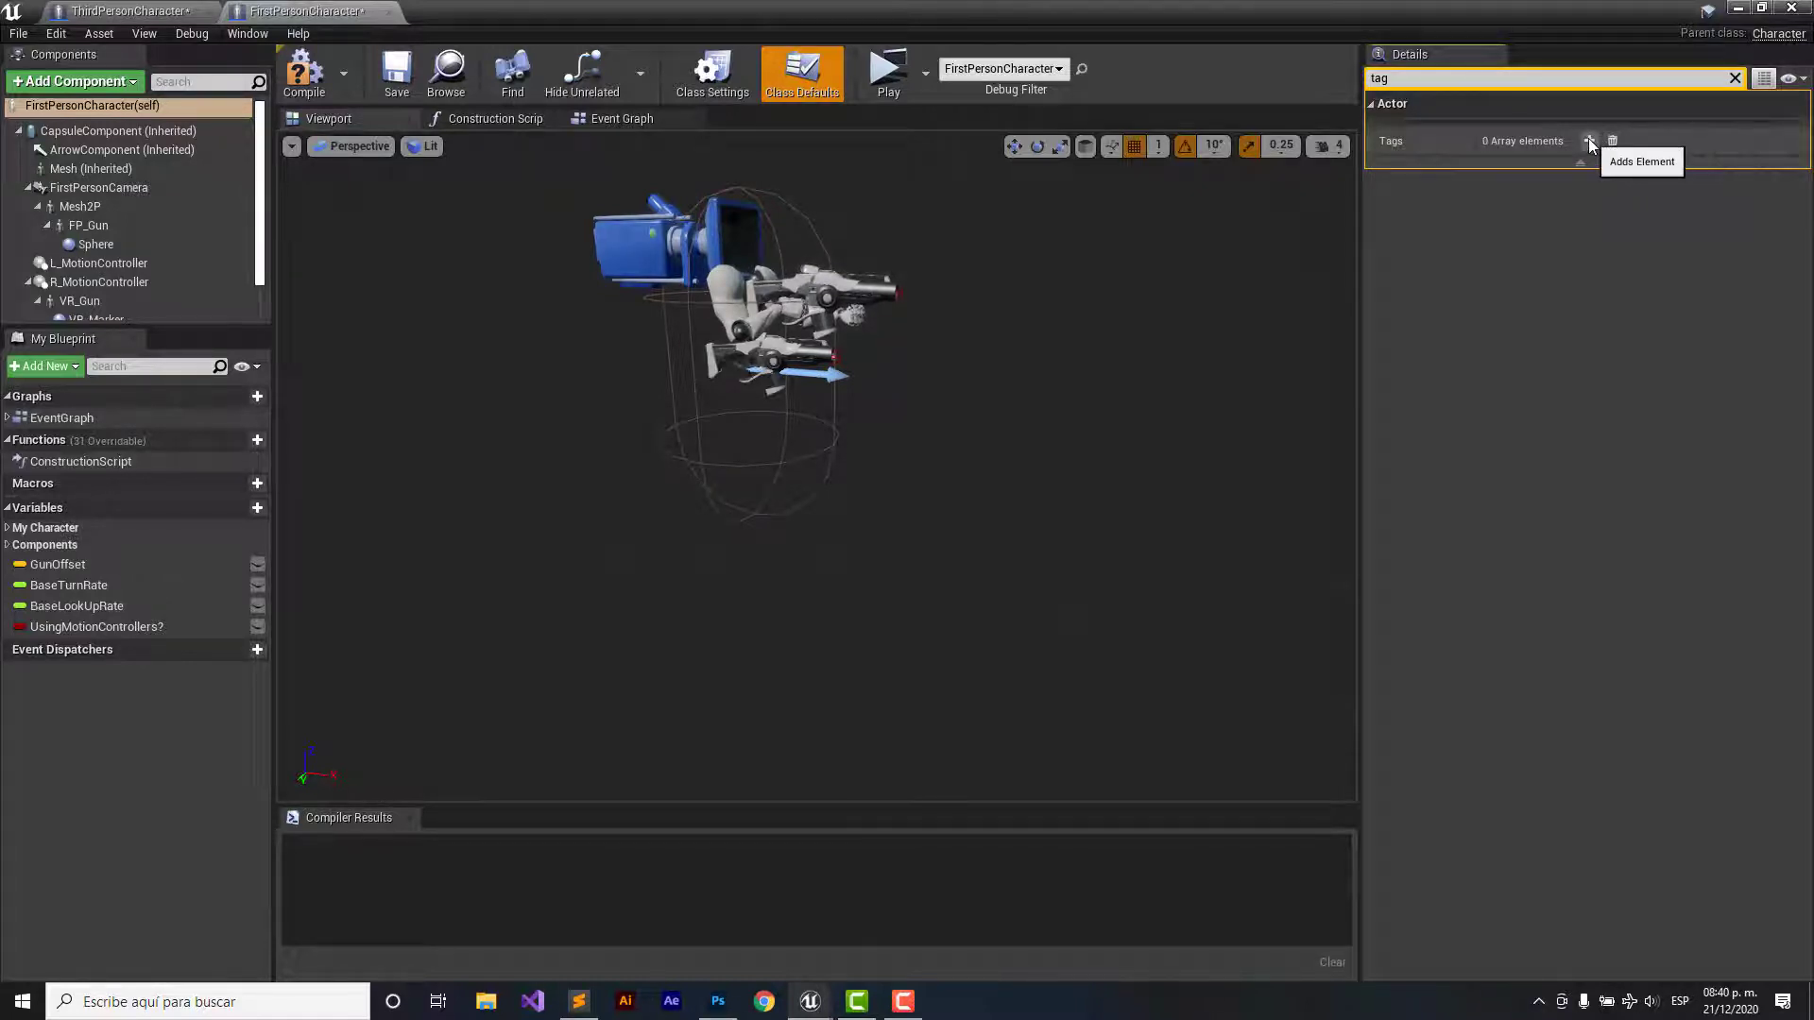
click(1590, 142)
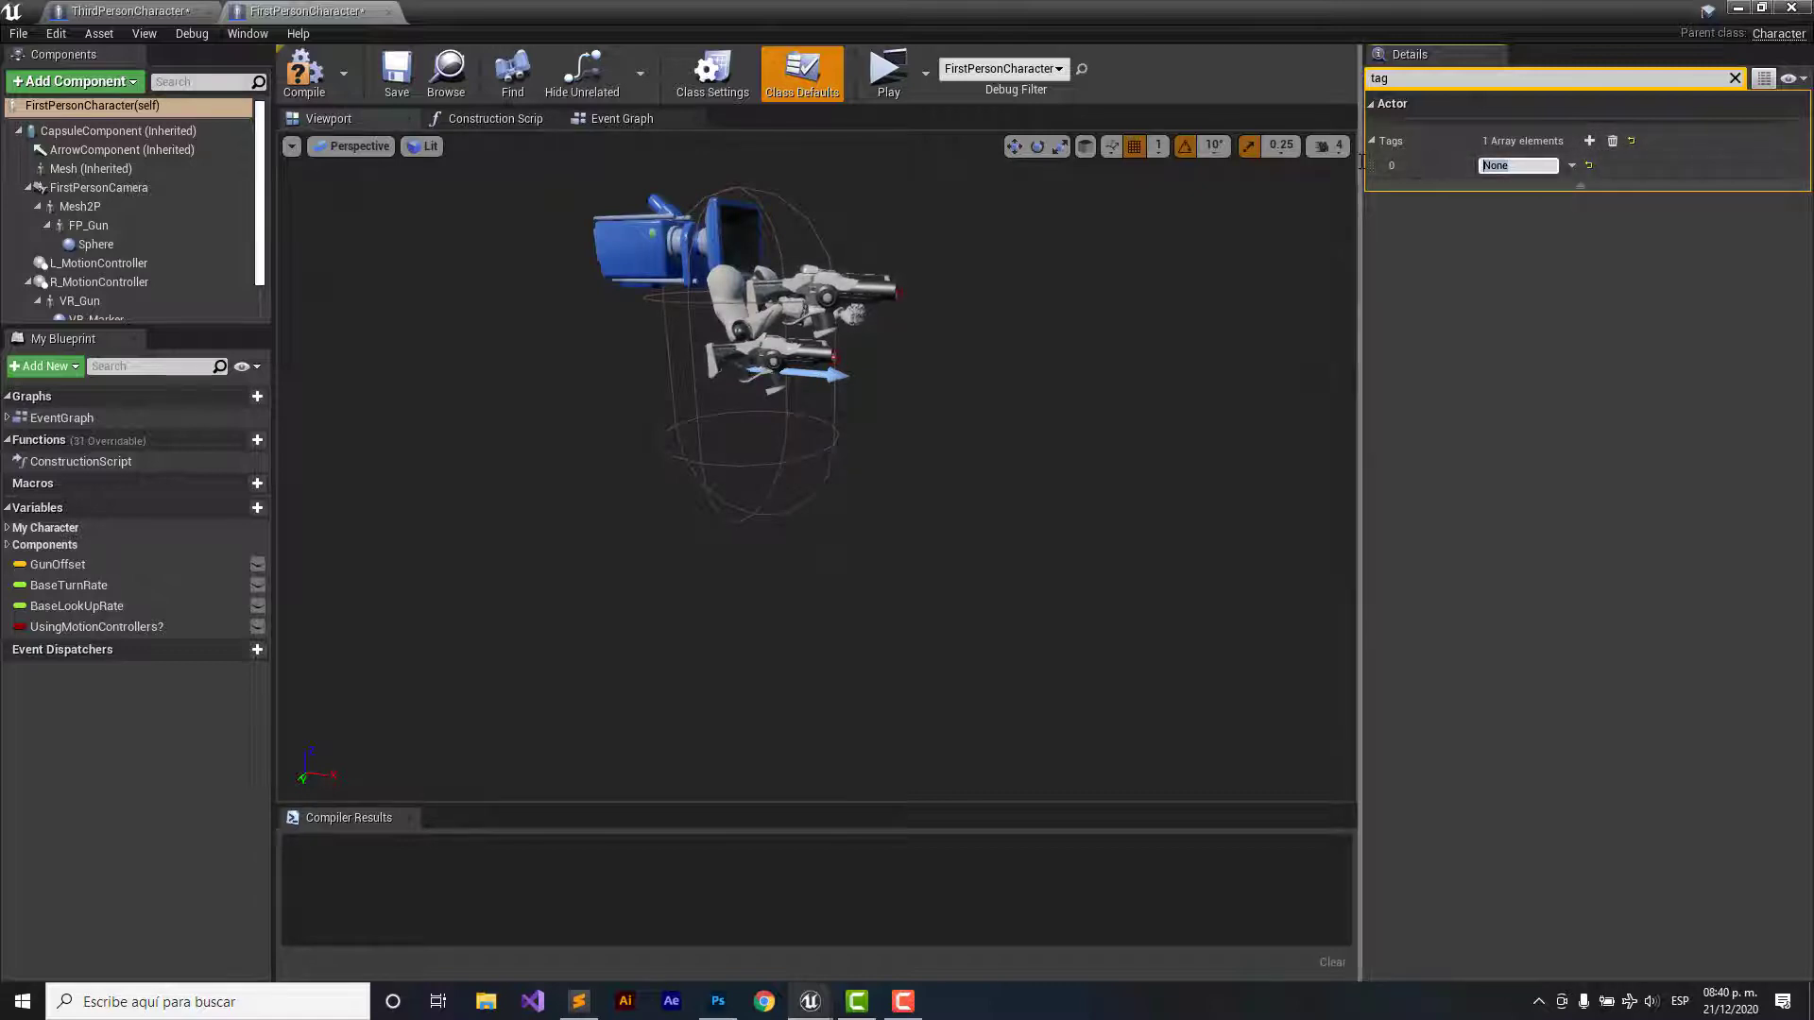
text(Pl)
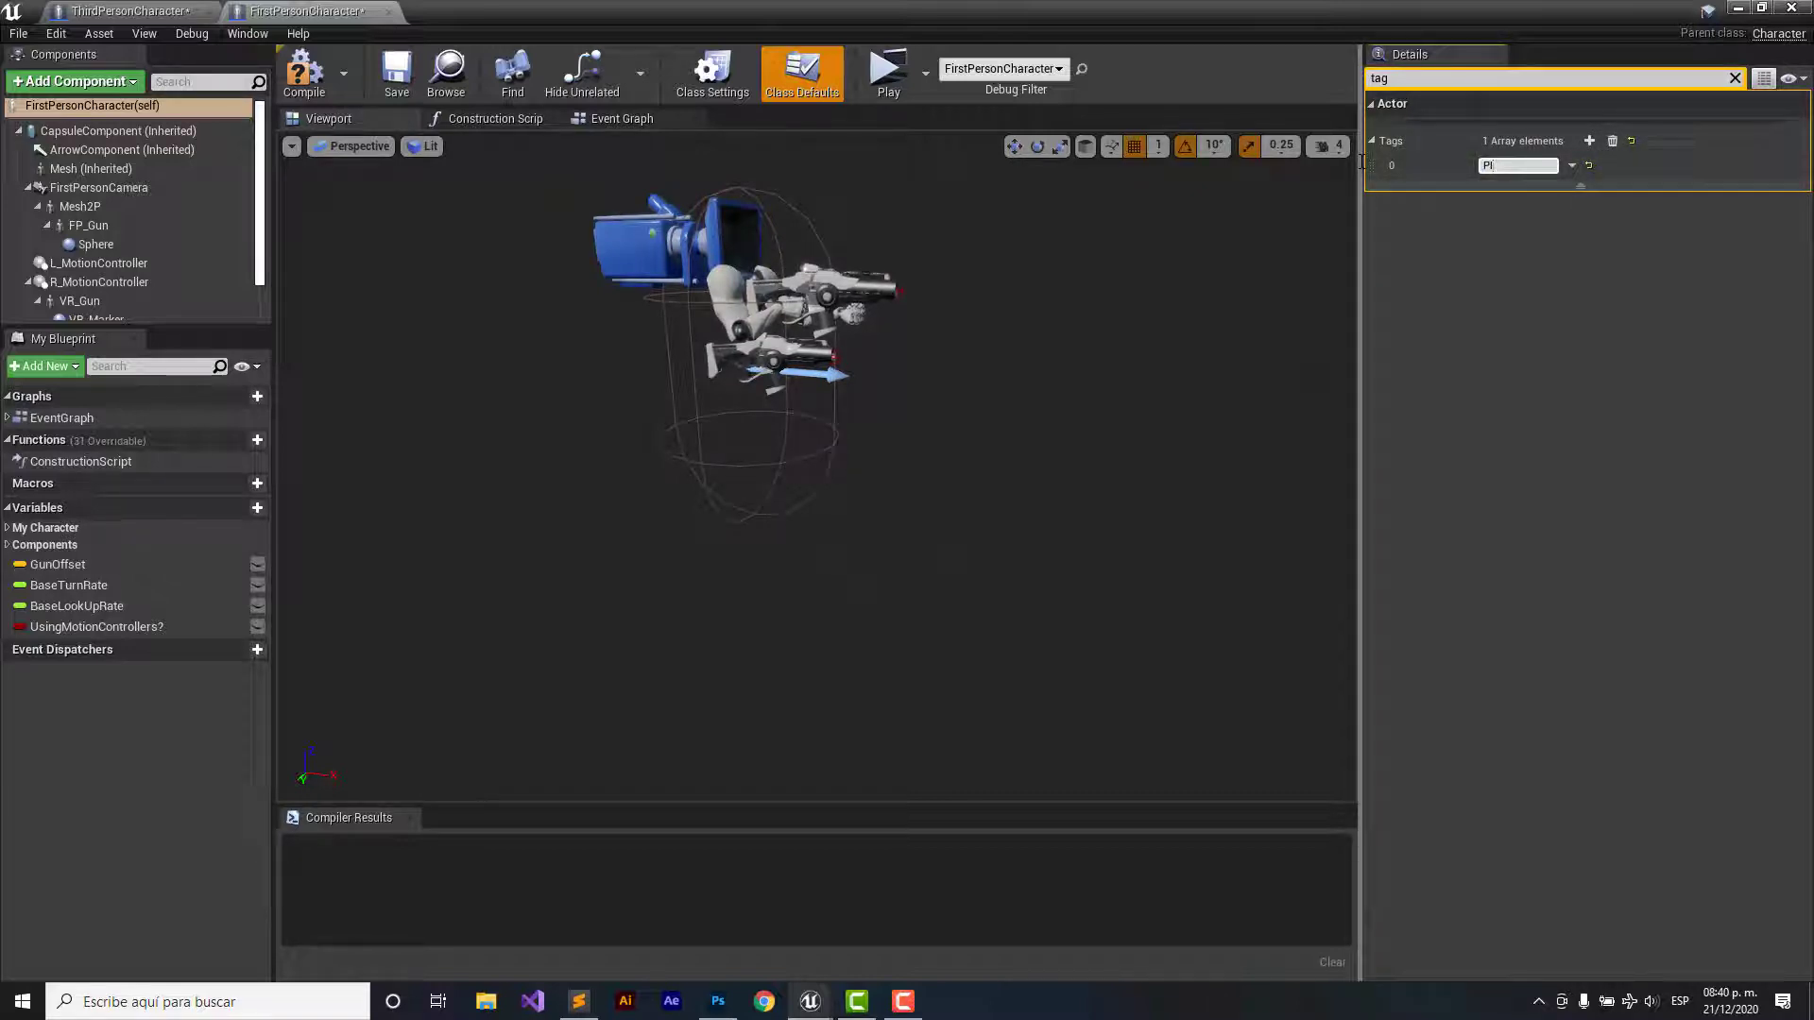
text(aye)
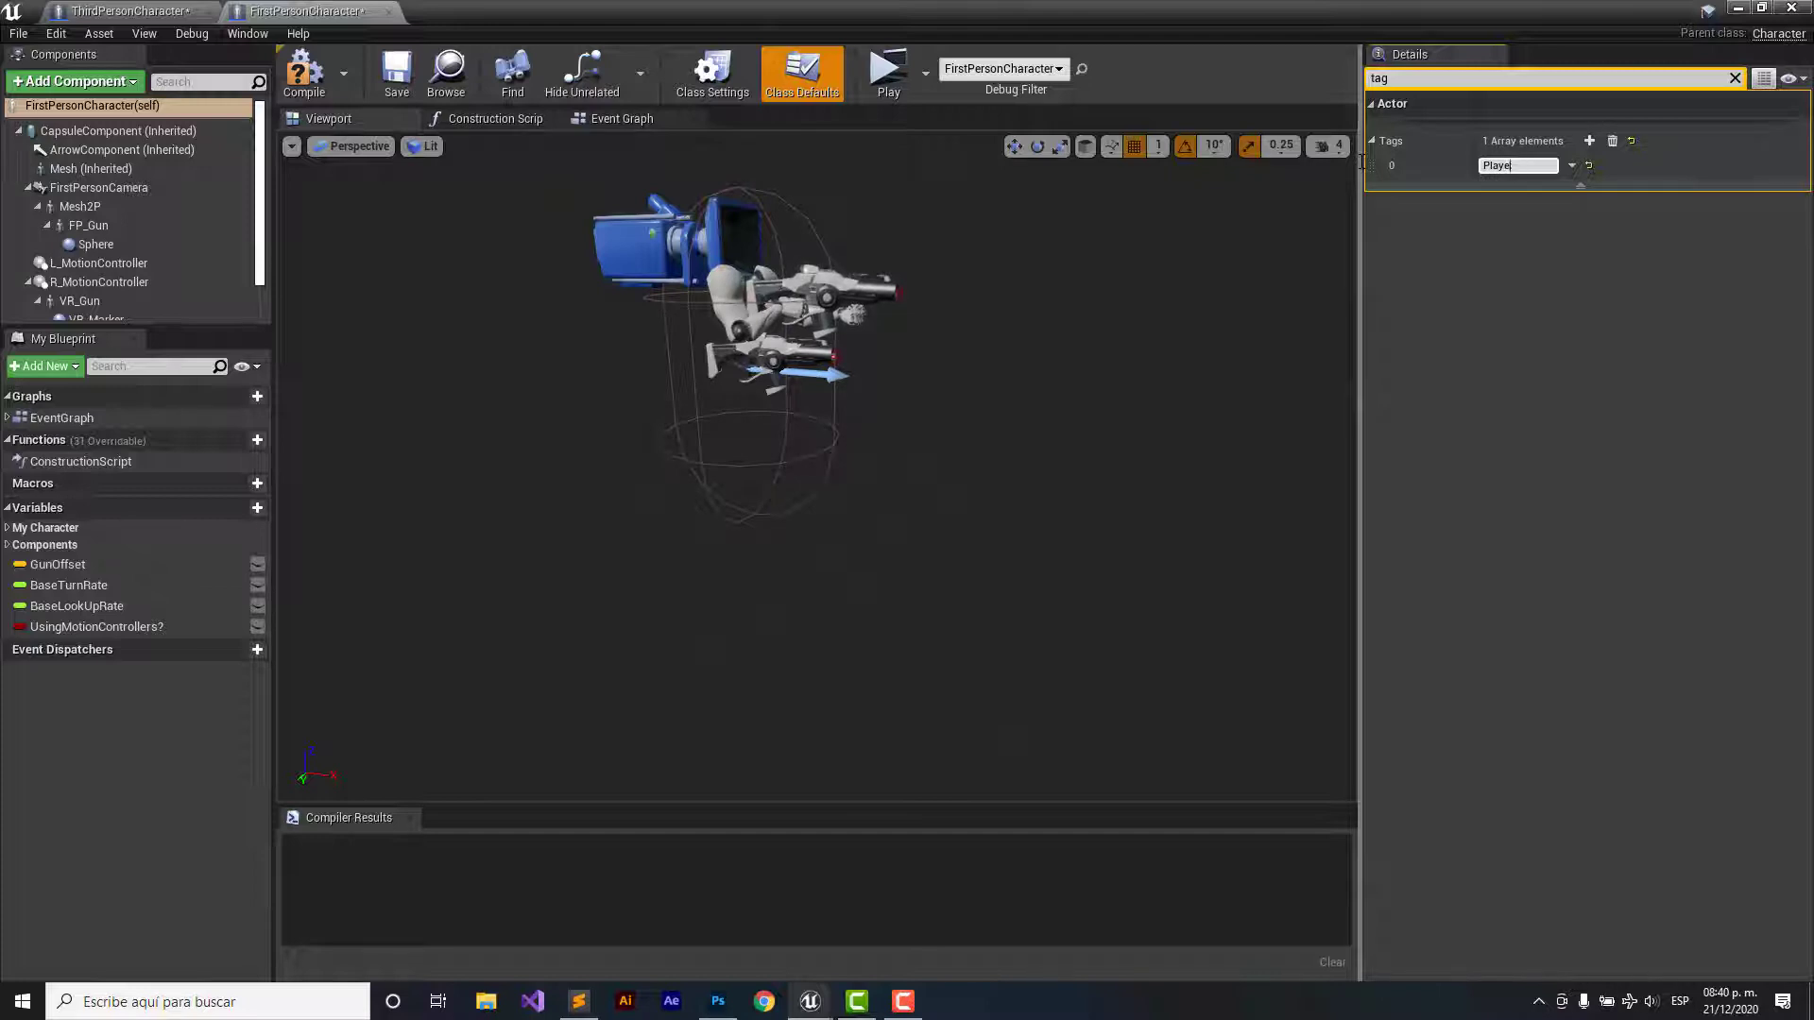
key(BackSpace)
key(BackSpace)
key(BackSpace)
text(uga)
key(Return)
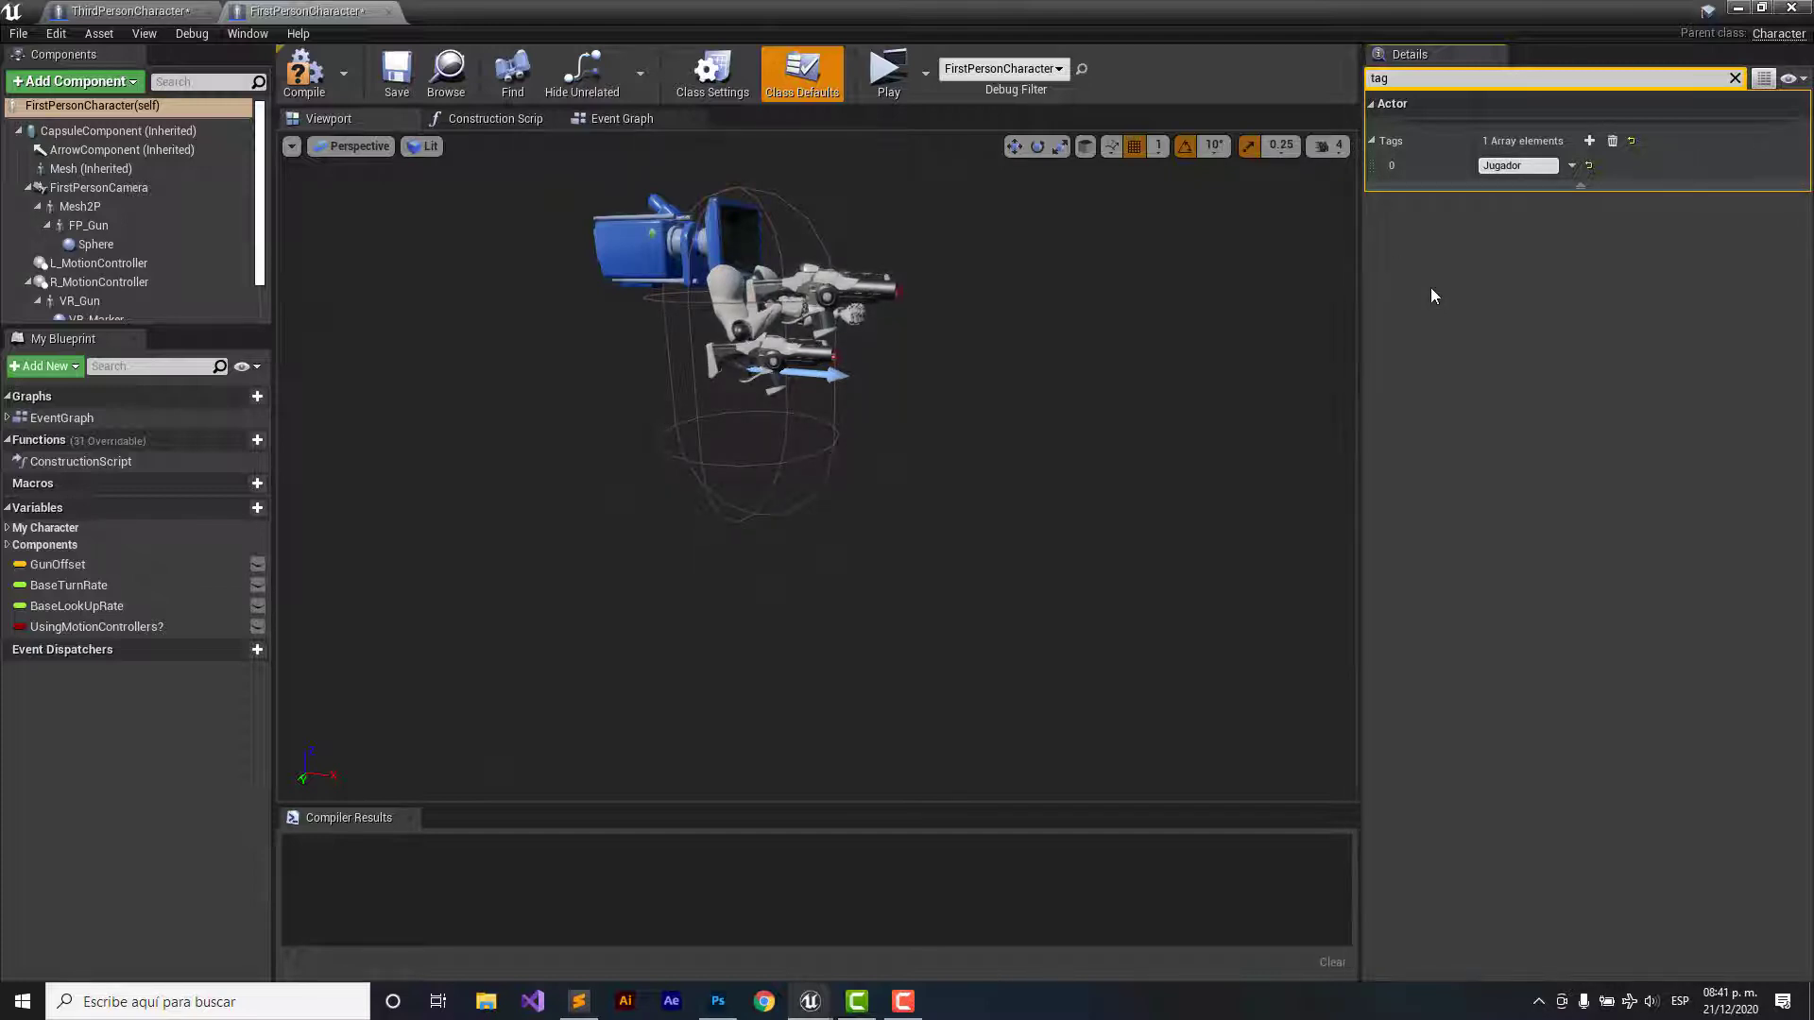
click(304, 71)
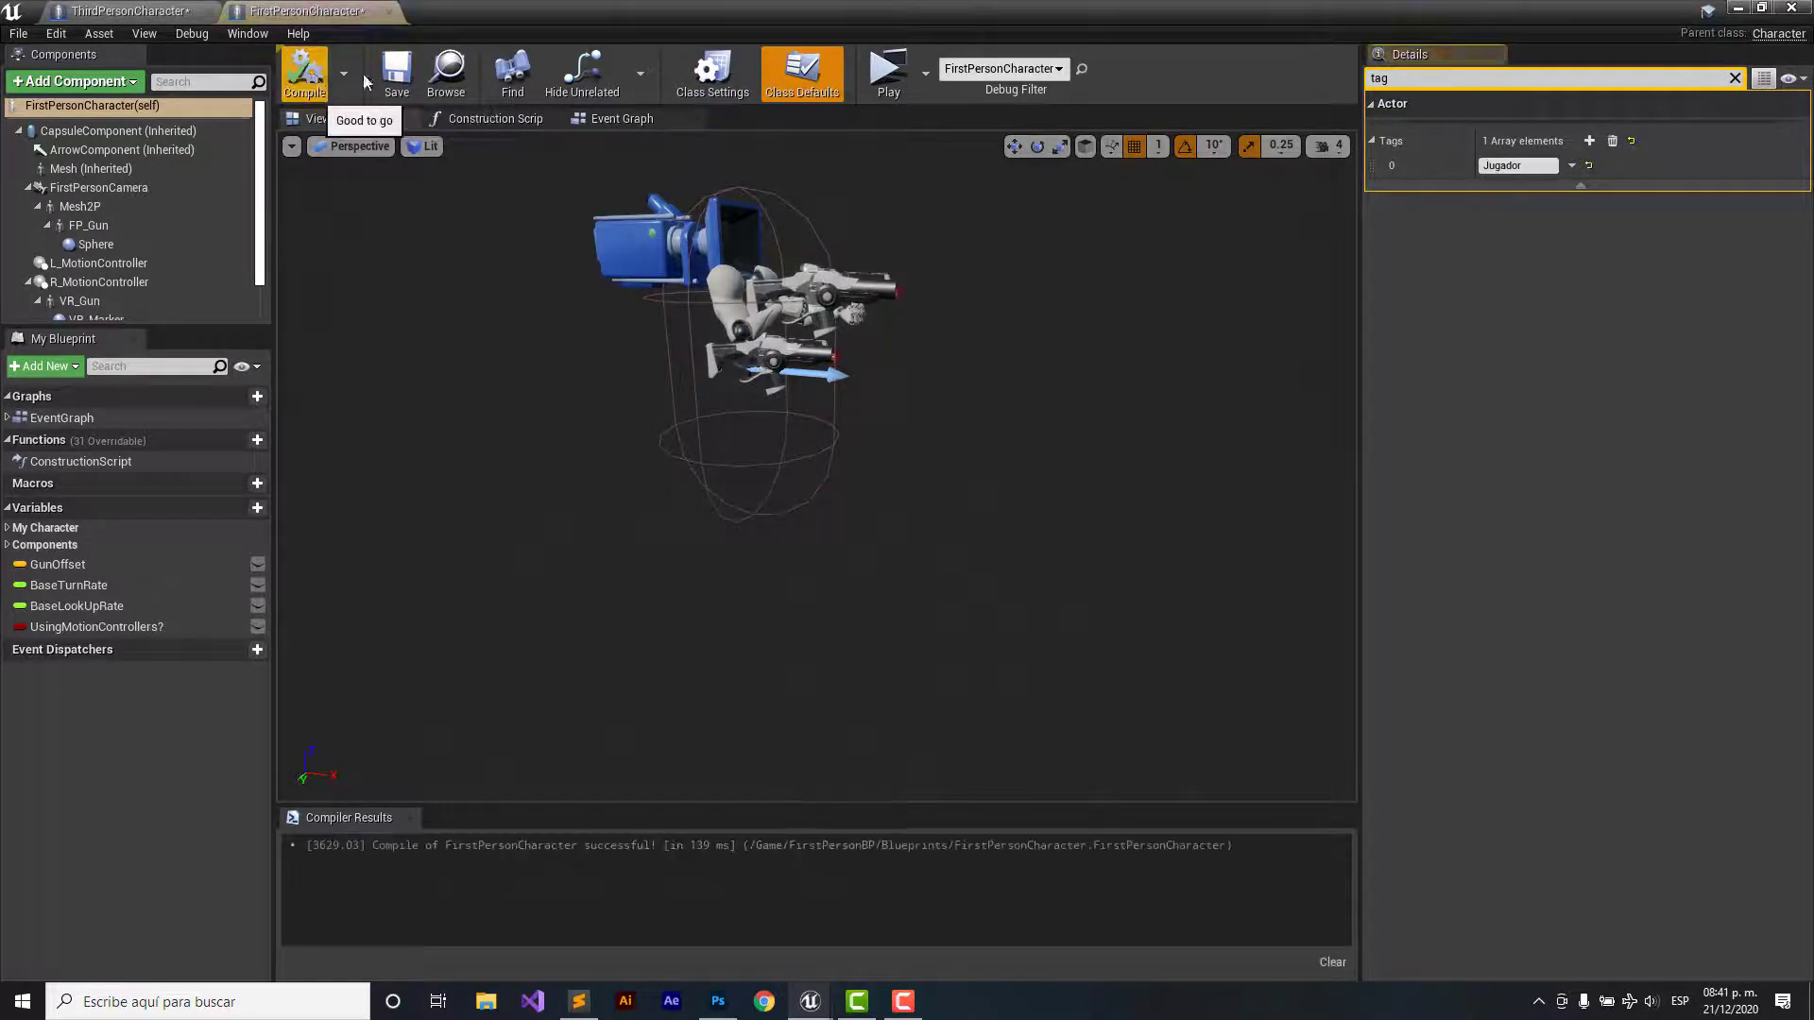
click(397, 73)
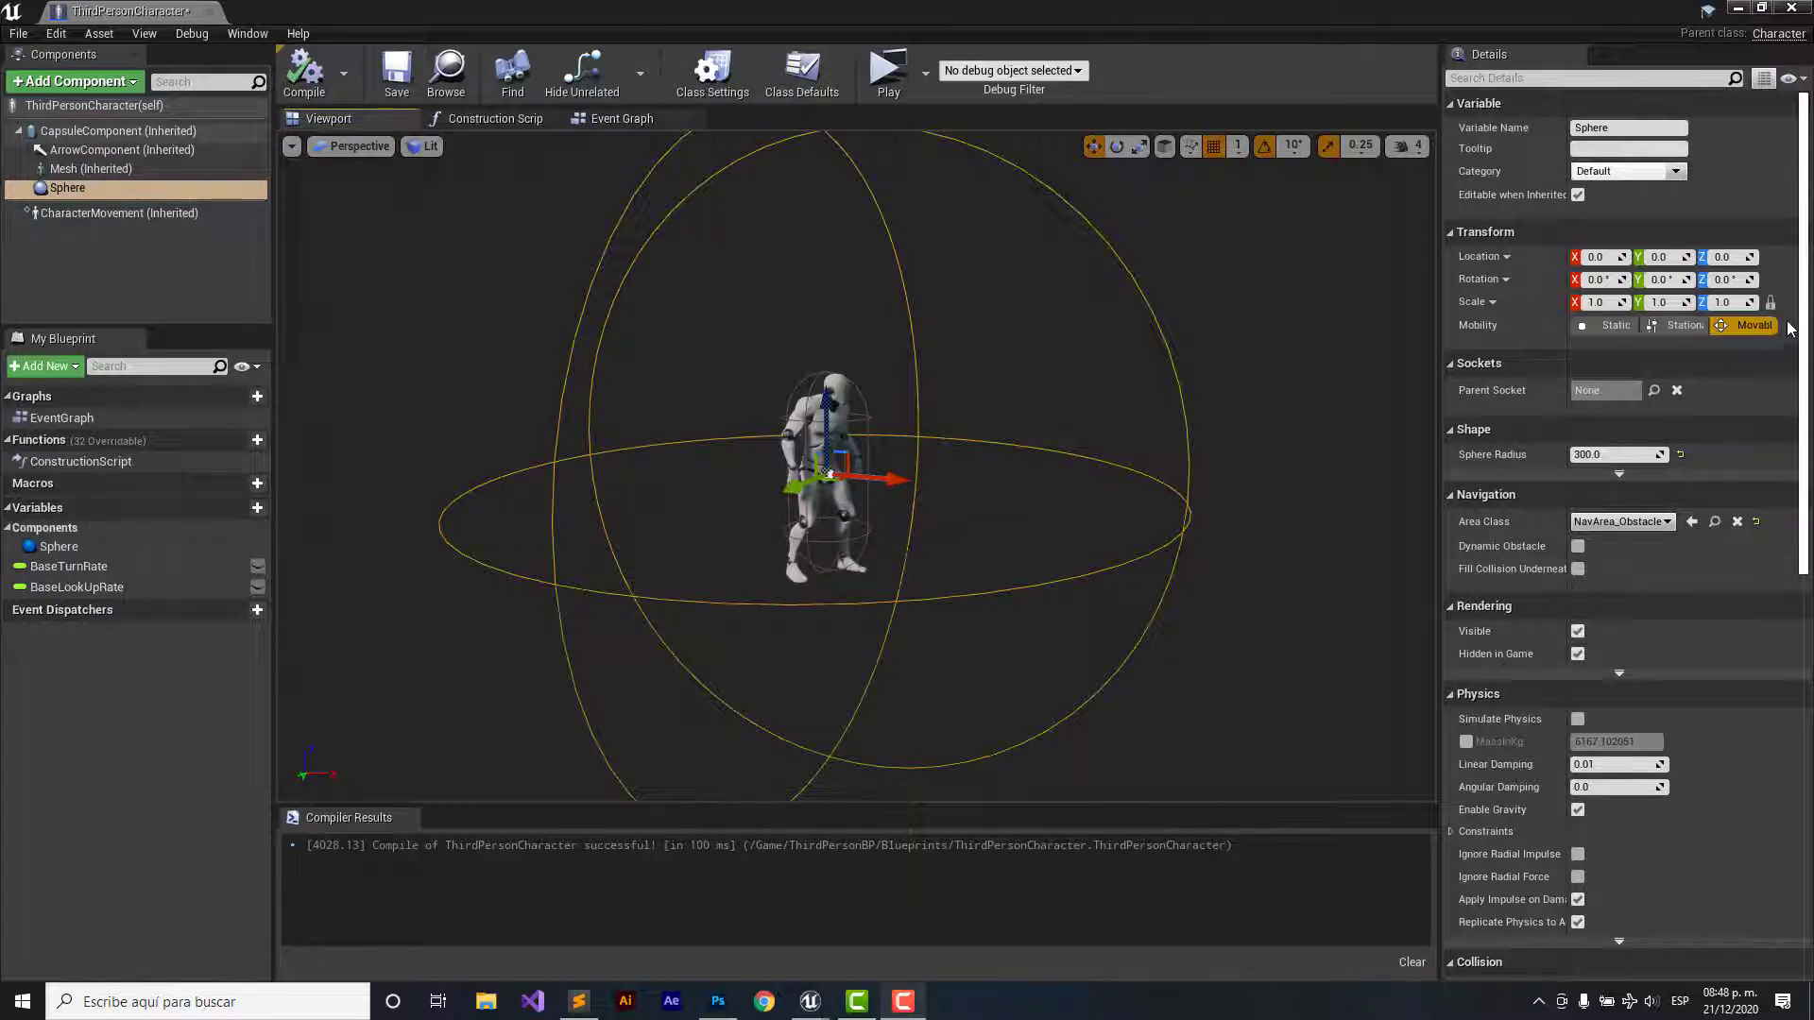
- Widen the Sphere's Details and add On Component Begin Overlap from its Events section
drag(1804, 271, 1804, 692)
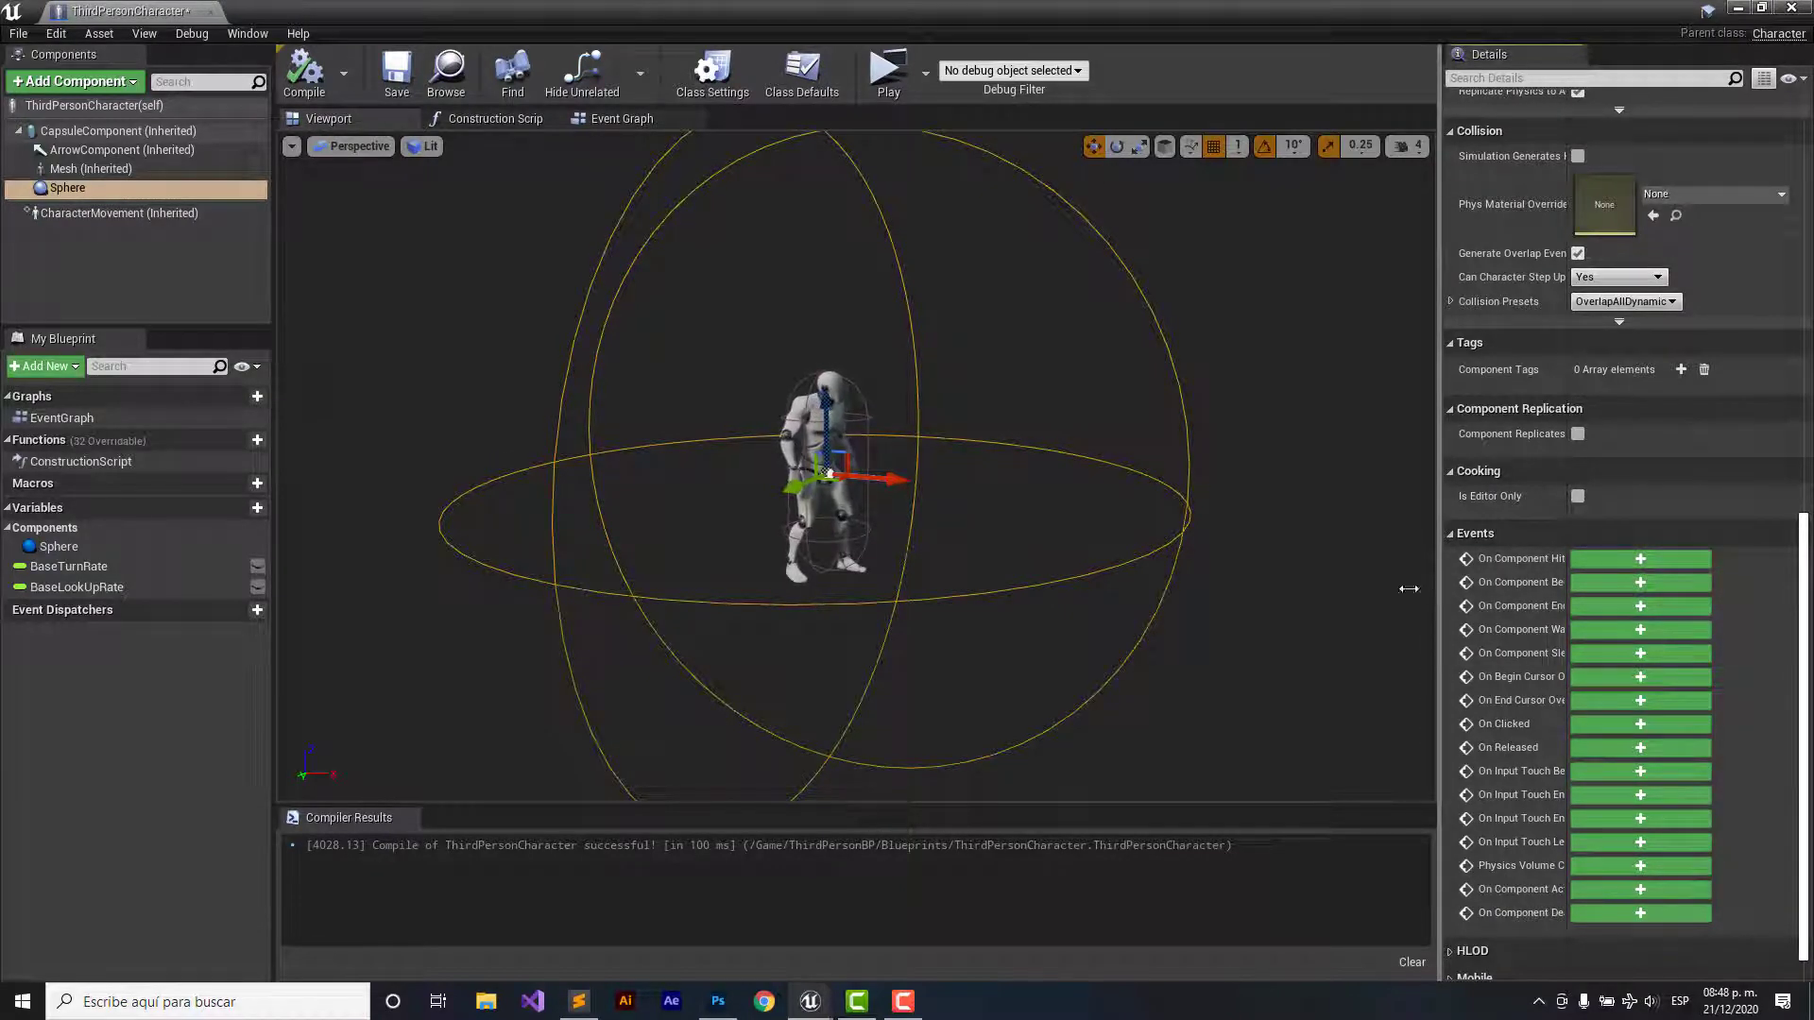
drag(1438, 592, 1261, 590)
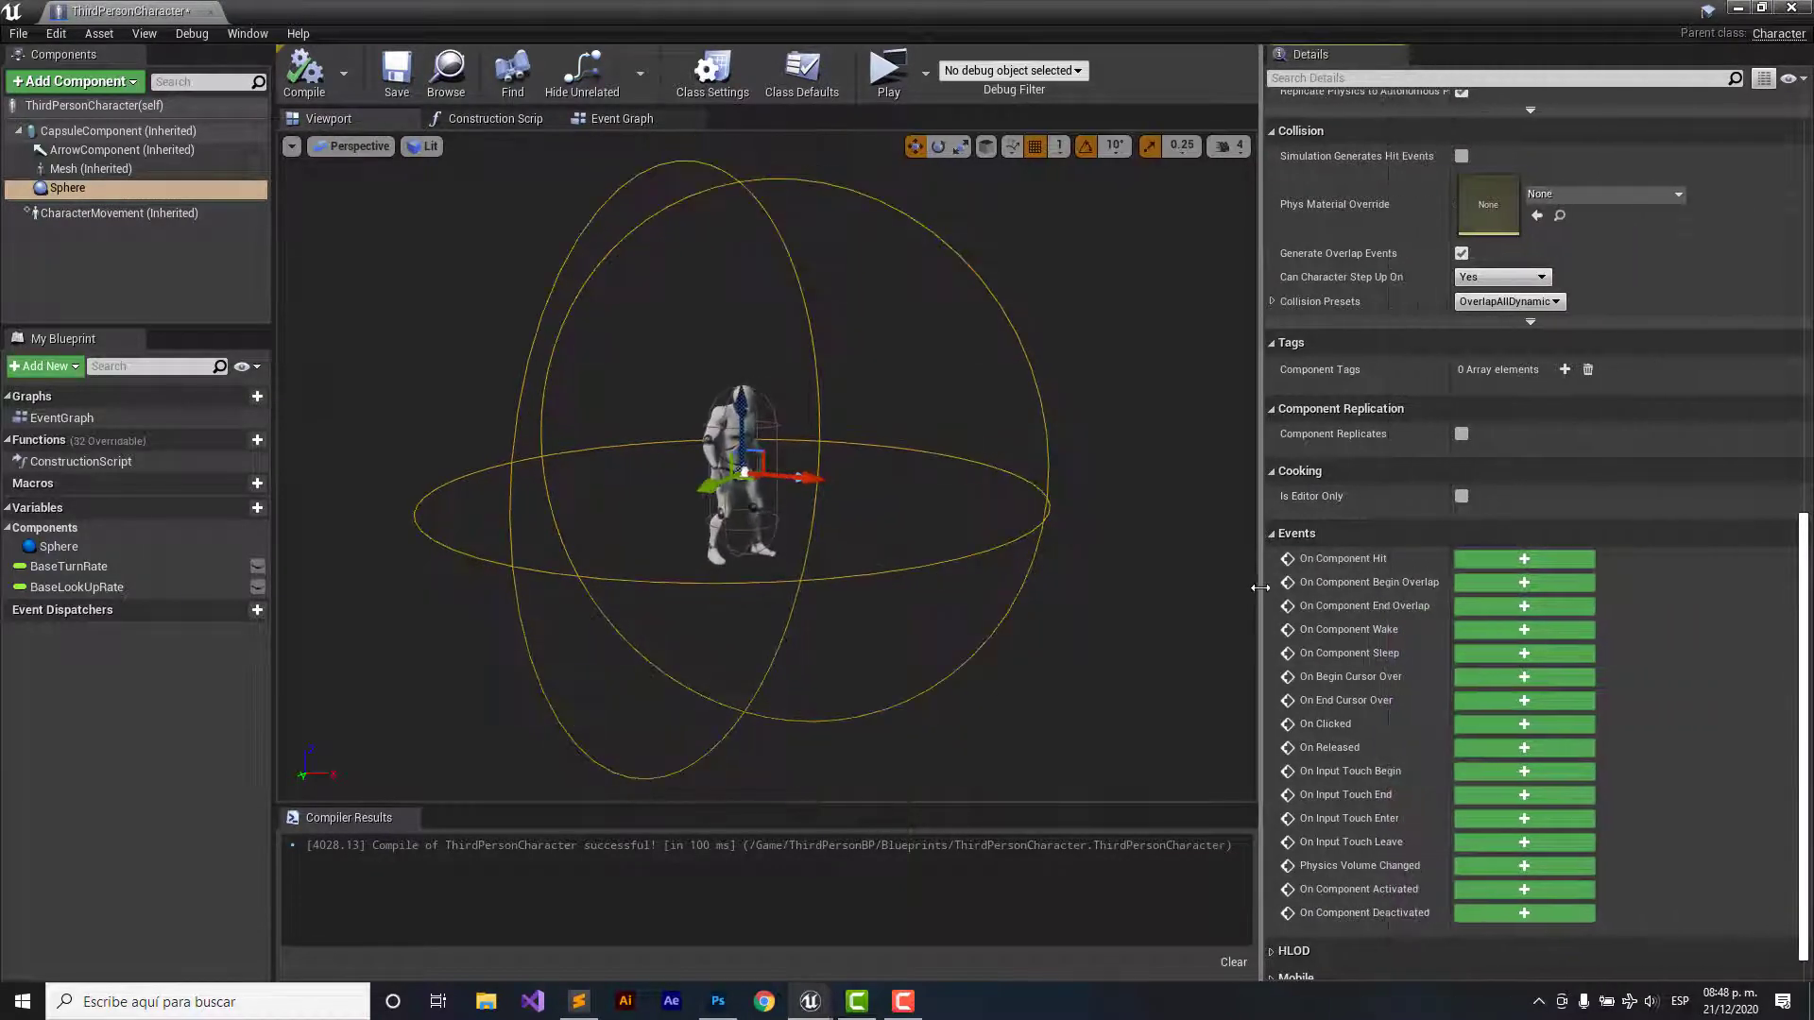
click(1506, 582)
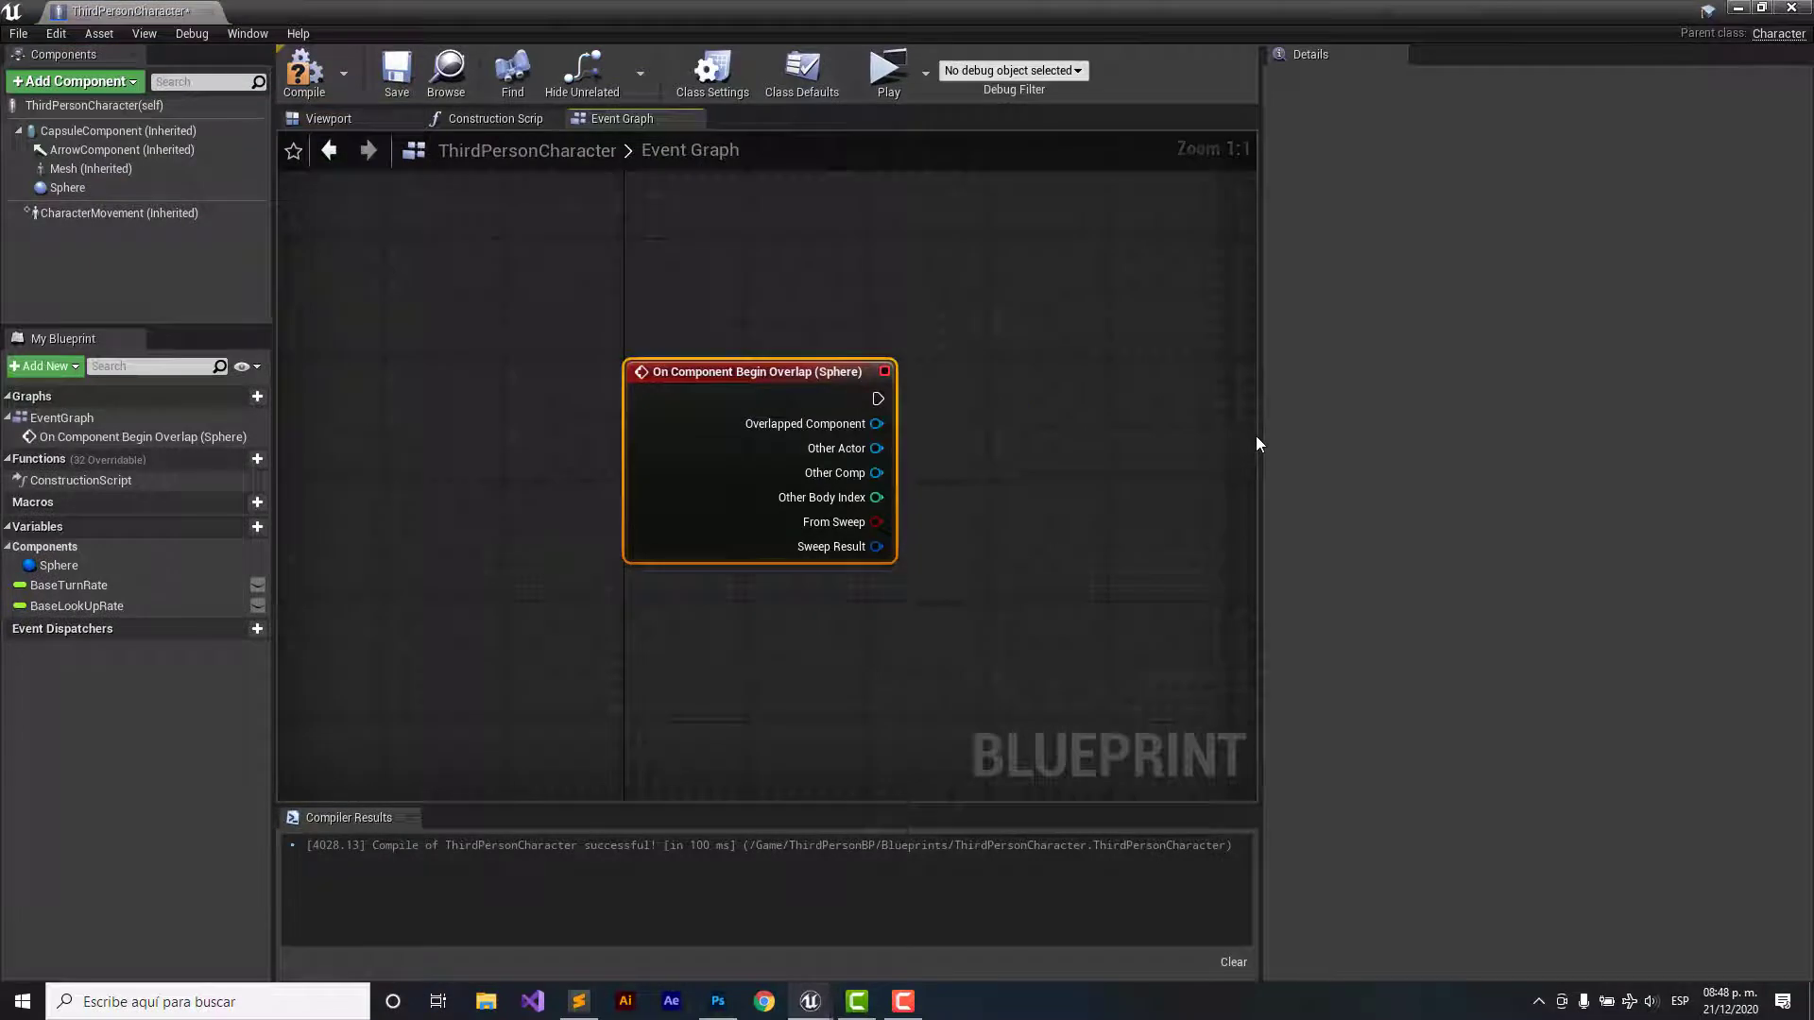
- Add a Boolean variable named ElJugadorEstaCerca to My Blueprint and compile ThirdPersonCharacter
mouse_move(1257, 438)
mouse_down()
mouse_move(1614, 457)
mouse_move(1598, 457)
mouse_up()
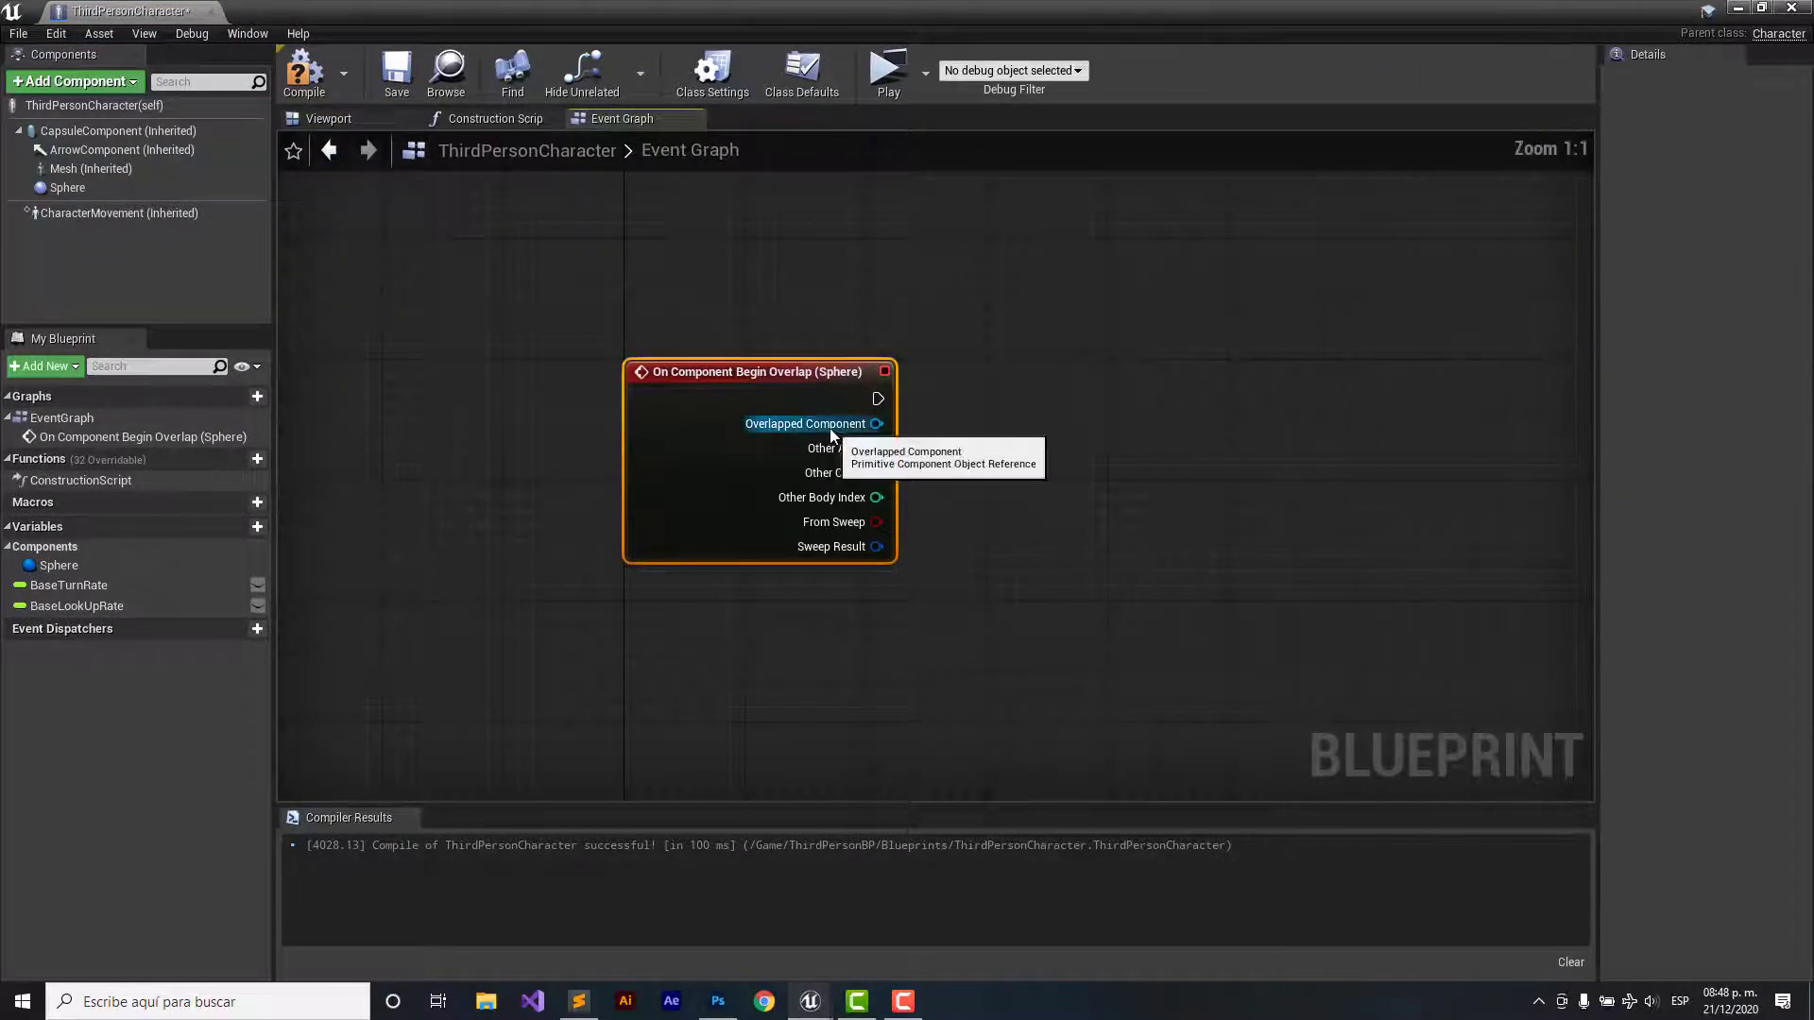
right_drag(1052, 416, 791, 428)
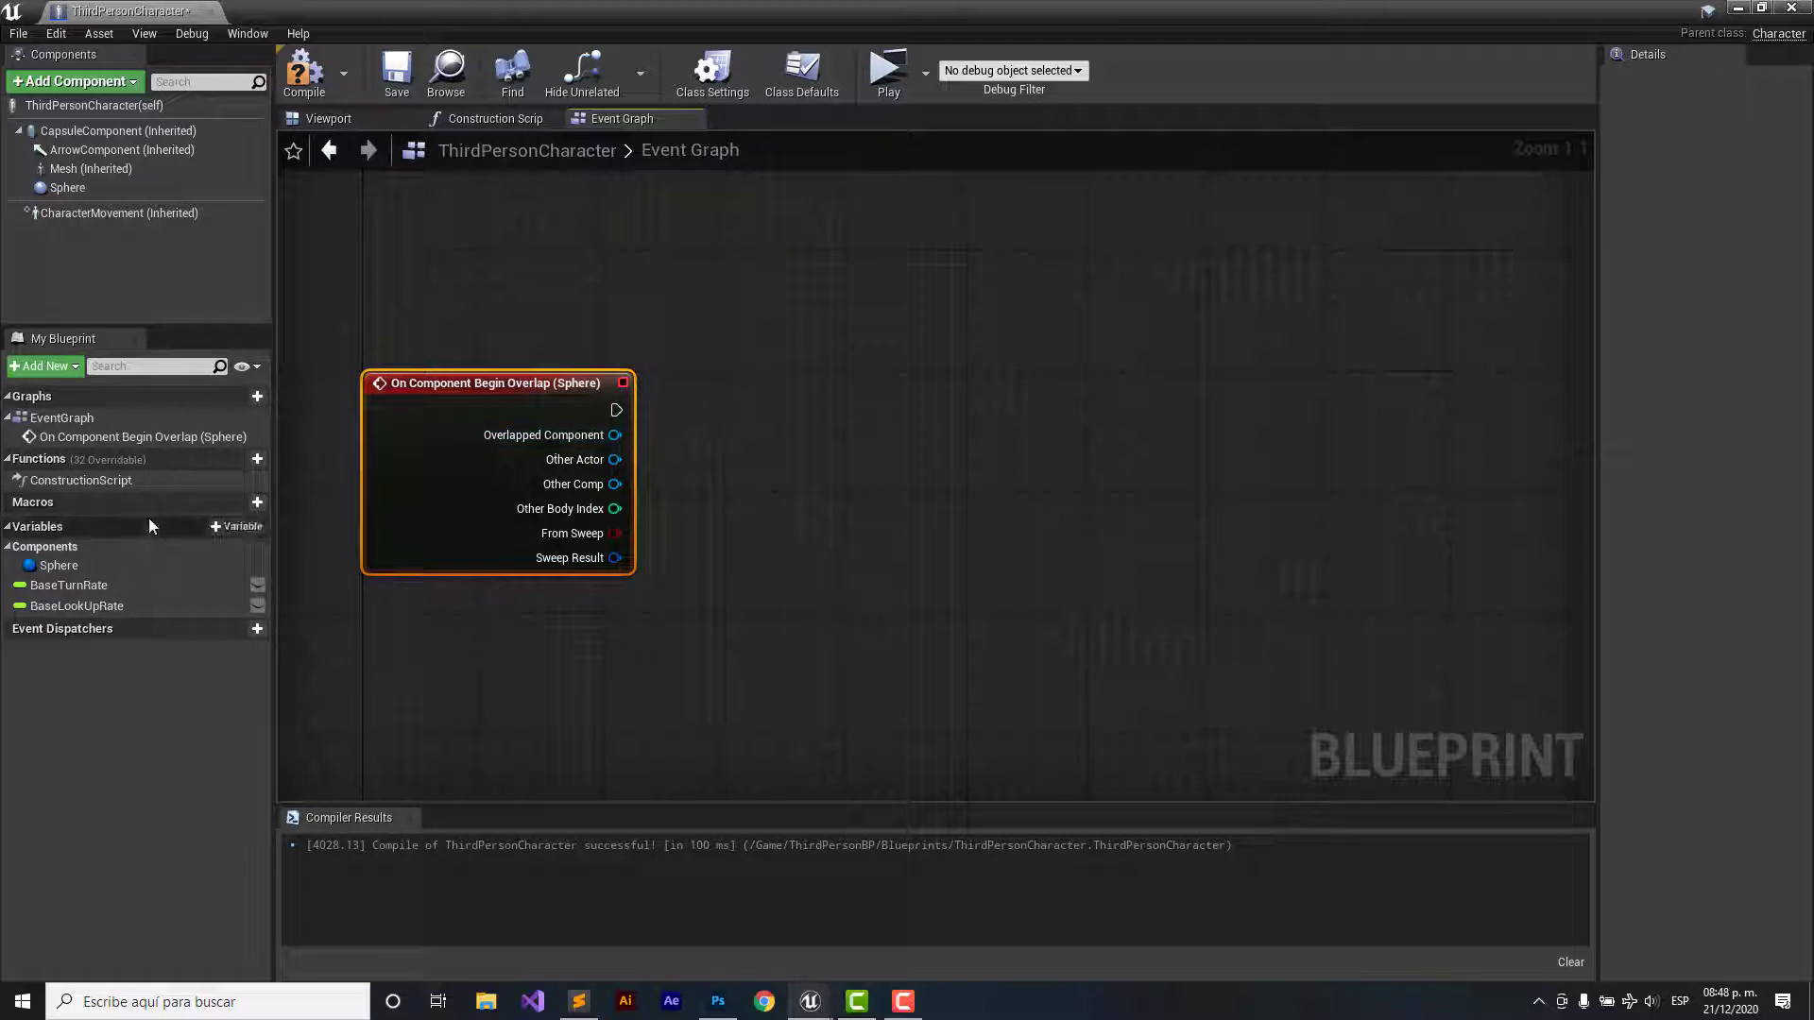
click(241, 528)
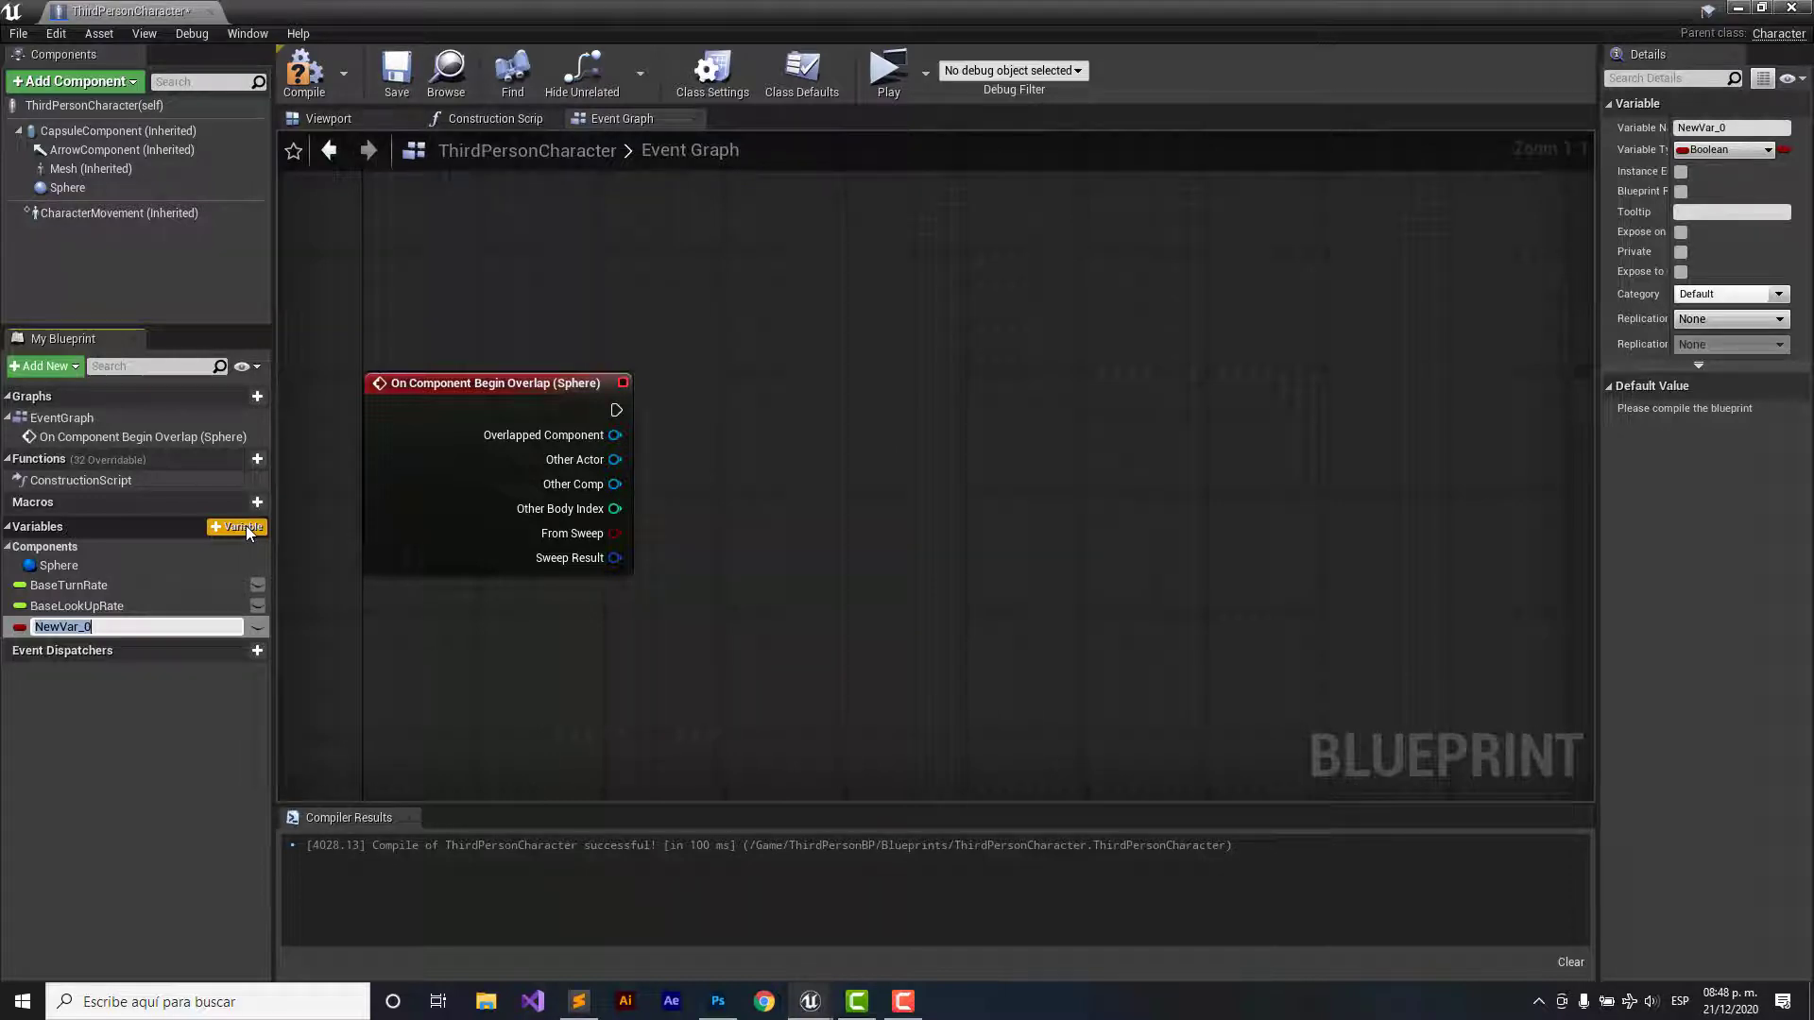
text(ElJuga)
text(dorEsta)
text(CE)
key(BackSpace)
text(erca)
key(Return)
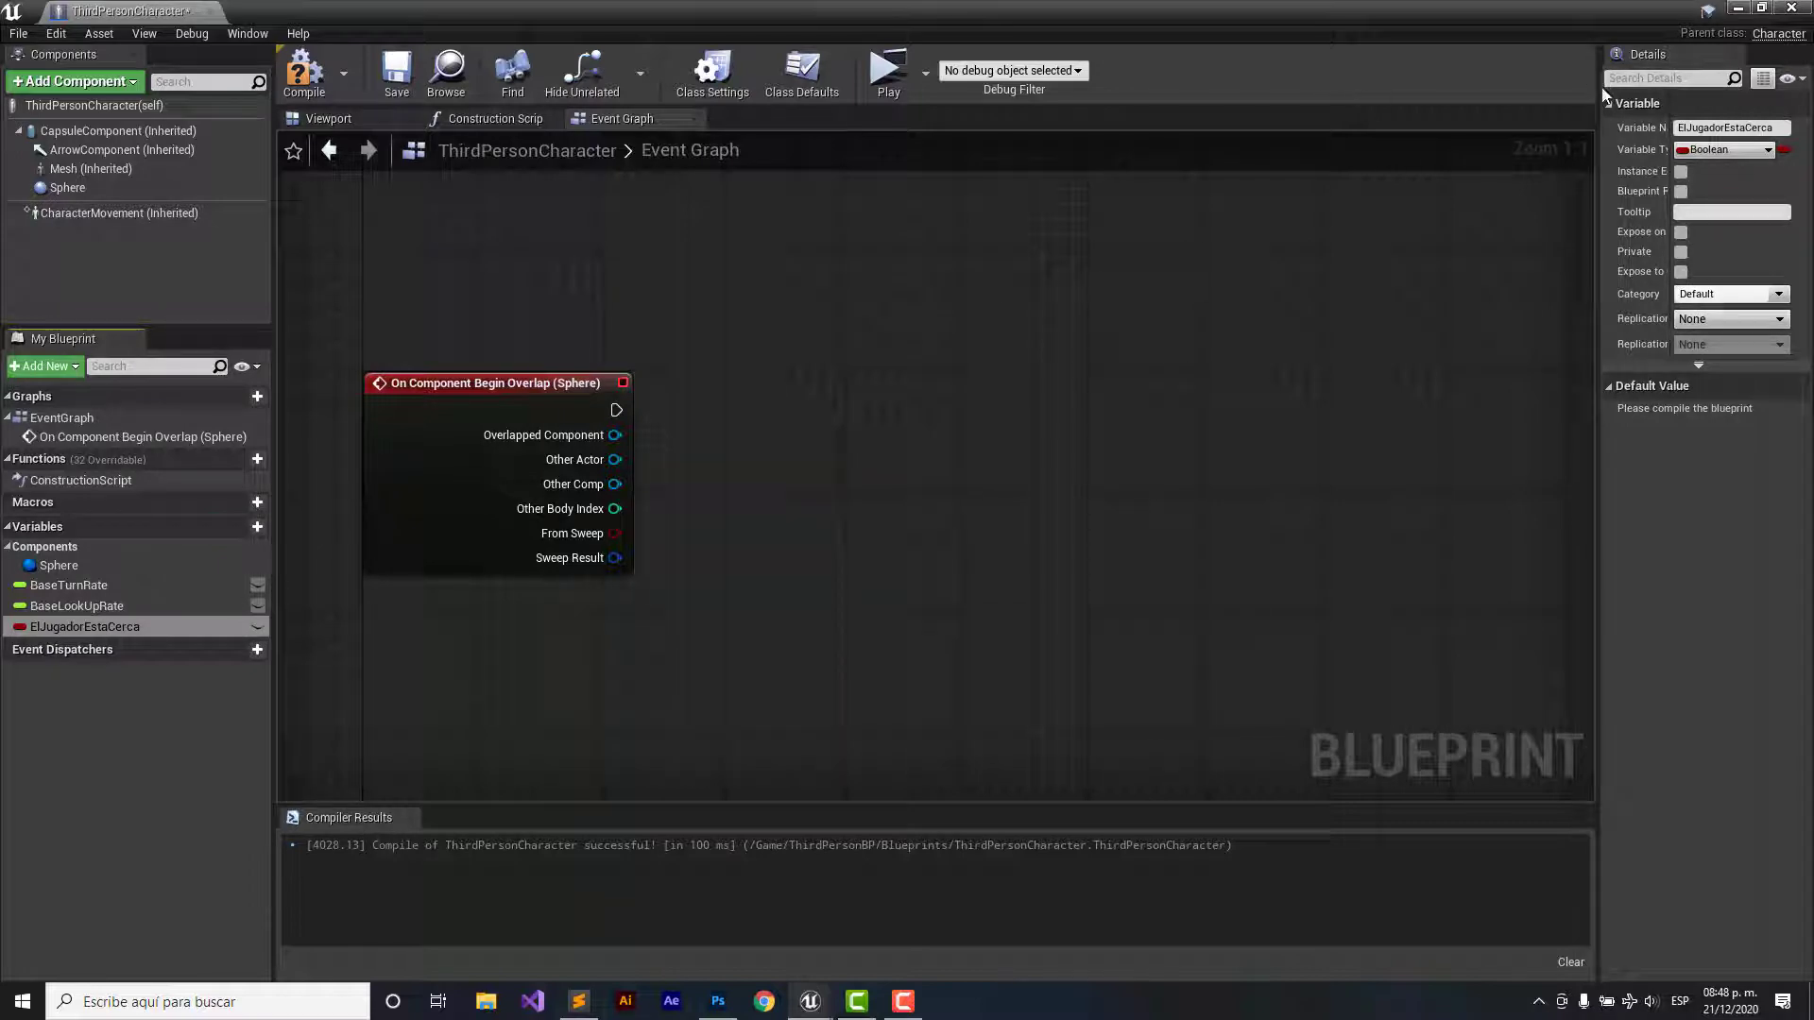
drag(1600, 95, 1415, 132)
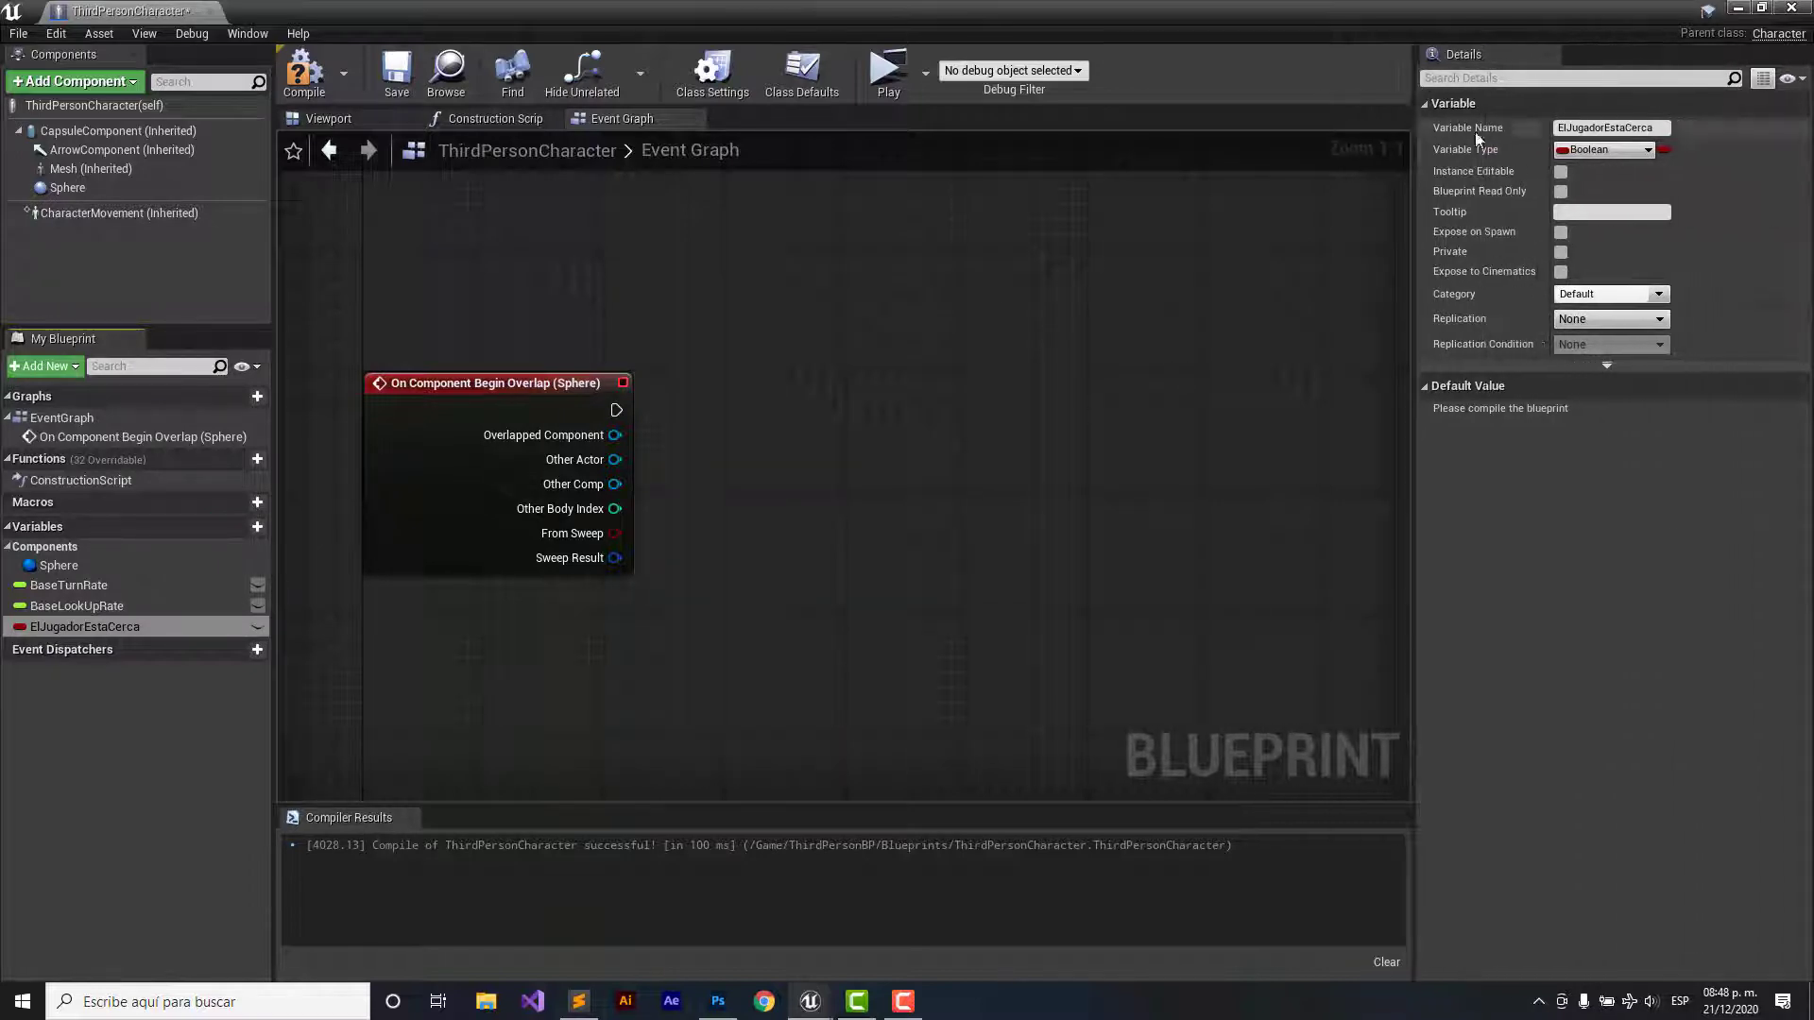
click(315, 76)
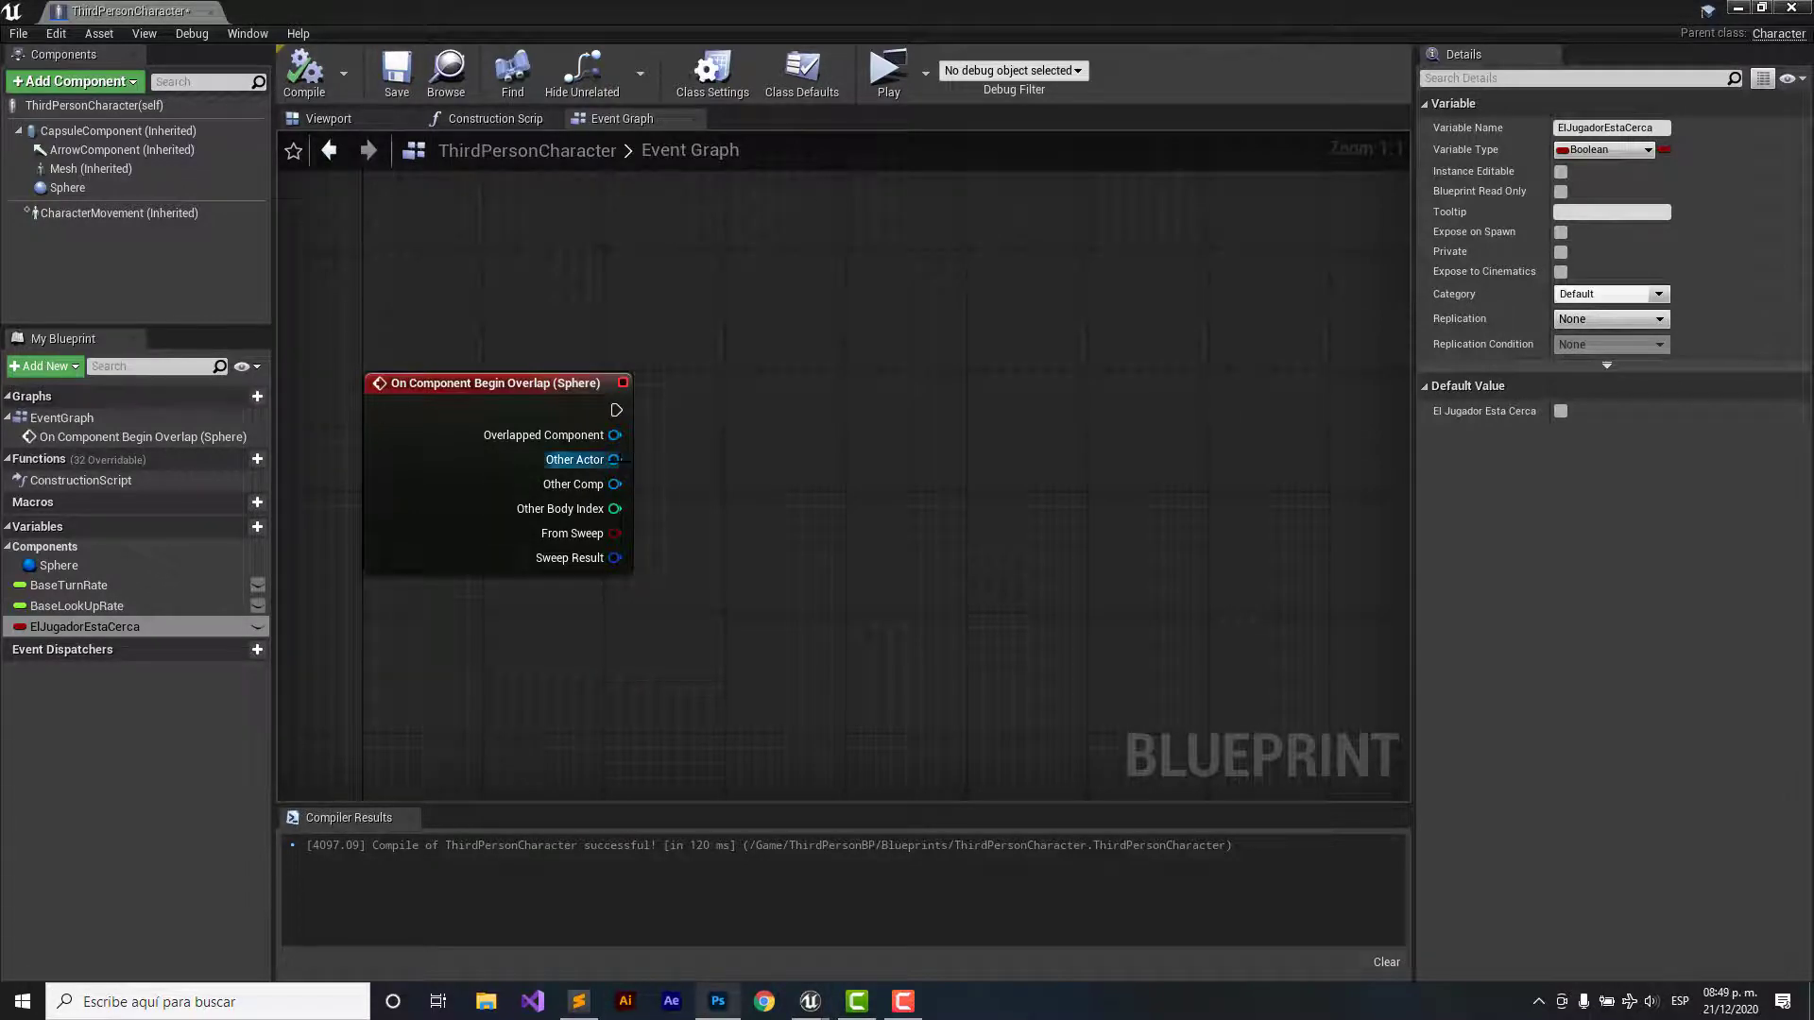
- Wire the overlap's Other Actor into an Actor Has Tag node checking for tag Jugador
drag(614, 459, 755, 532)
drag(755, 531, 756, 530)
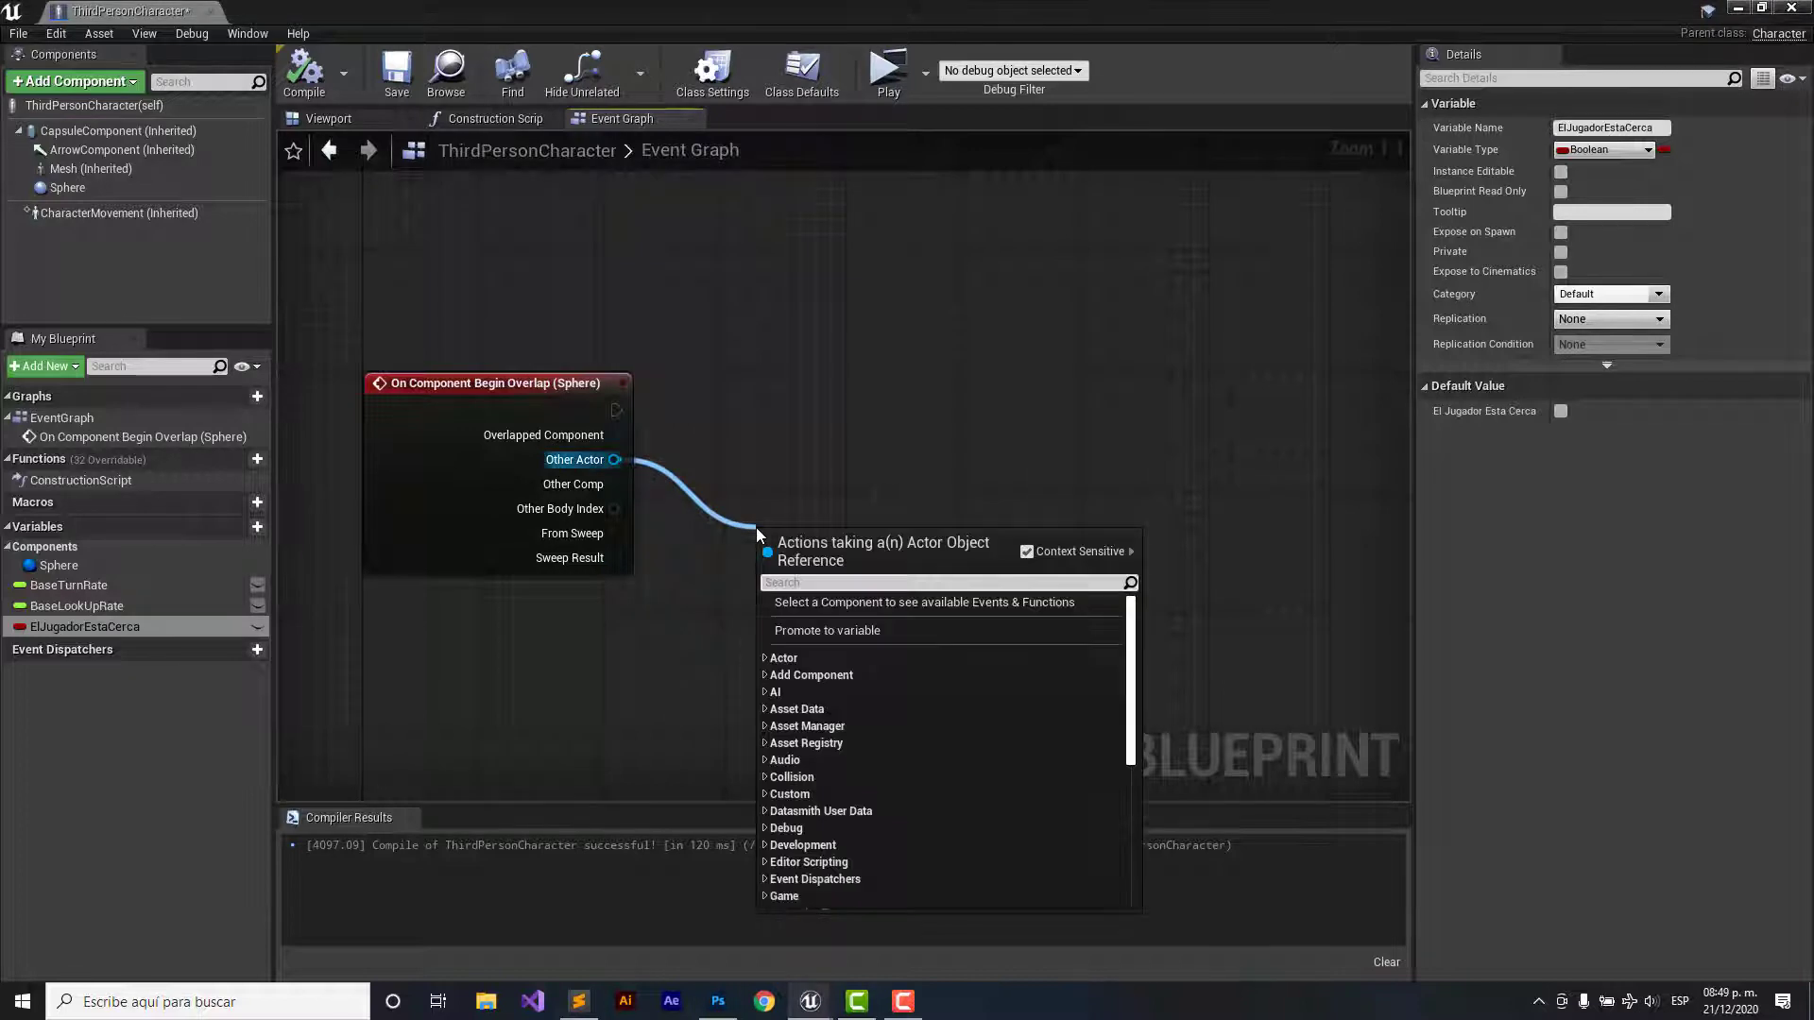
text(actorhas)
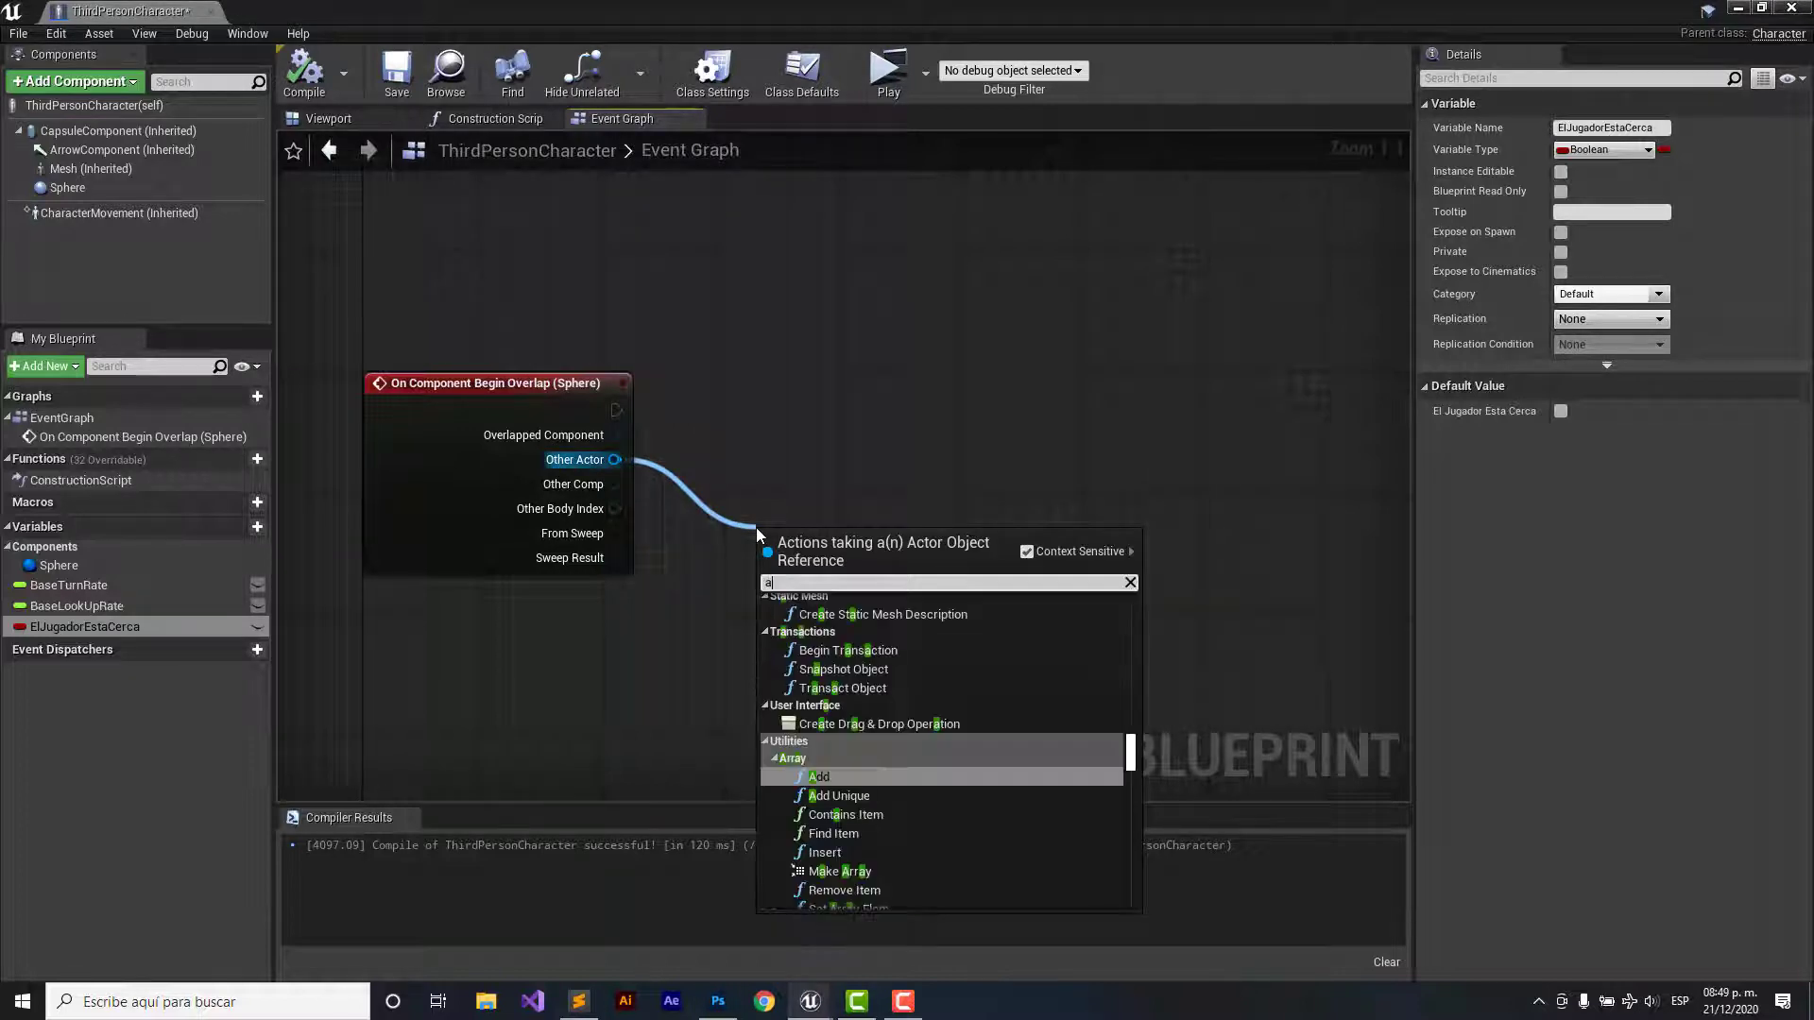
key(Return)
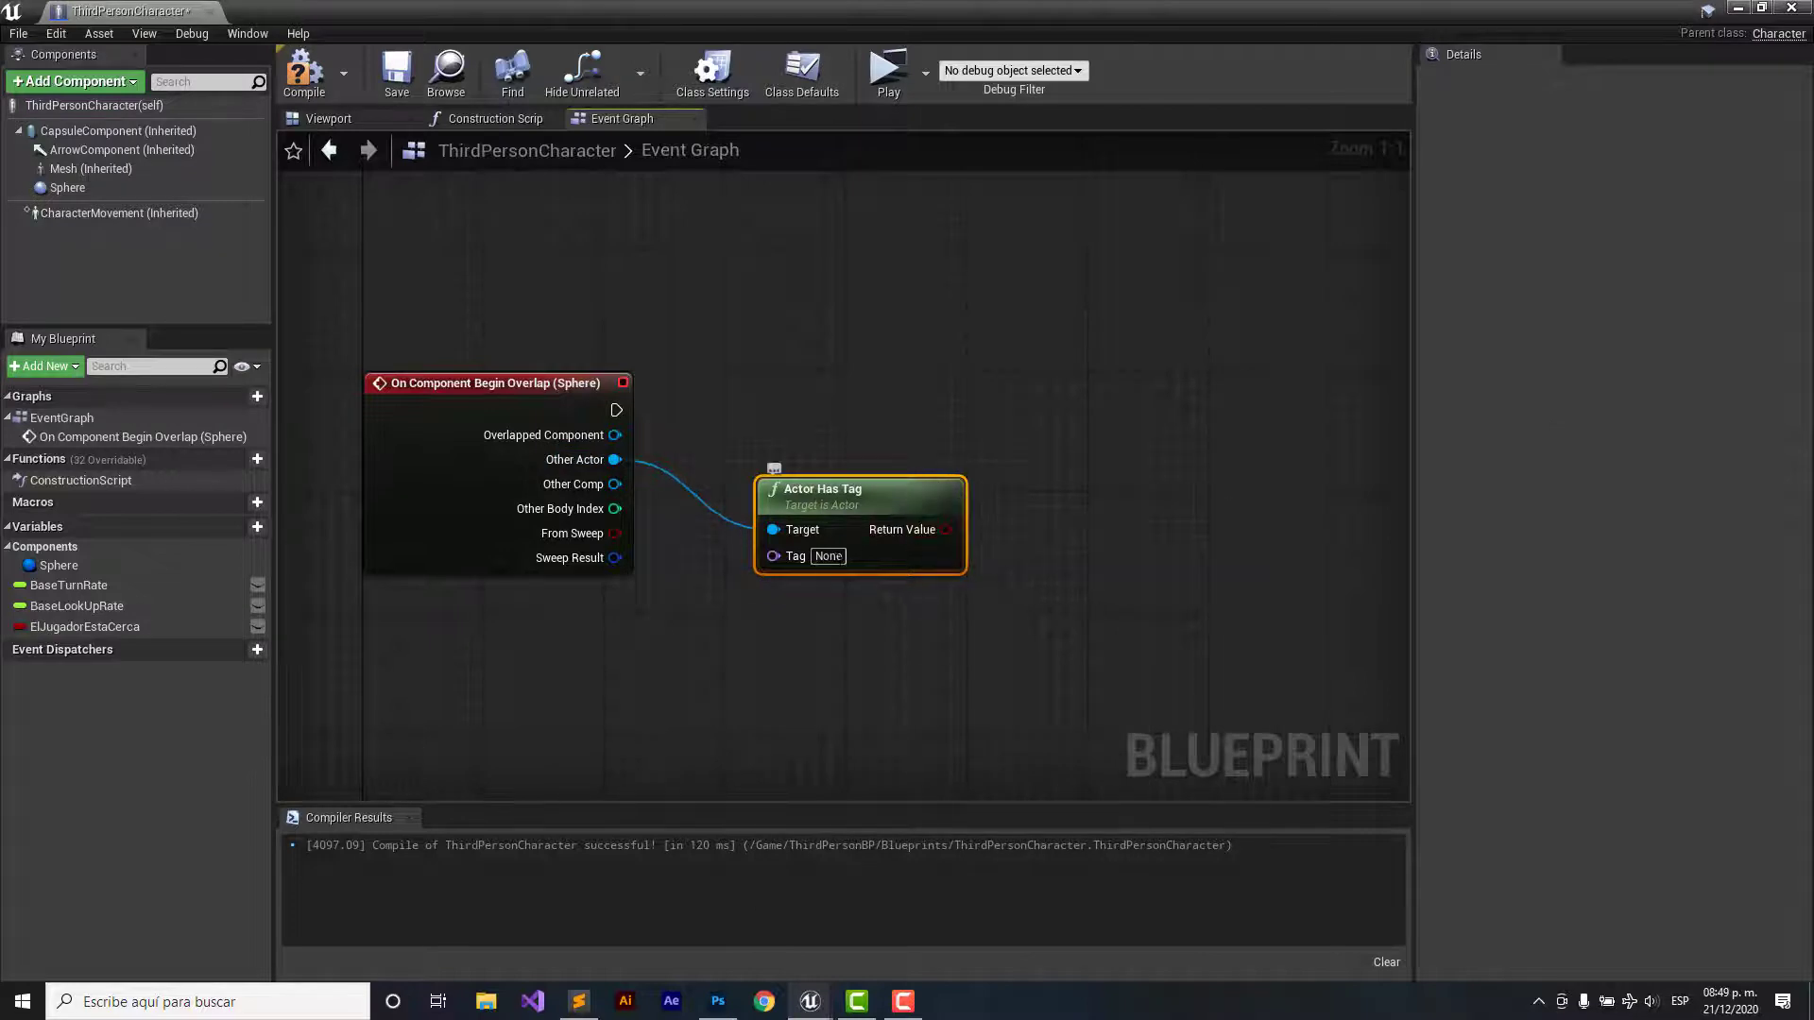
click(829, 555)
text(El)
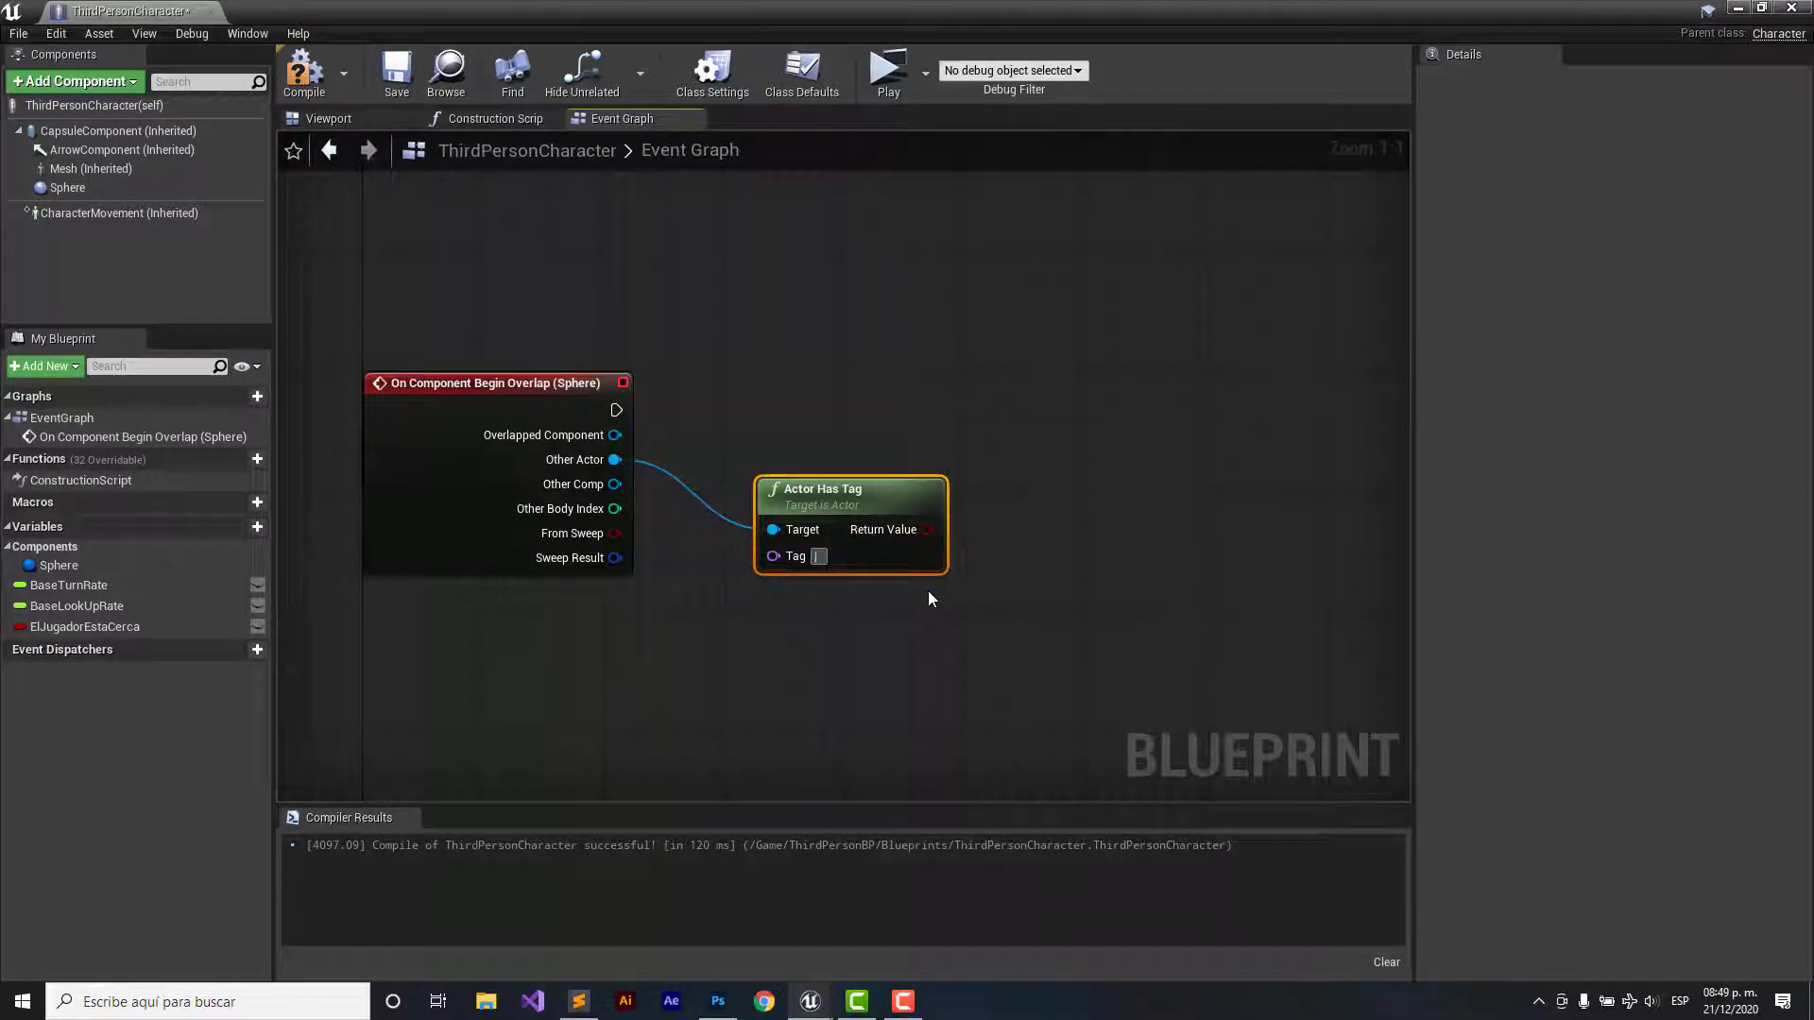
text(Jugador)
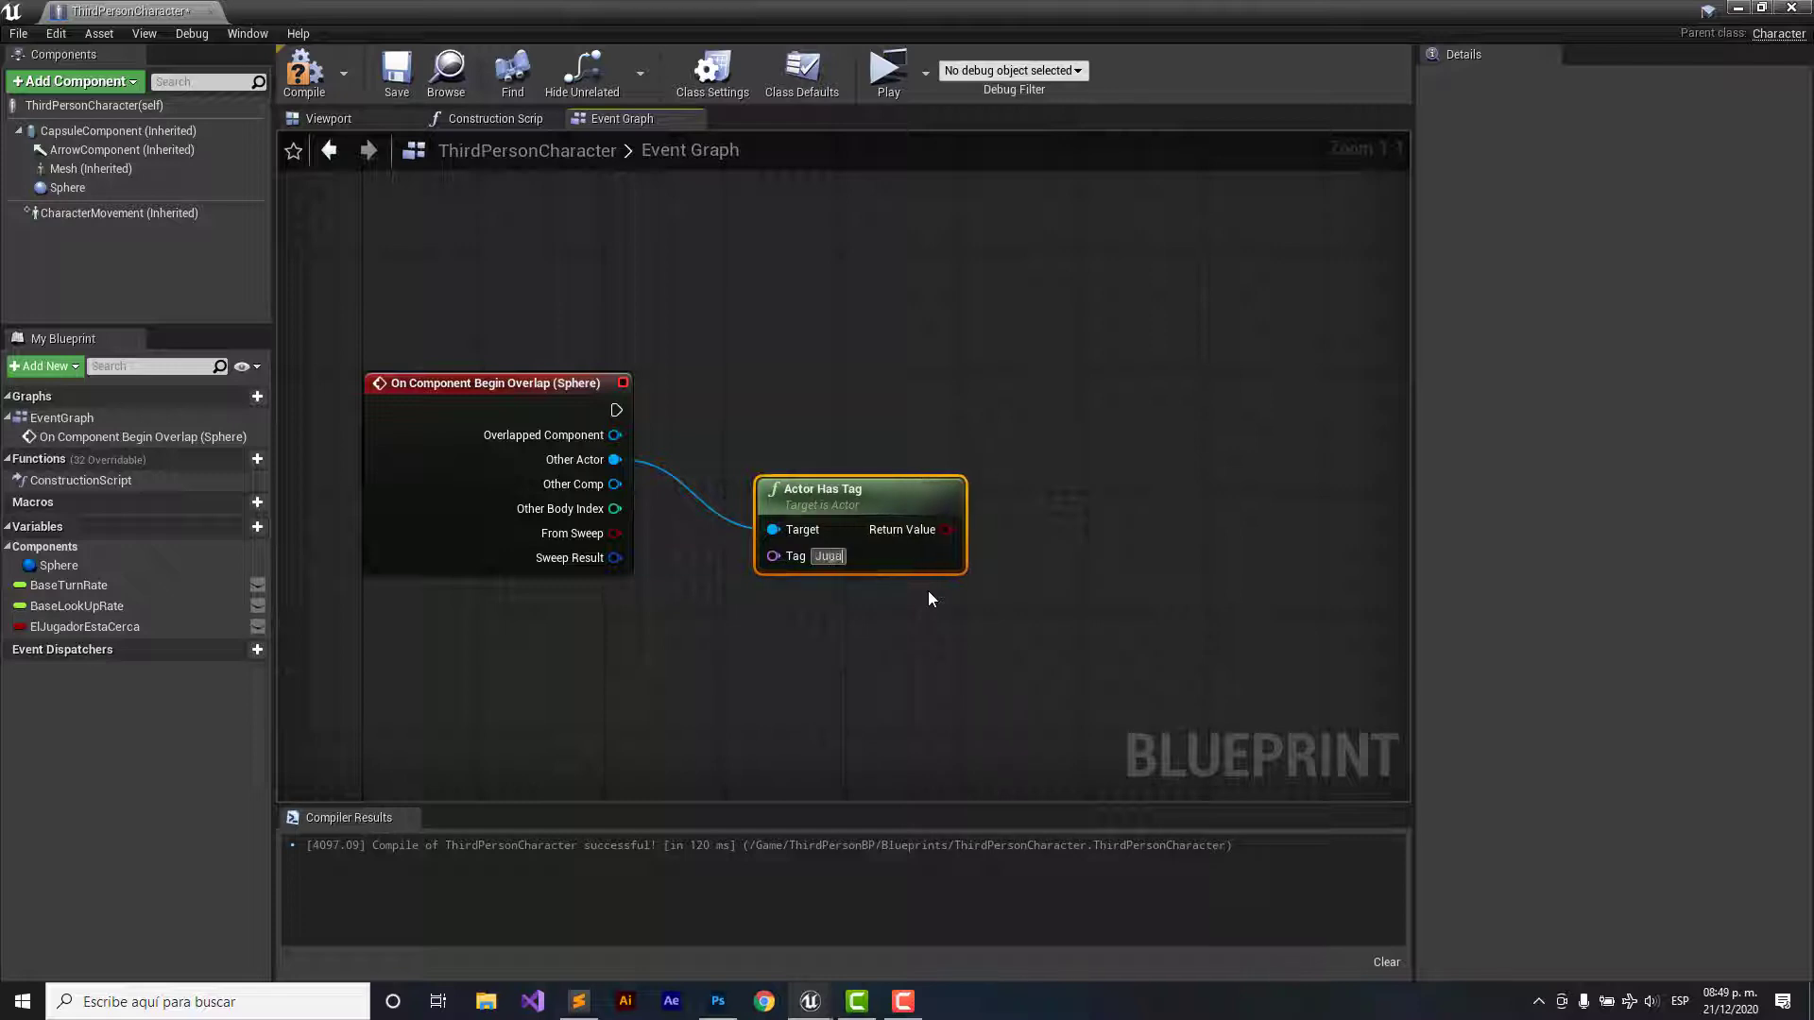
key(Return)
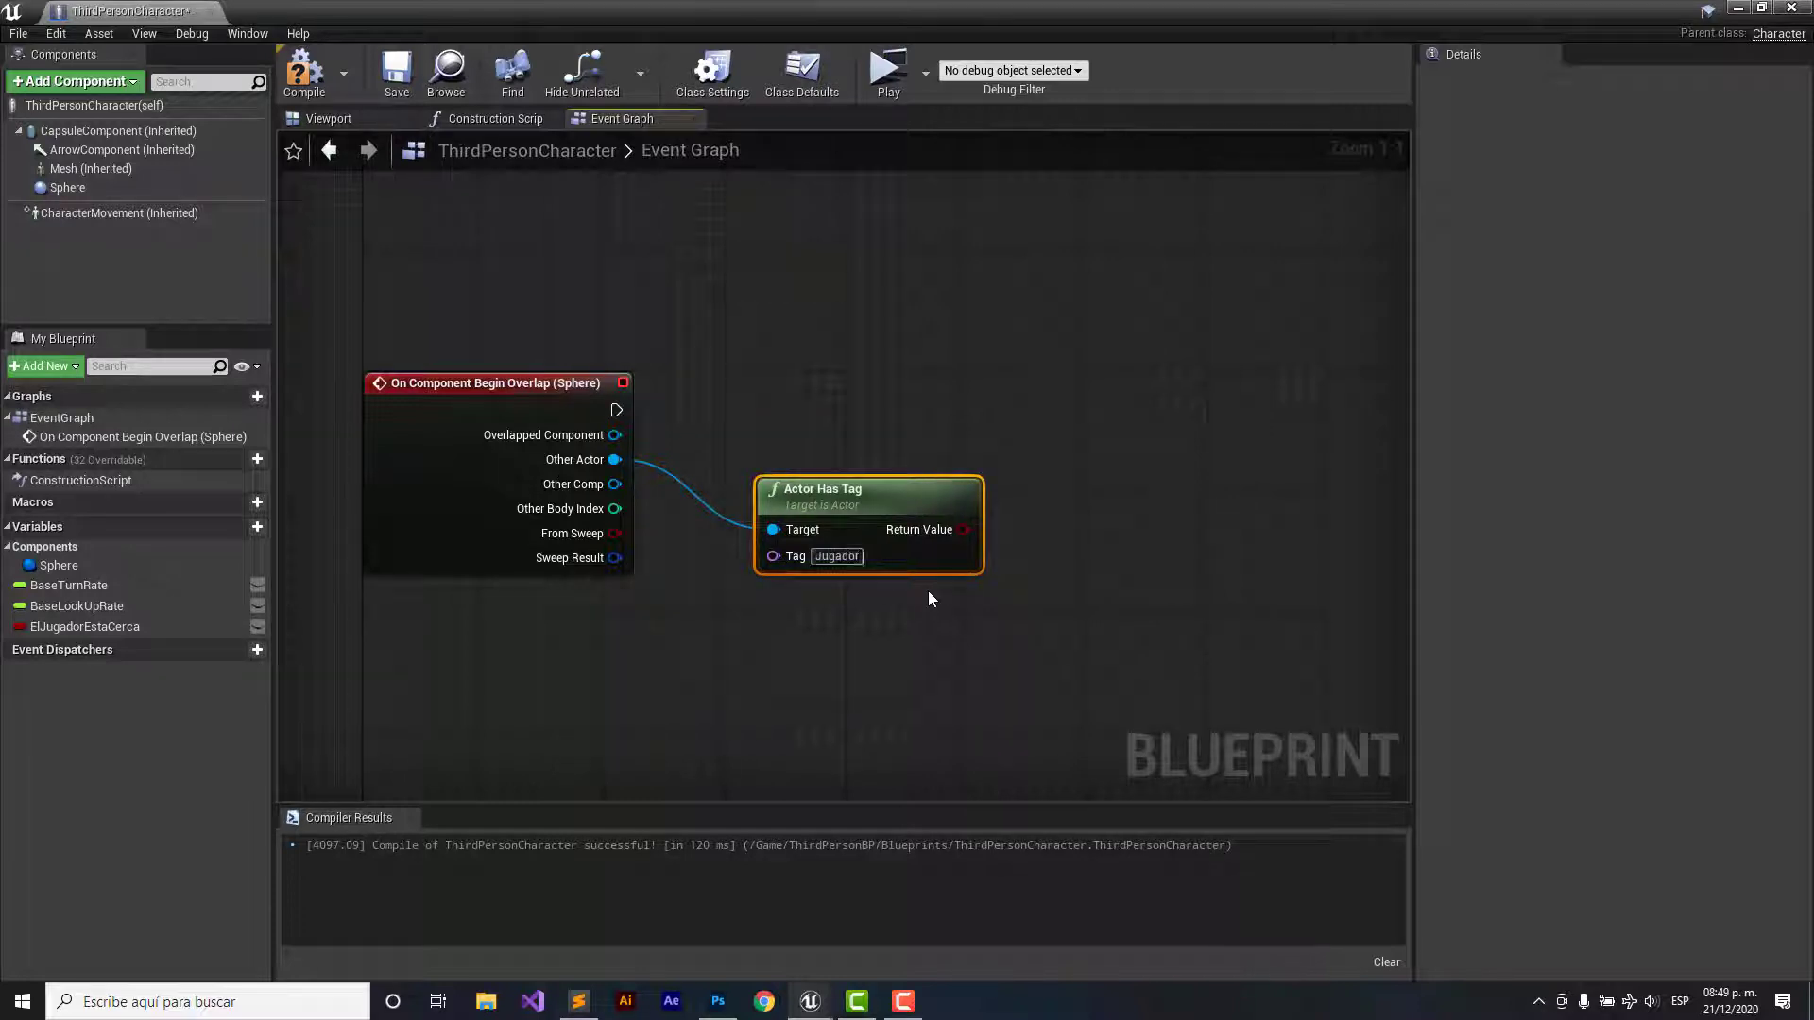
click(950, 373)
right_drag(978, 368, 900, 382)
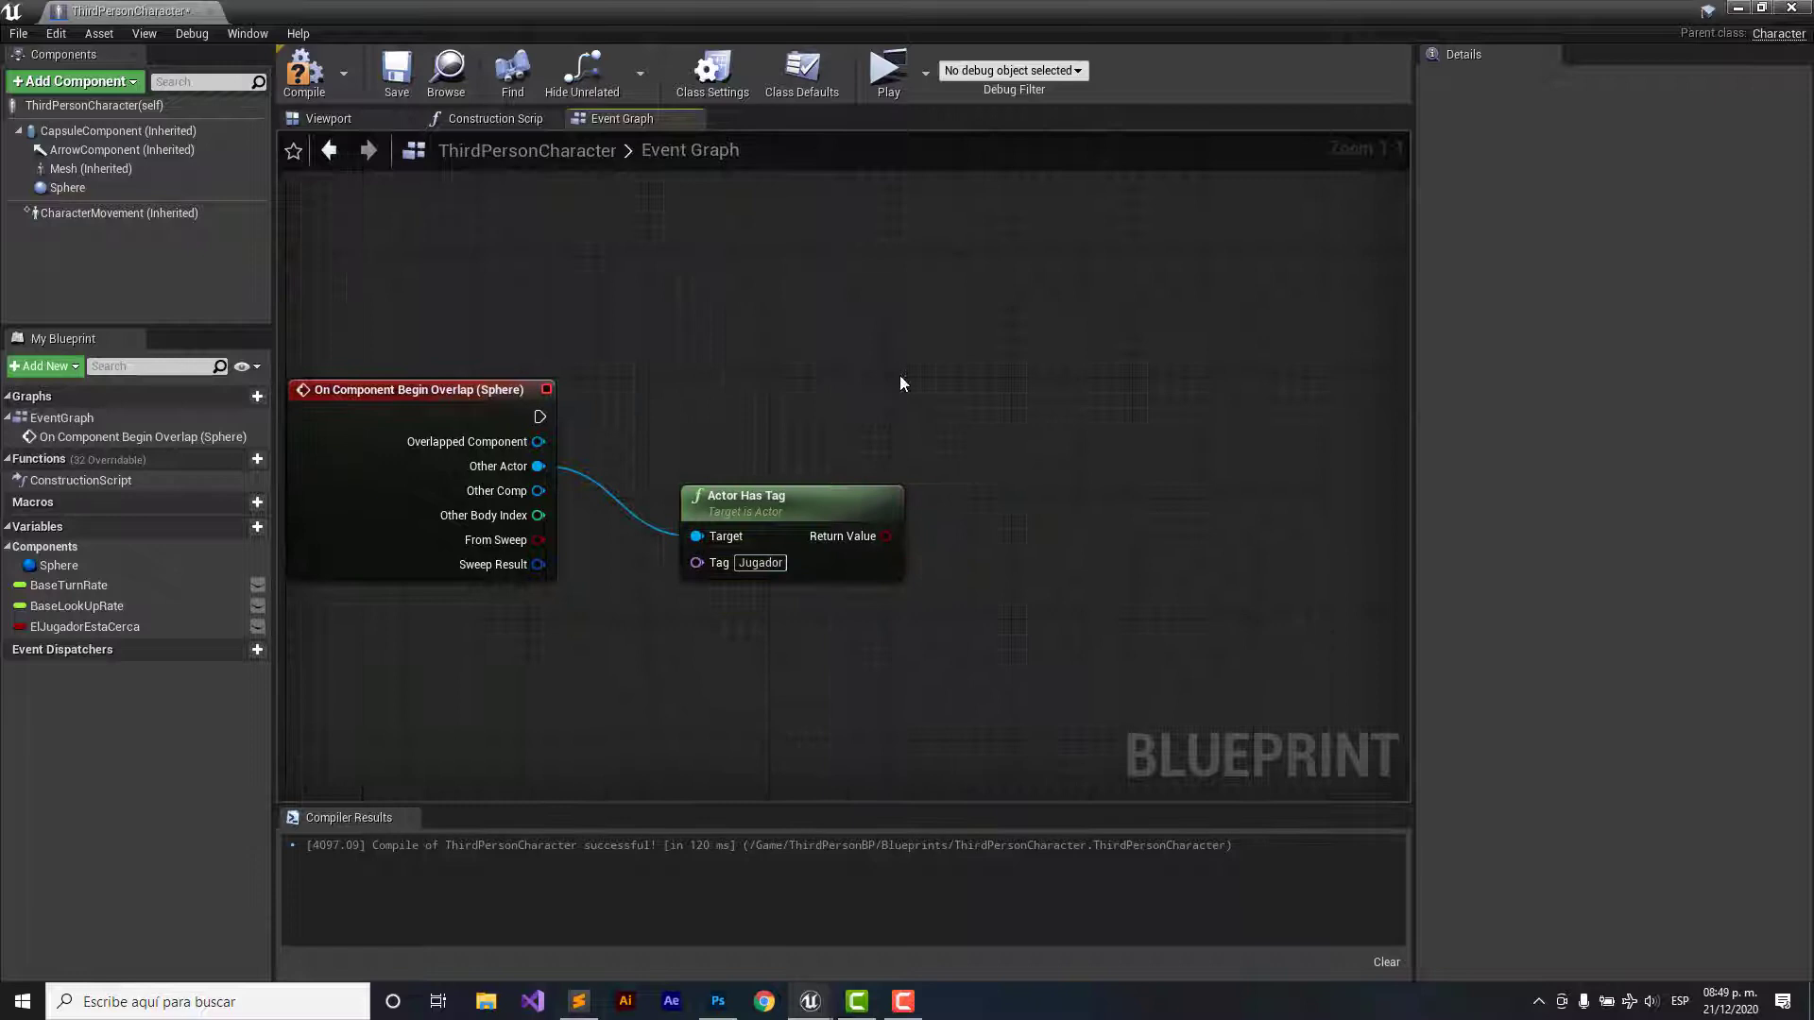
- Add a Branch fed by the overlap event, with Actor Has Tag as its condition
right_click(1031, 445)
text(branch)
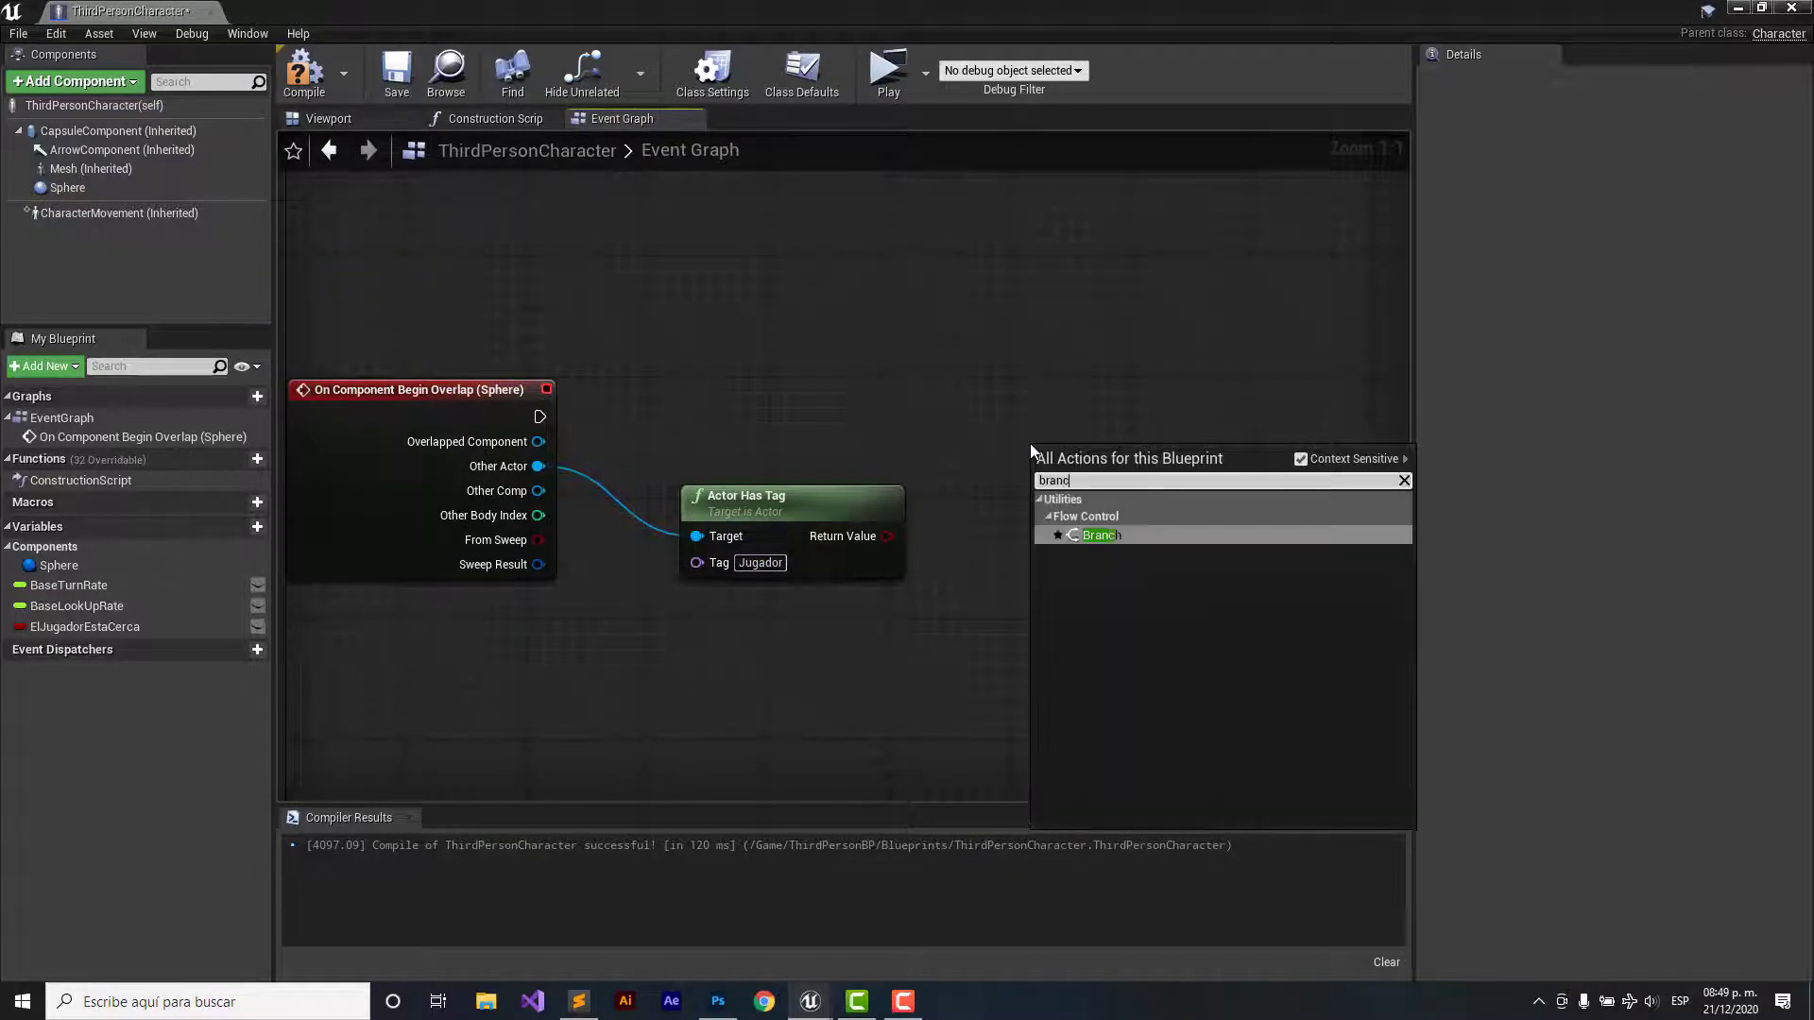
key(Return)
drag(1105, 453, 1060, 439)
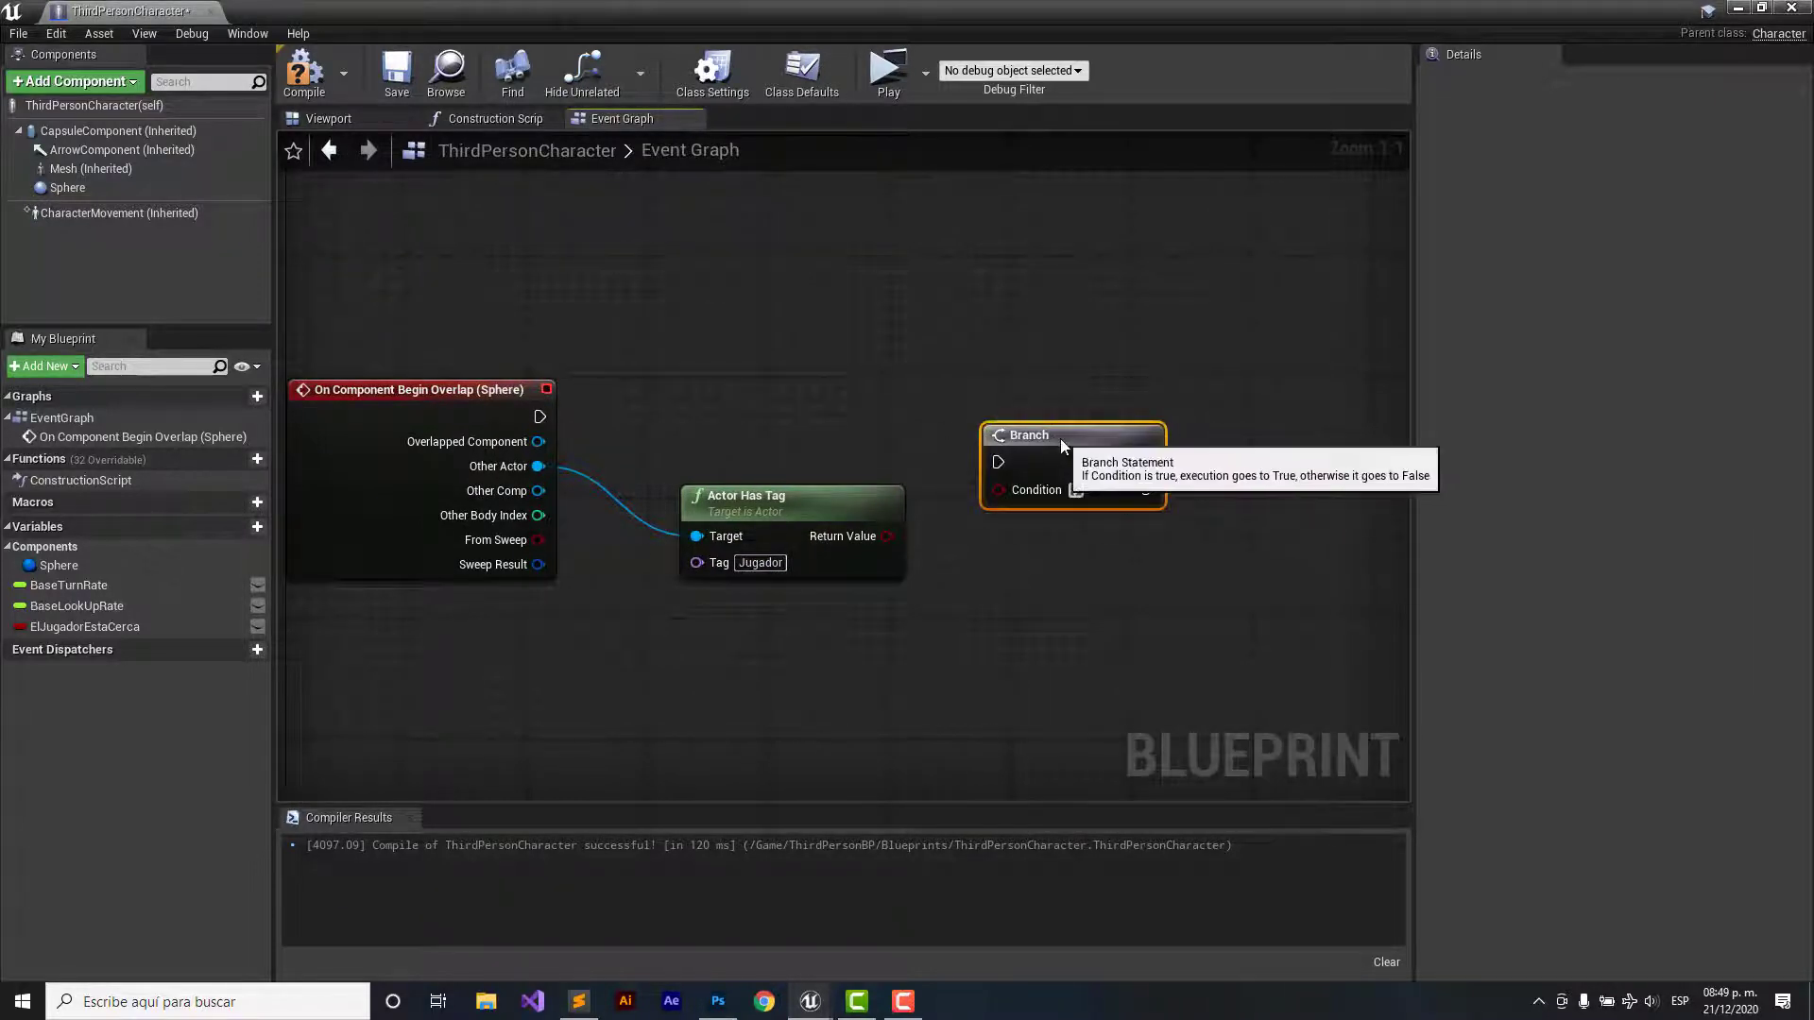
drag(884, 536, 999, 488)
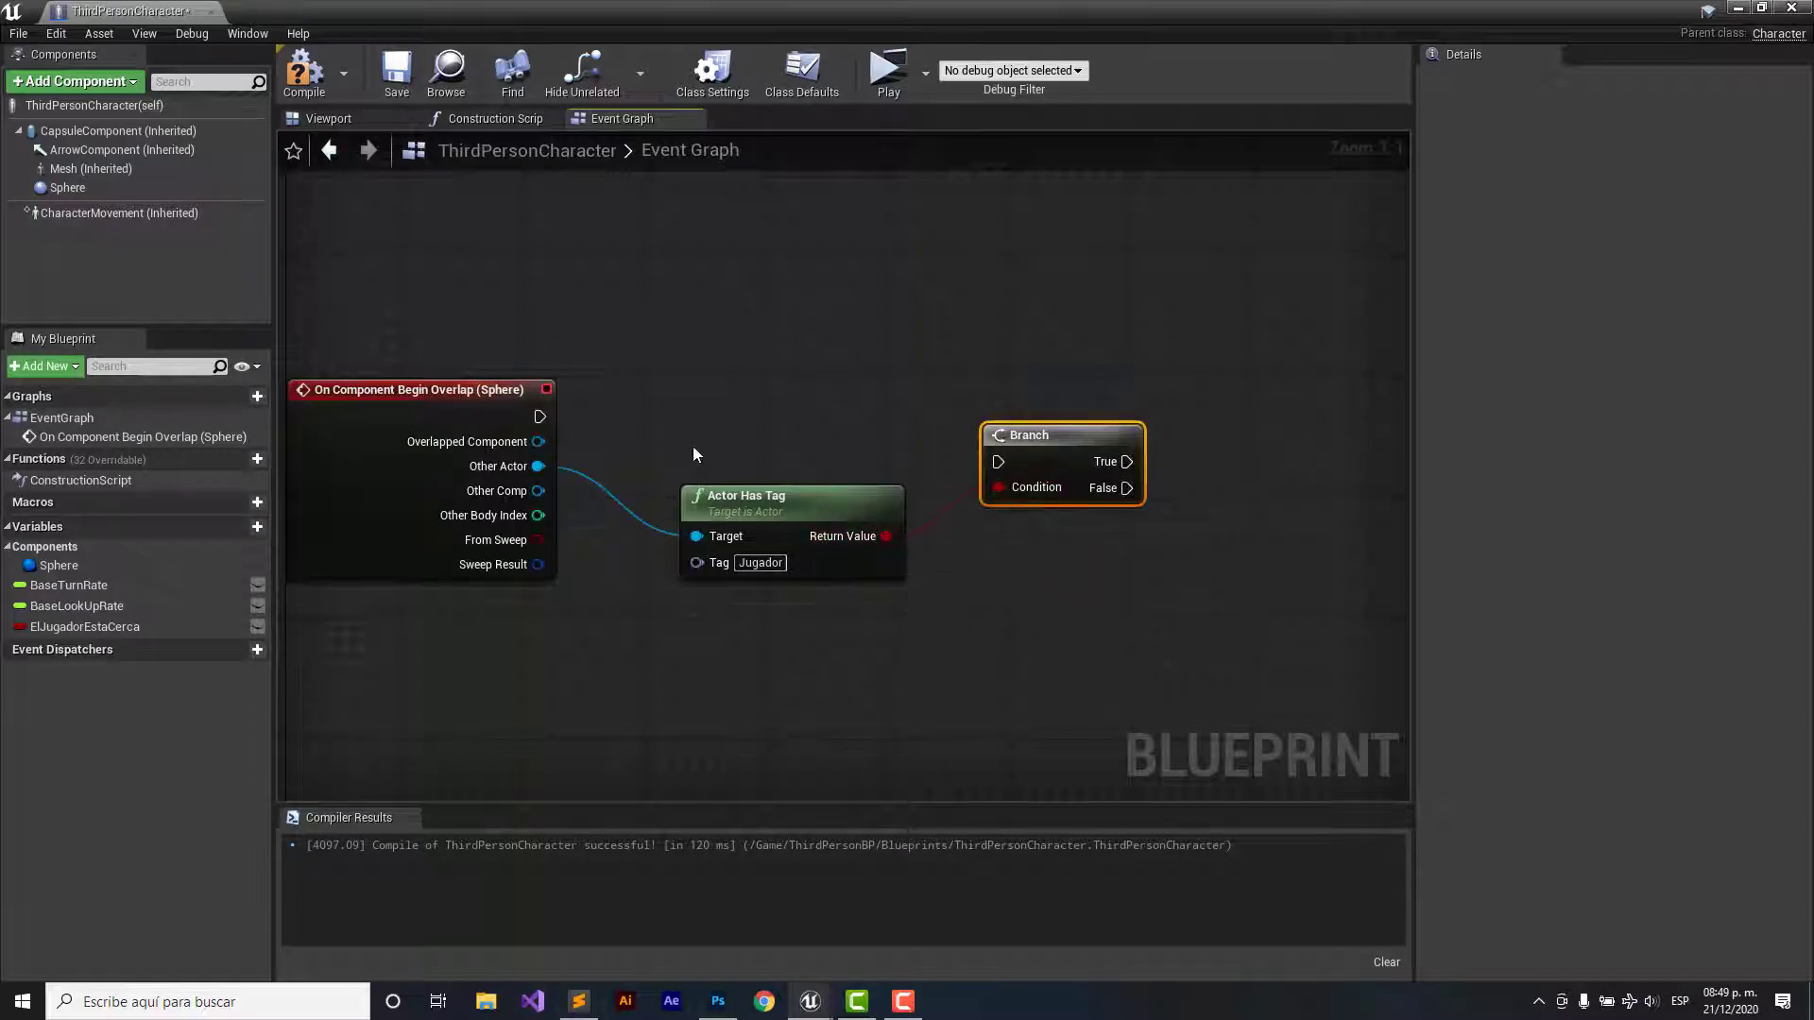
mouse_move(540, 417)
mouse_down()
mouse_move(1001, 459)
mouse_move(1009, 390)
mouse_up()
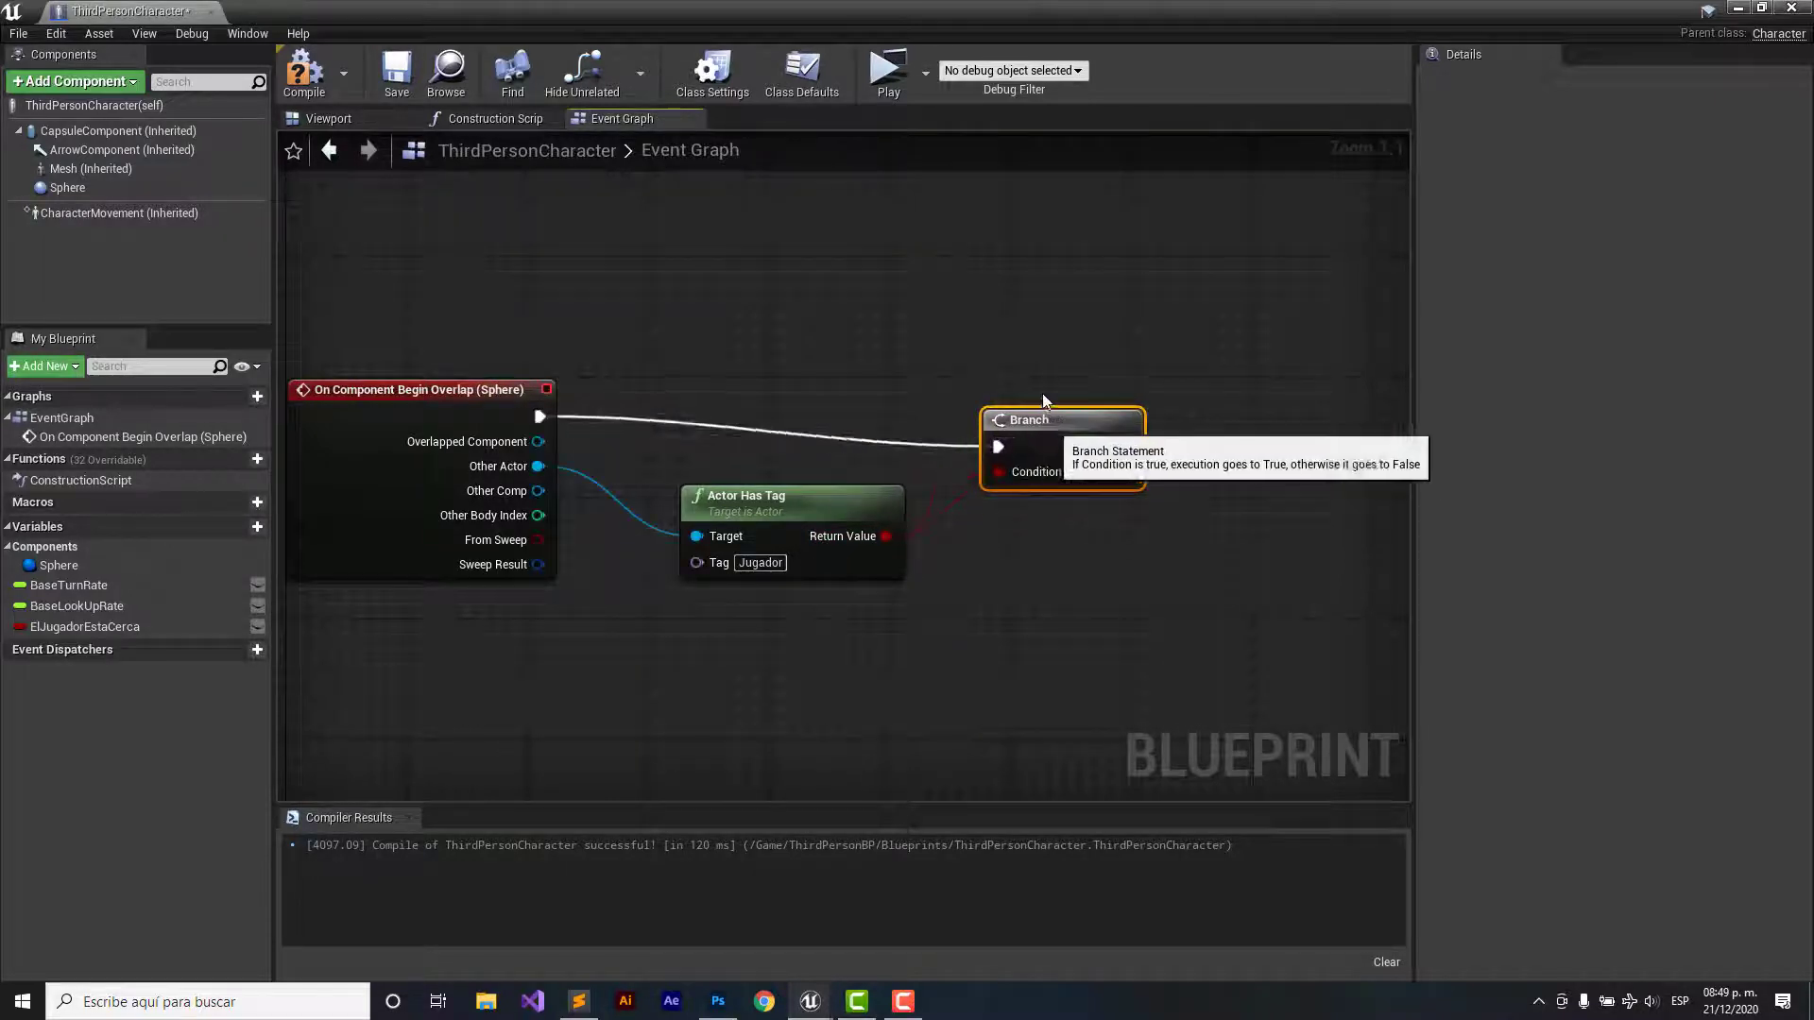
- From the Branch's True output, set ElJugadorEstaCerca to true with a SET node
drag(85, 626, 1198, 416)
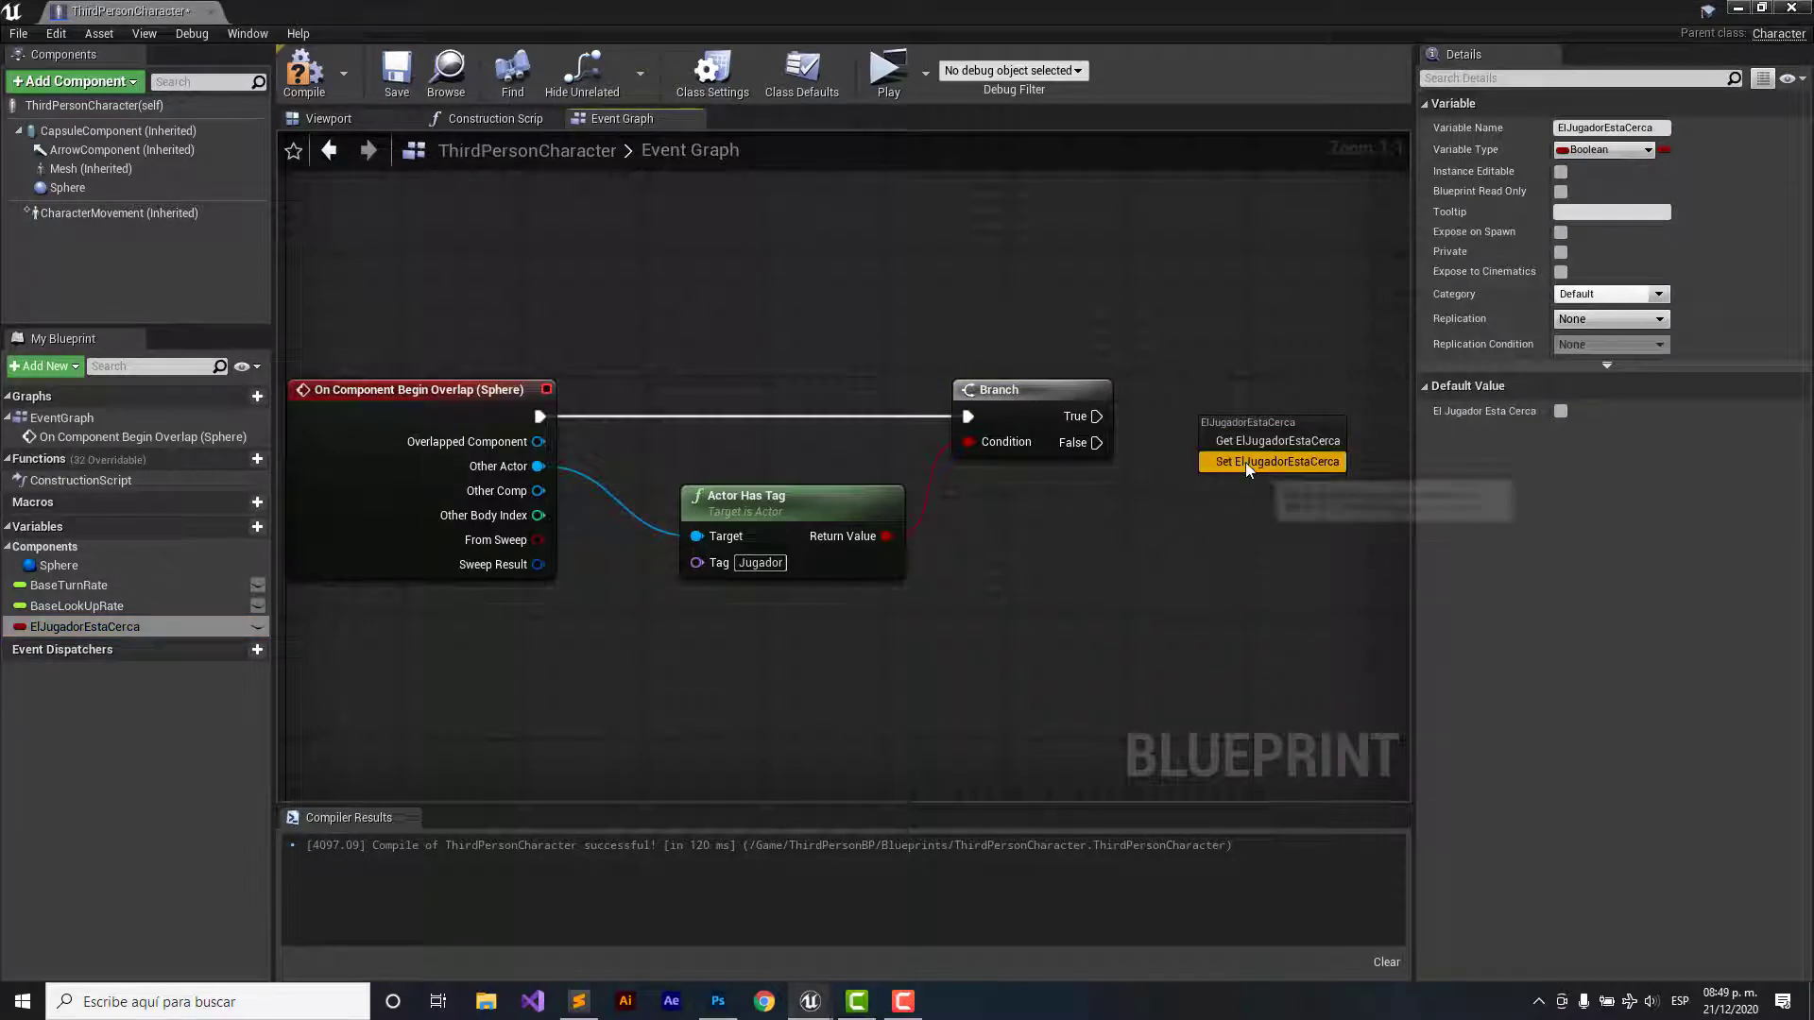
click(1245, 462)
right_drag(1217, 338, 967, 342)
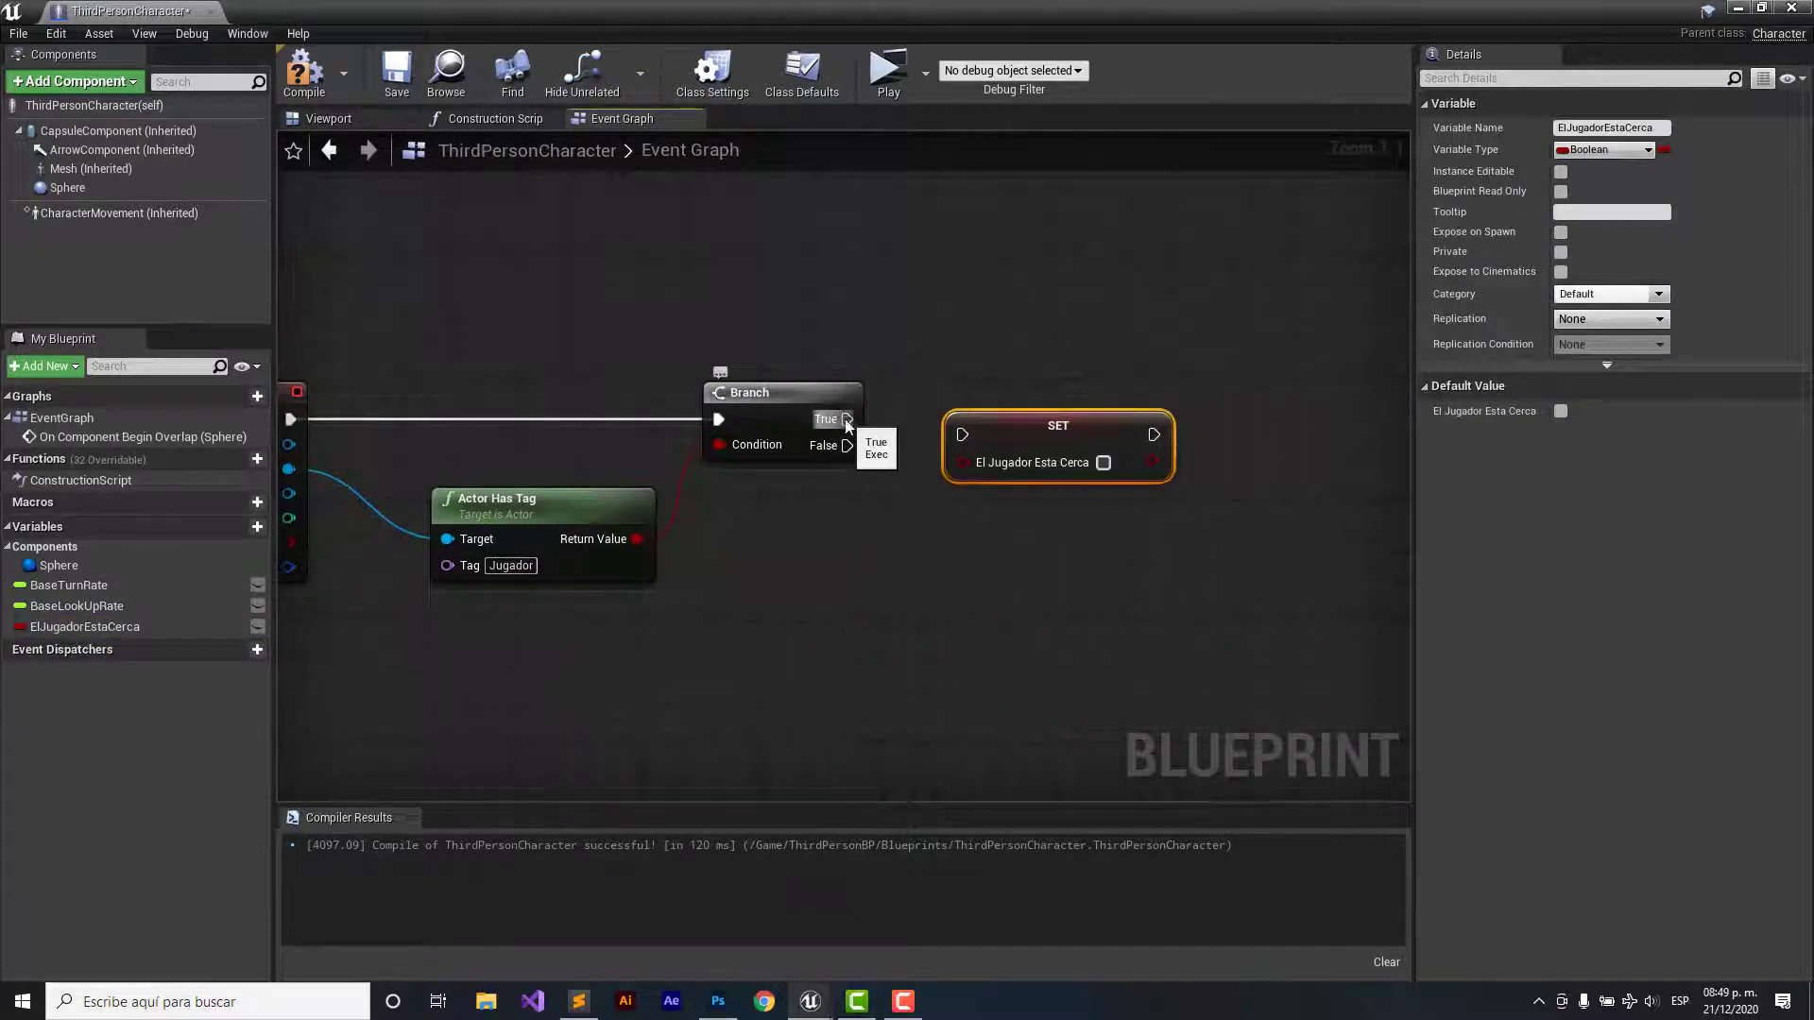
mouse_move(848, 419)
mouse_down()
mouse_move(963, 434)
mouse_move(1012, 395)
mouse_up()
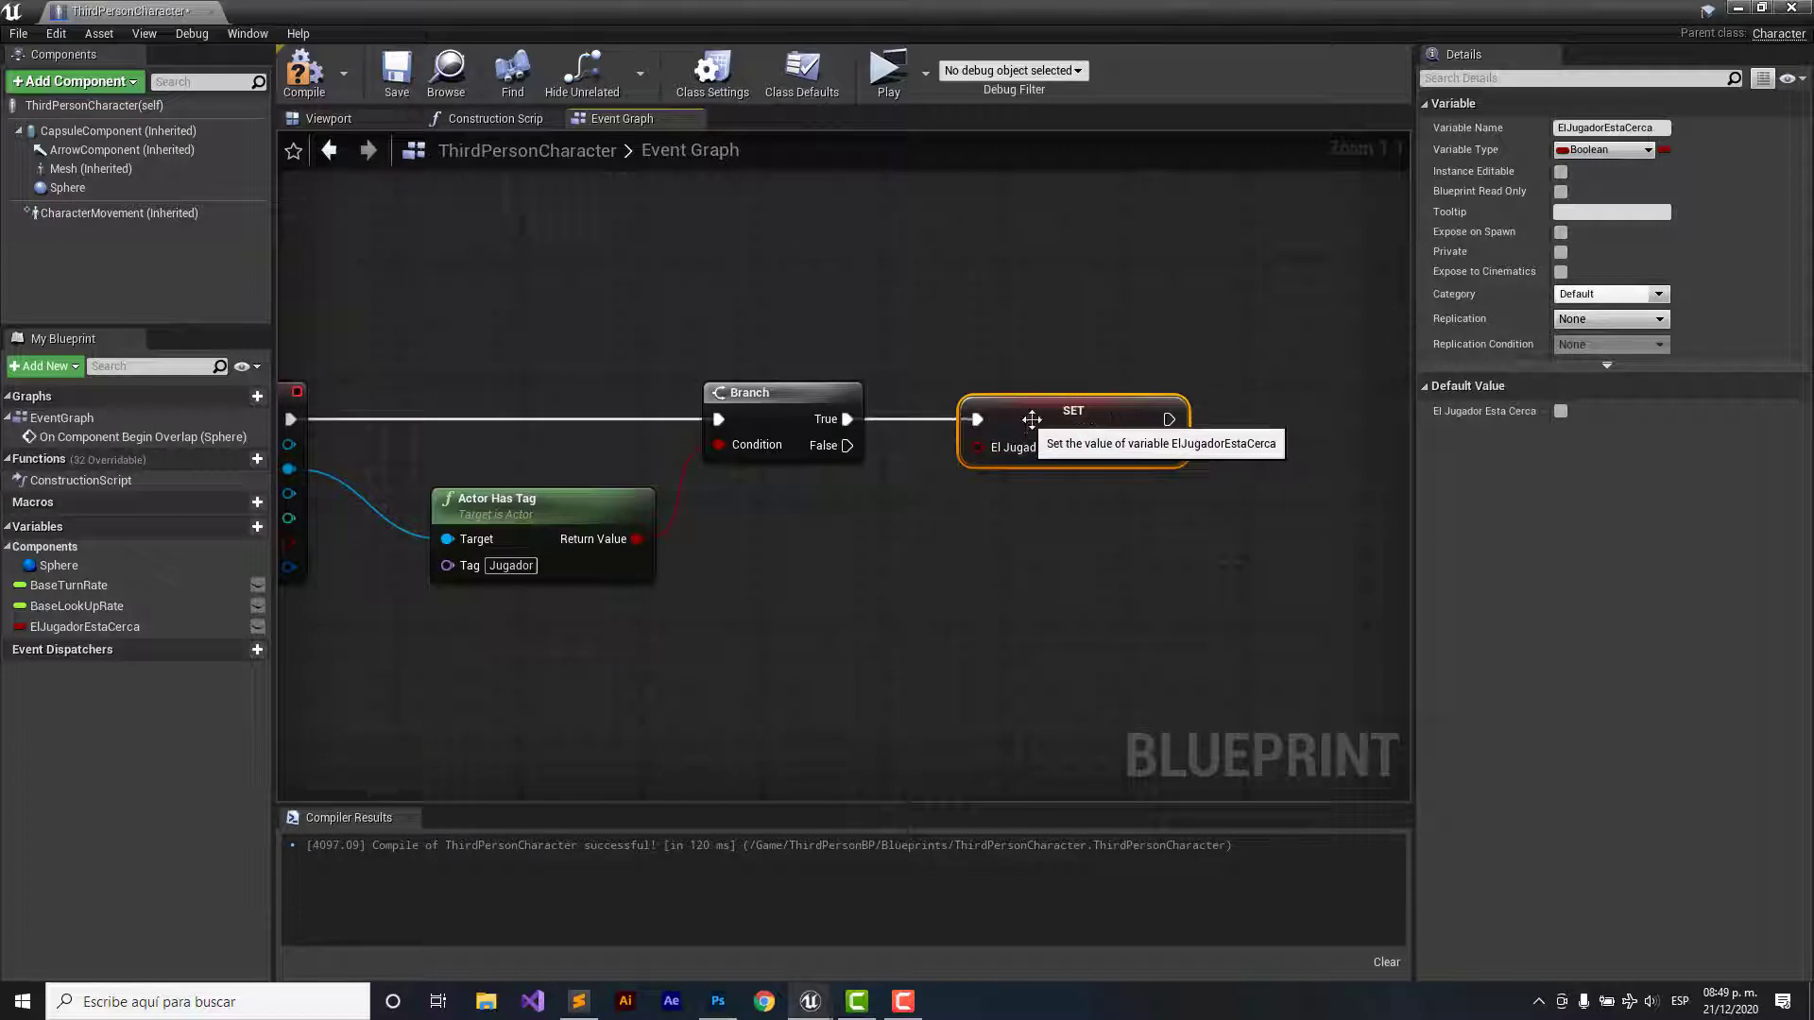
click(1118, 447)
right_drag(1029, 571, 1286, 572)
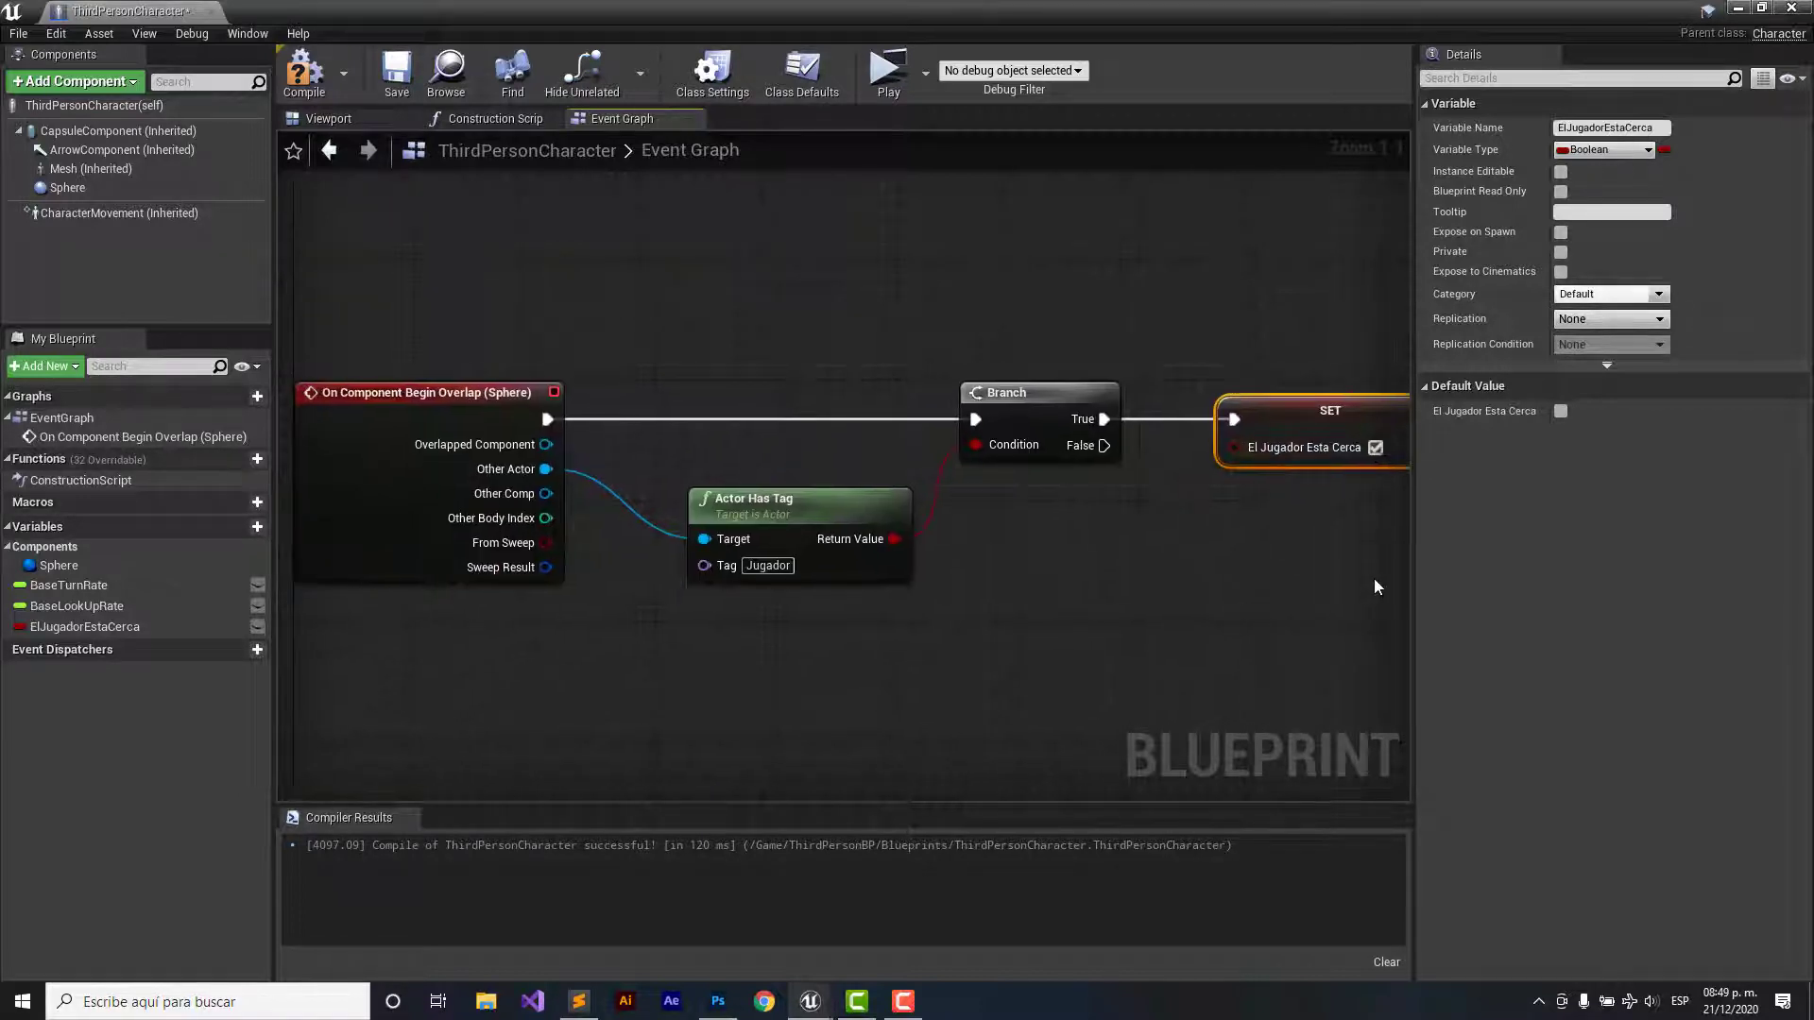
drag(1419, 552, 1634, 552)
right_drag(1287, 597, 1357, 581)
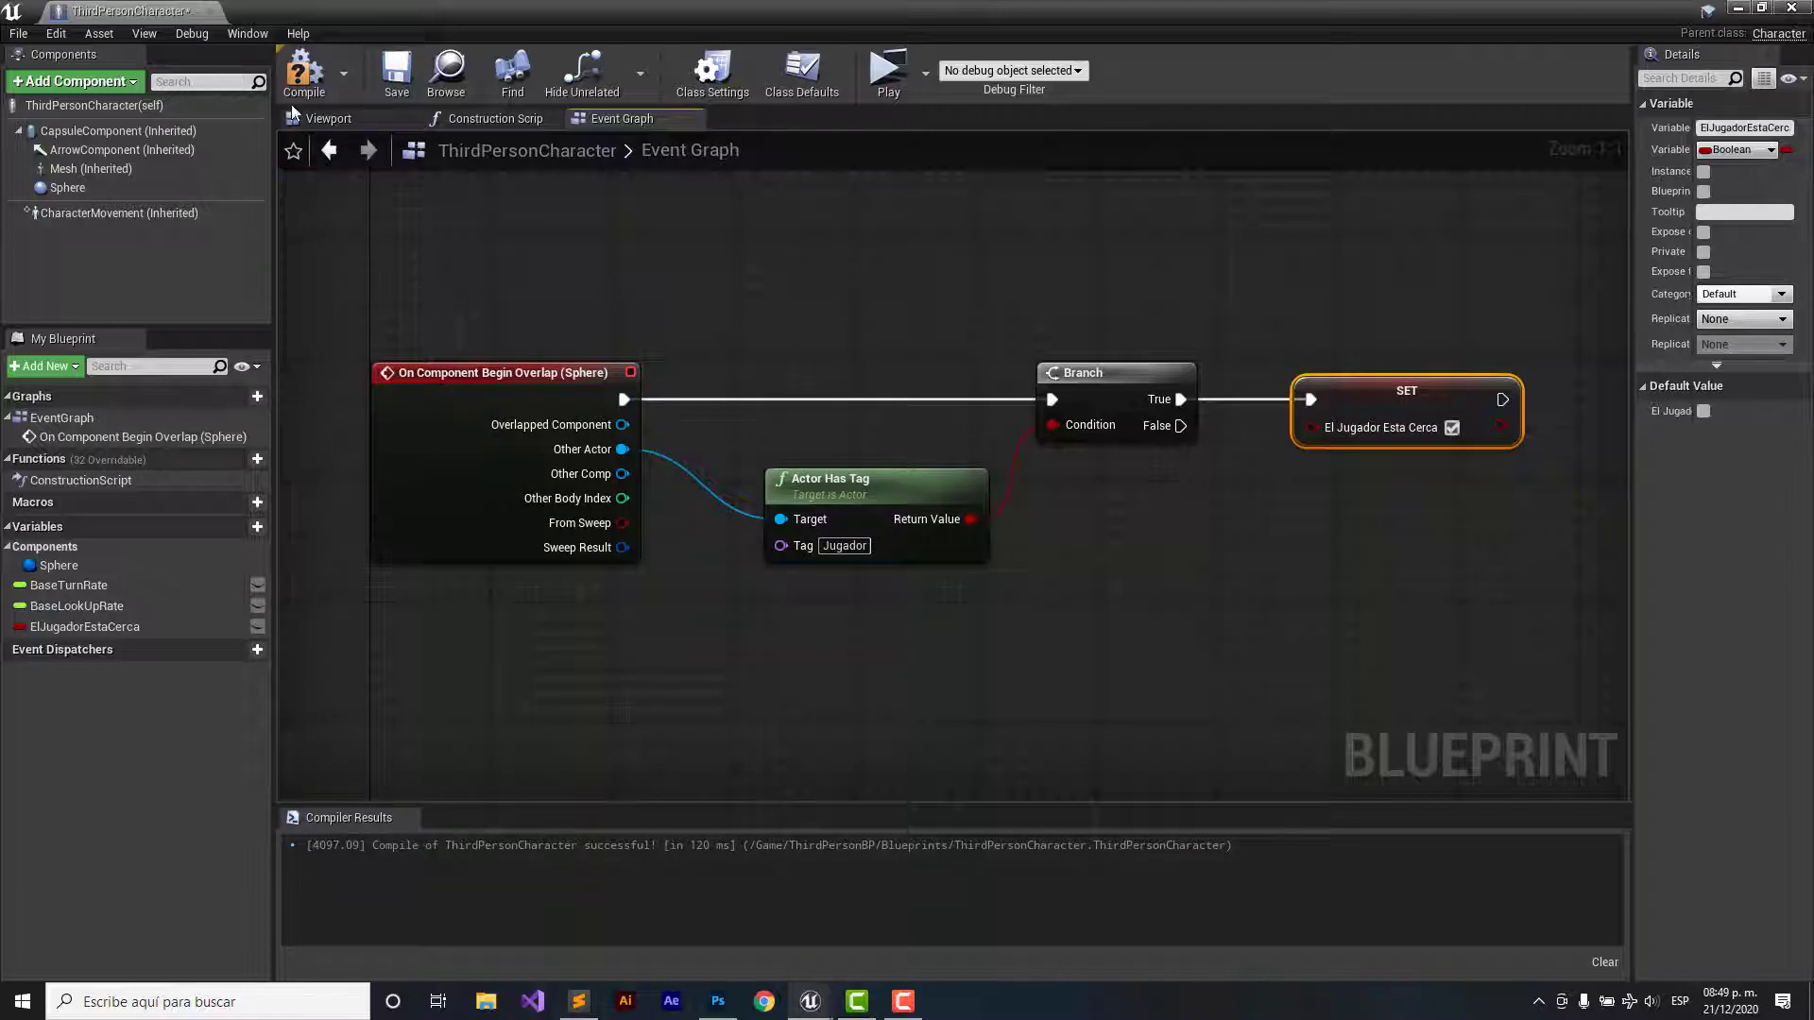
click(327, 118)
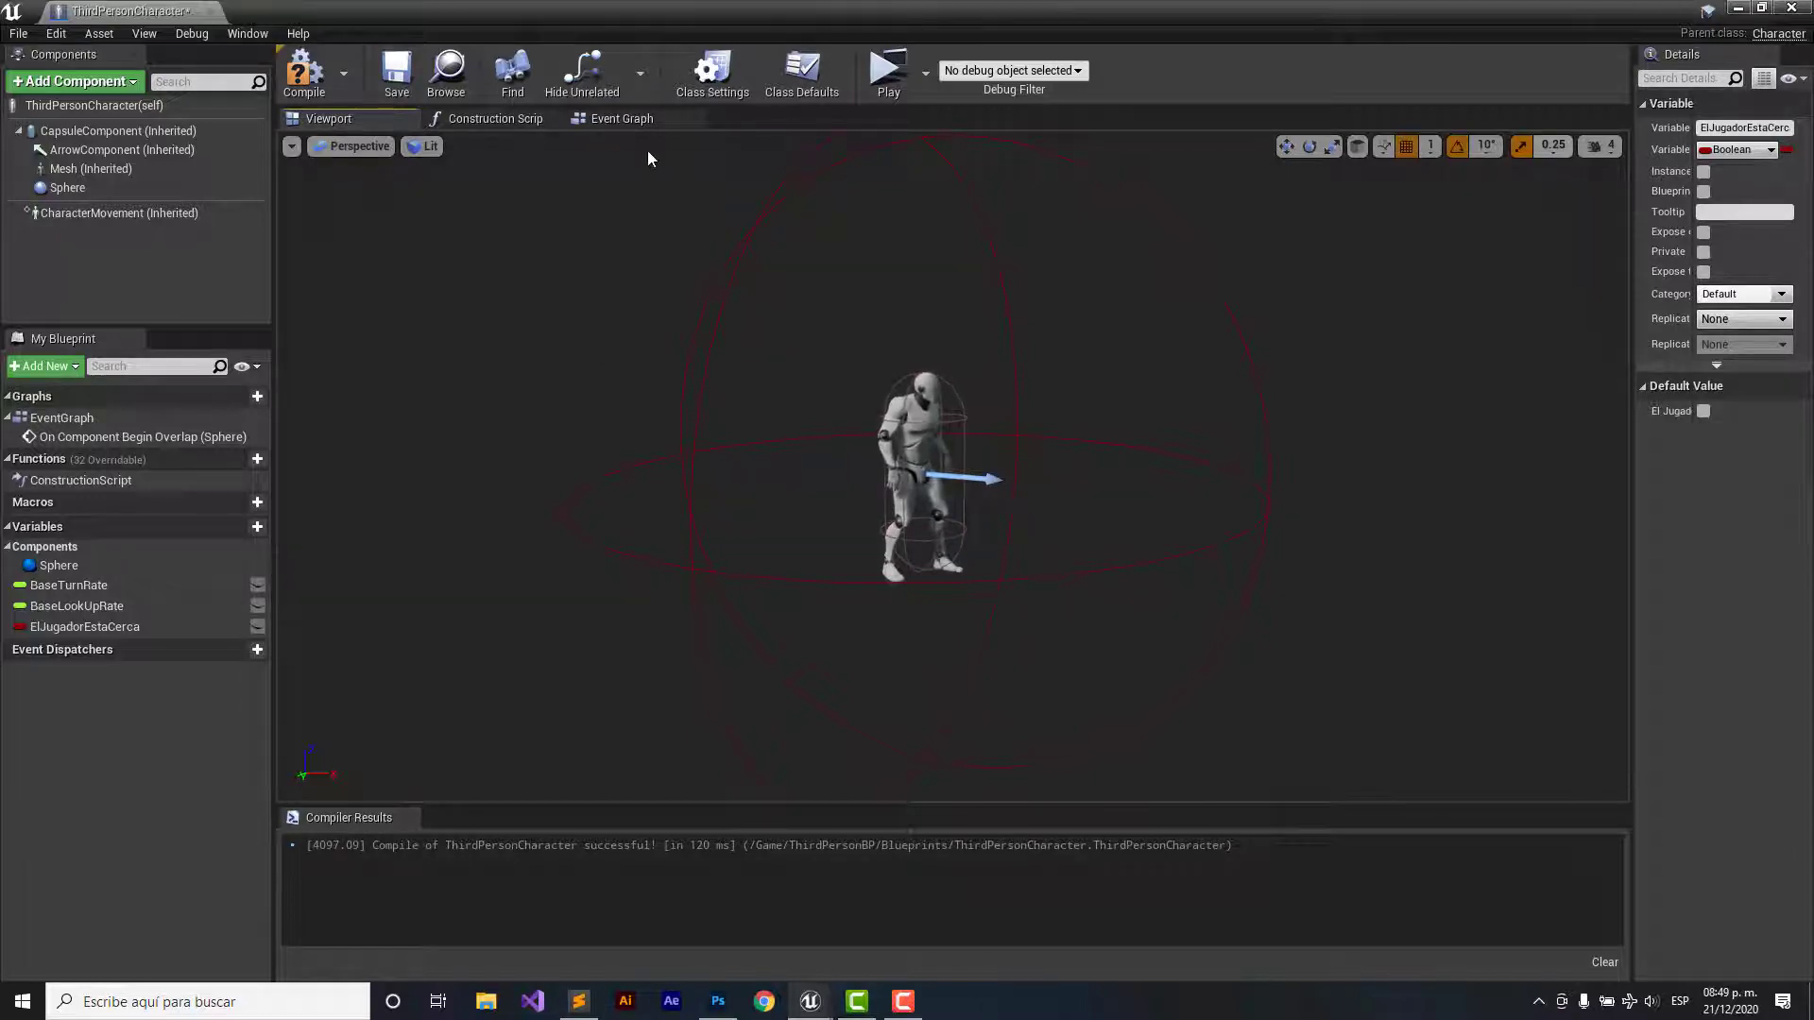
click(633, 121)
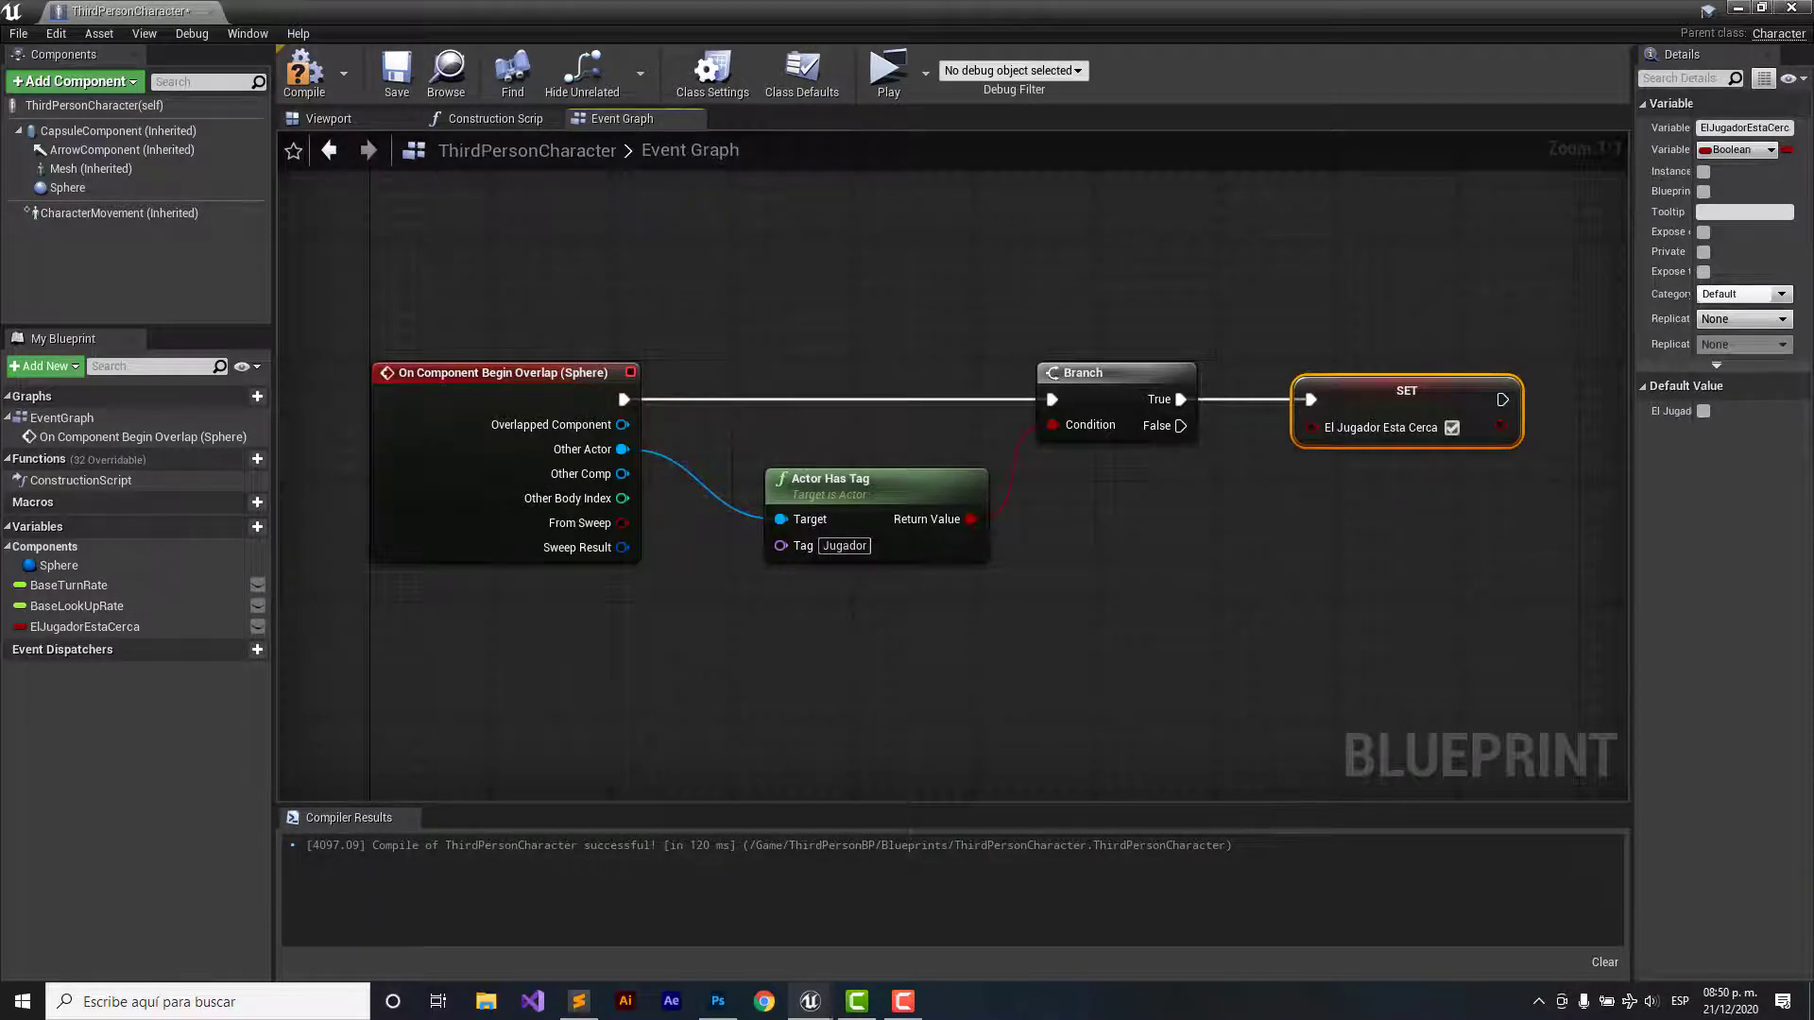
right_drag(998, 402, 865, 406)
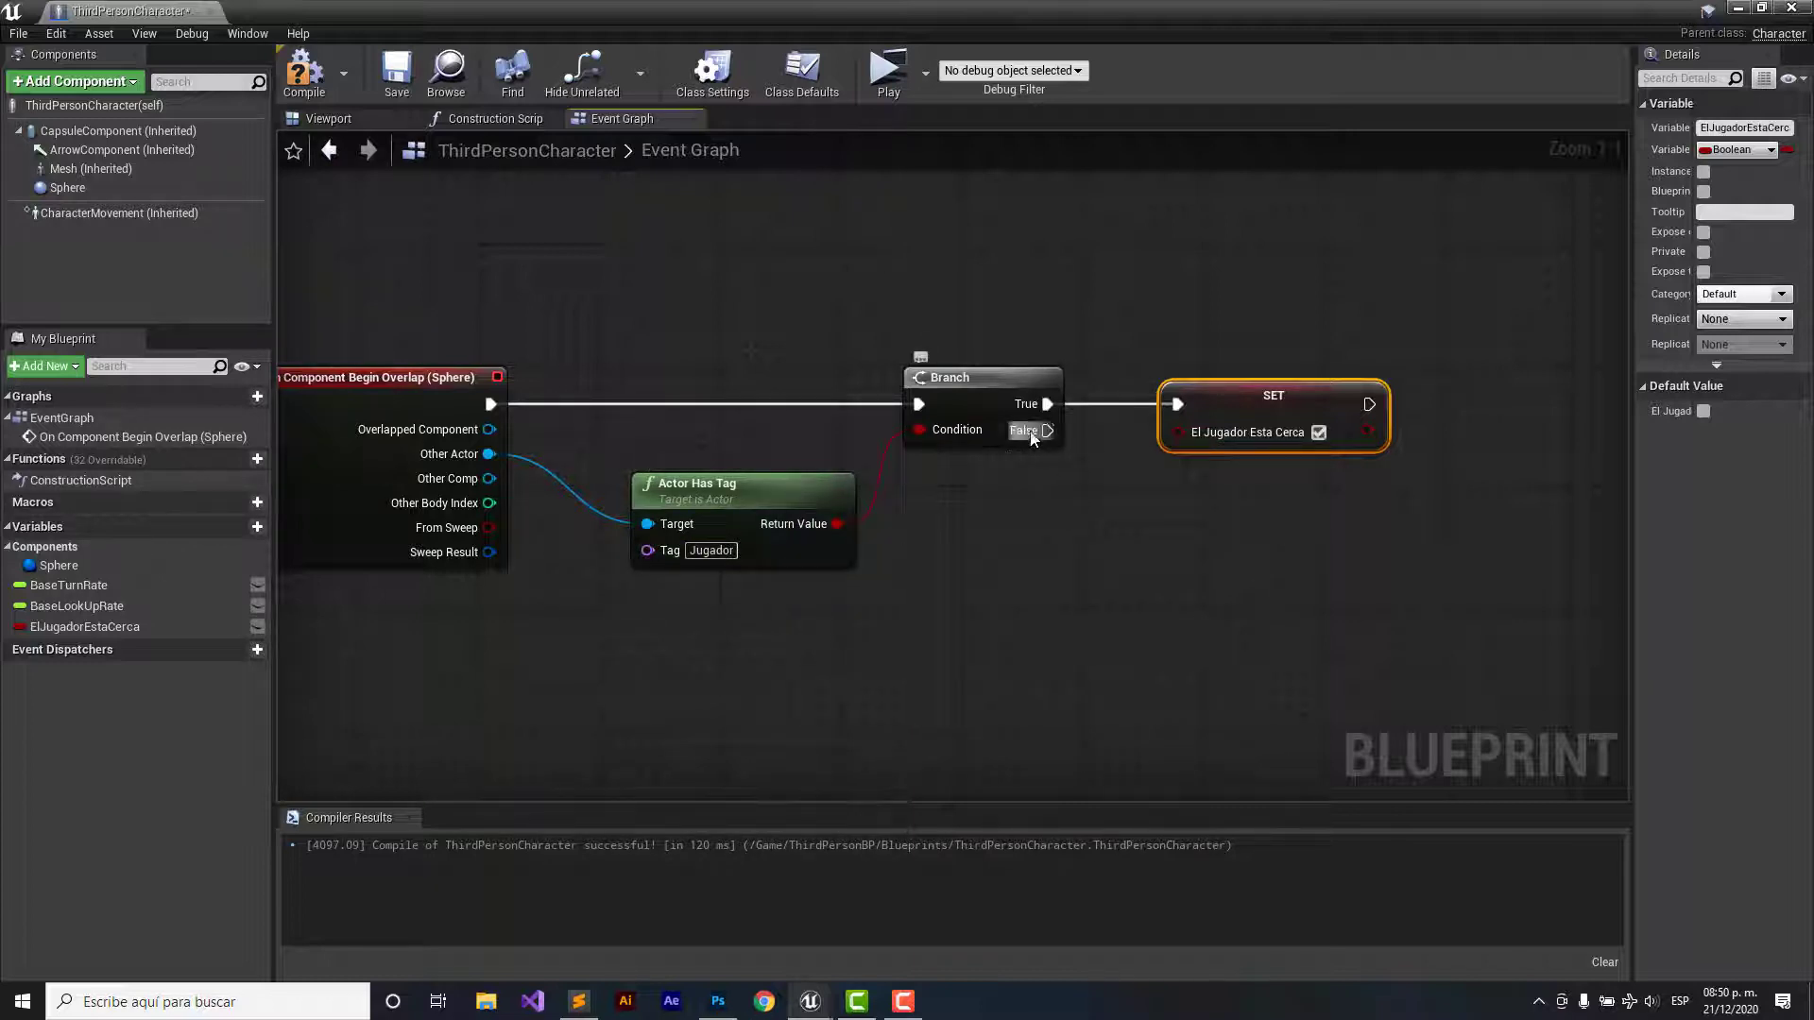
right_drag(1080, 343, 906, 361)
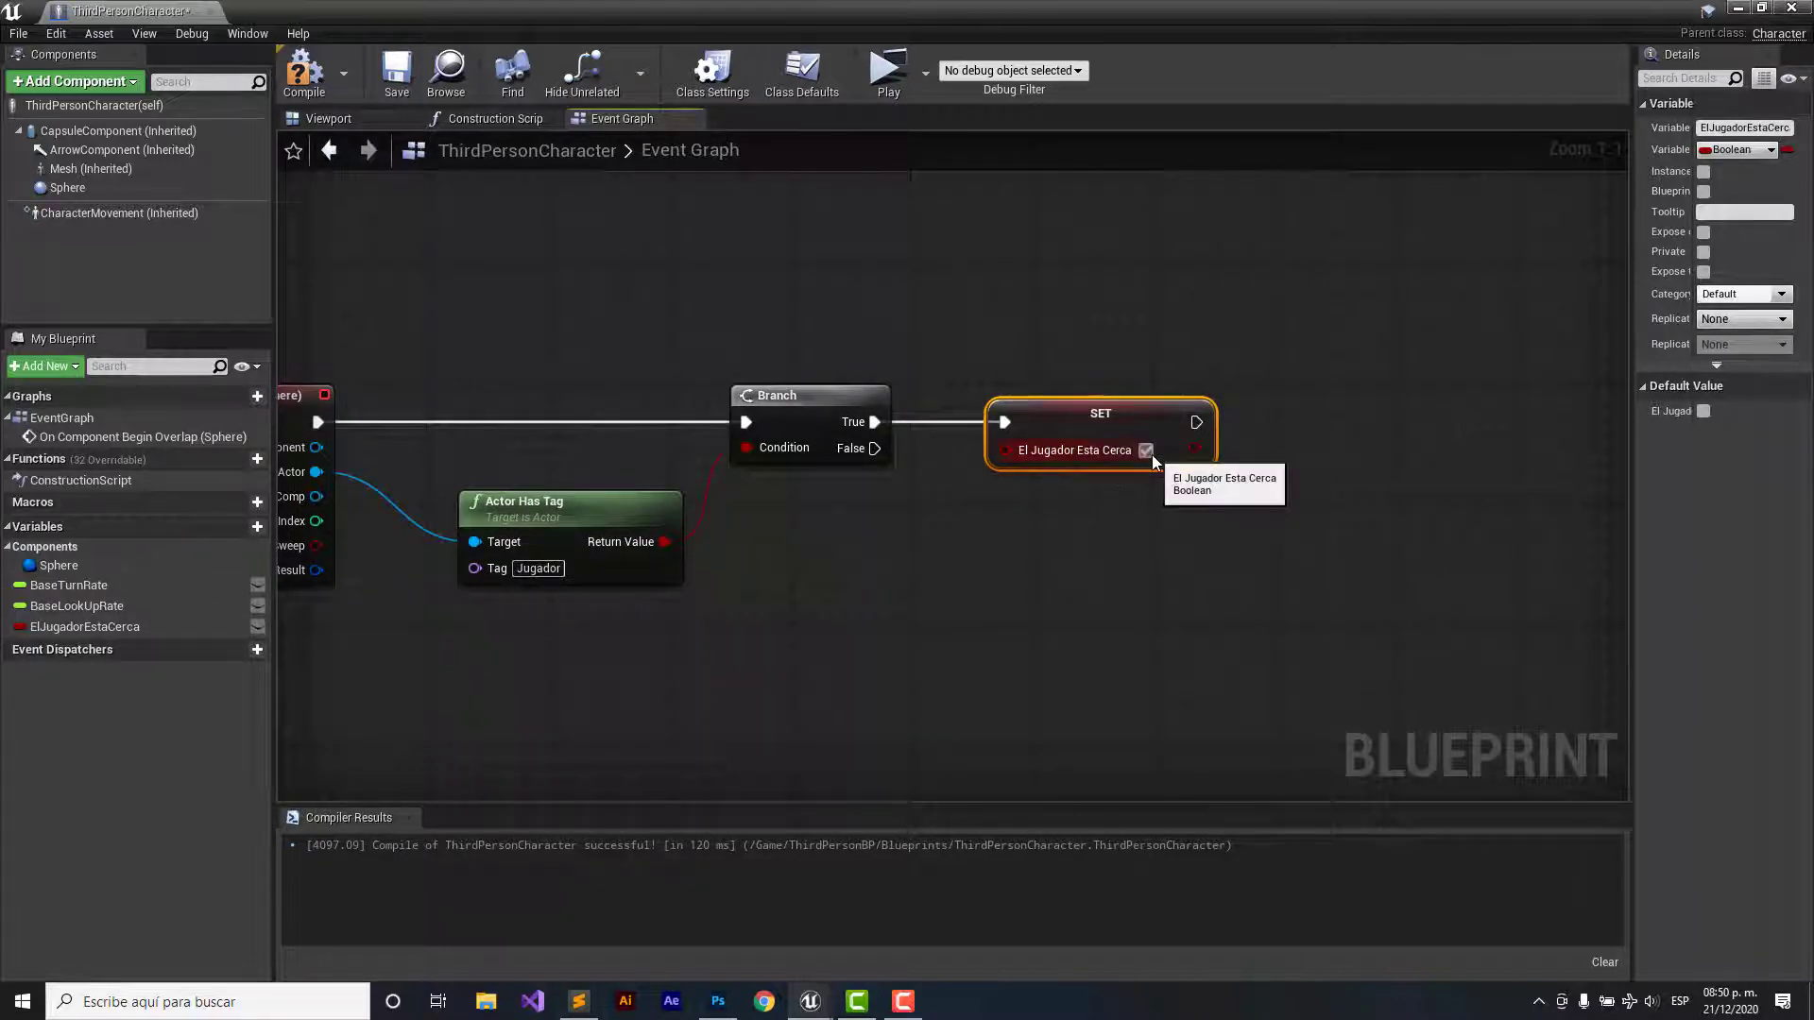
scroll(1134, 338, down, 2)
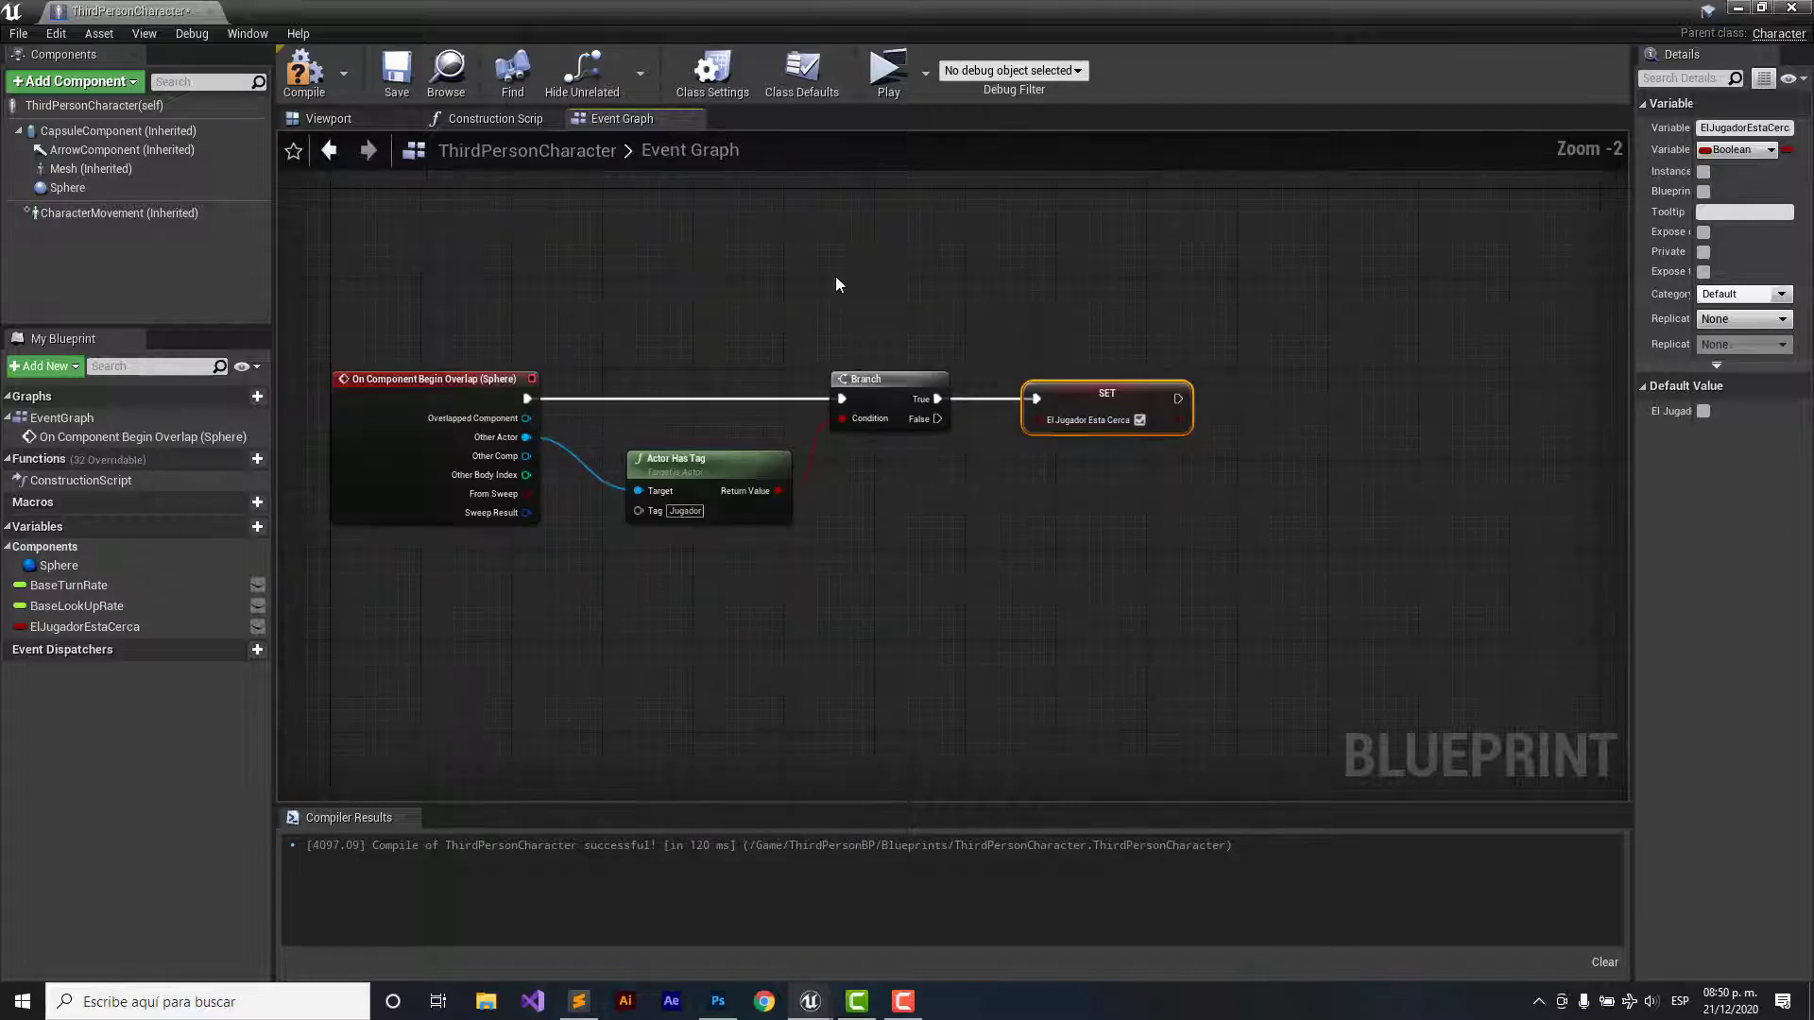
right_drag(837, 279, 1046, 357)
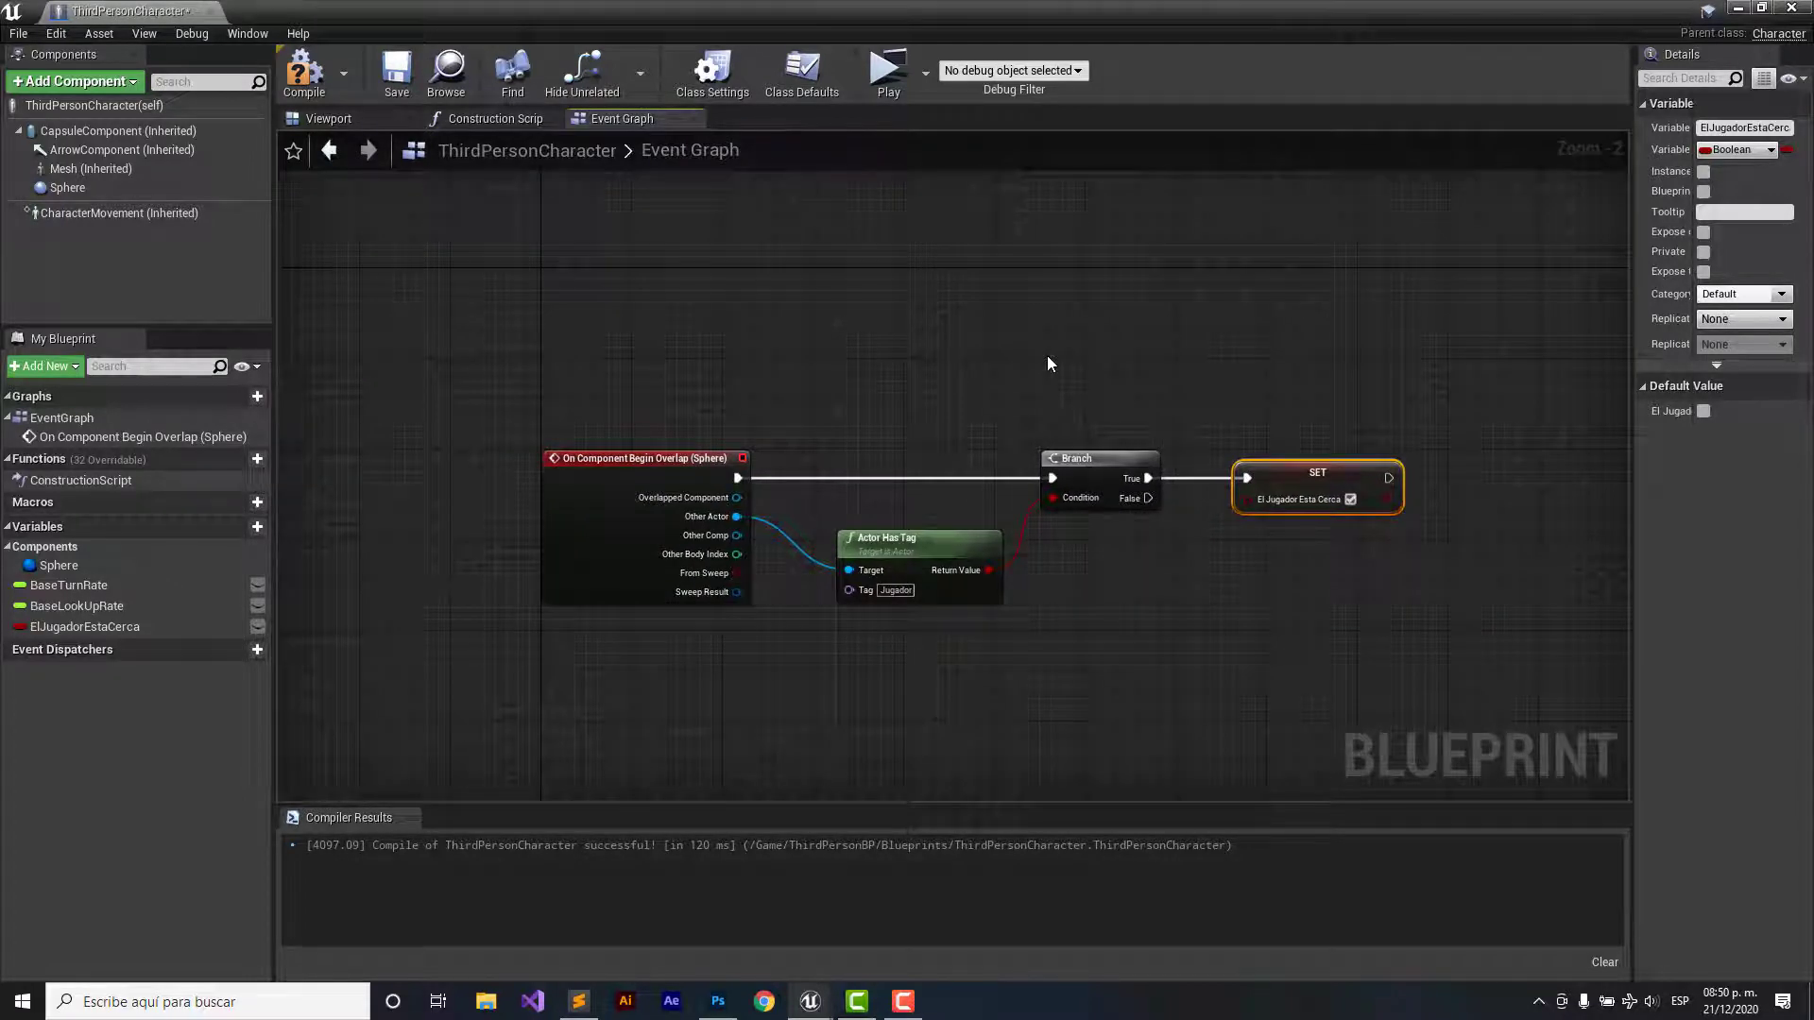
scroll(1005, 376, down, 1)
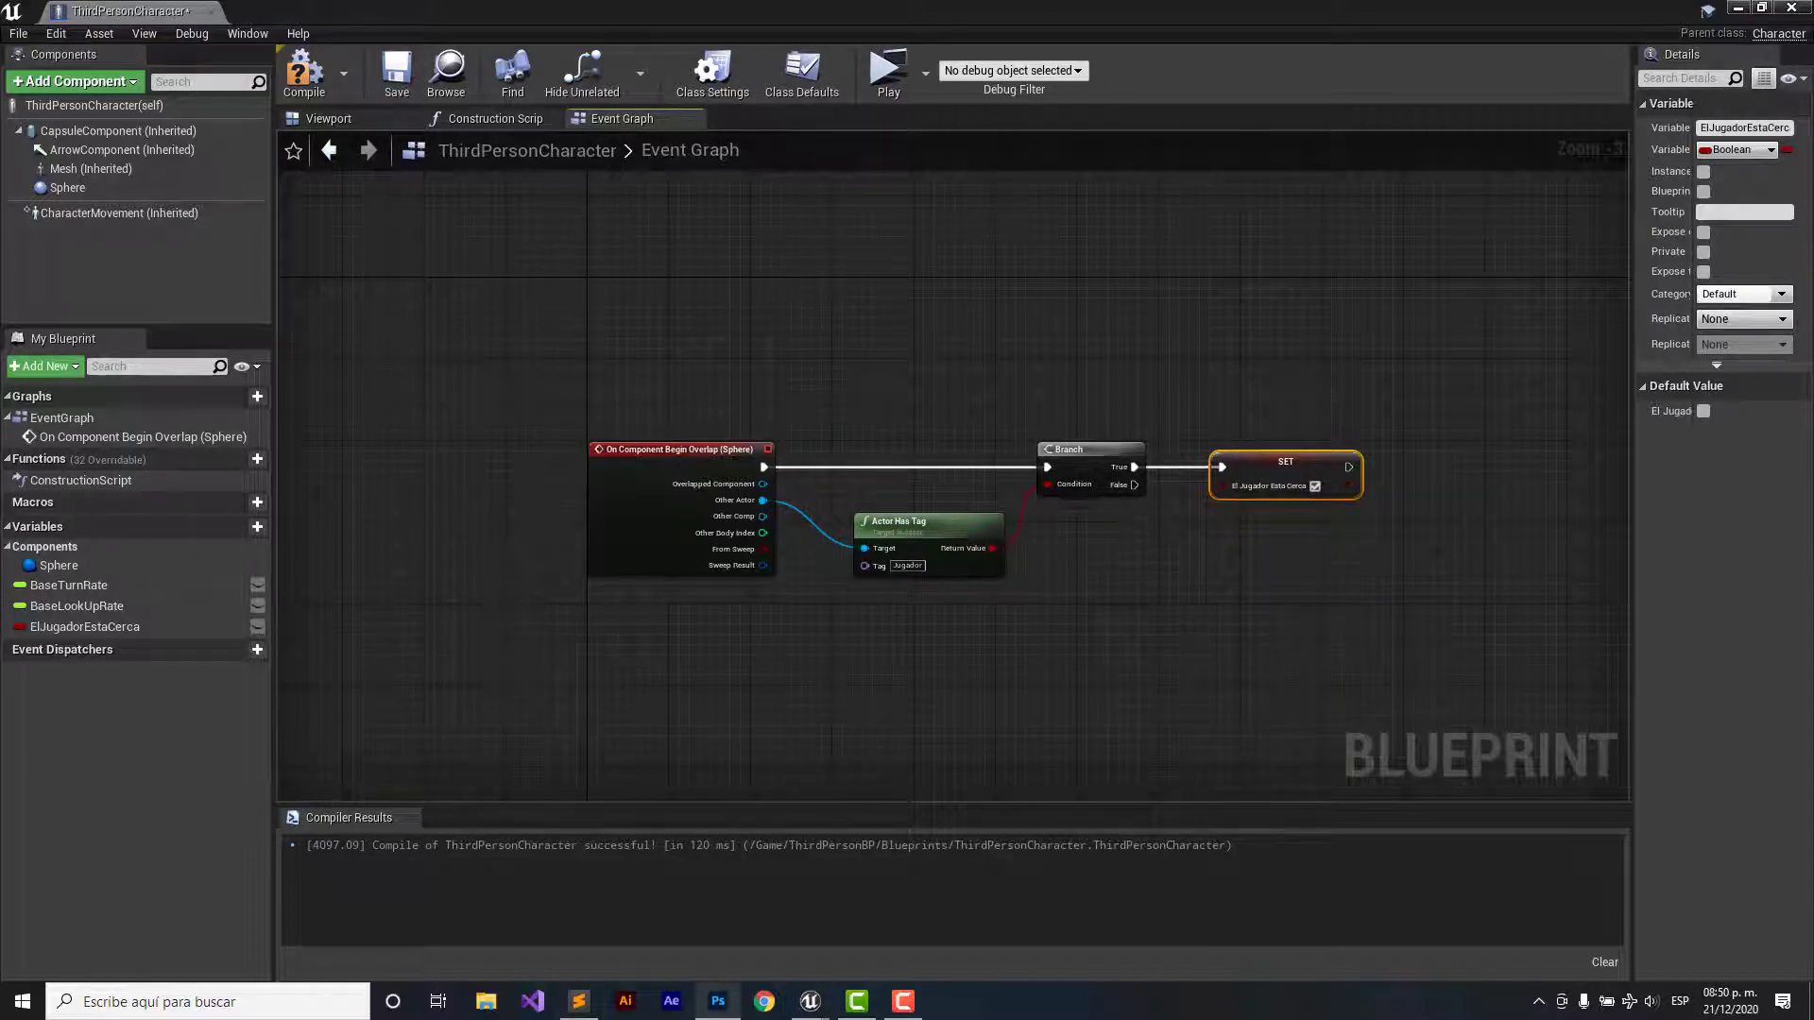
right_drag(763, 290, 682, 496)
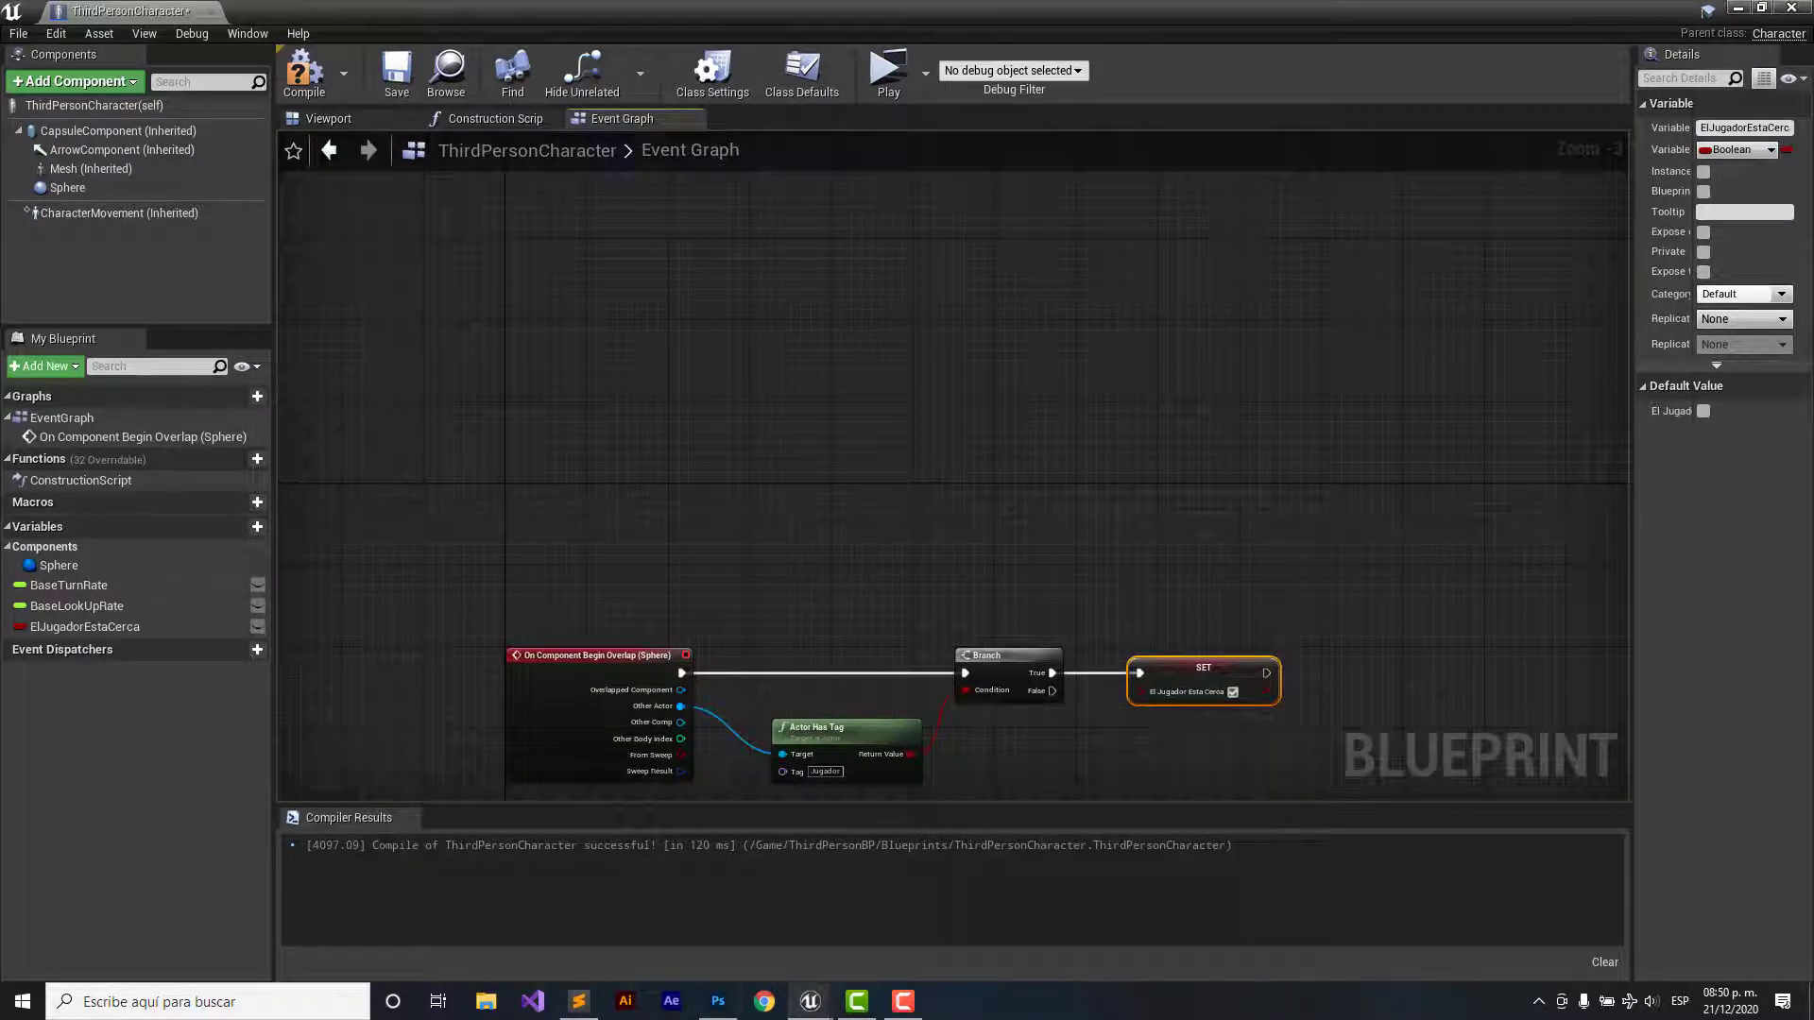
right_drag(723, 434, 696, 364)
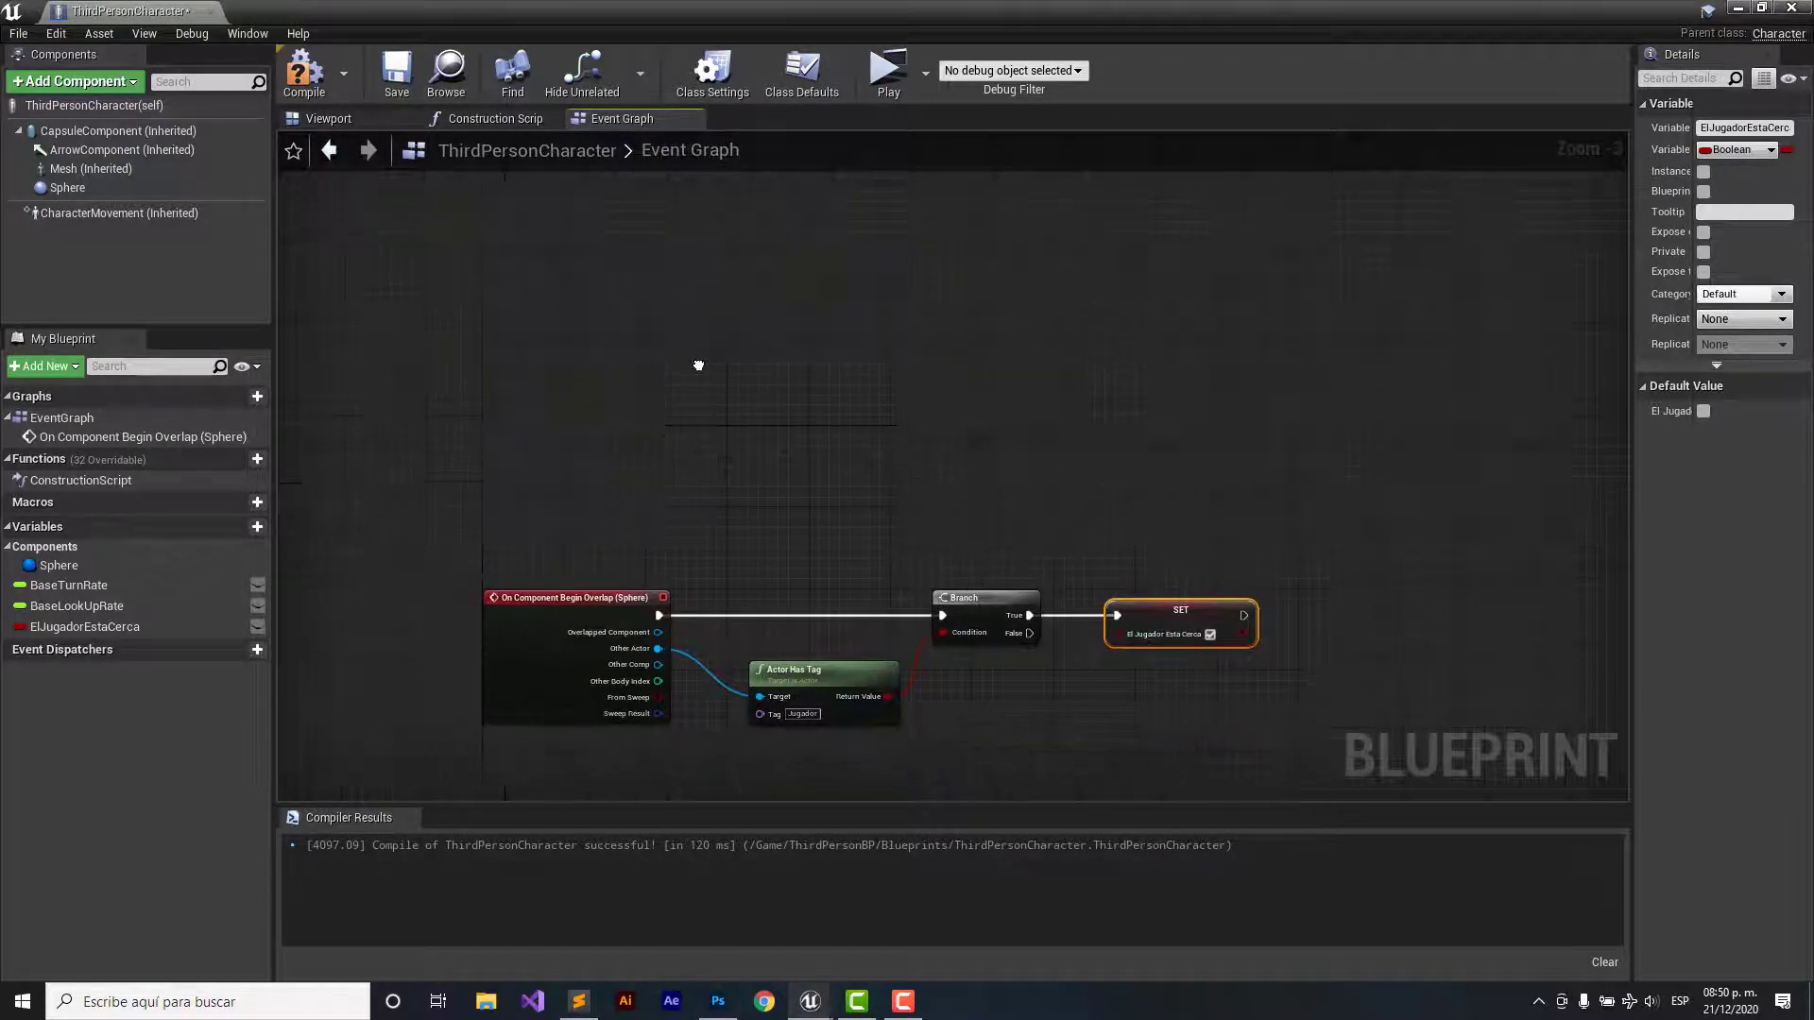
- Place an Event Tick node in empty space above the overlap logic
right_click(482, 285)
text(event)
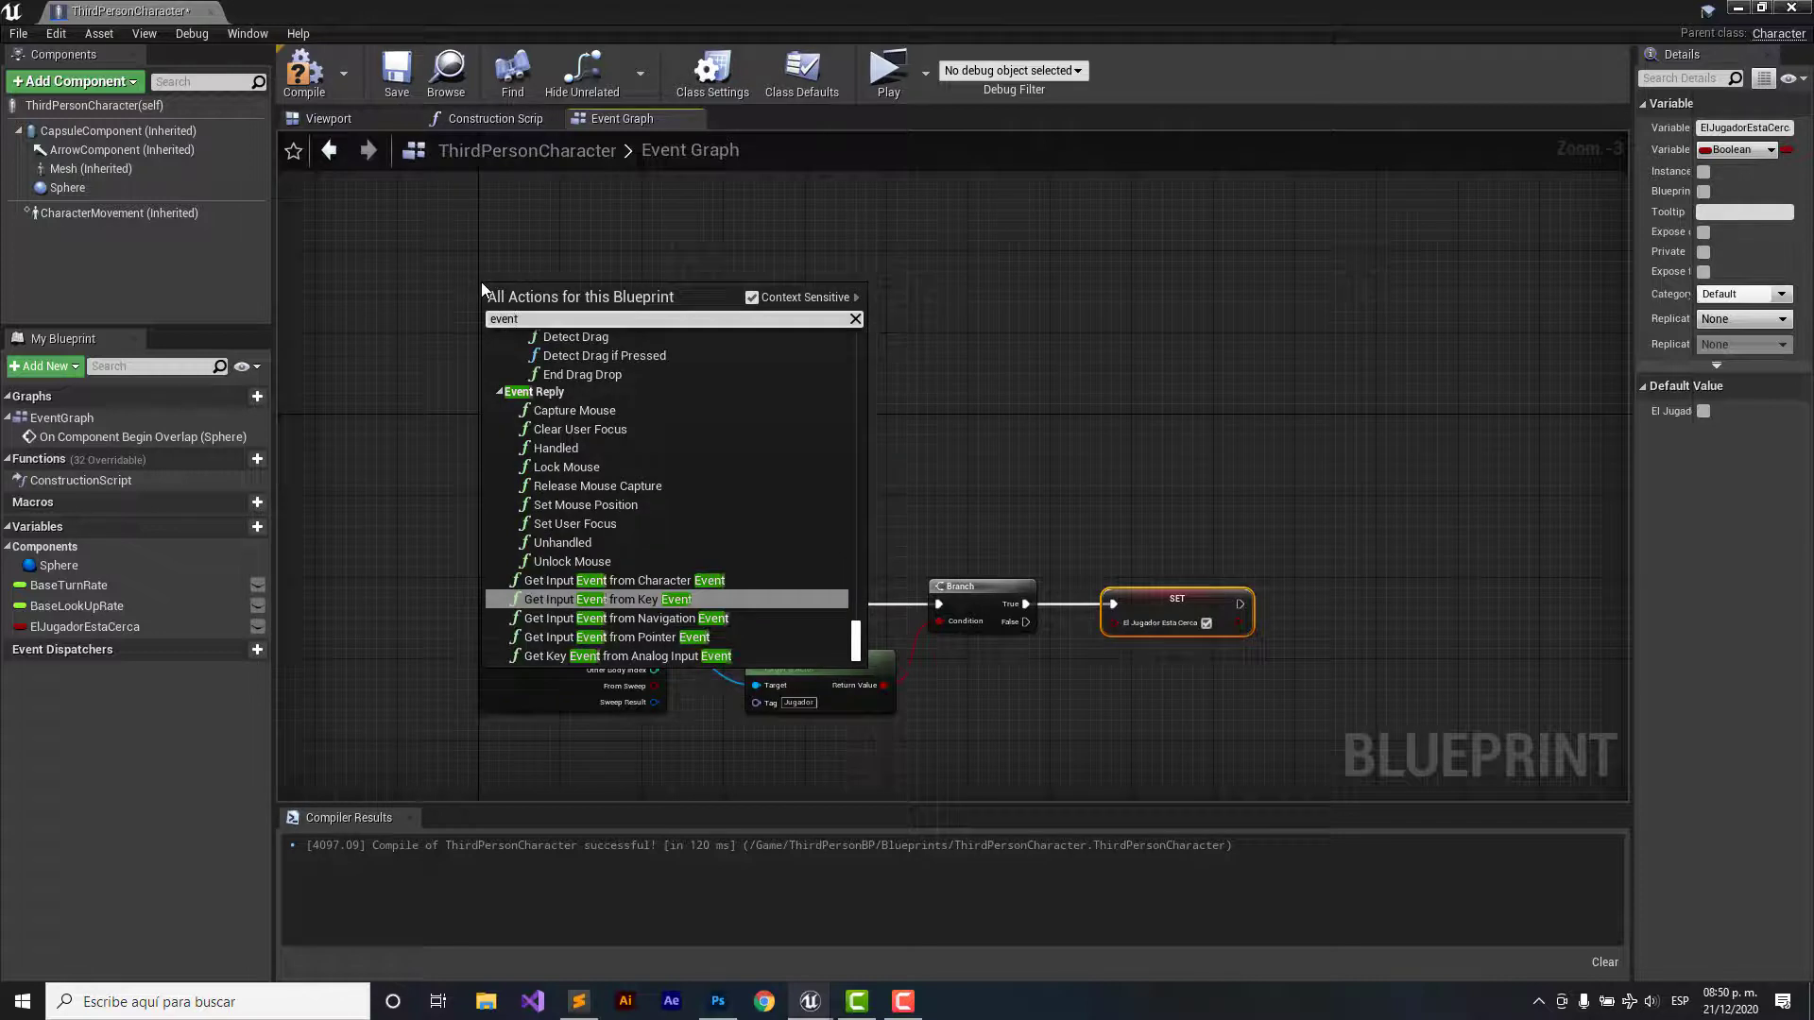
text( tick)
key(Return)
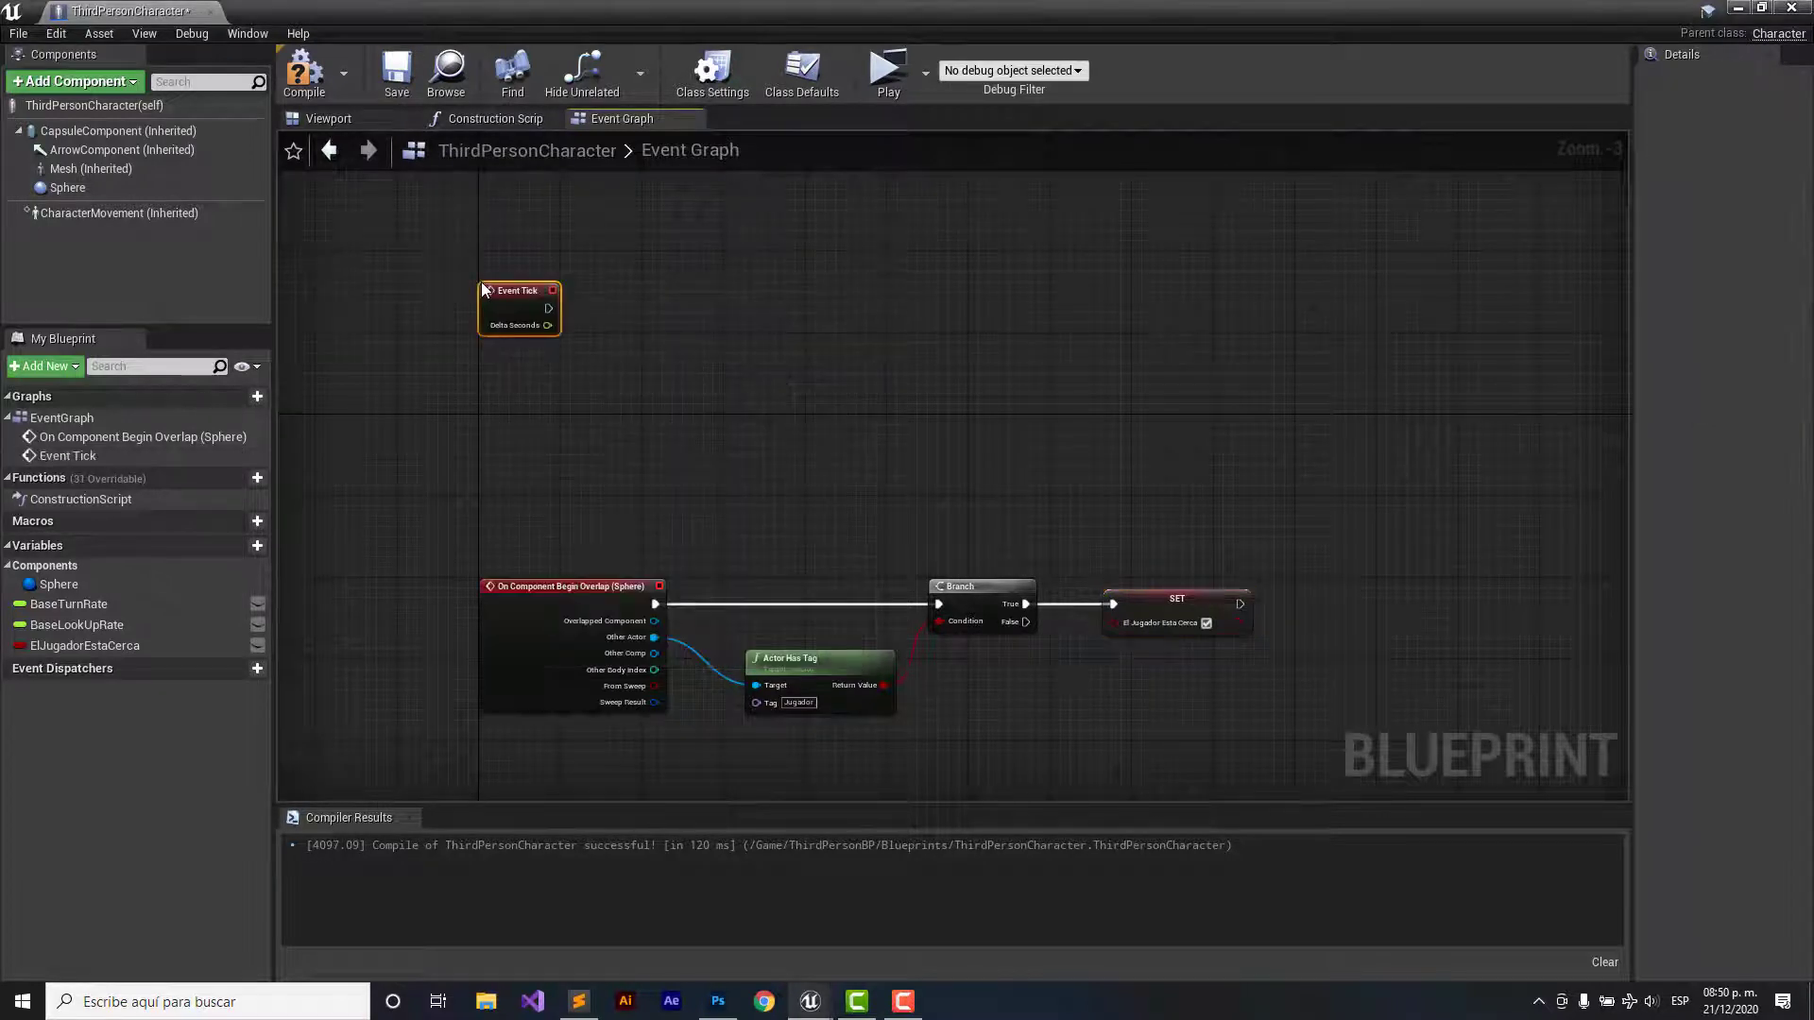
right_click(1262, 545)
click(1183, 601)
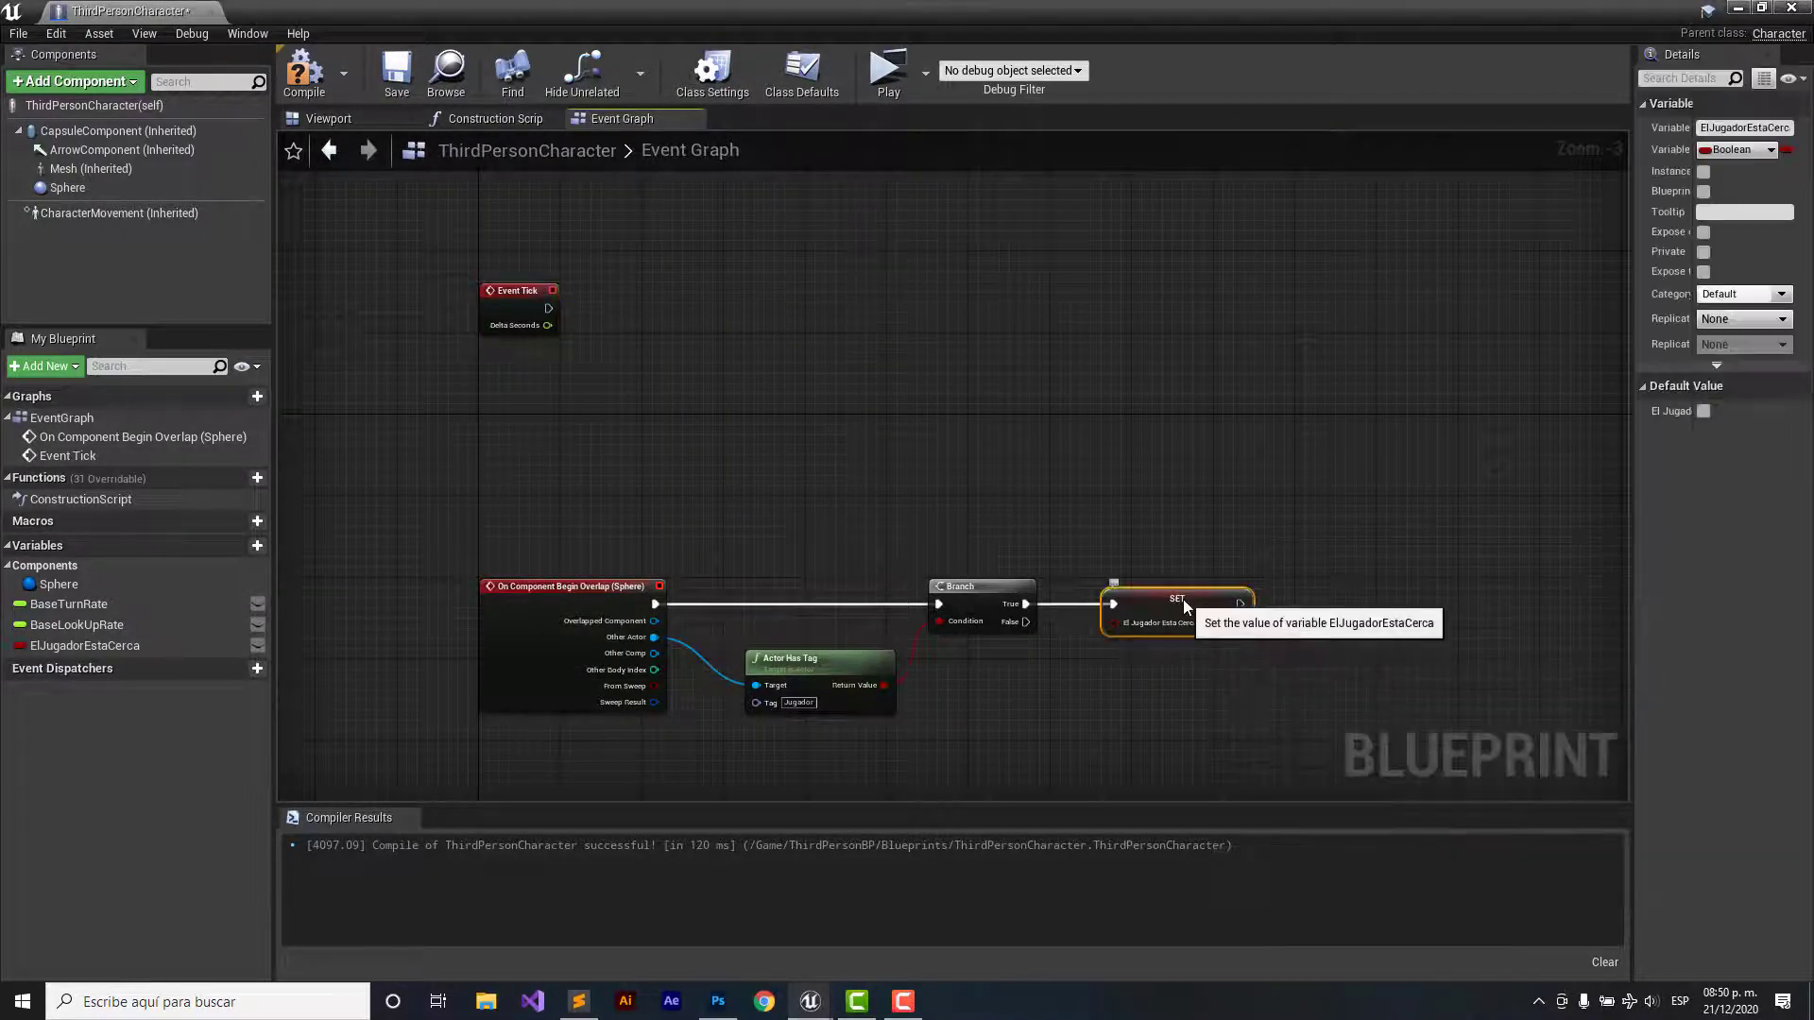
click(502, 299)
- Zoom and pan the graph to frame Event Tick alongside the overlap–Branch–SET chain
scroll(603, 261, up, 3)
scroll(605, 264, up, 6)
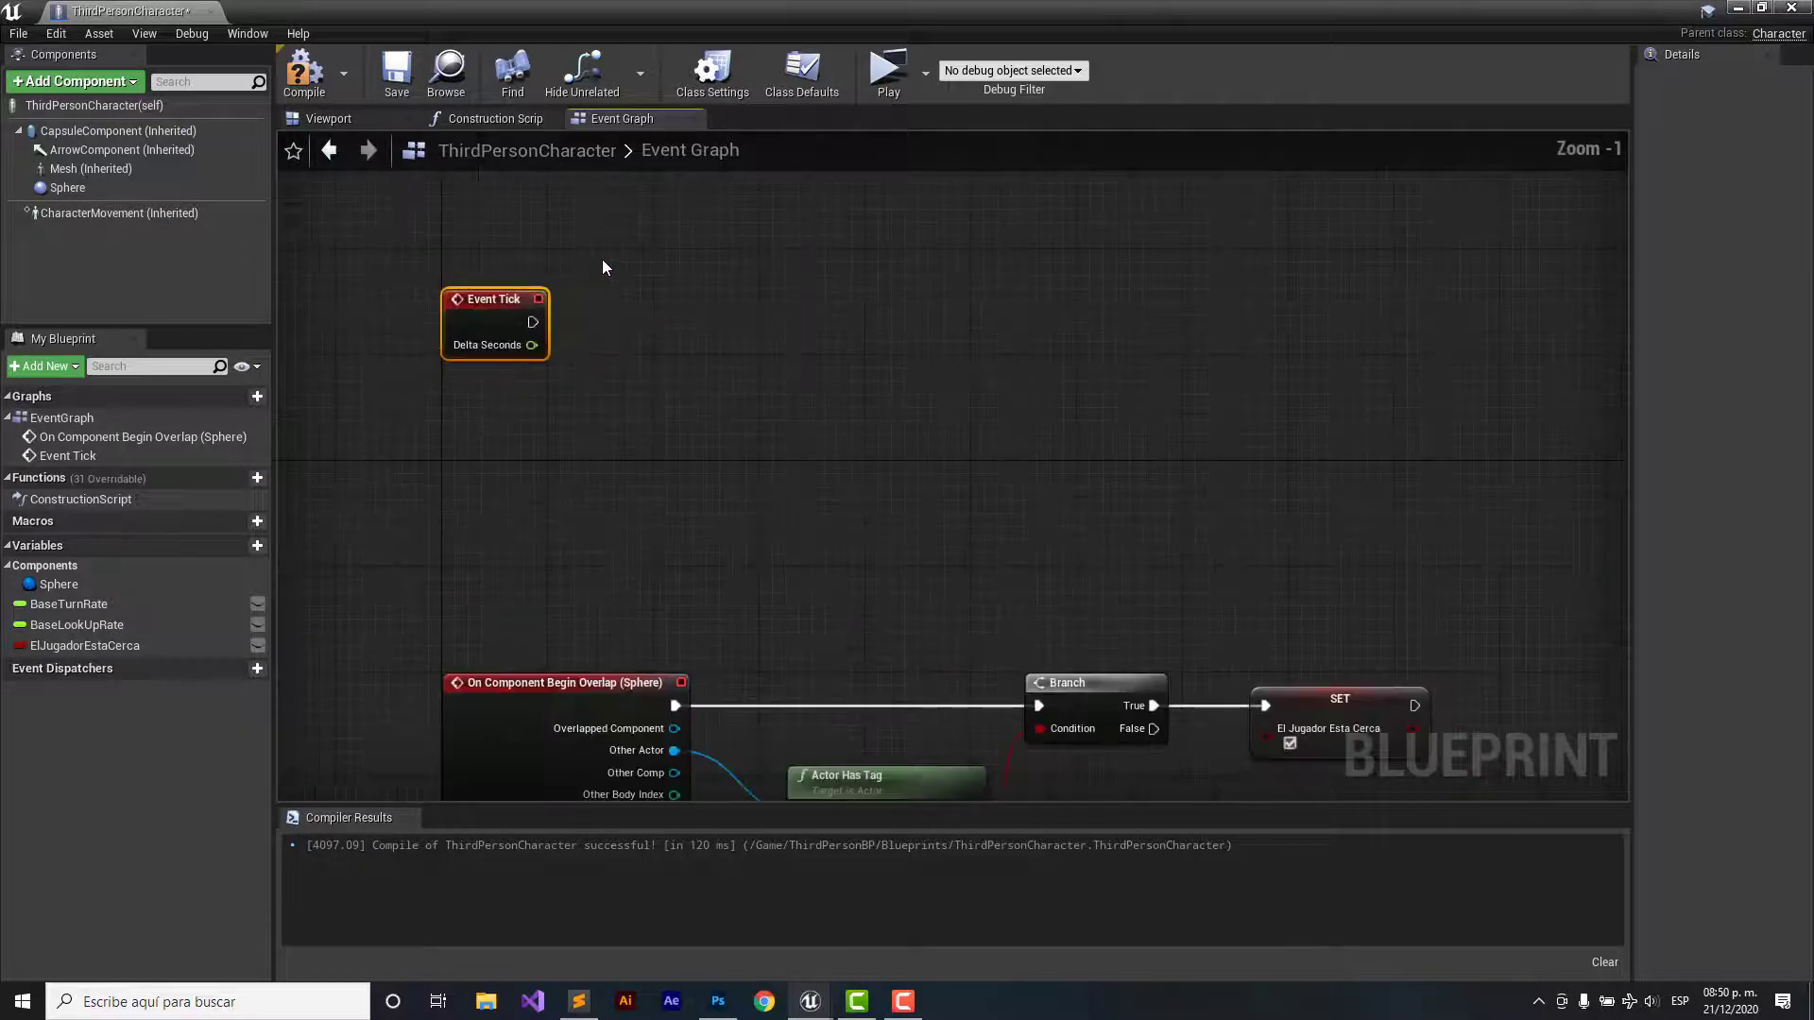
right_drag(602, 268, 860, 327)
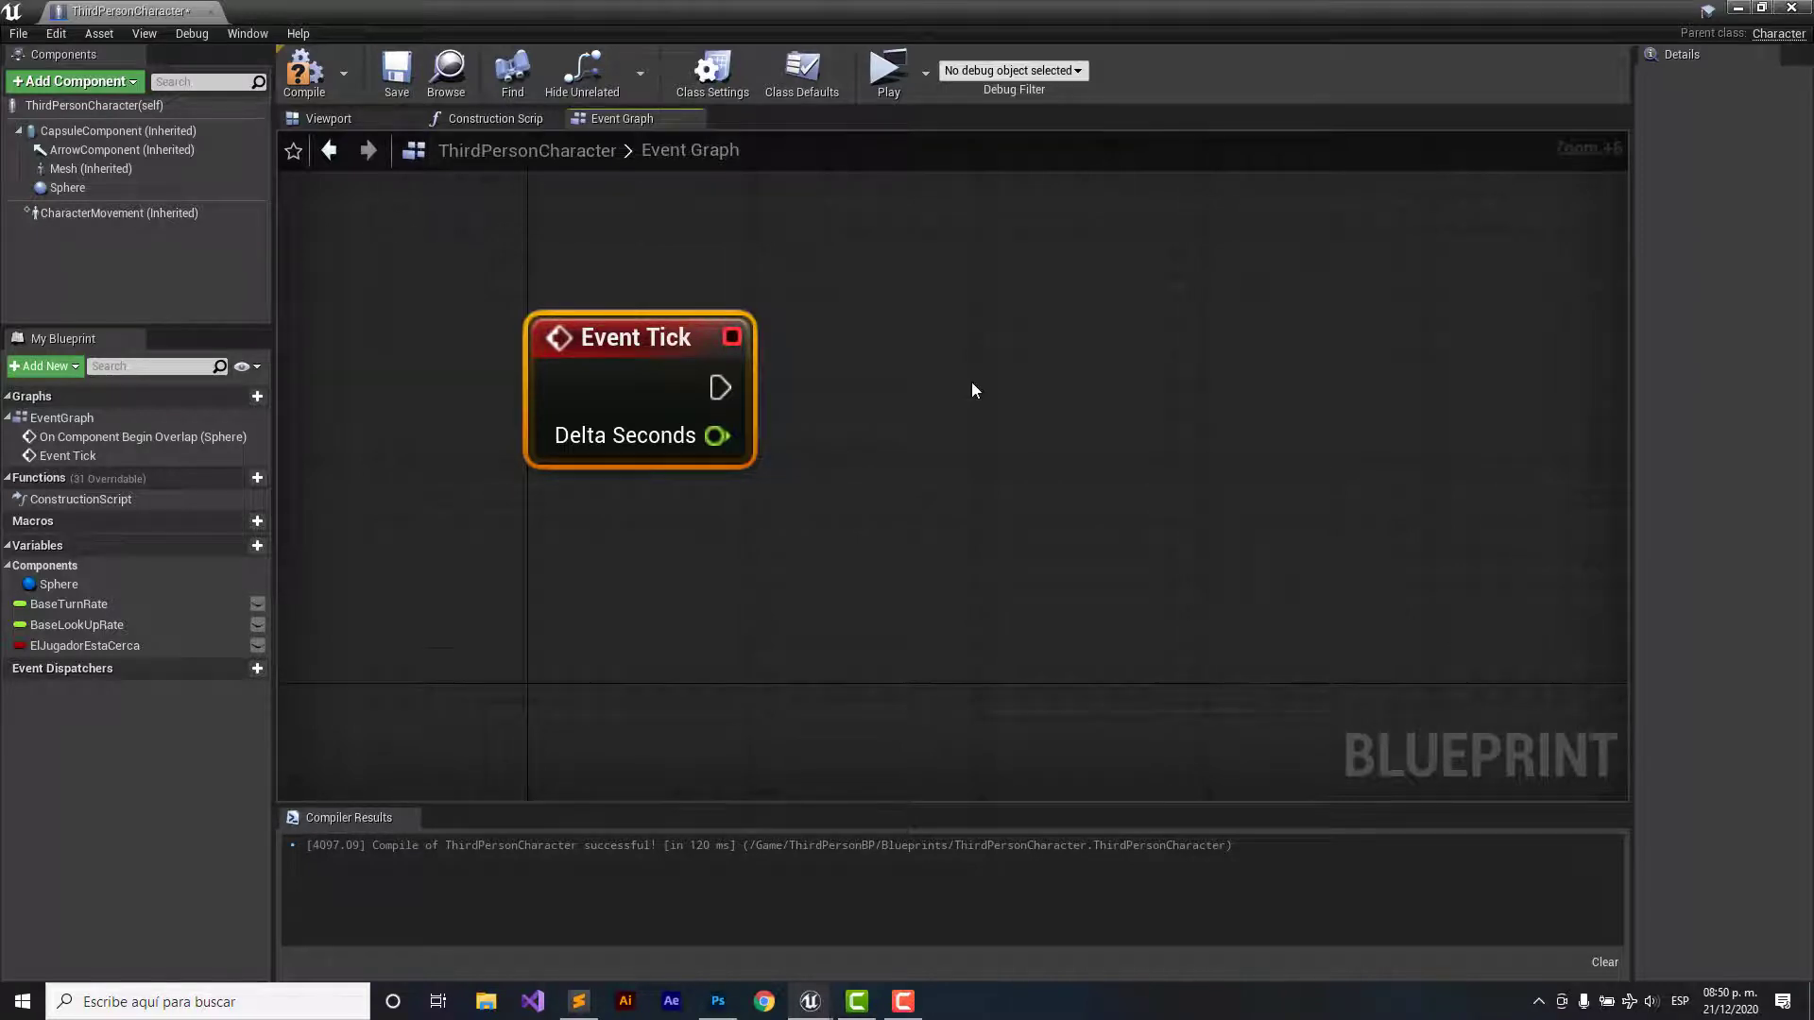
scroll(971, 382, down, 2)
right_drag(1051, 402, 847, 352)
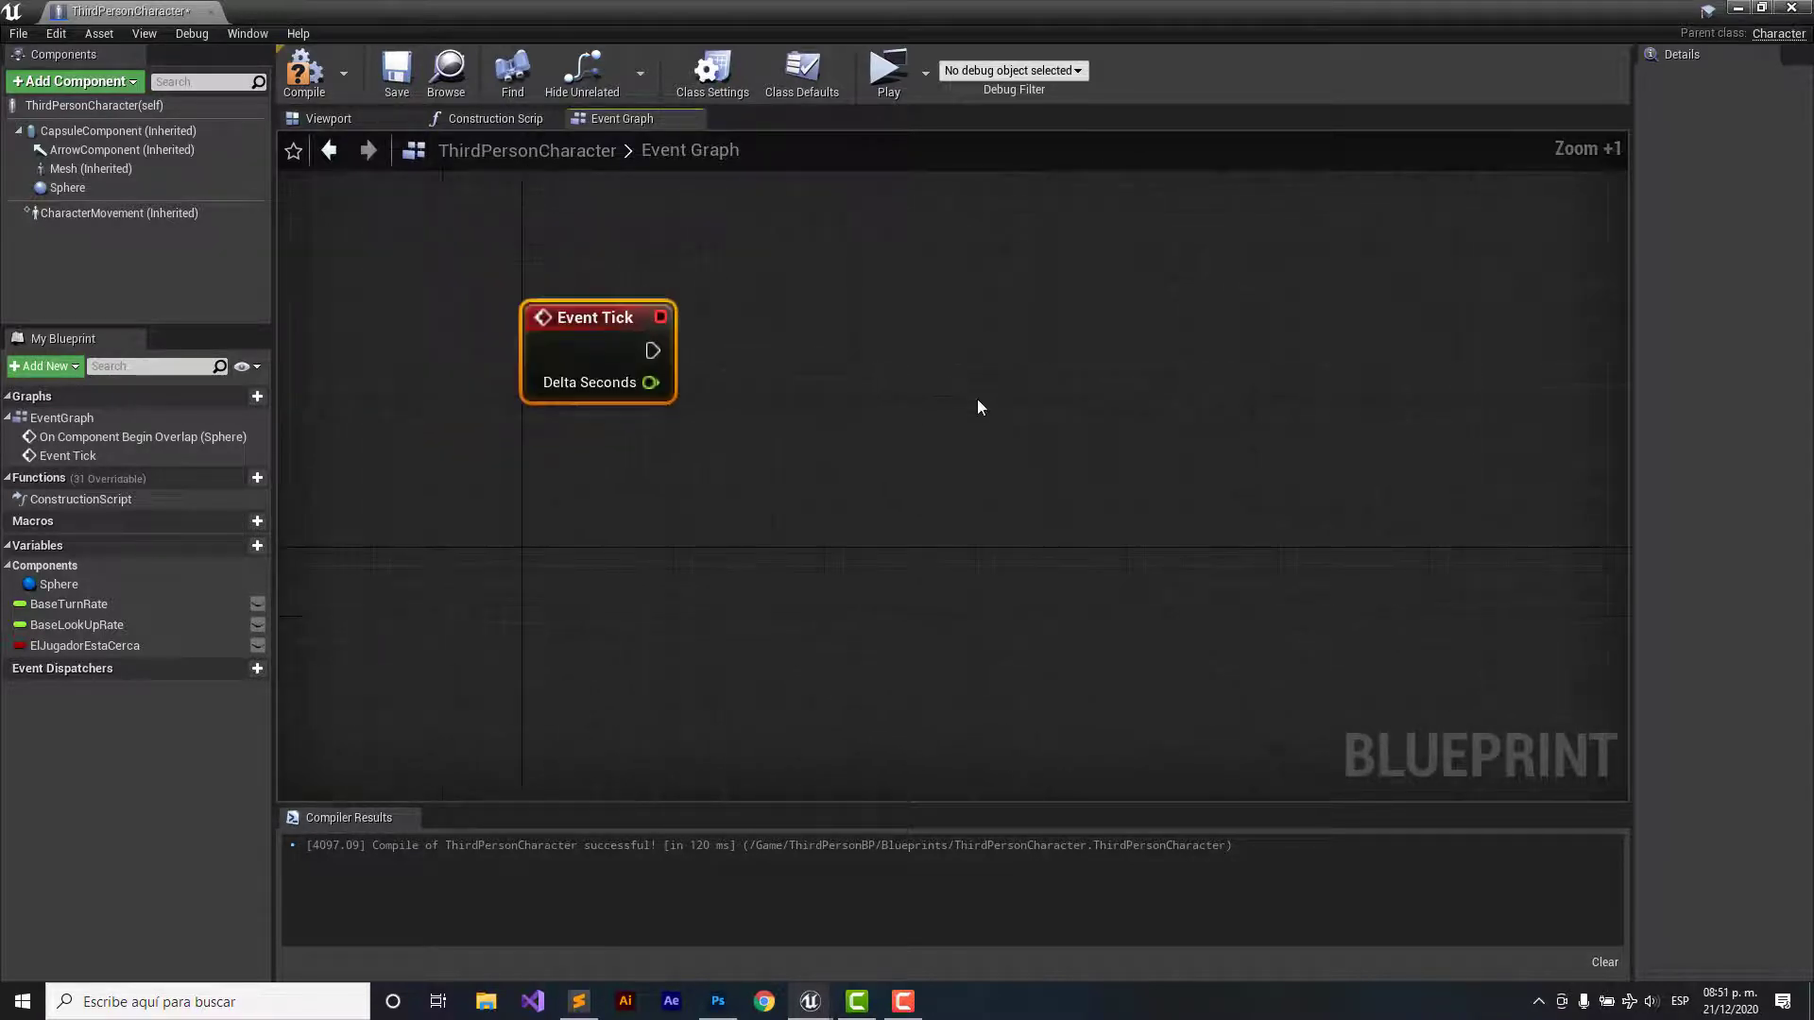
scroll(979, 406, down, 4)
mouse_move(1082, 413)
right_down()
mouse_move(810, 329)
mouse_move(1039, 457)
right_up()
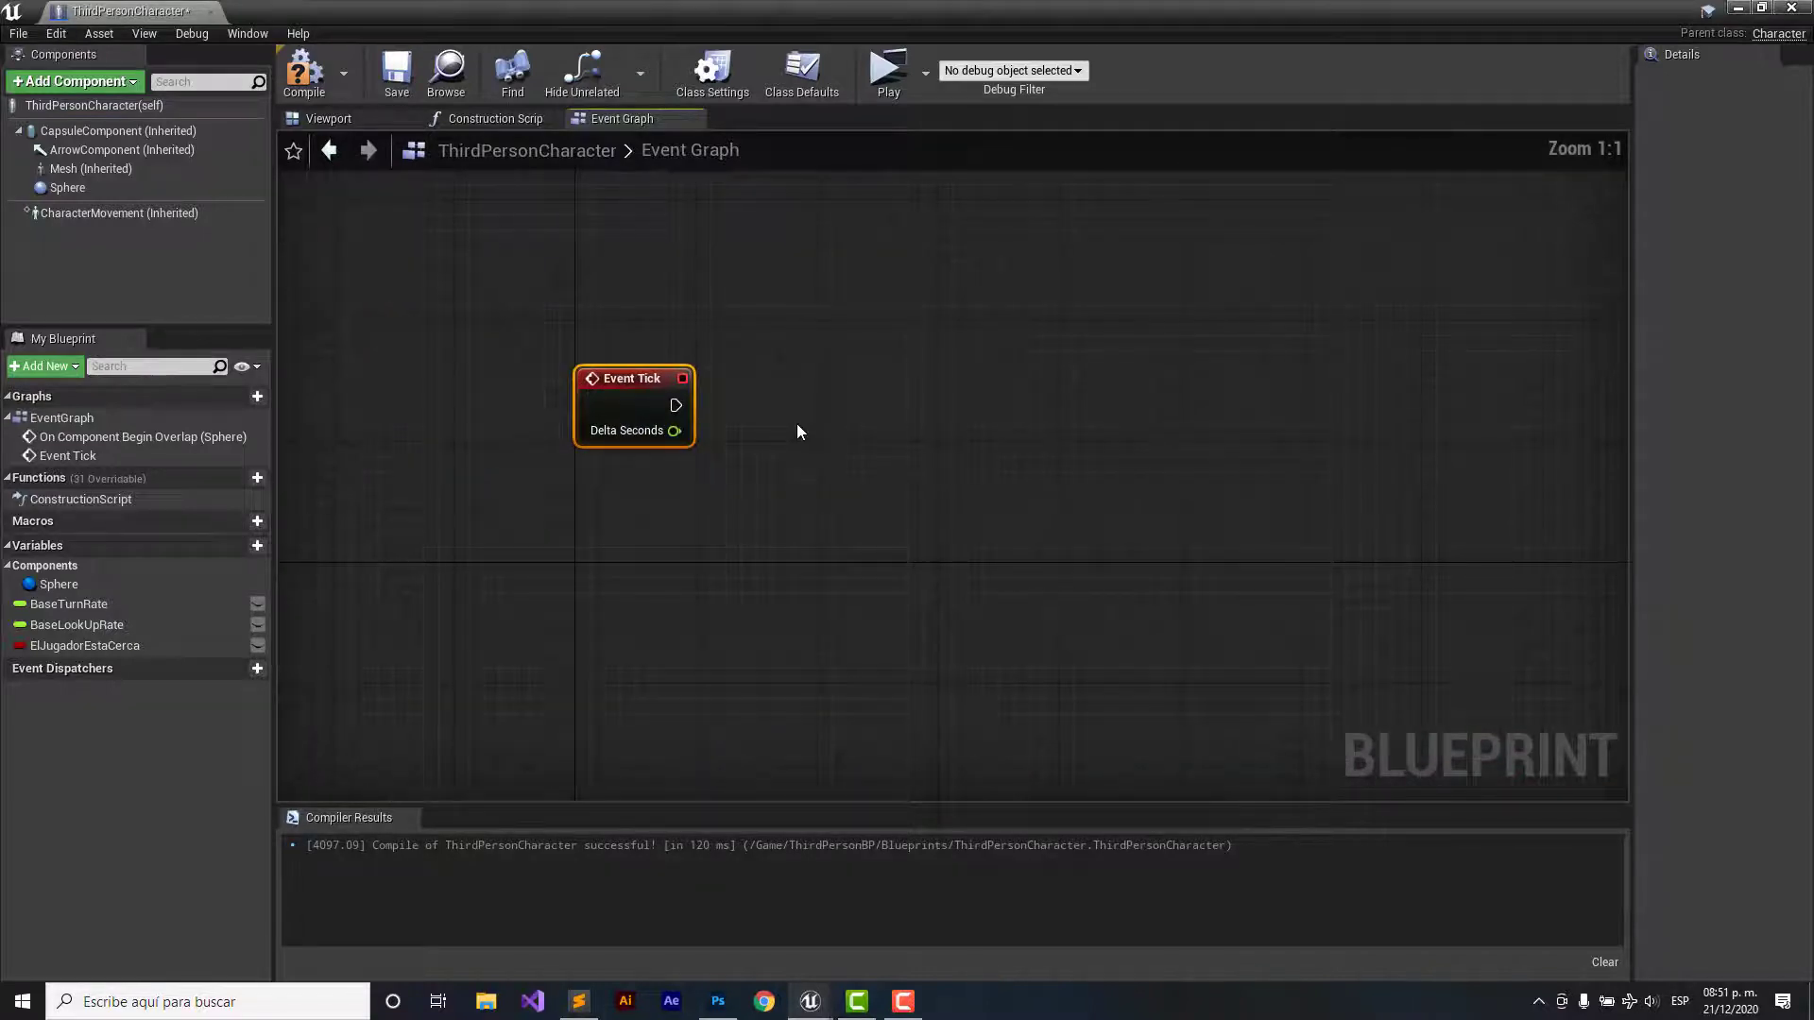
scroll(796, 425, up, 7)
right_drag(797, 424, 874, 400)
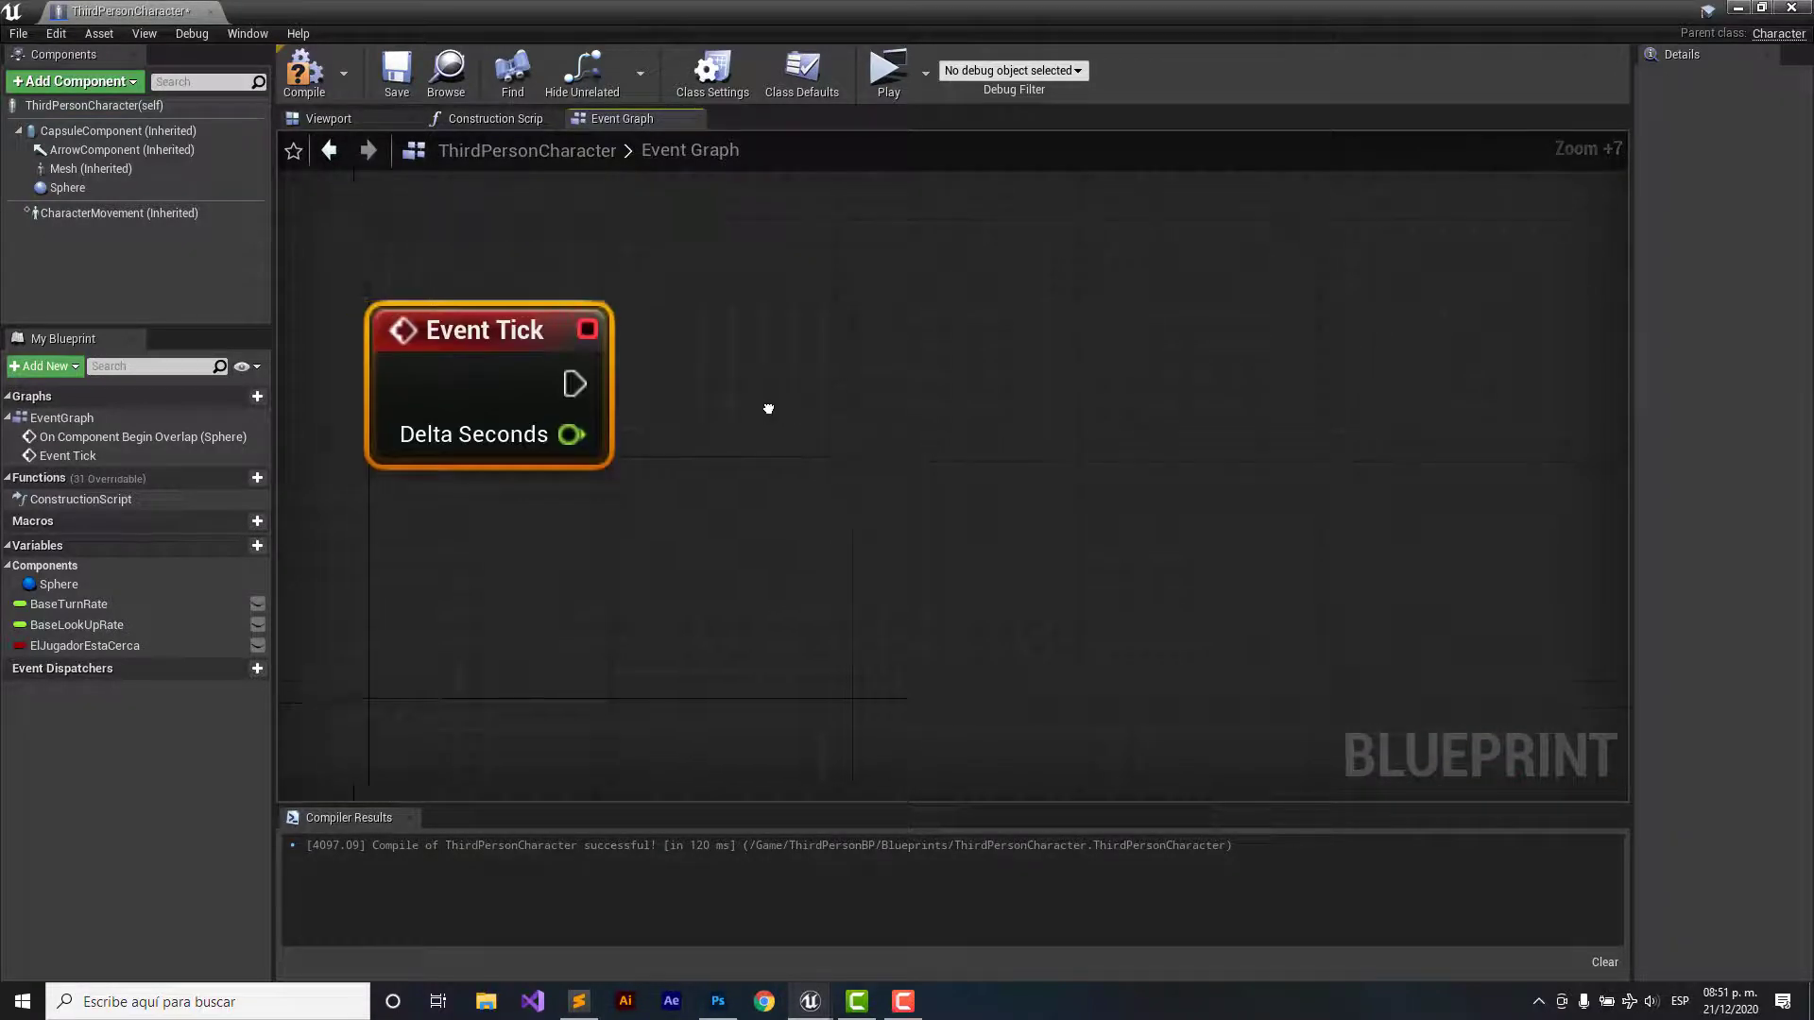
- Add a second Branch node driven by Event Tick's execution
right_click(901, 383)
text(branc)
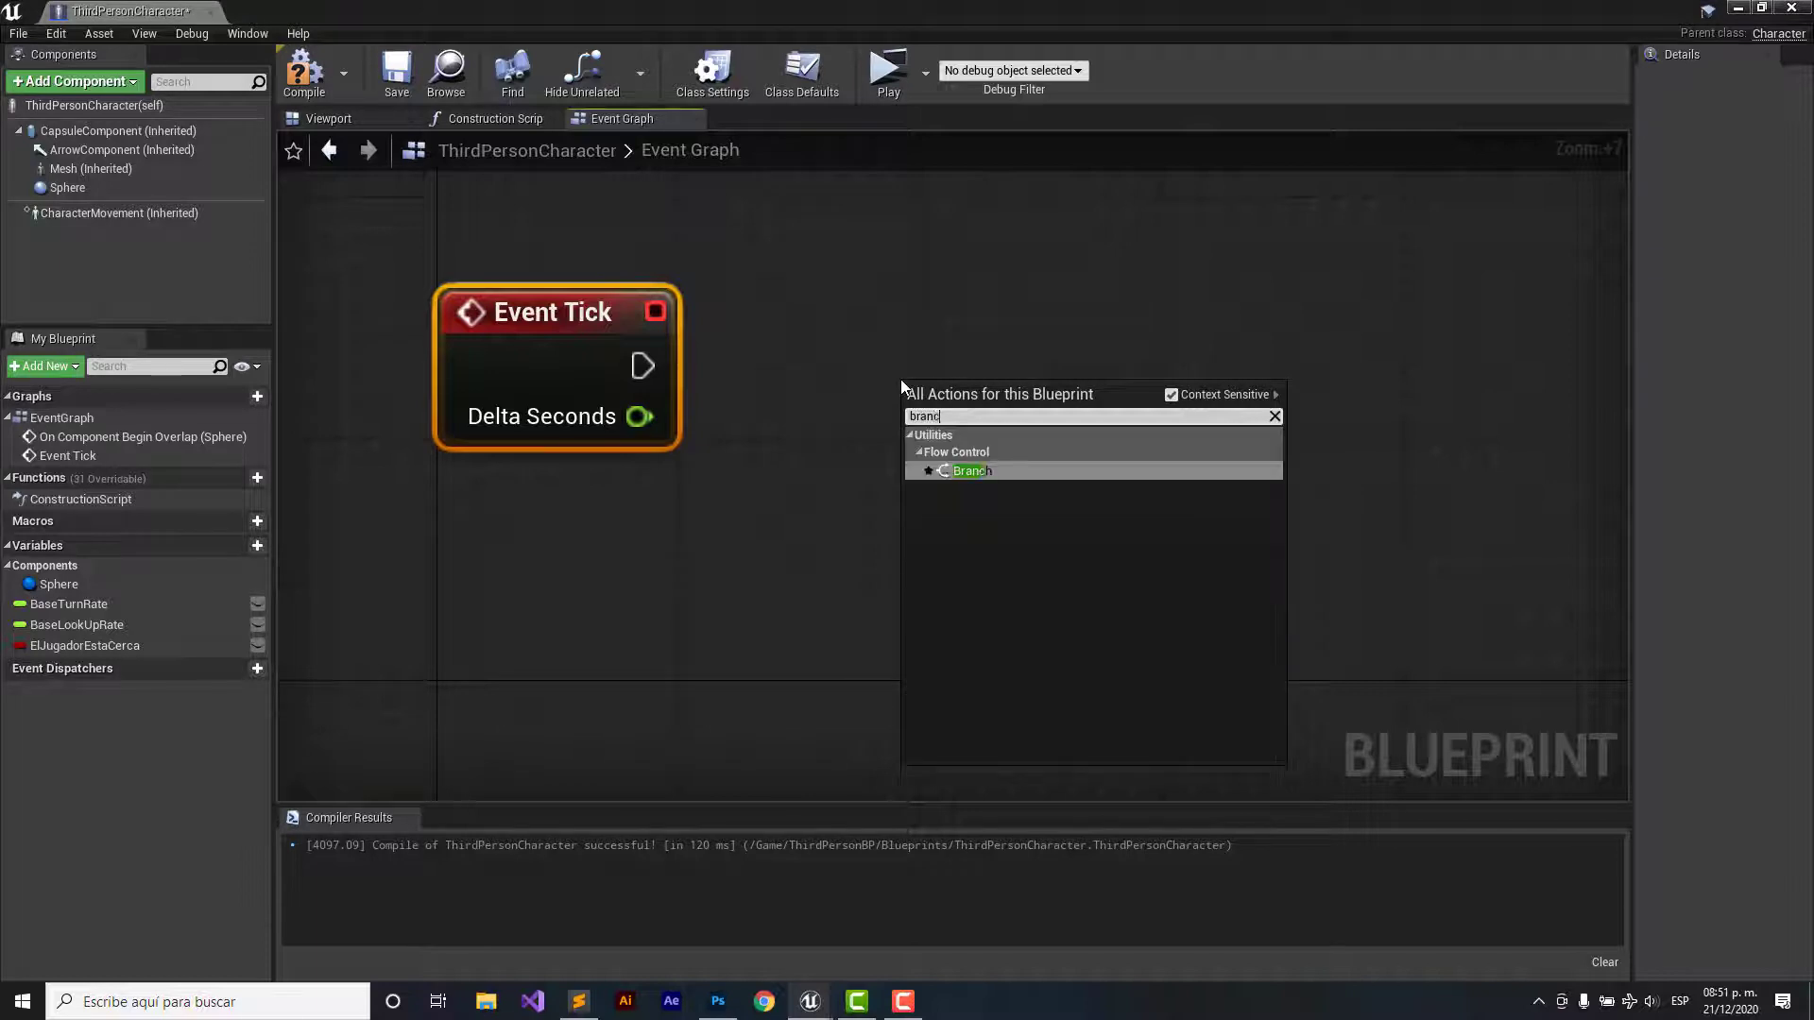
key(Return)
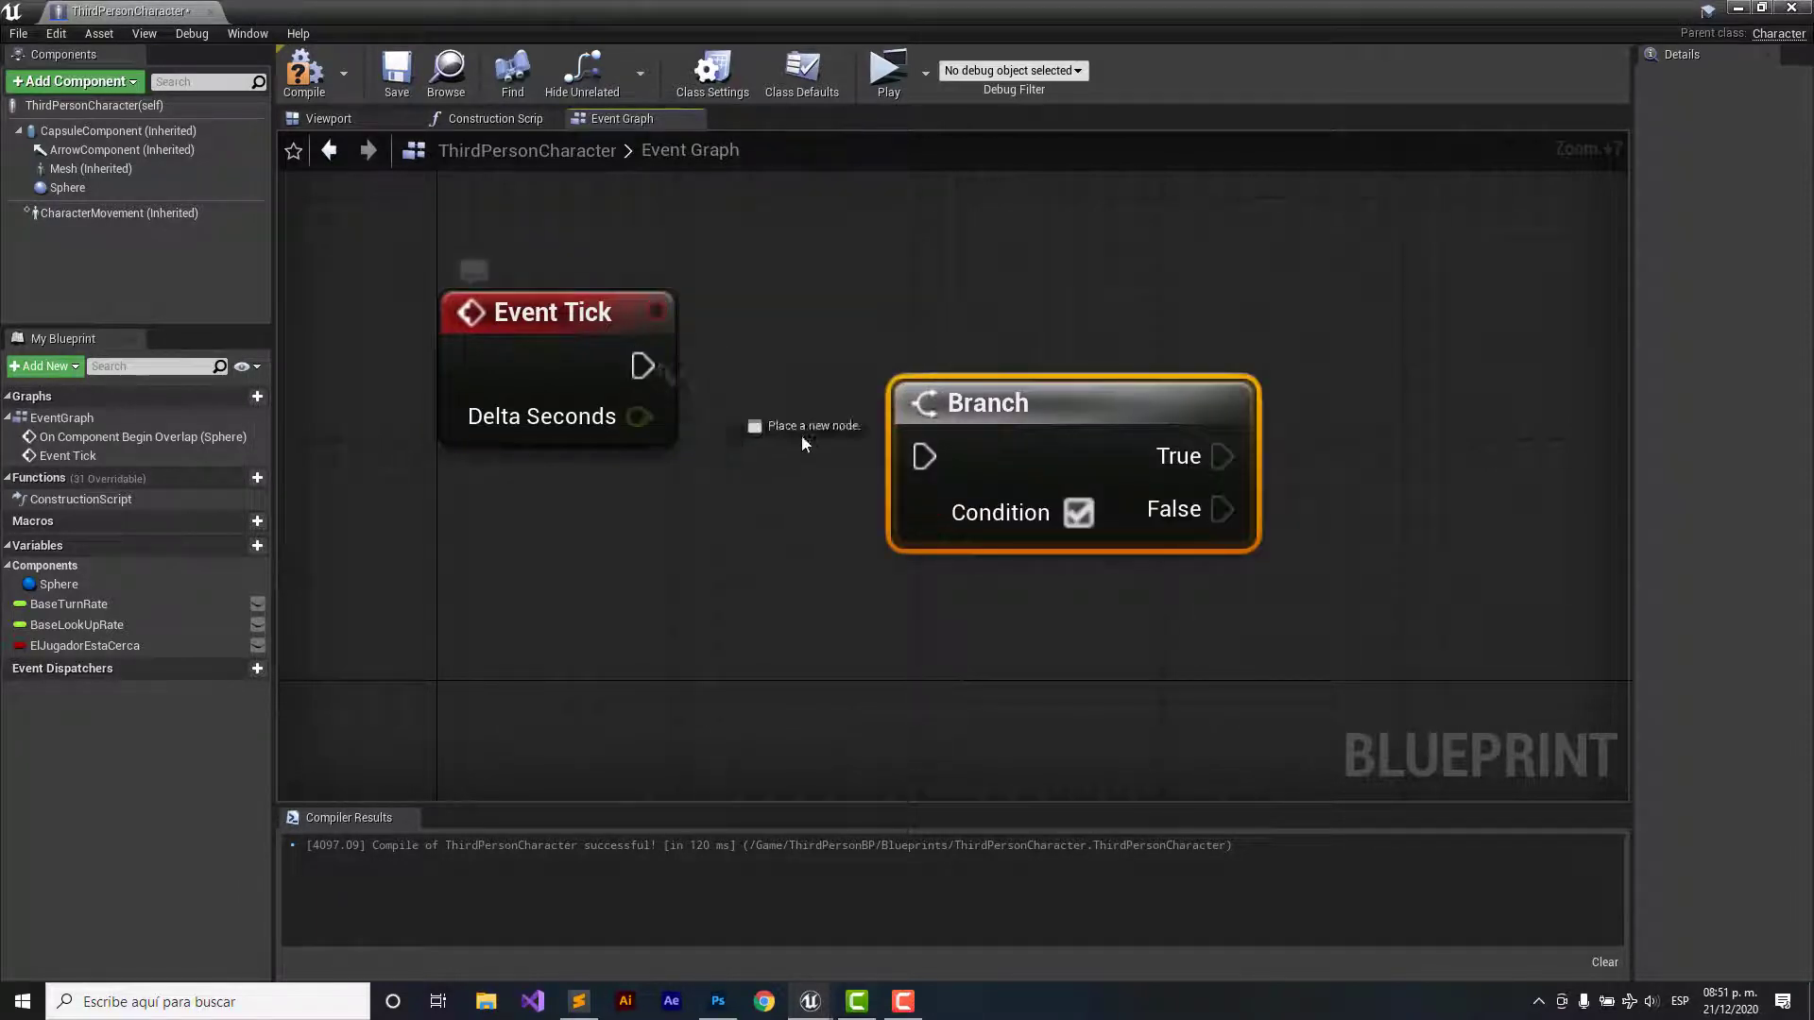
drag(801, 434, 935, 463)
drag(1069, 422, 1101, 332)
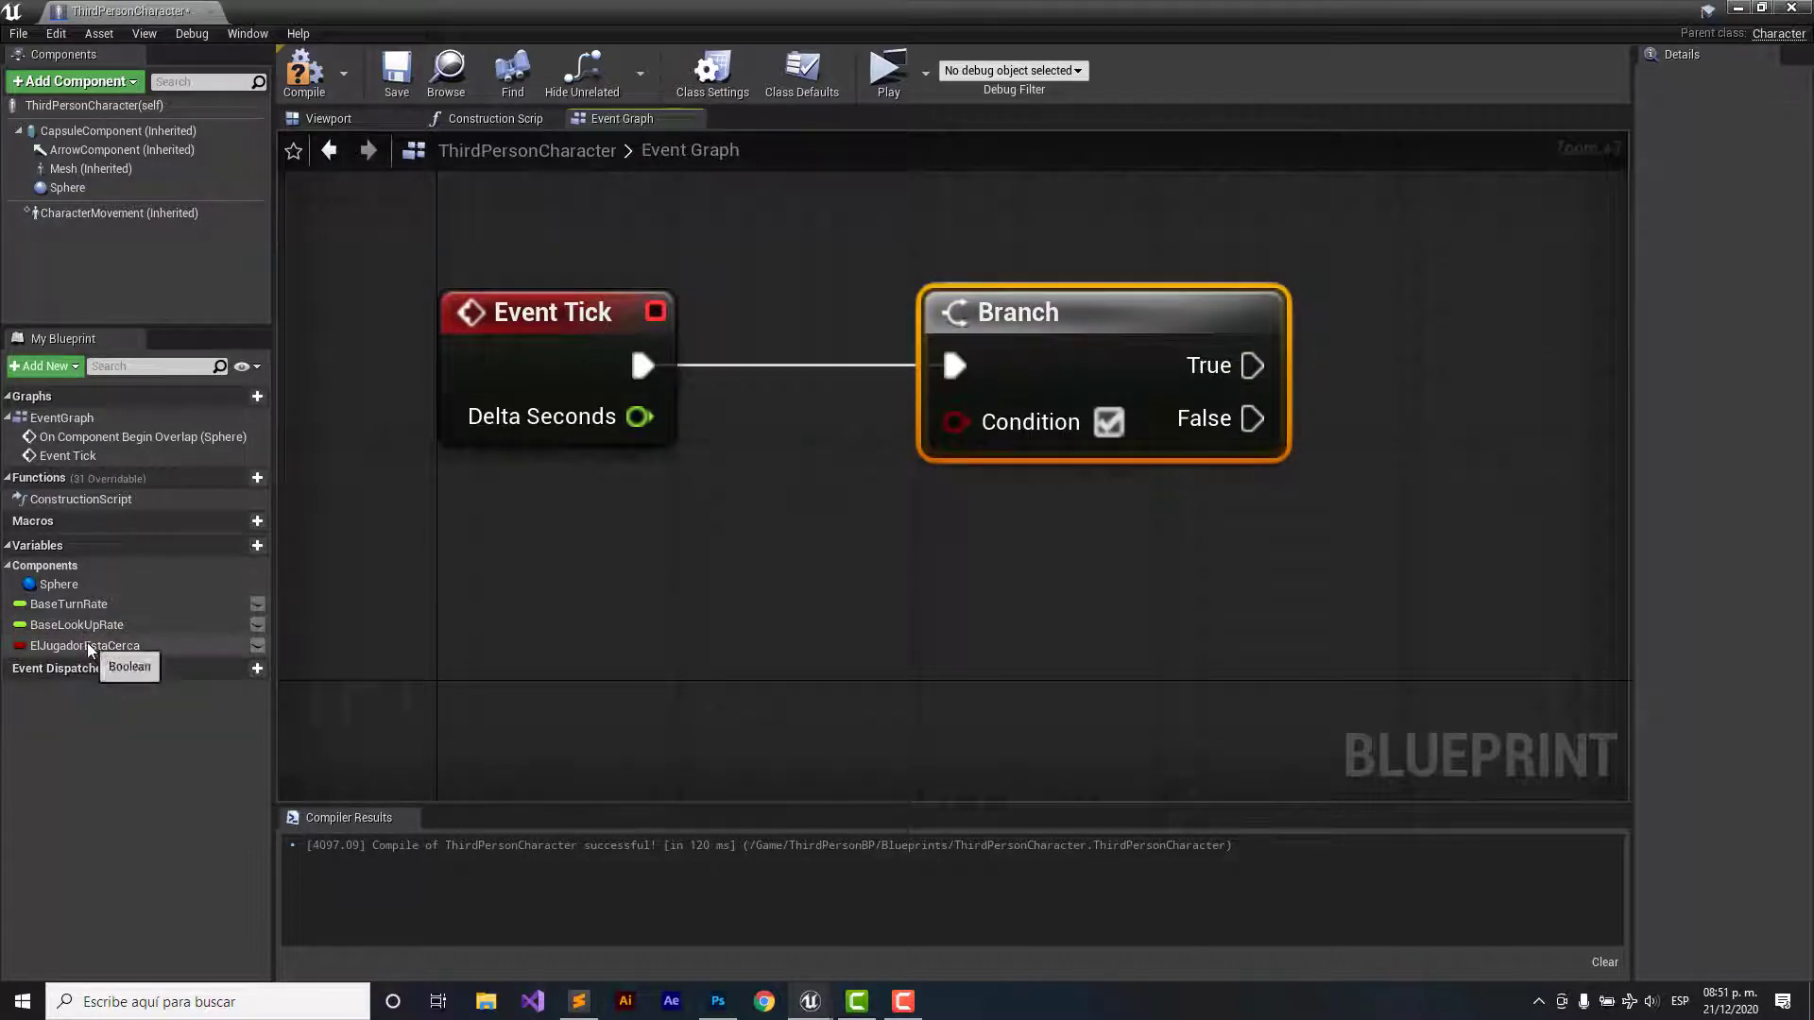
- Wire an ElJugadorEstaCerca getter into the new Branch's Condition
mouse_move(87, 648)
mouse_down()
mouse_move(733, 523)
mouse_move(546, 592)
mouse_up()
click(762, 542)
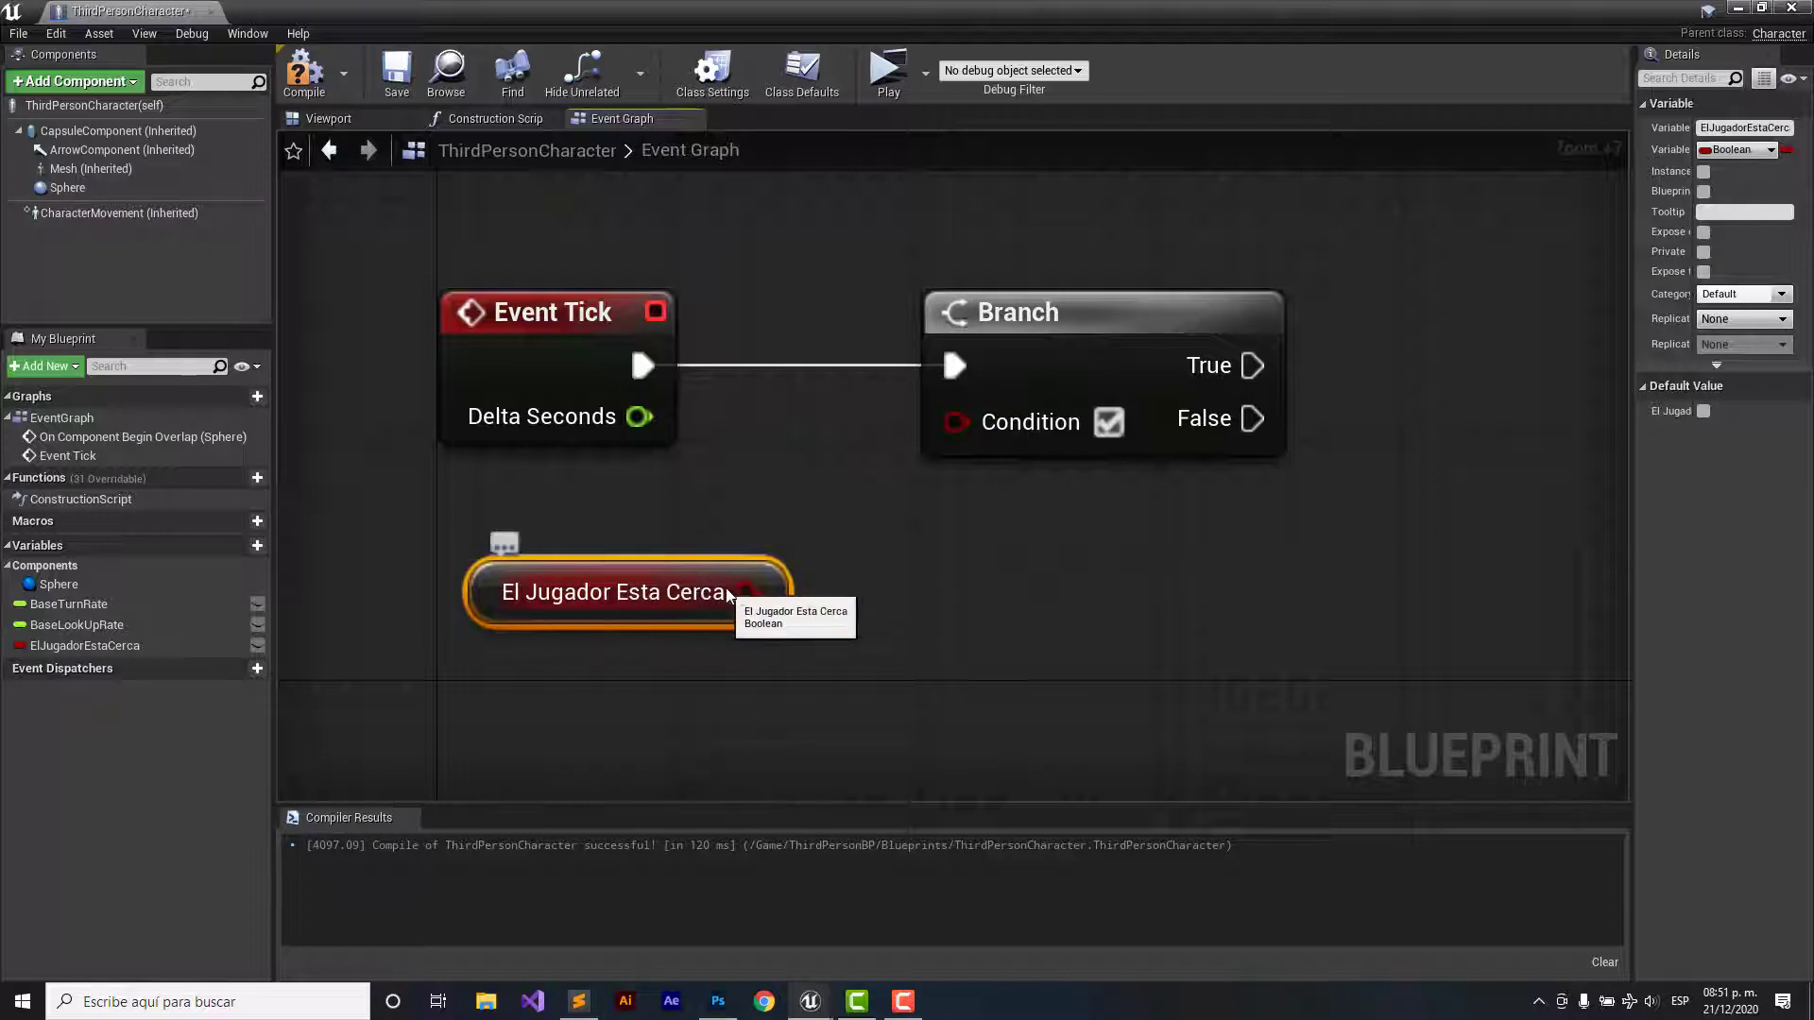
drag(746, 593, 954, 419)
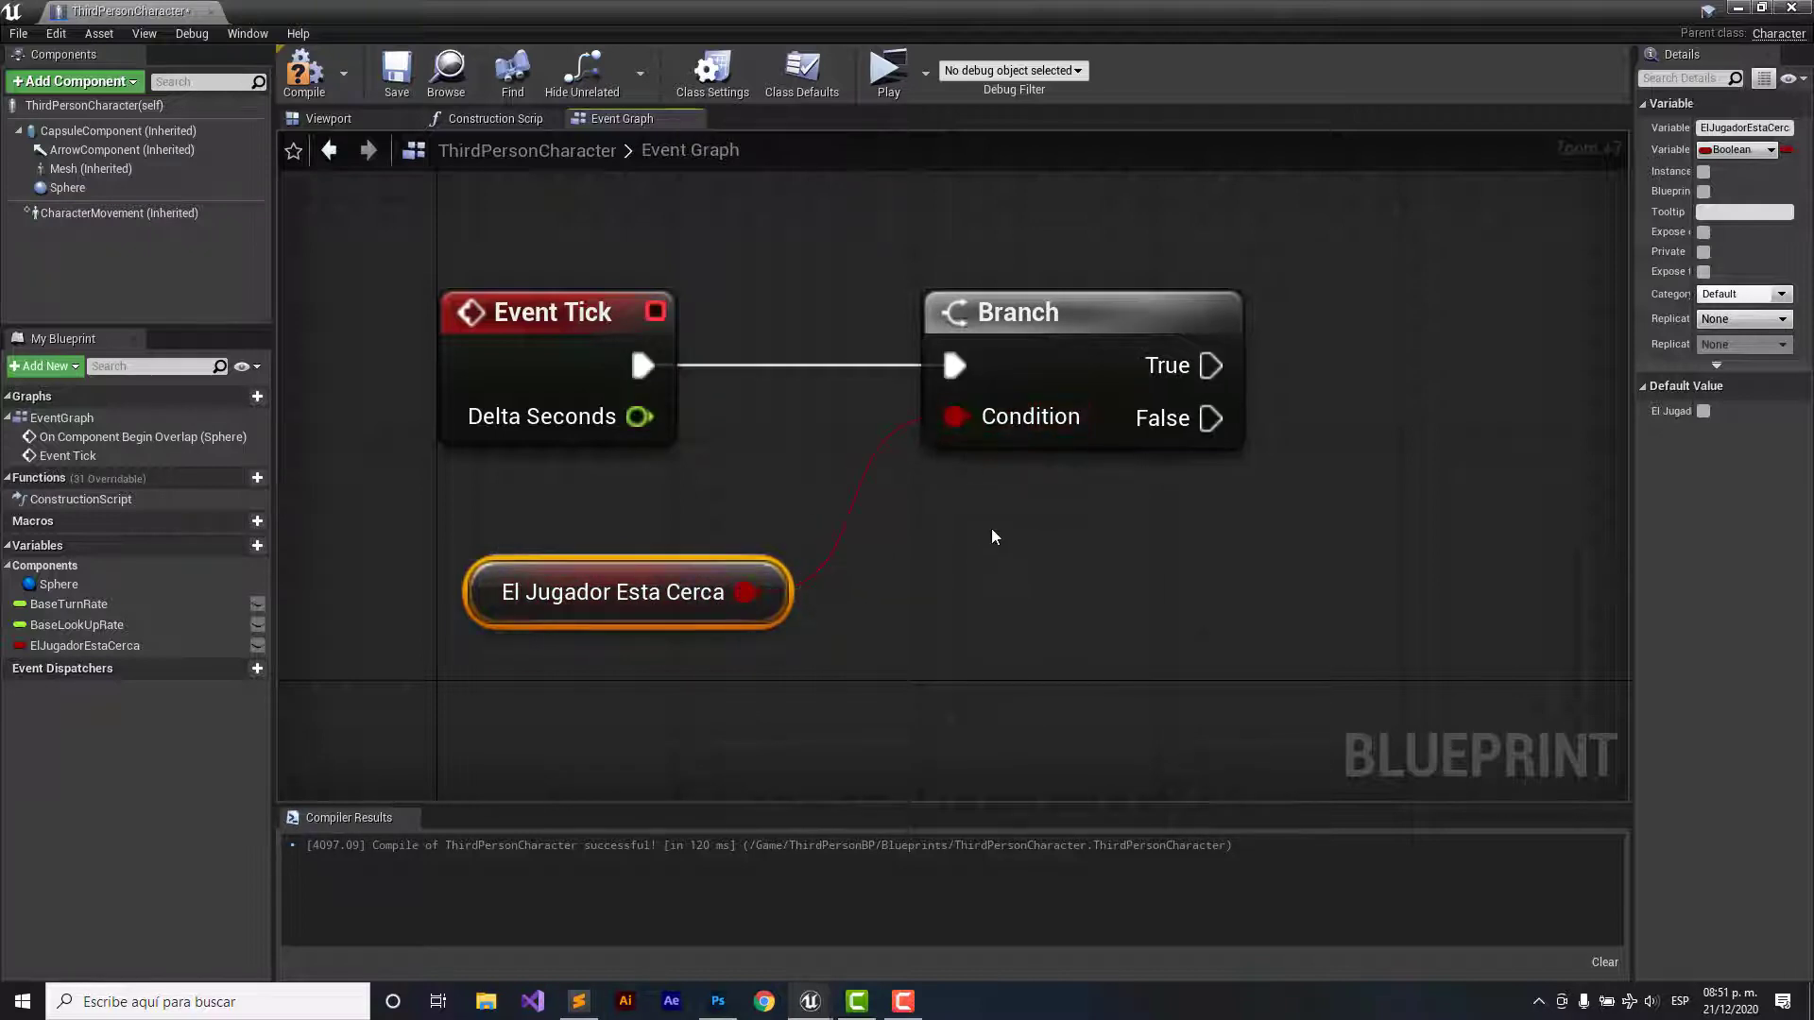
right_drag(1009, 527, 666, 534)
mouse_move(1268, 372)
right_down()
mouse_move(987, 372)
mouse_move(1160, 360)
mouse_move(999, 358)
right_up()
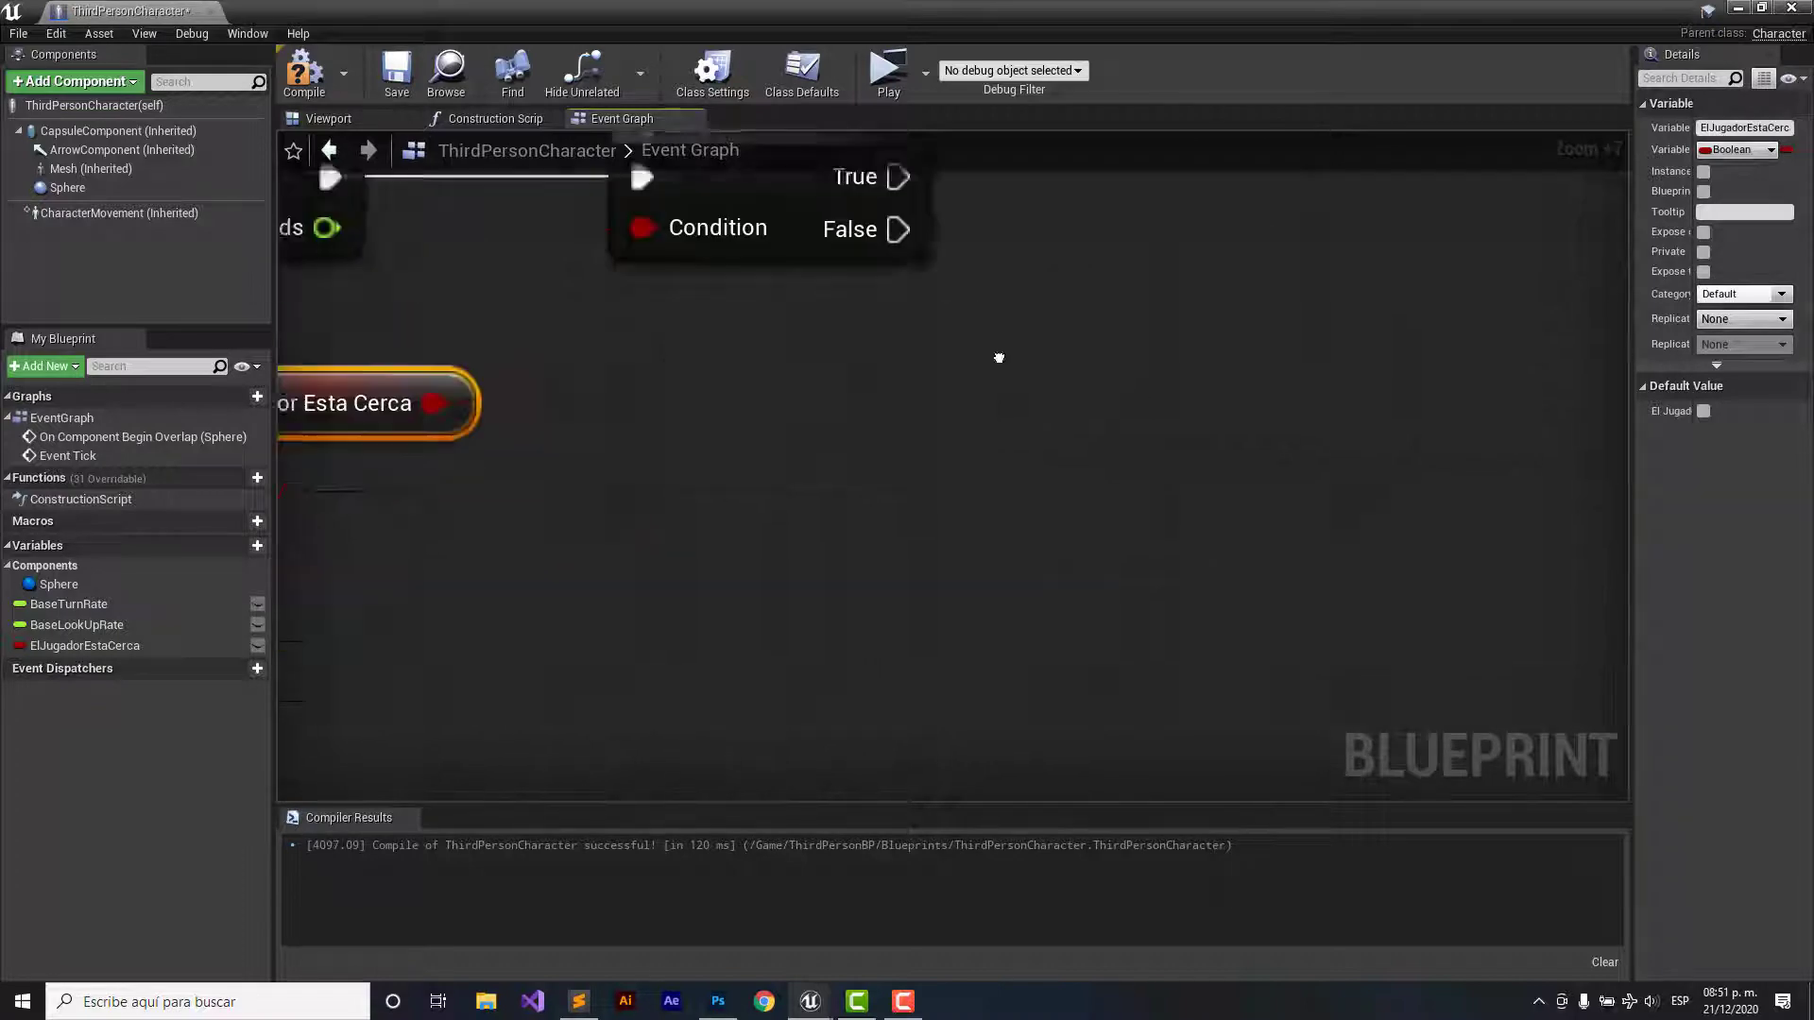
- Pan and zoom to review the overlap logic and make room right of the Branch
scroll(999, 358, down, 4)
scroll(1280, 650, down, 3)
right_drag(1279, 649, 1111, 527)
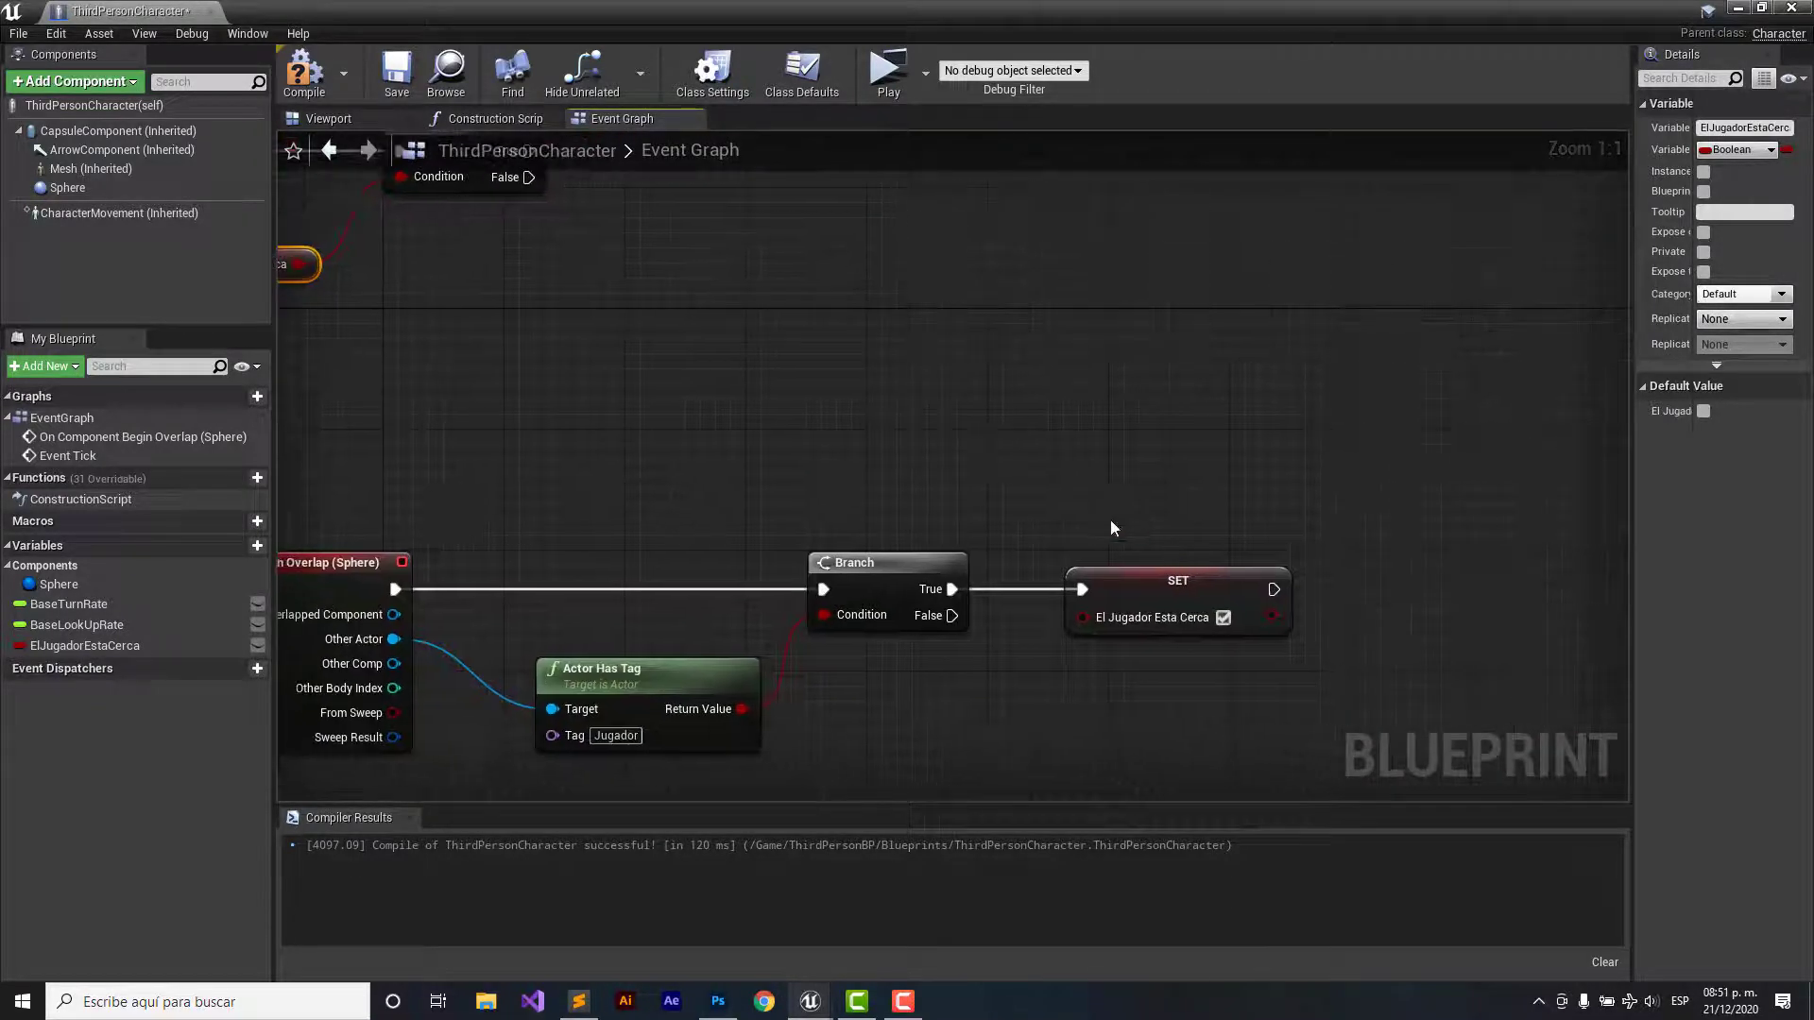
right_drag(1047, 380, 1290, 626)
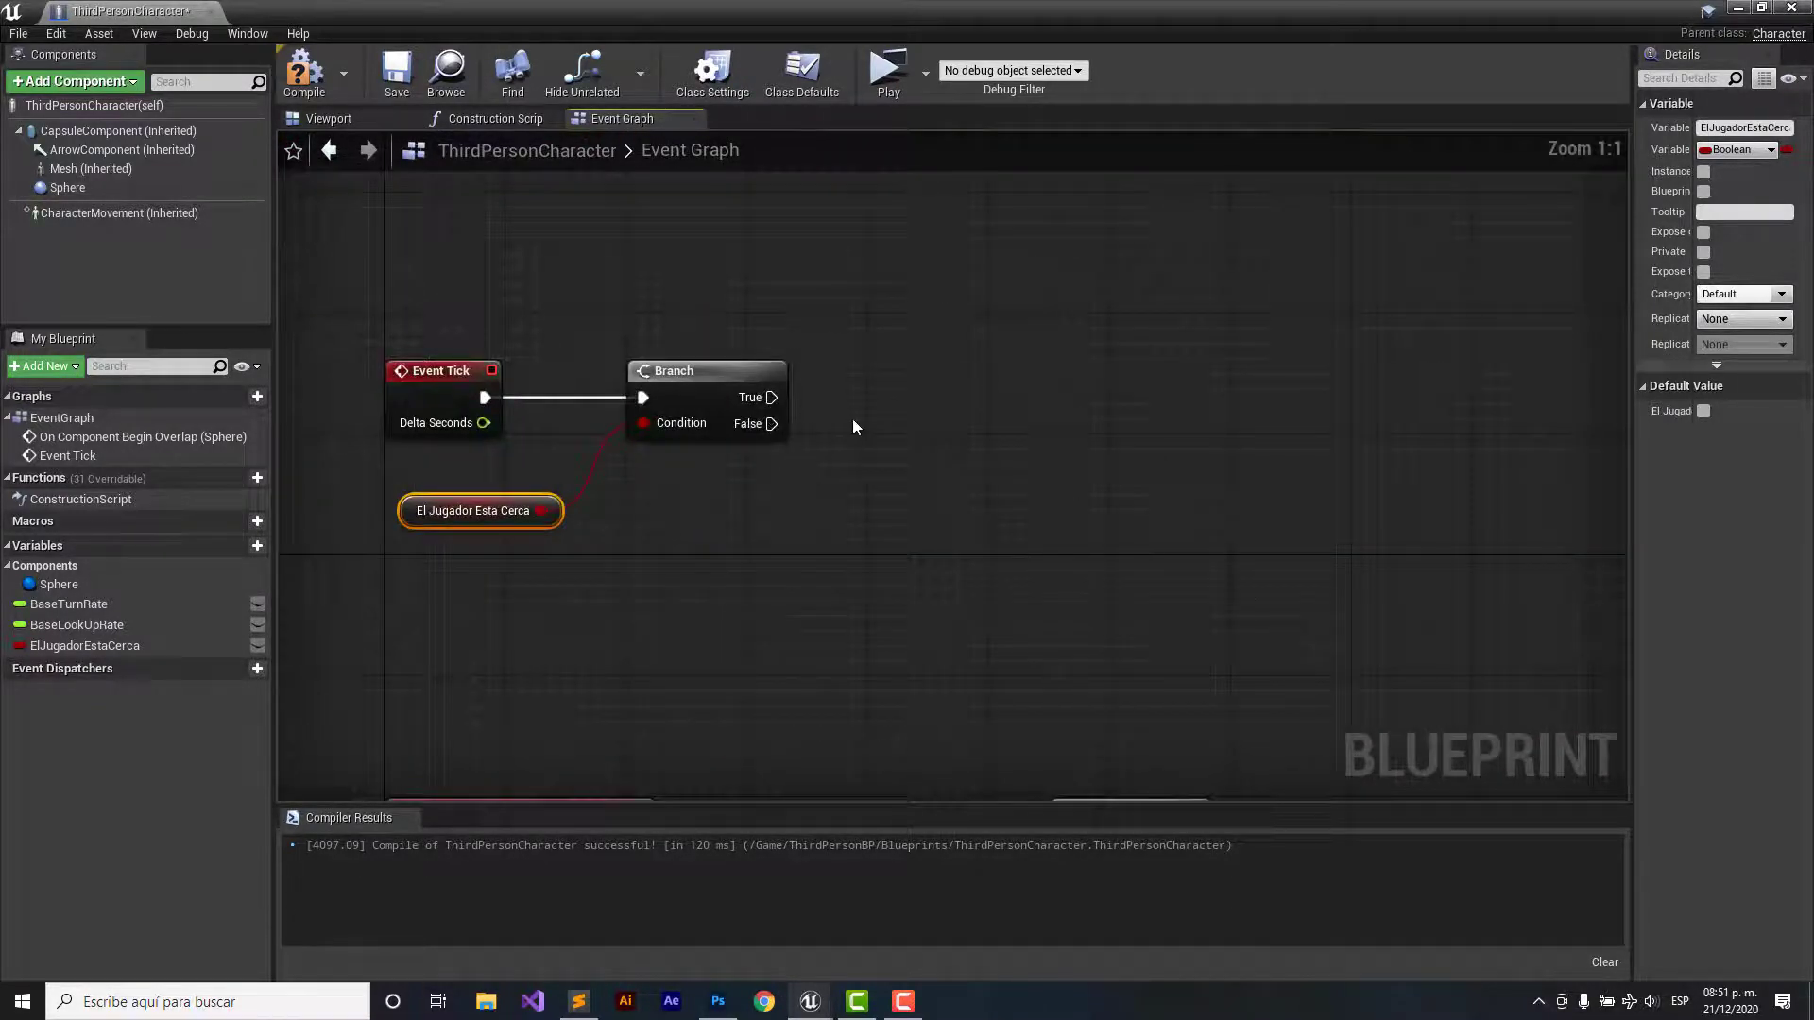
scroll(853, 420, up, 4)
scroll(853, 420, up, 1)
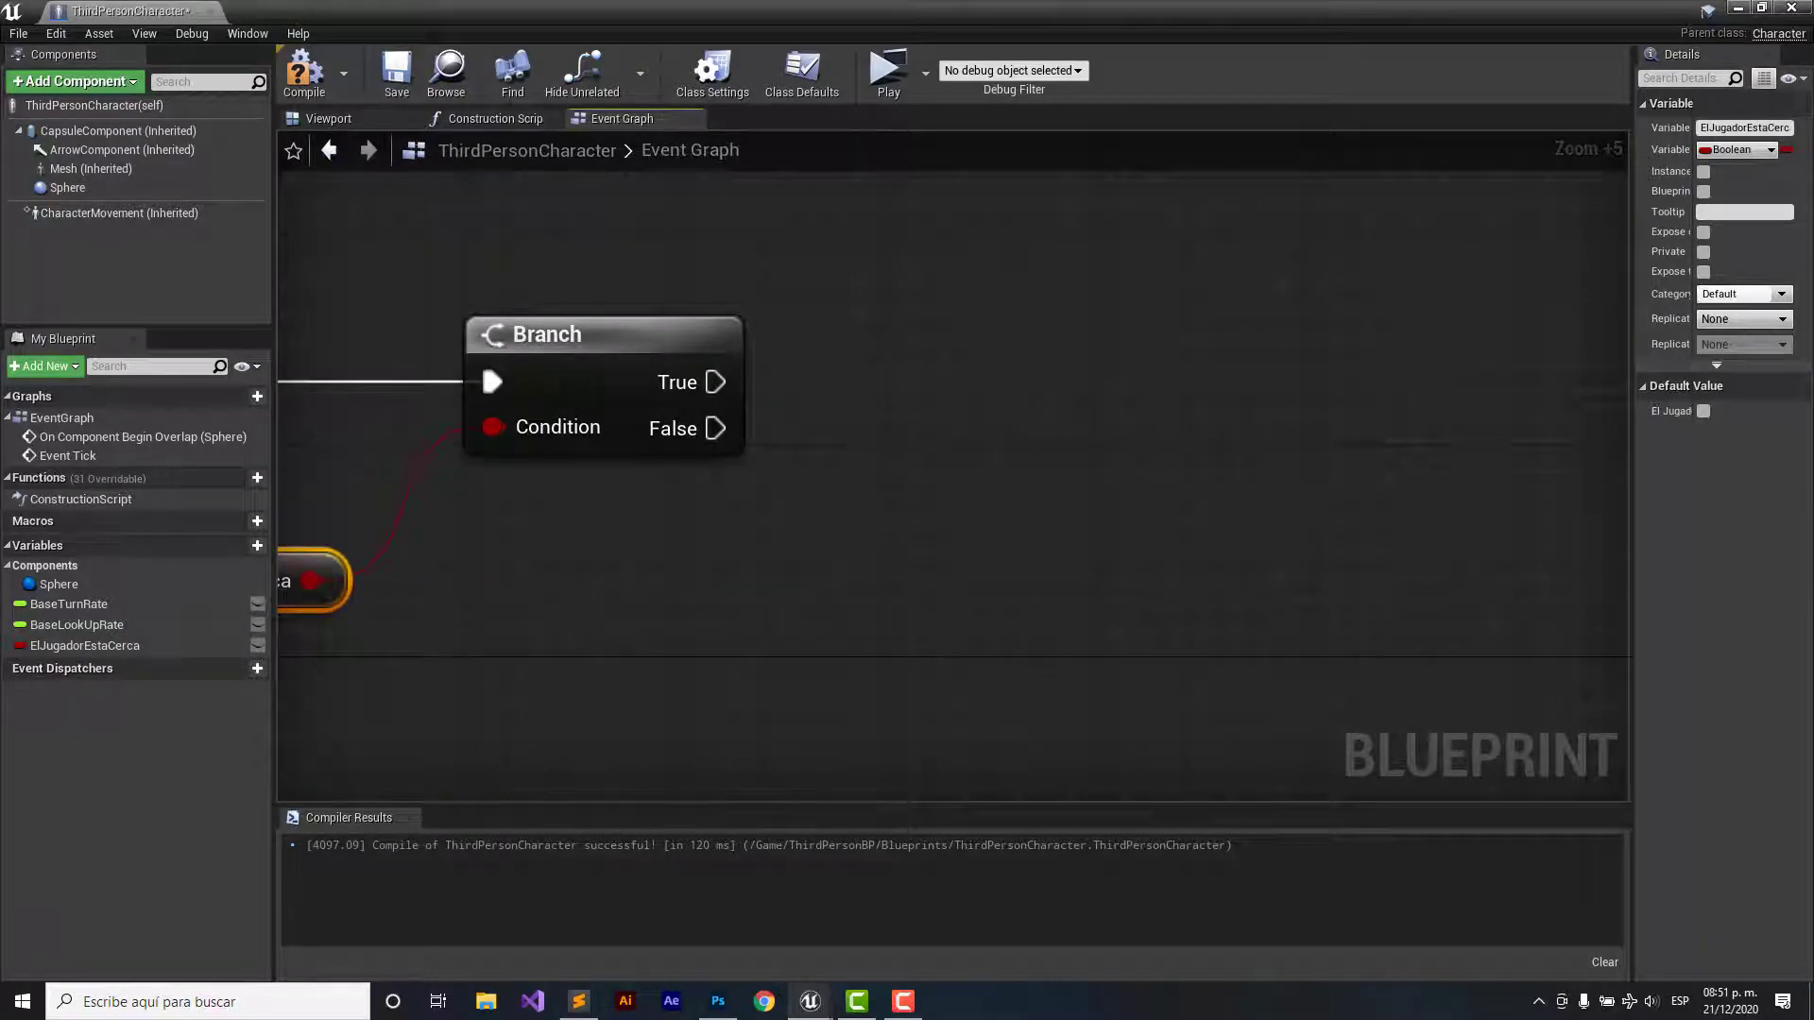
right_drag(766, 382, 1149, 381)
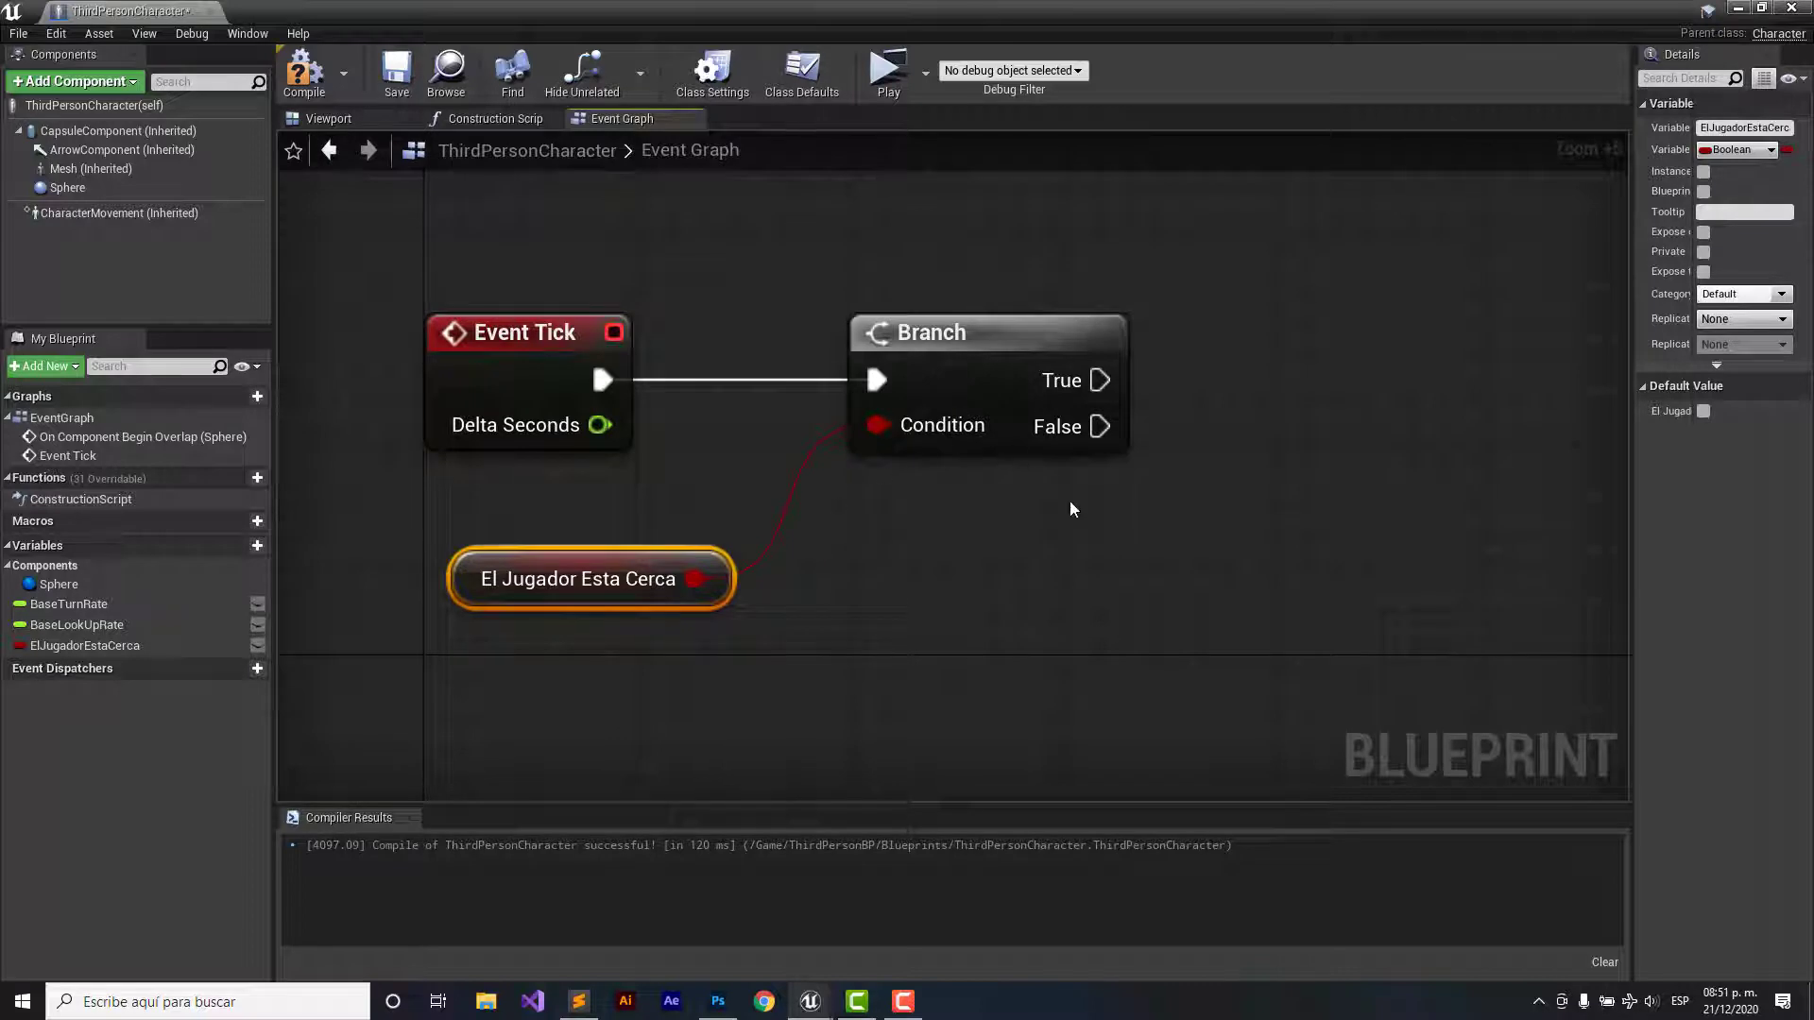
right_drag(1069, 501, 810, 507)
right_click(621, 563)
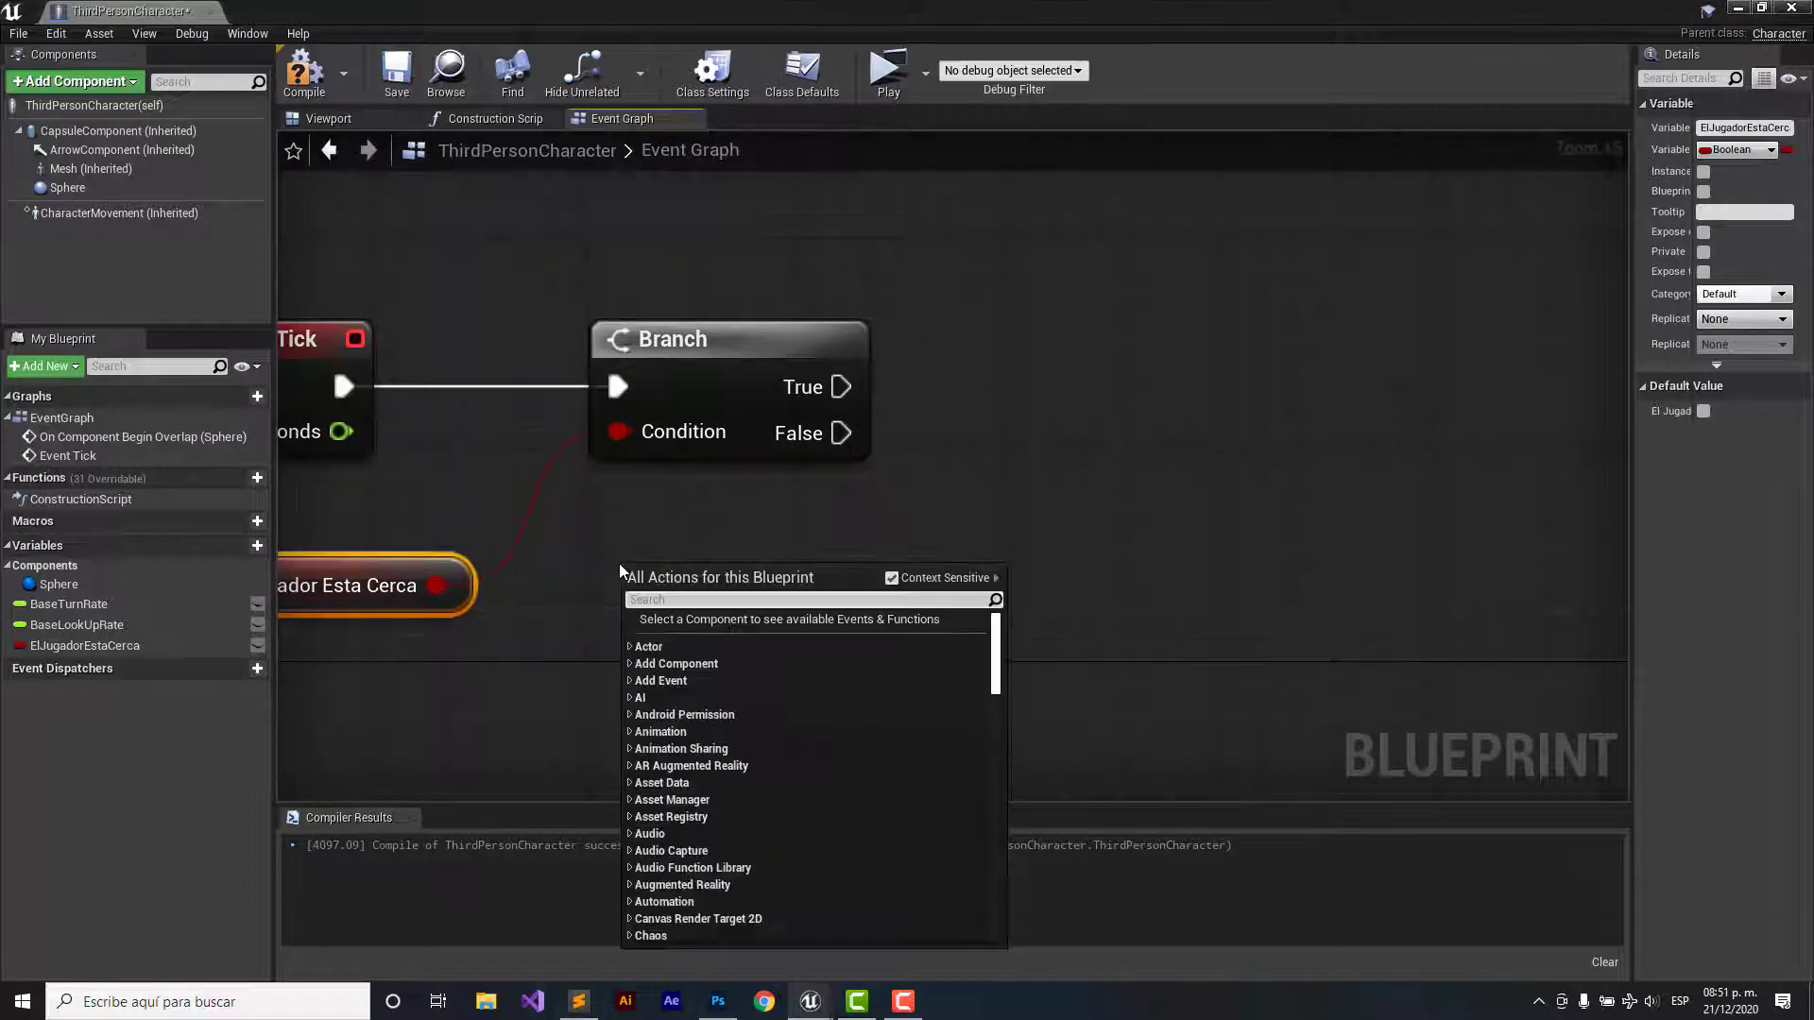
click(972, 395)
- Connect the tick Branch's True output to a new Simple Move to Location node
drag(840, 386, 1199, 395)
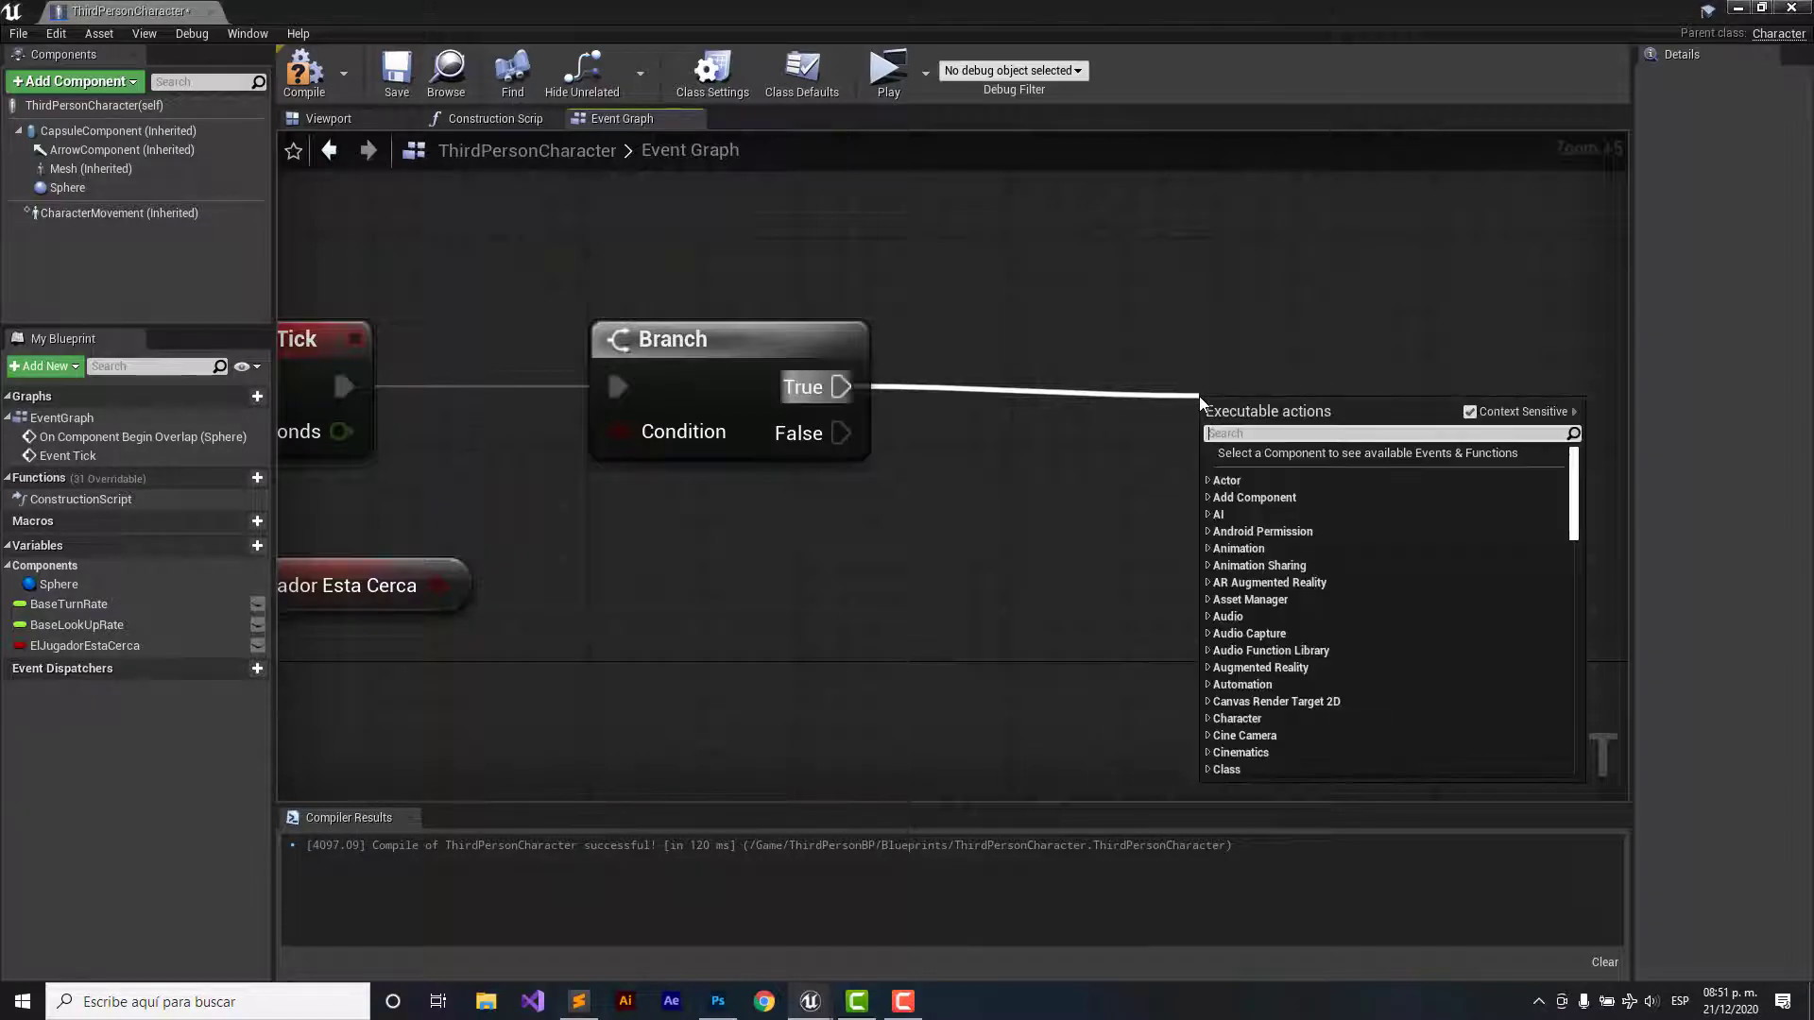
text(simple)
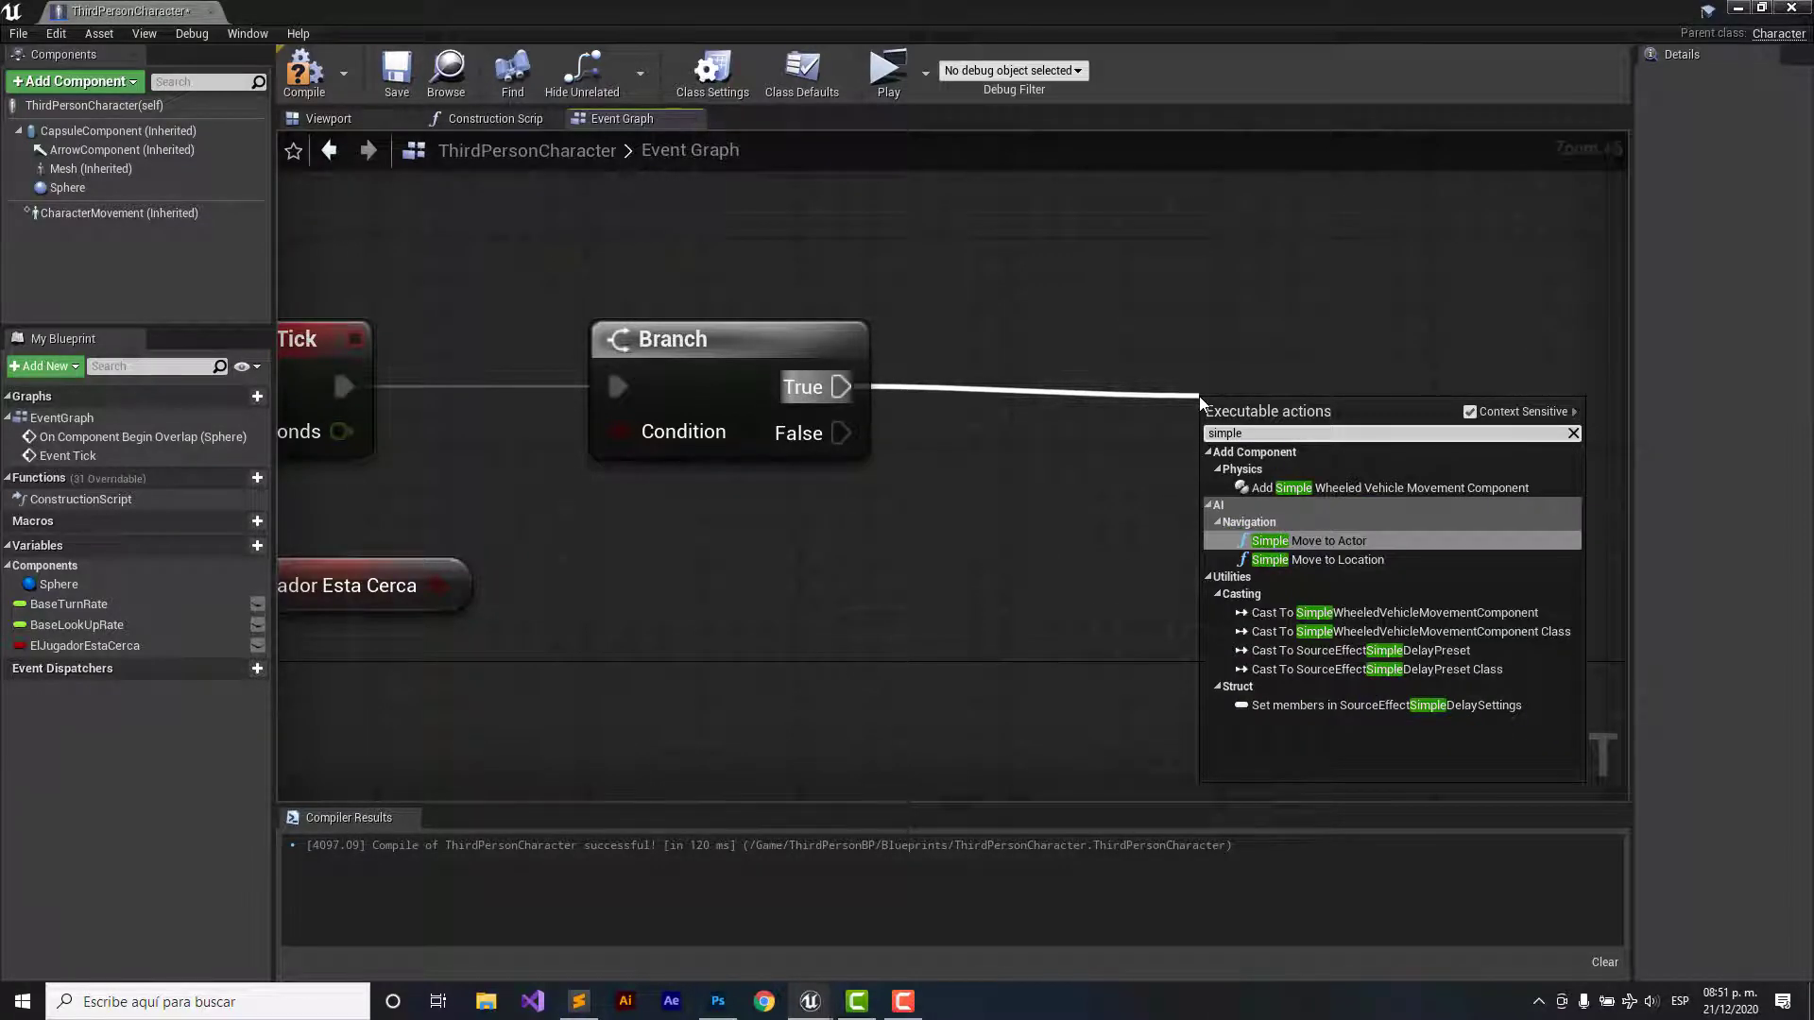
text(moveto)
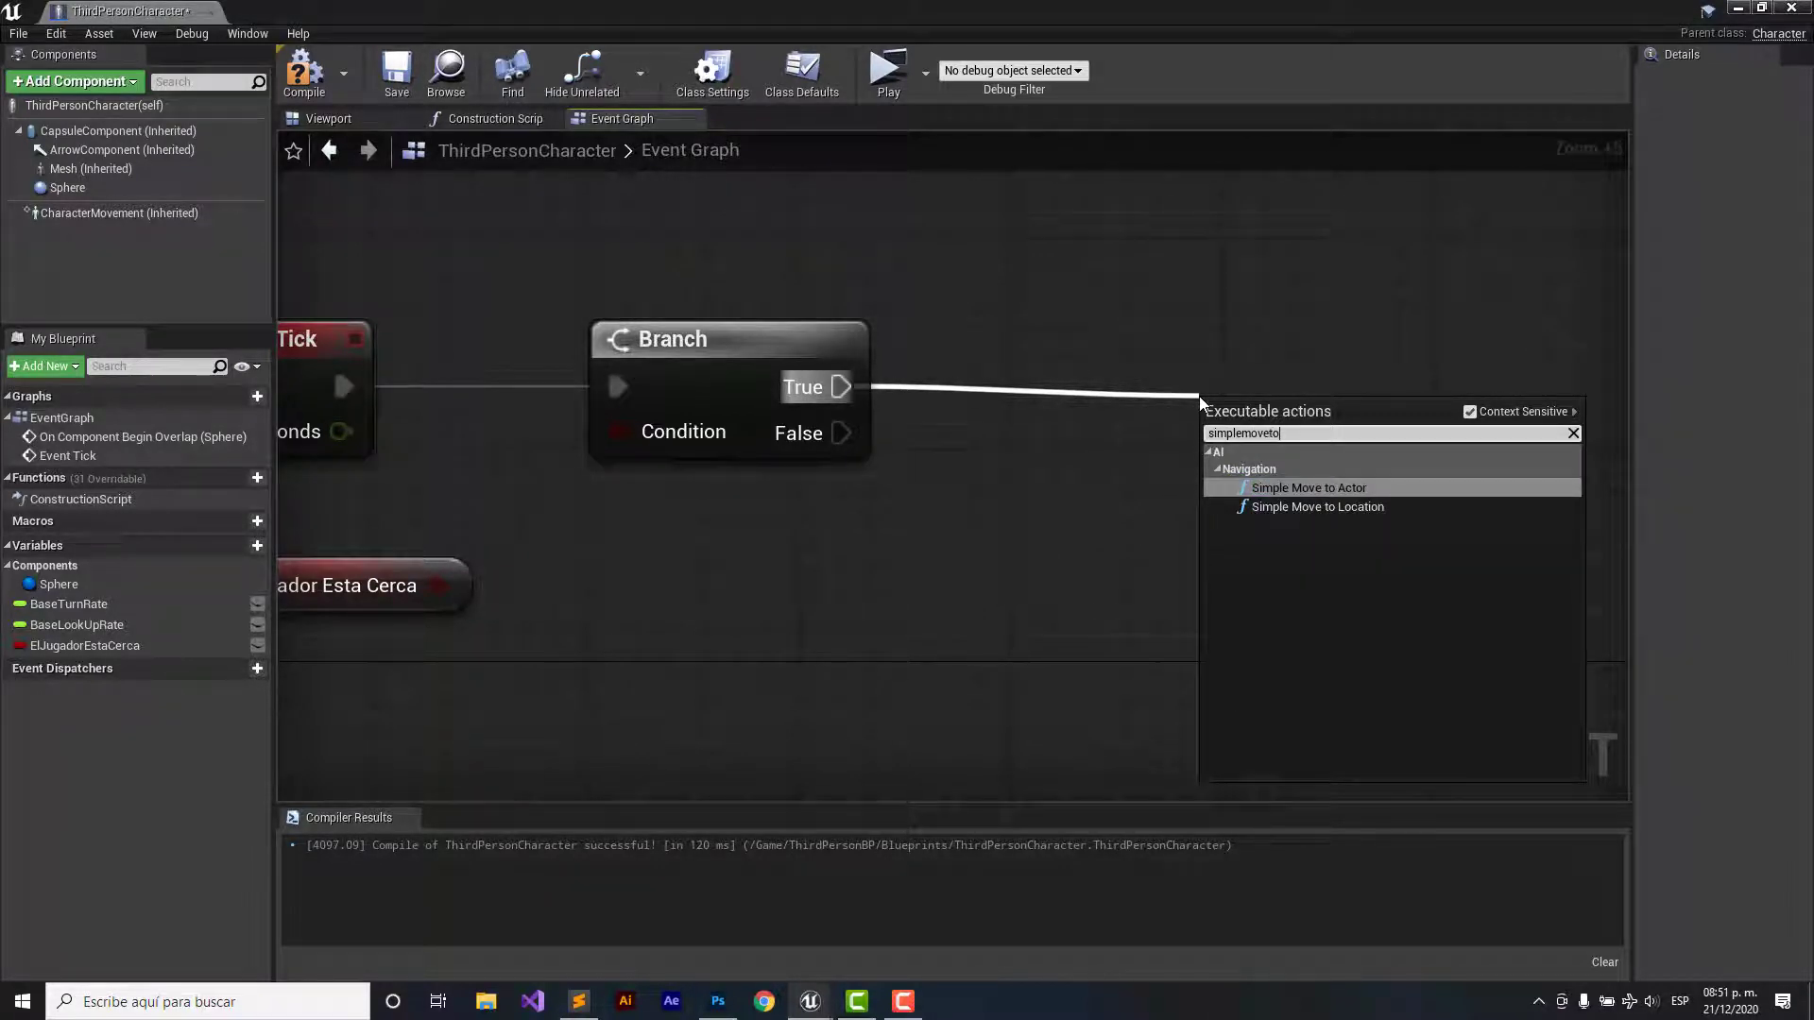
click(1318, 506)
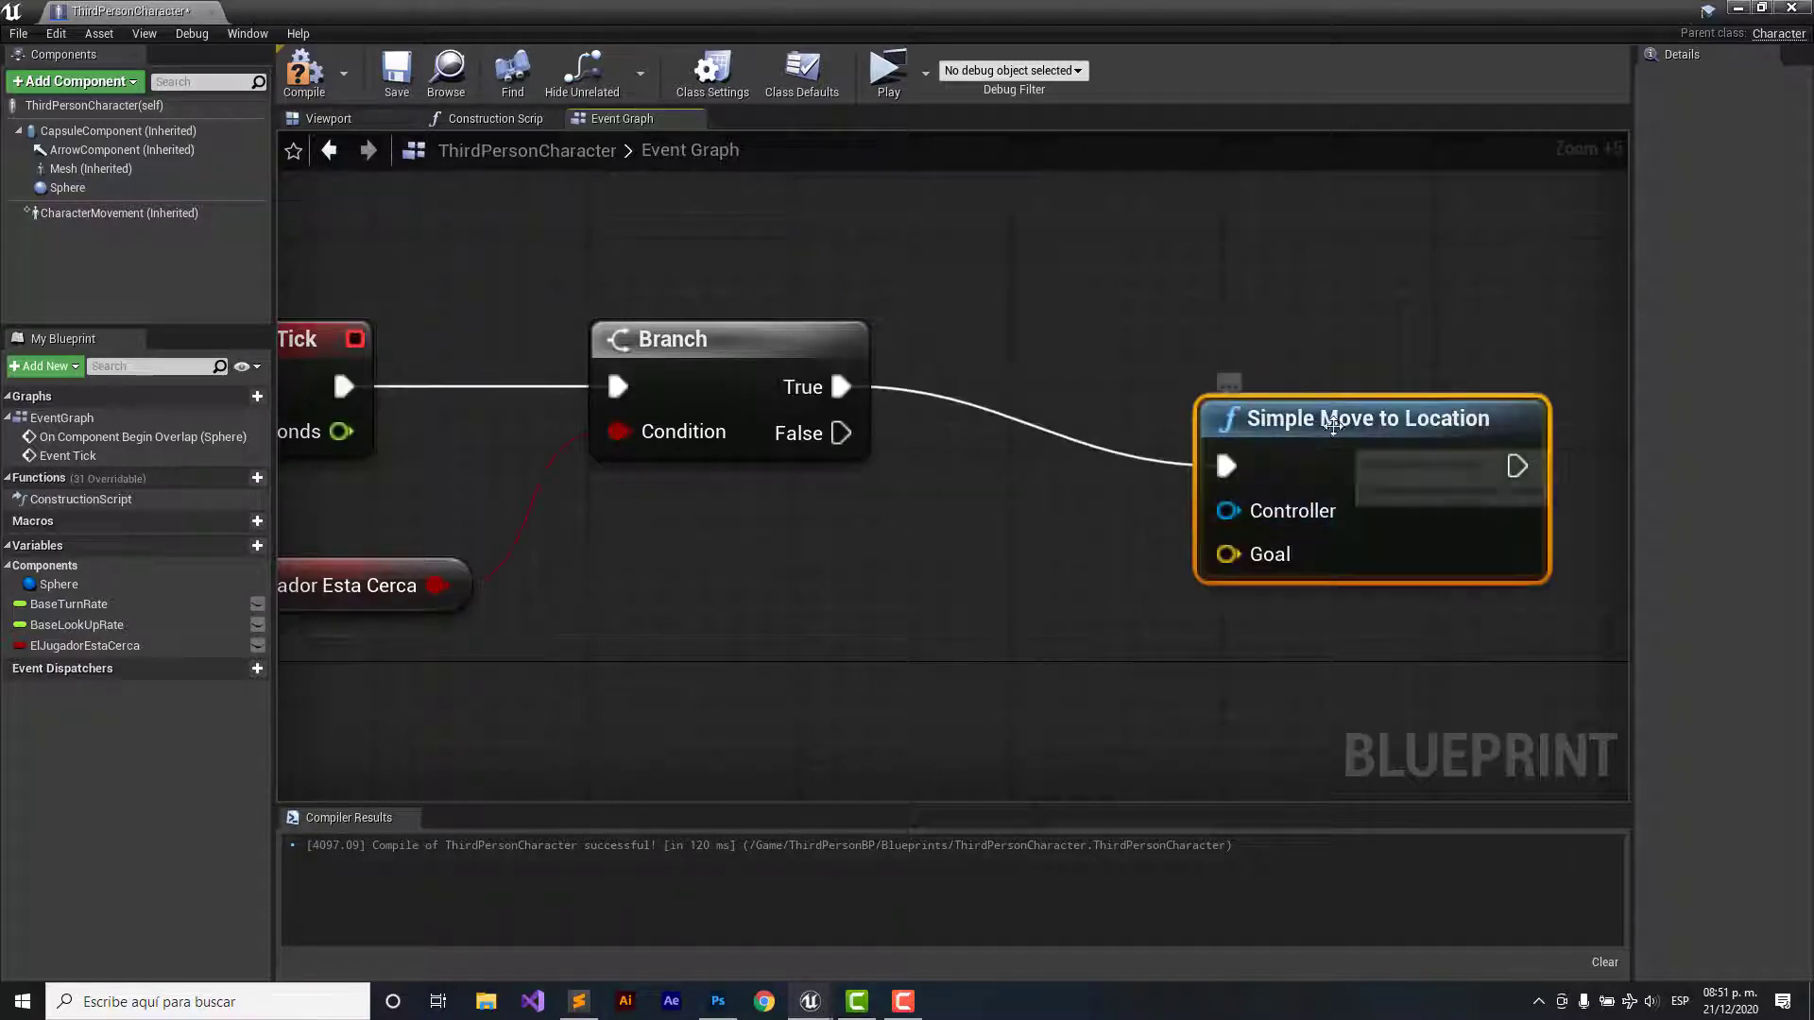
drag(1332, 425, 1332, 346)
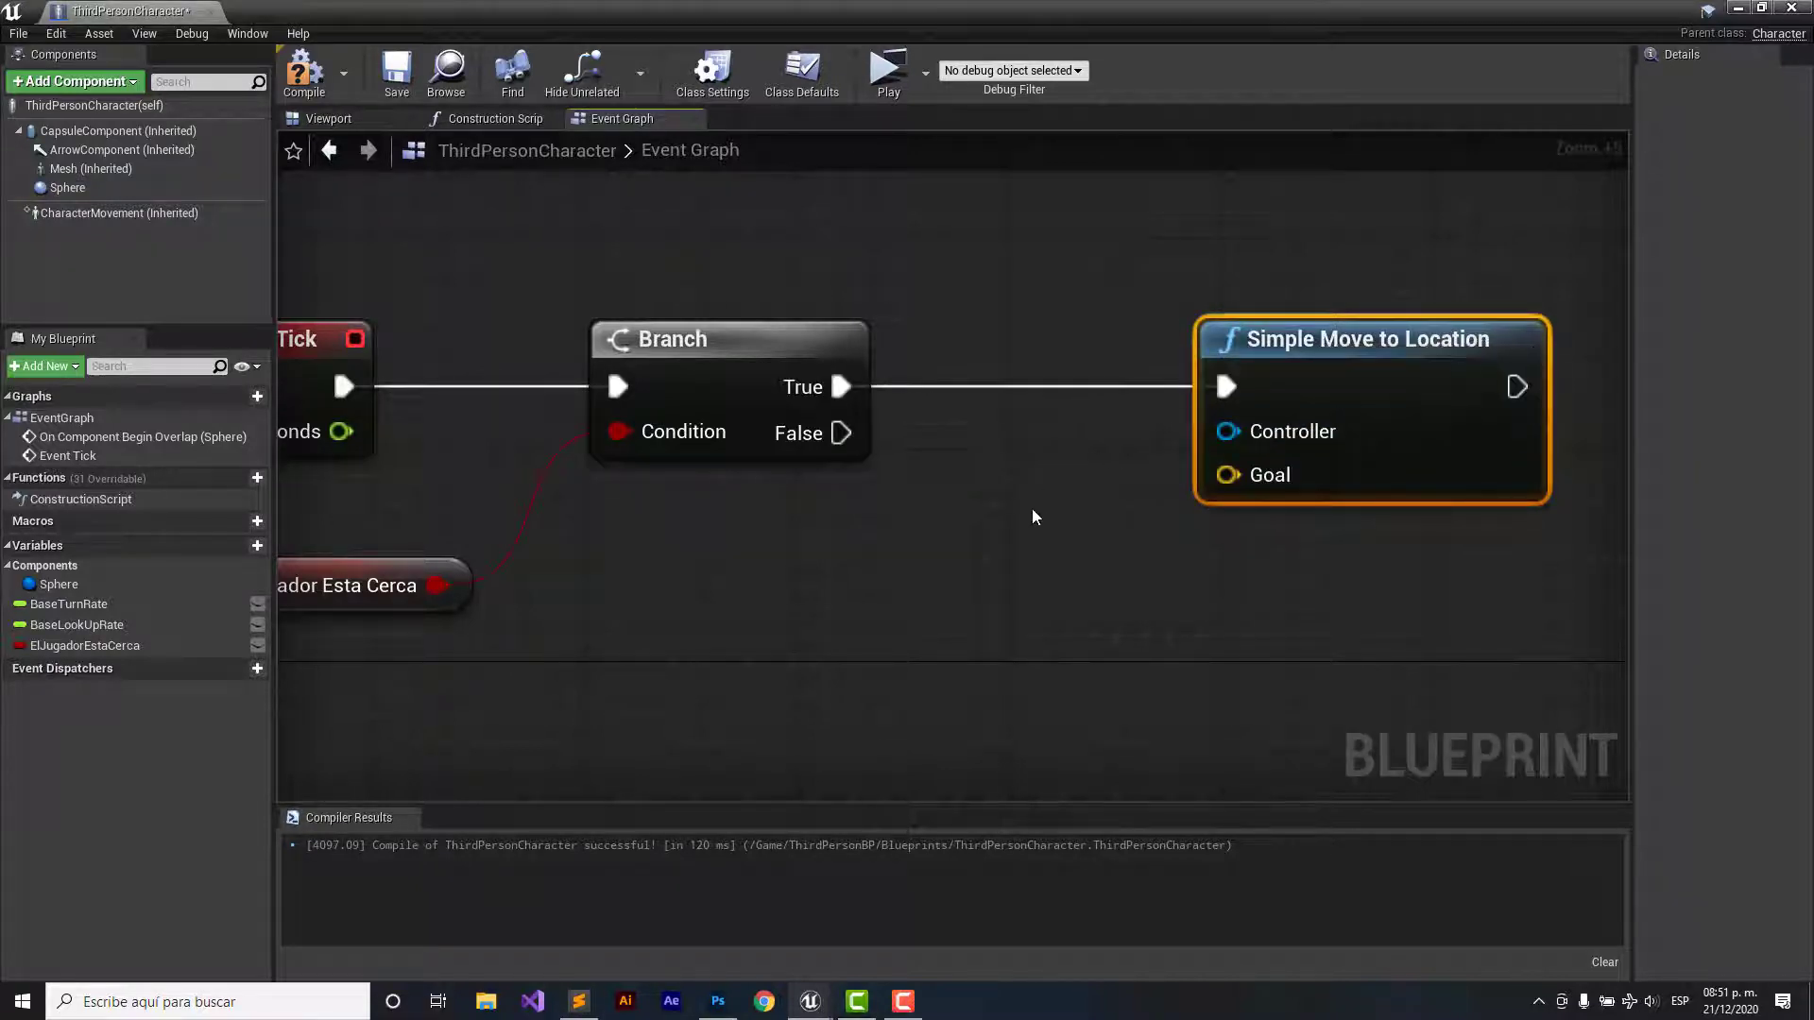
scroll(1033, 515, down, 5)
right_drag(1033, 514, 991, 473)
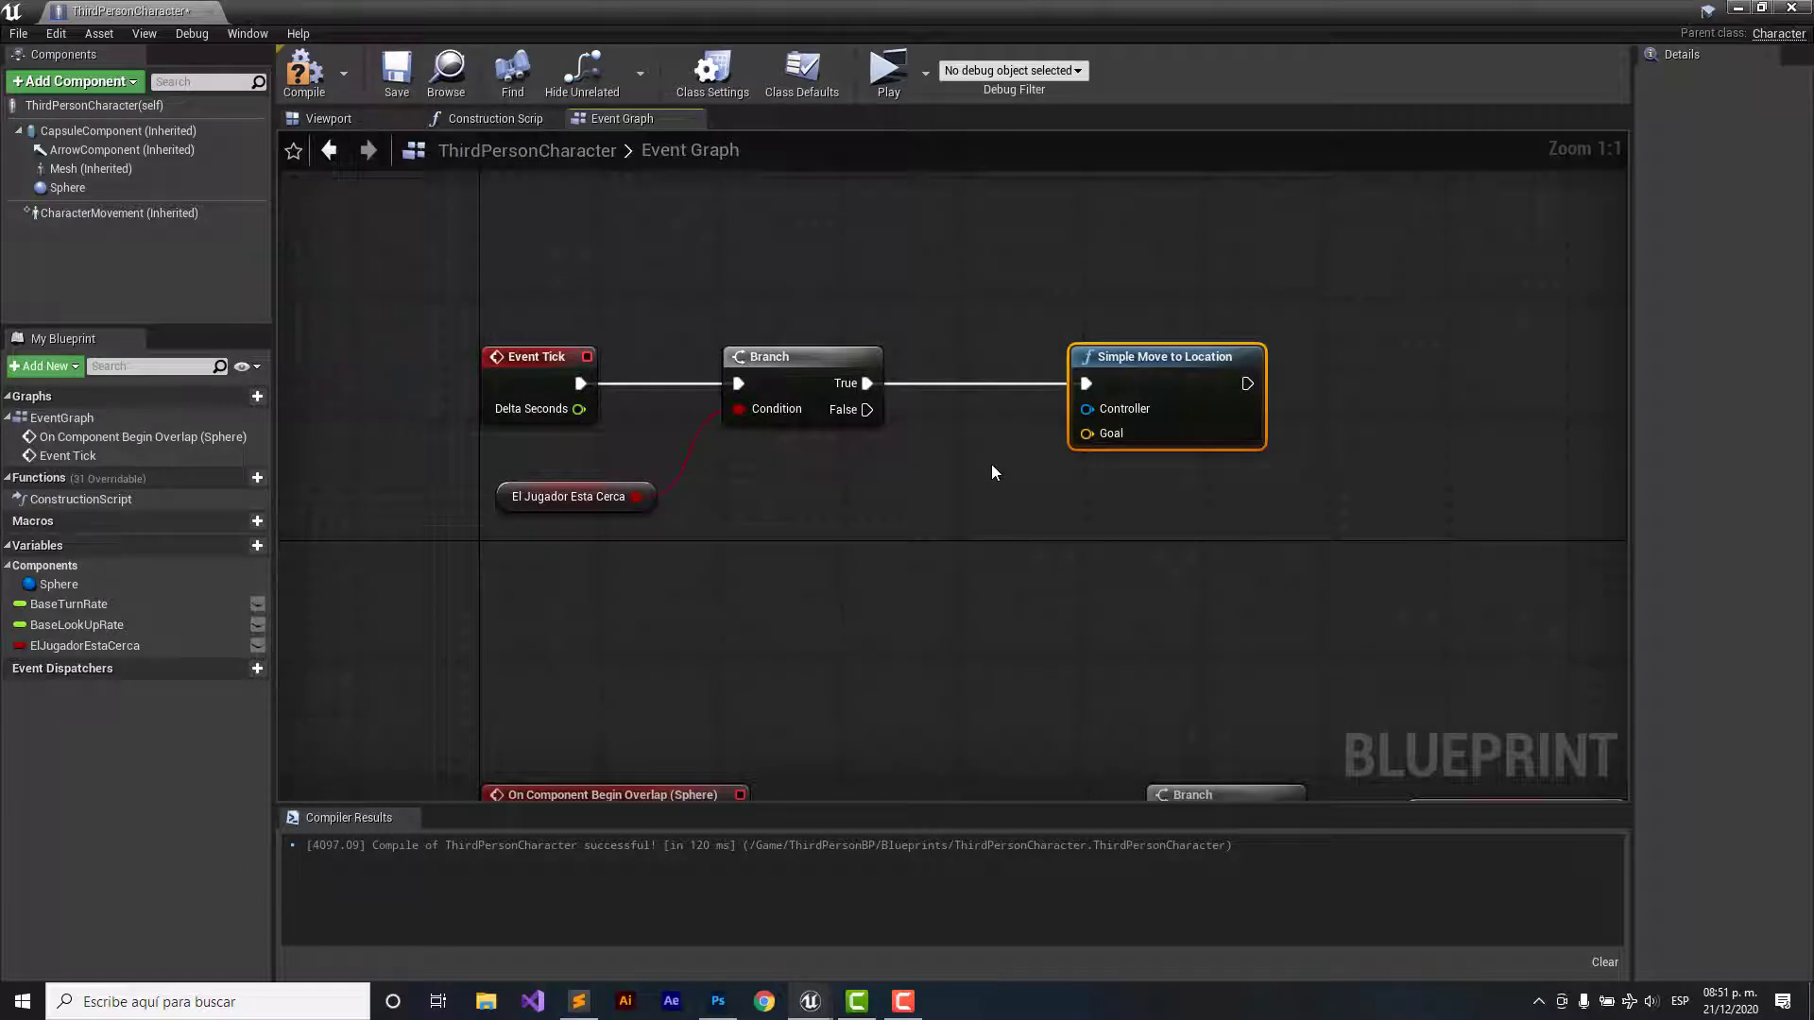
scroll(1000, 457, up, 5)
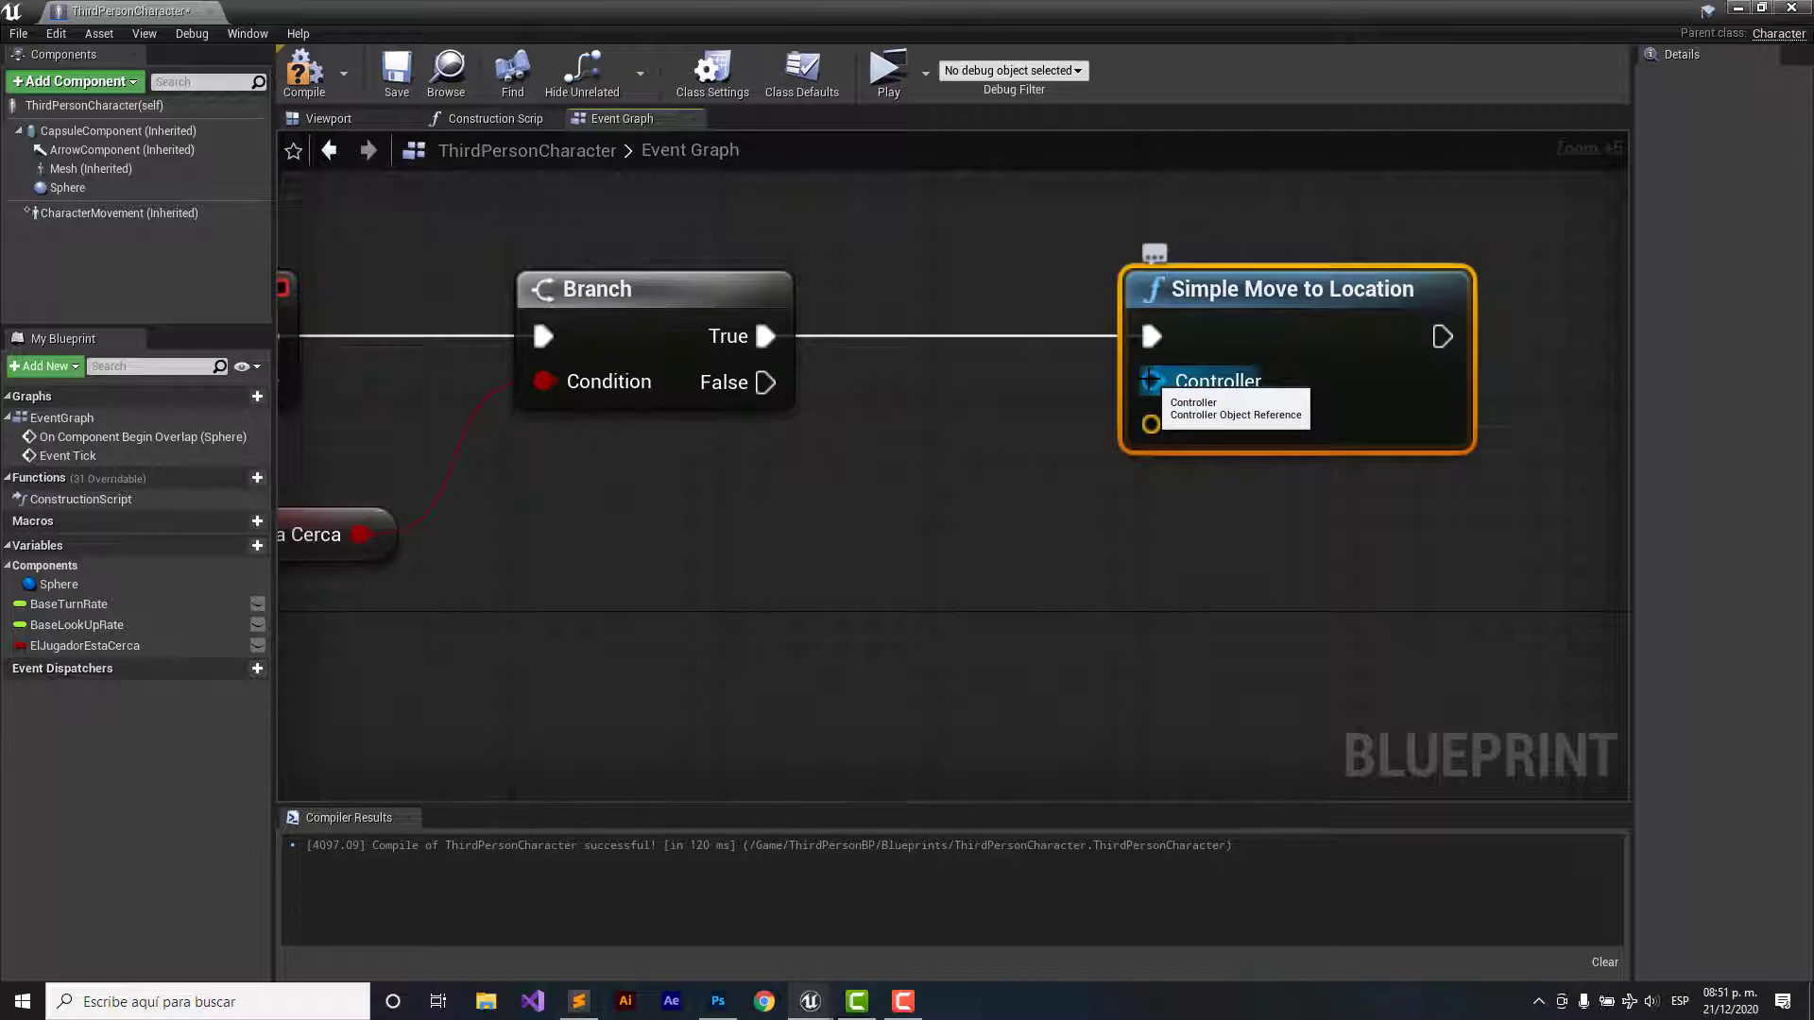
right_drag(1112, 512, 1038, 323)
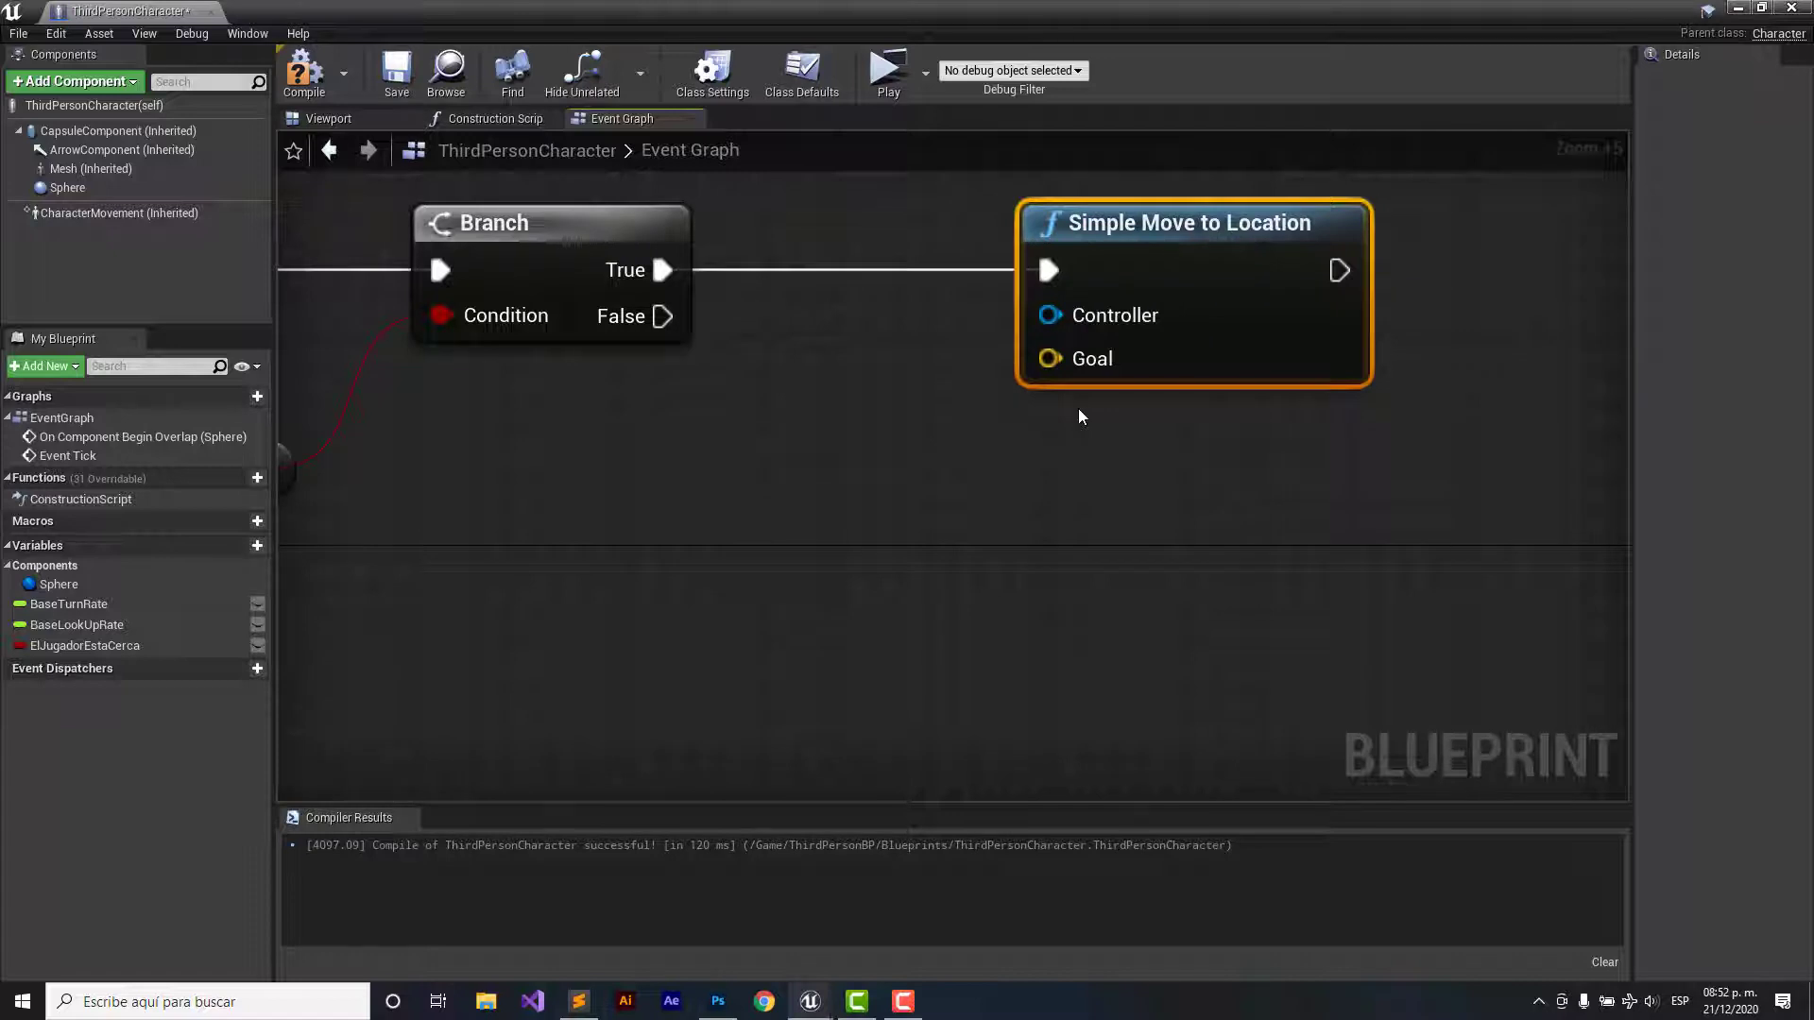
right_drag(1096, 449, 1104, 431)
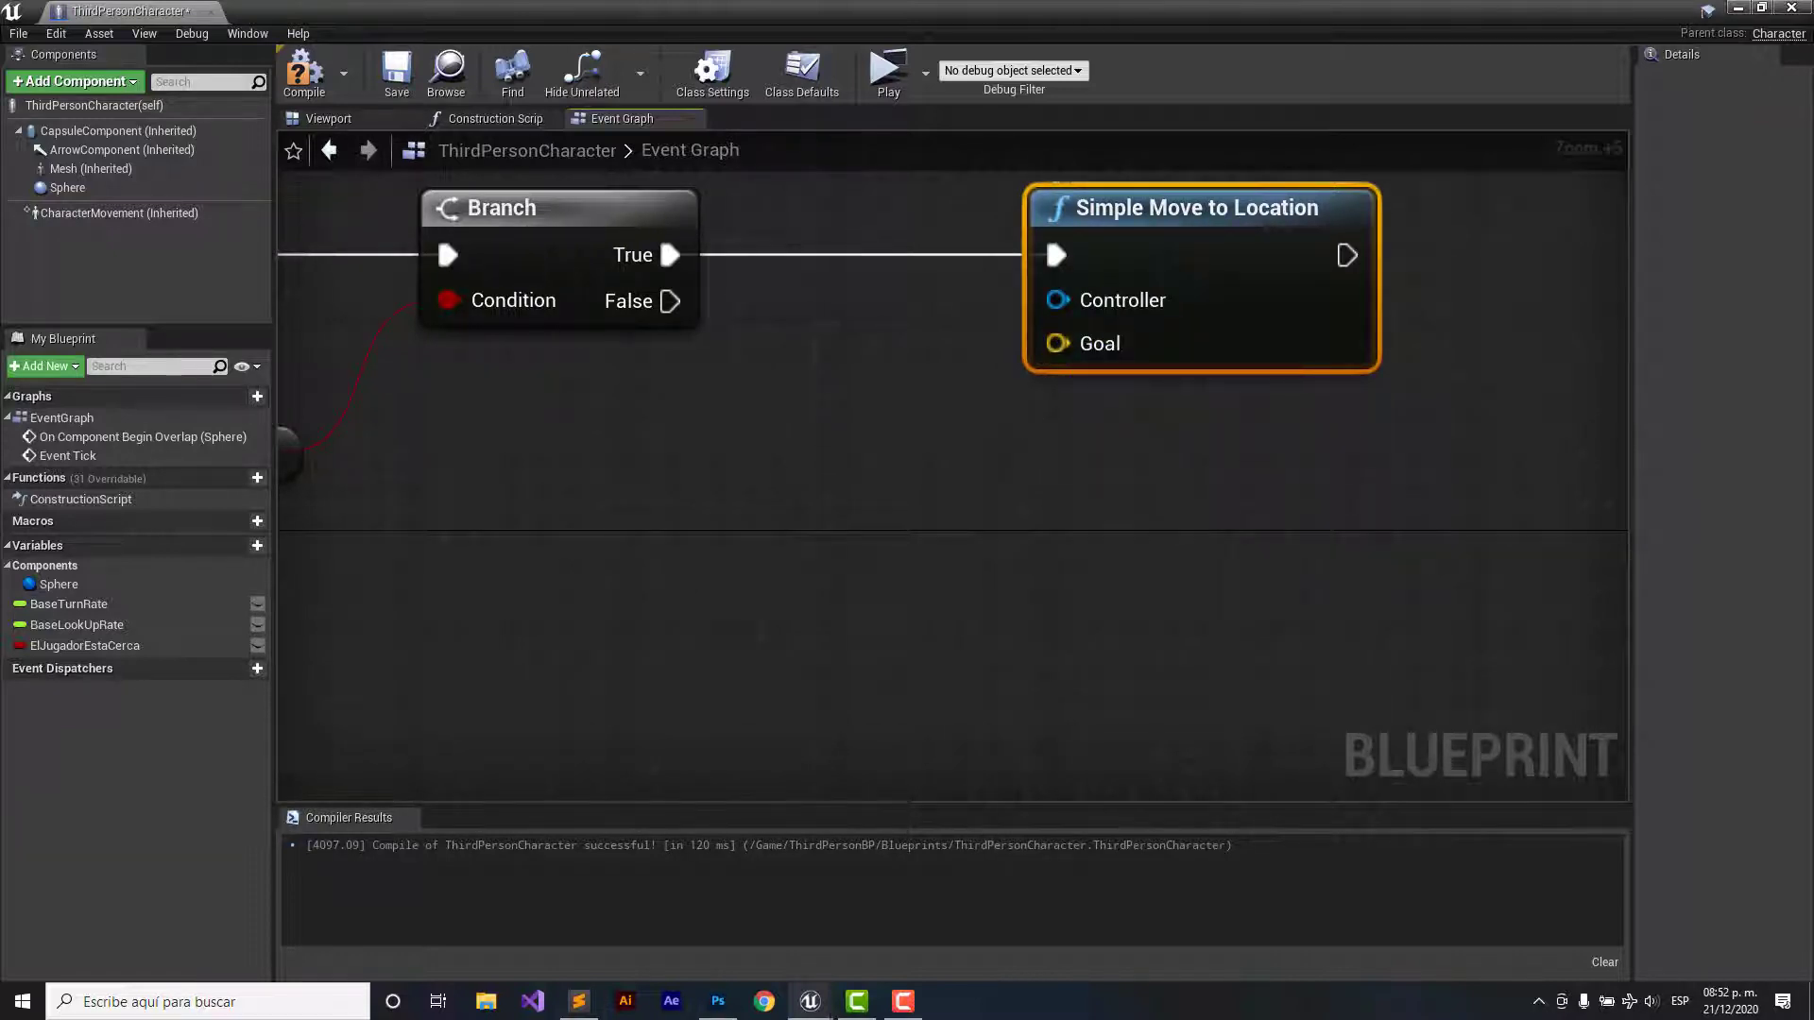
right_drag(1103, 431, 1263, 413)
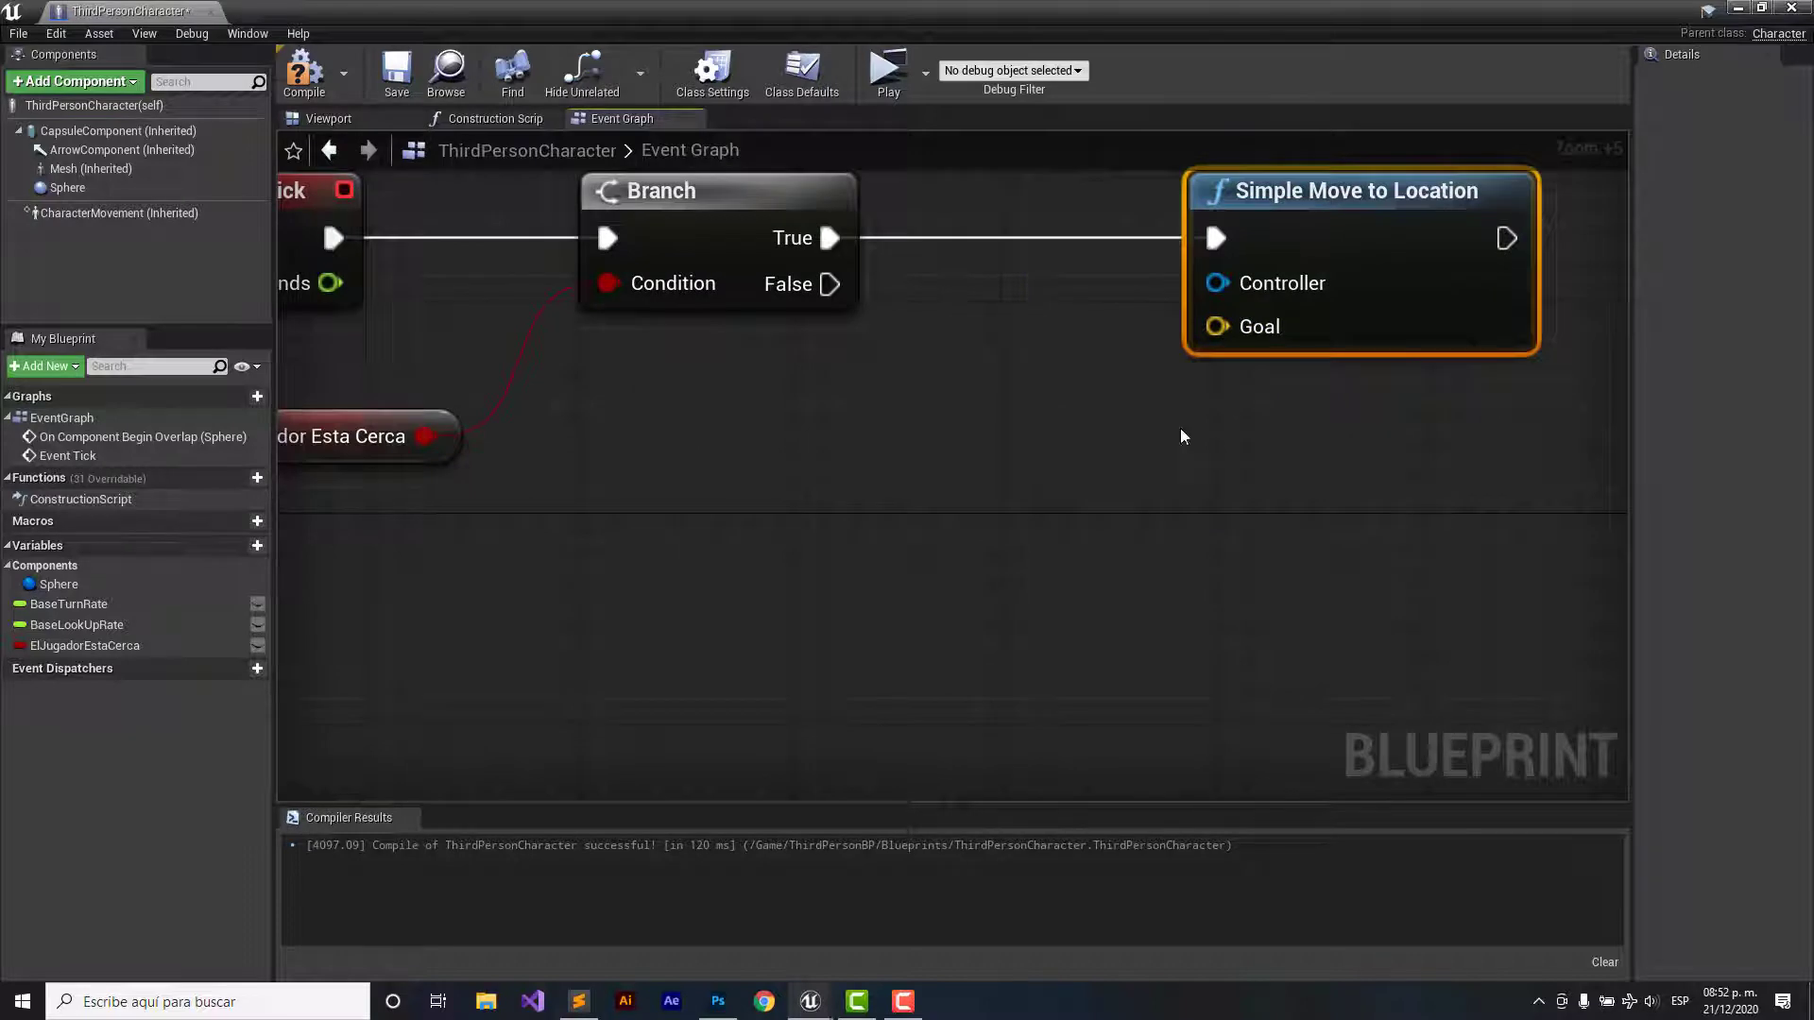
- Add a Get Player Controller node below the Branch
right_click(900, 229)
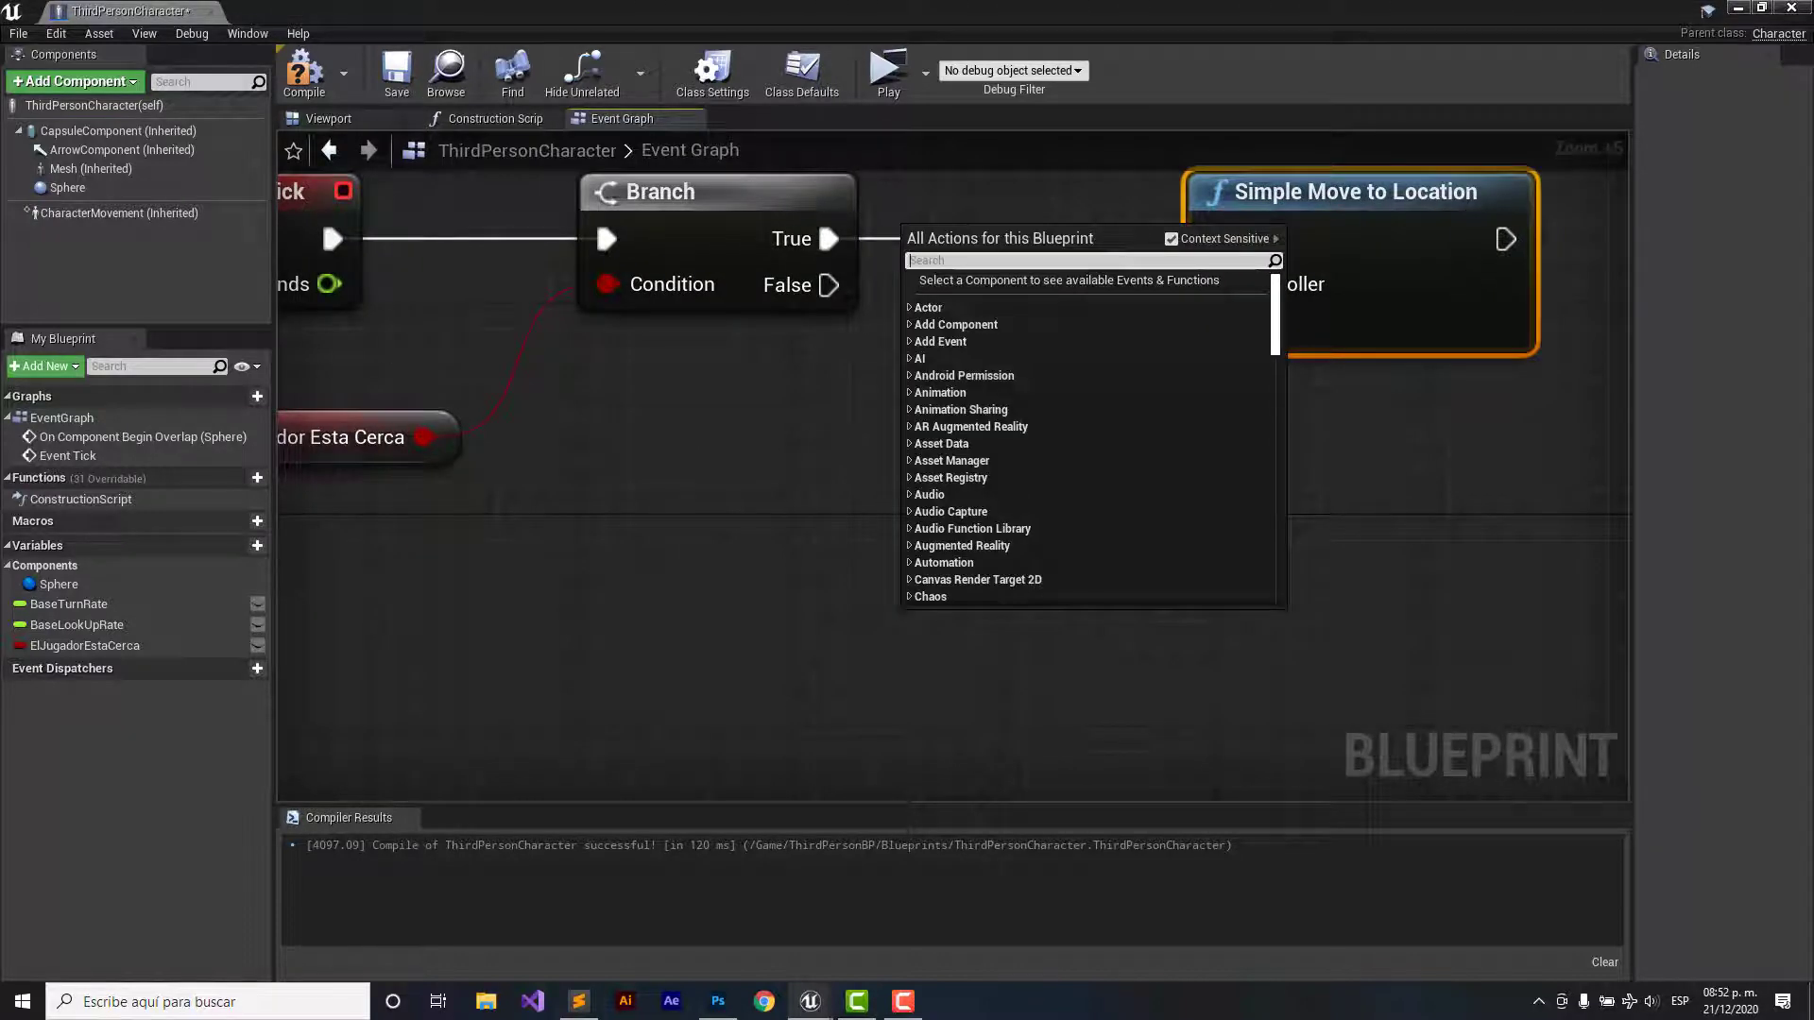
text(get)
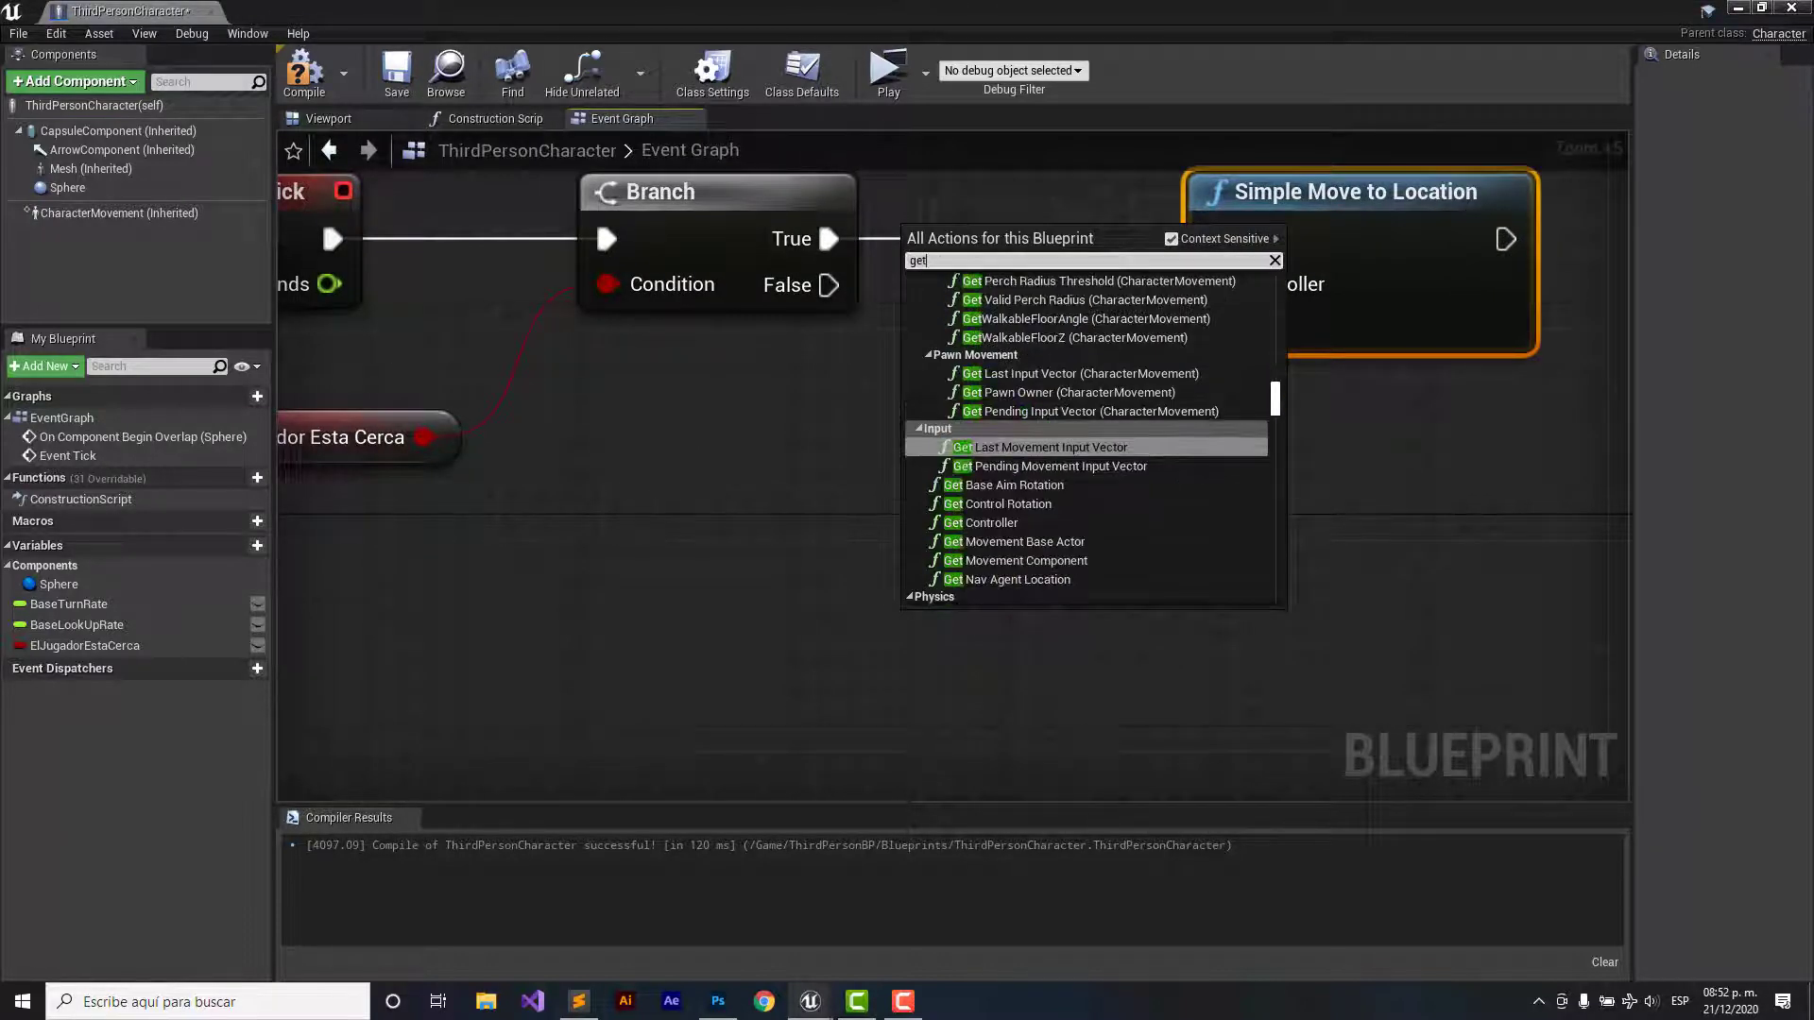
text(player)
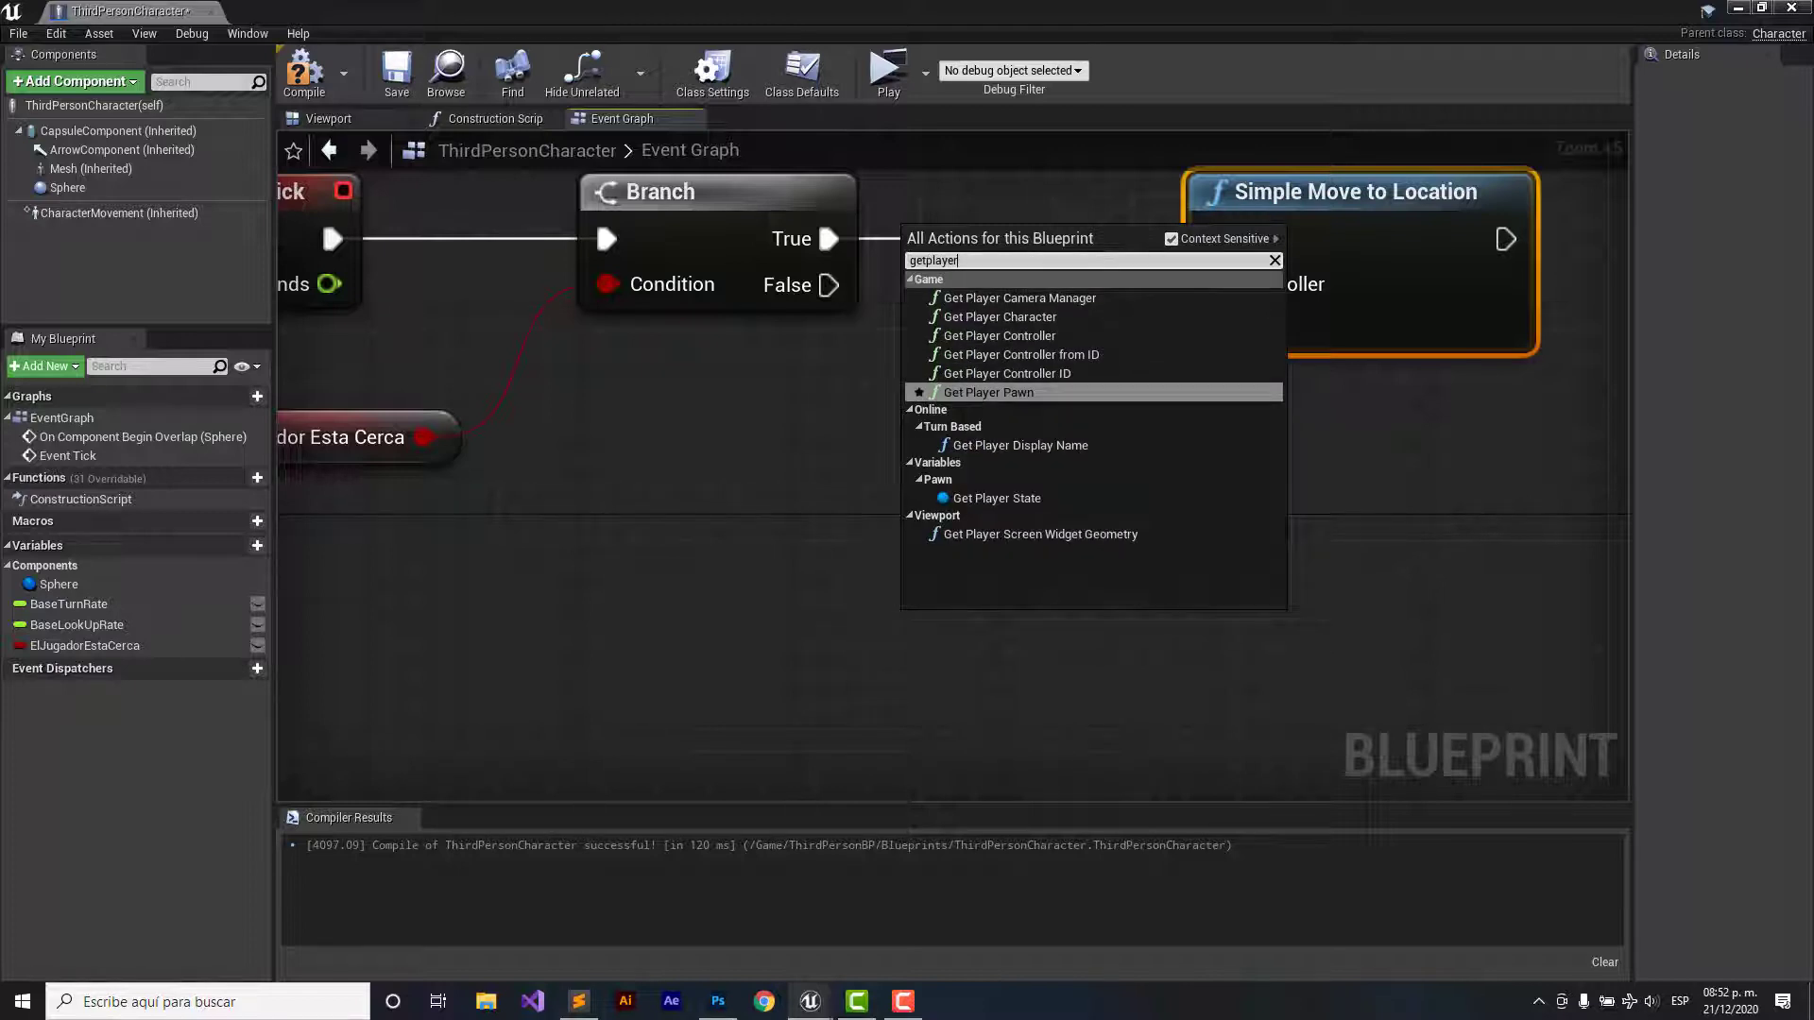
click(1049, 336)
drag(1179, 644, 940, 670)
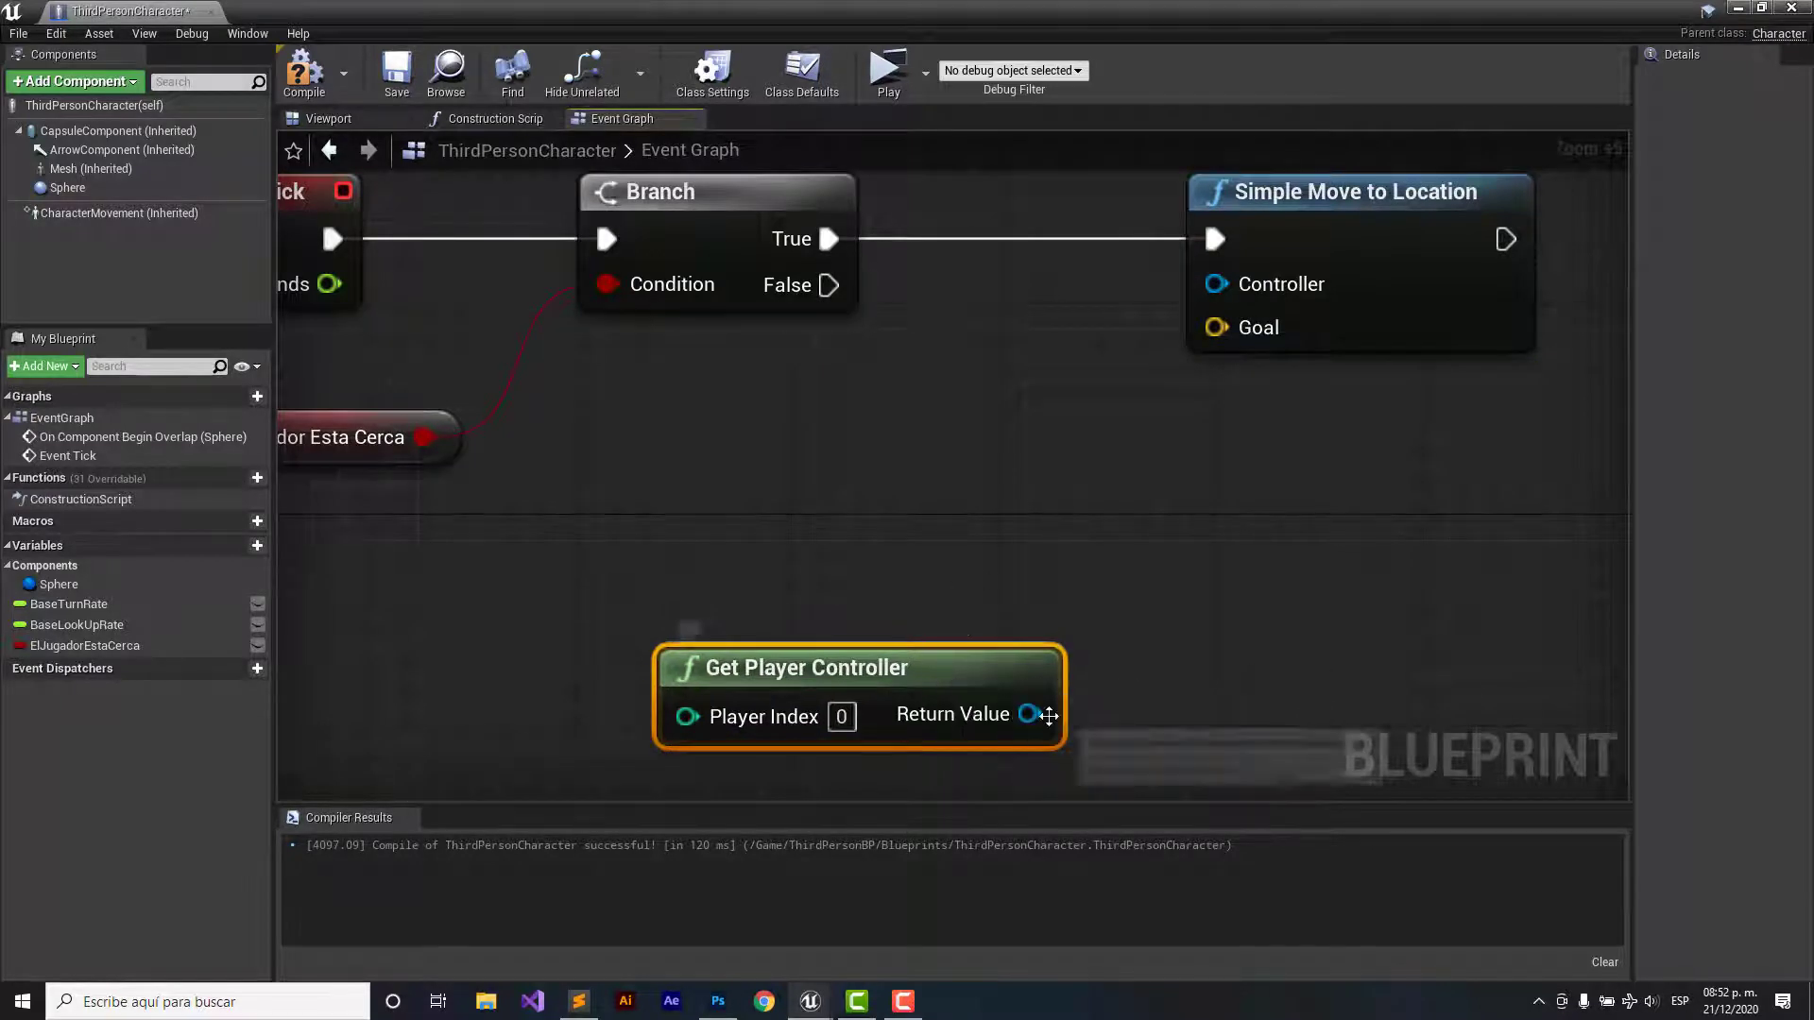
- Abandon a Cast To search and delete the Get Player Controller node
mouse_move(1030, 714)
mouse_down()
mouse_move(1086, 581)
mouse_move(1051, 574)
mouse_up()
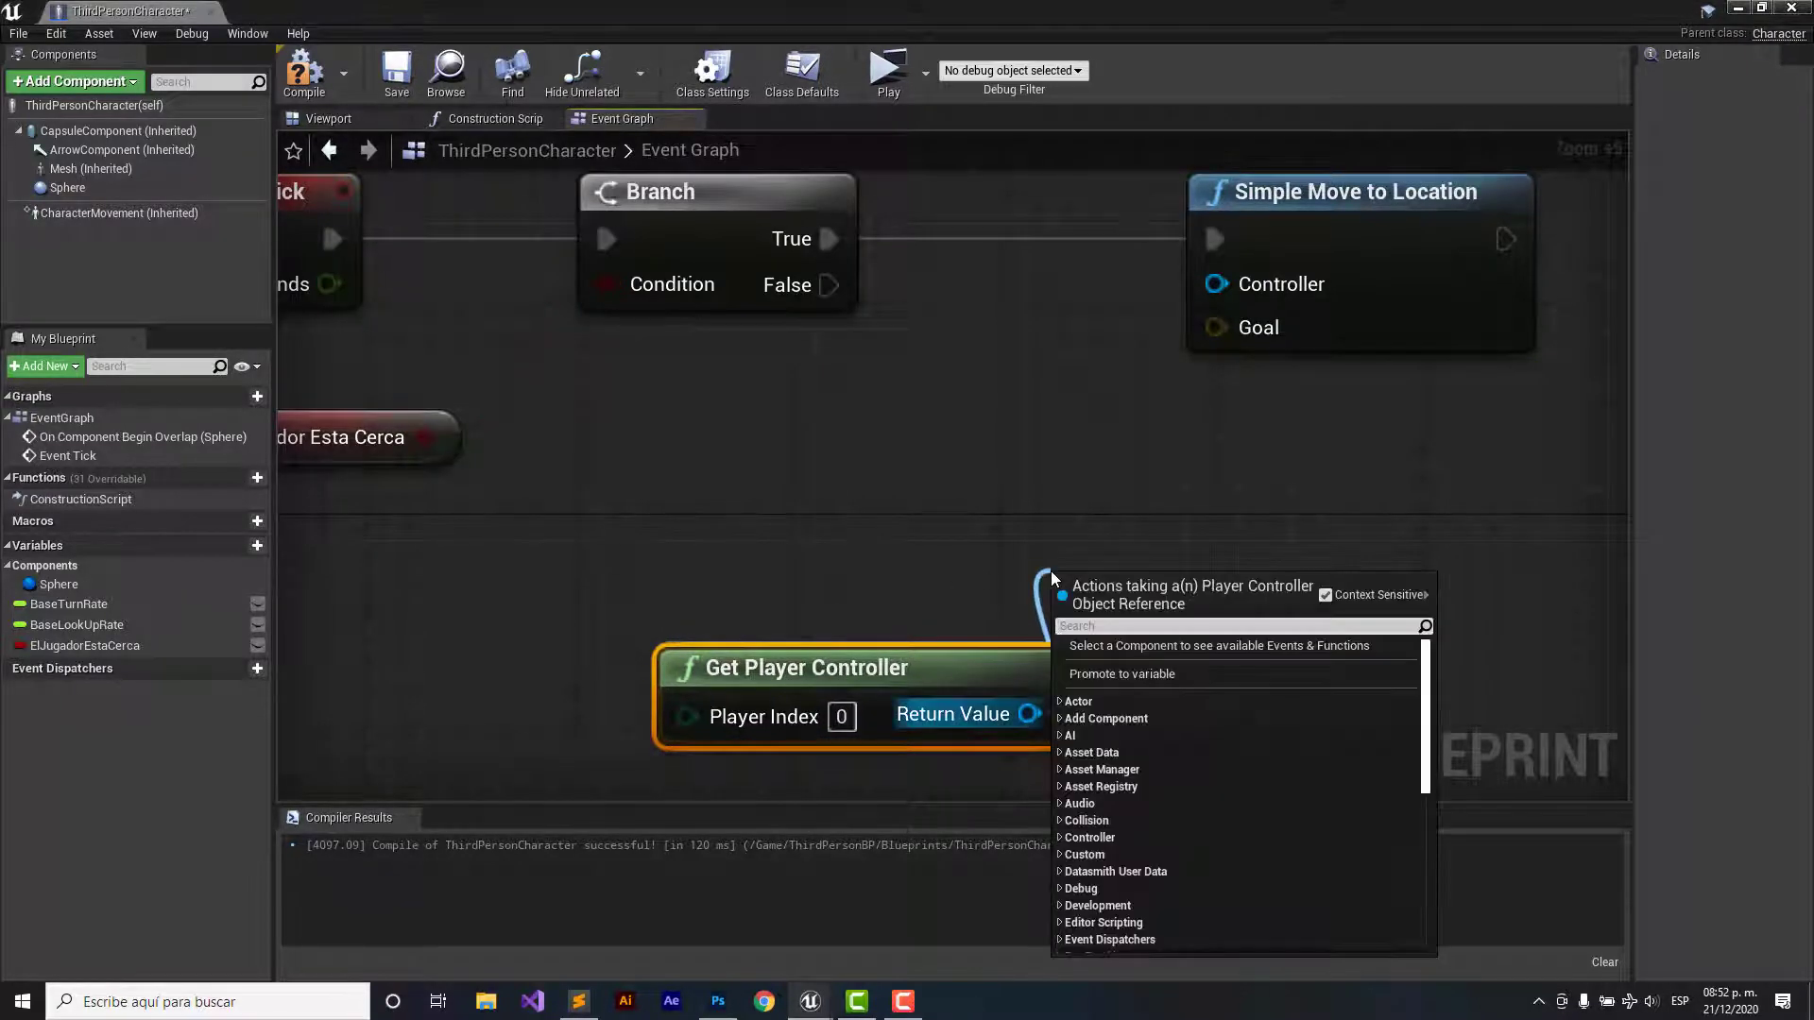
text(casttofi)
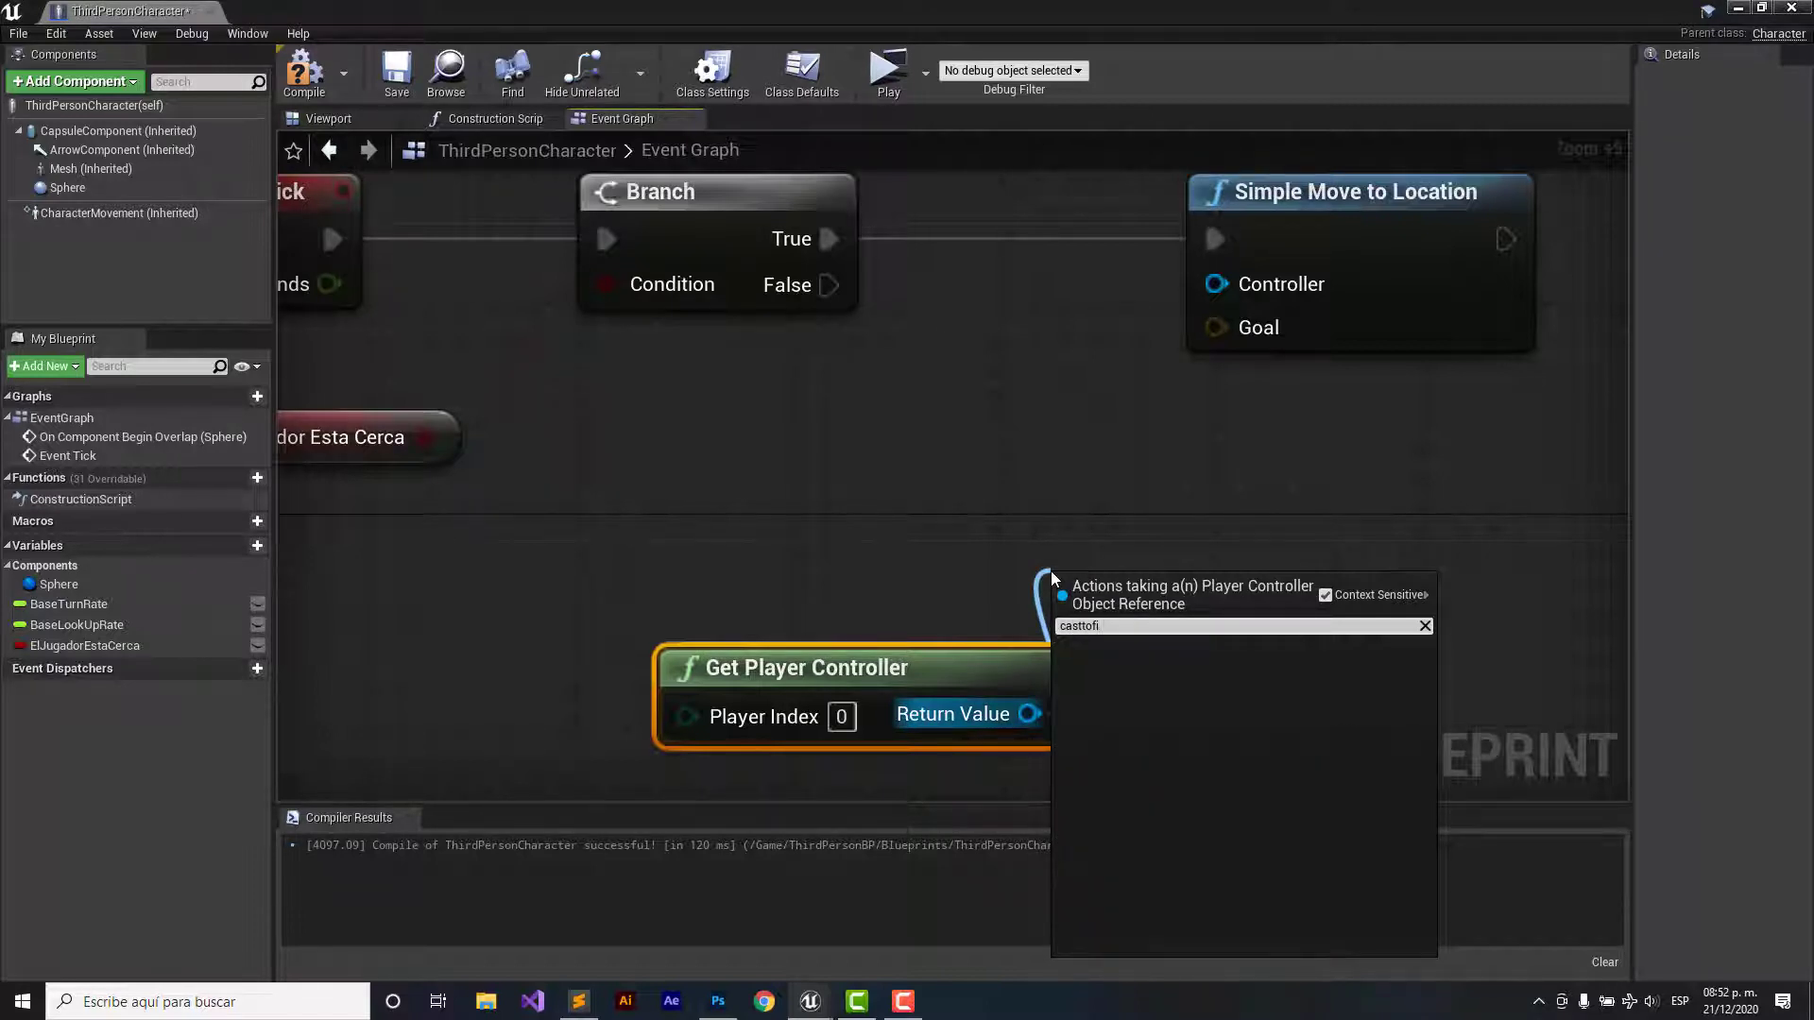
key(BackSpace)
key(BackSpace)
key(BackSpace)
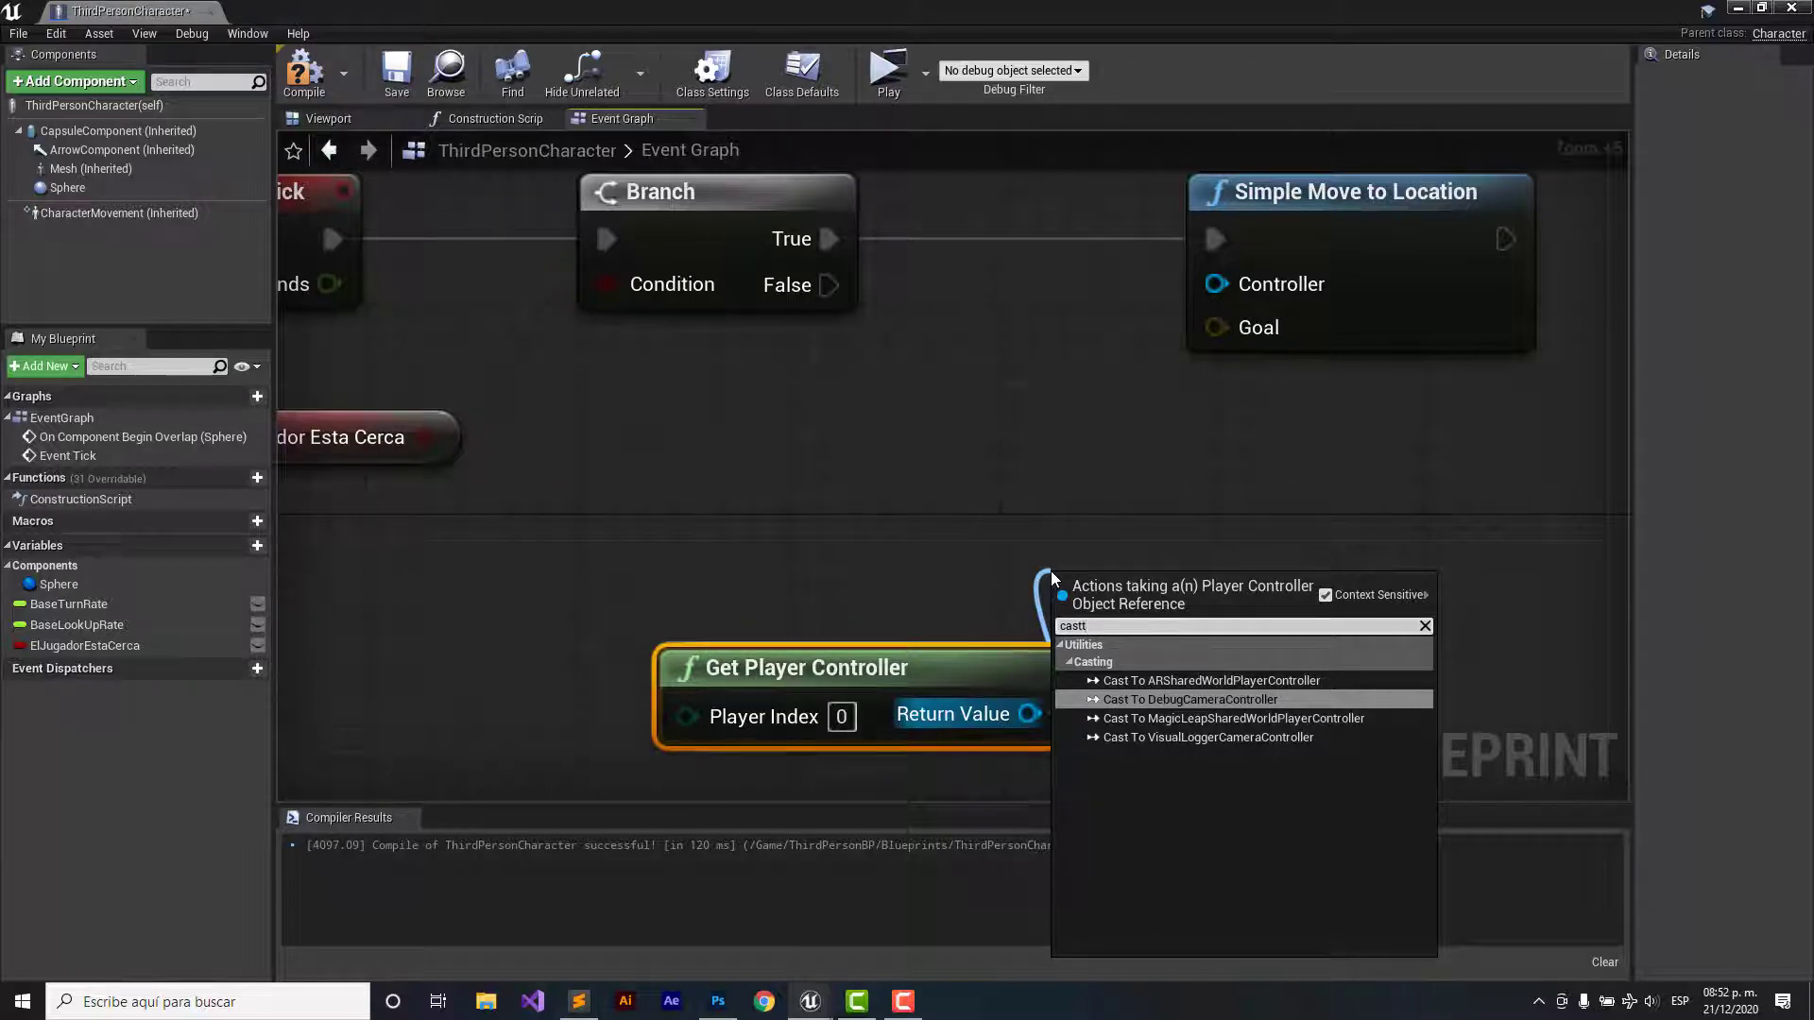
key(BackSpace)
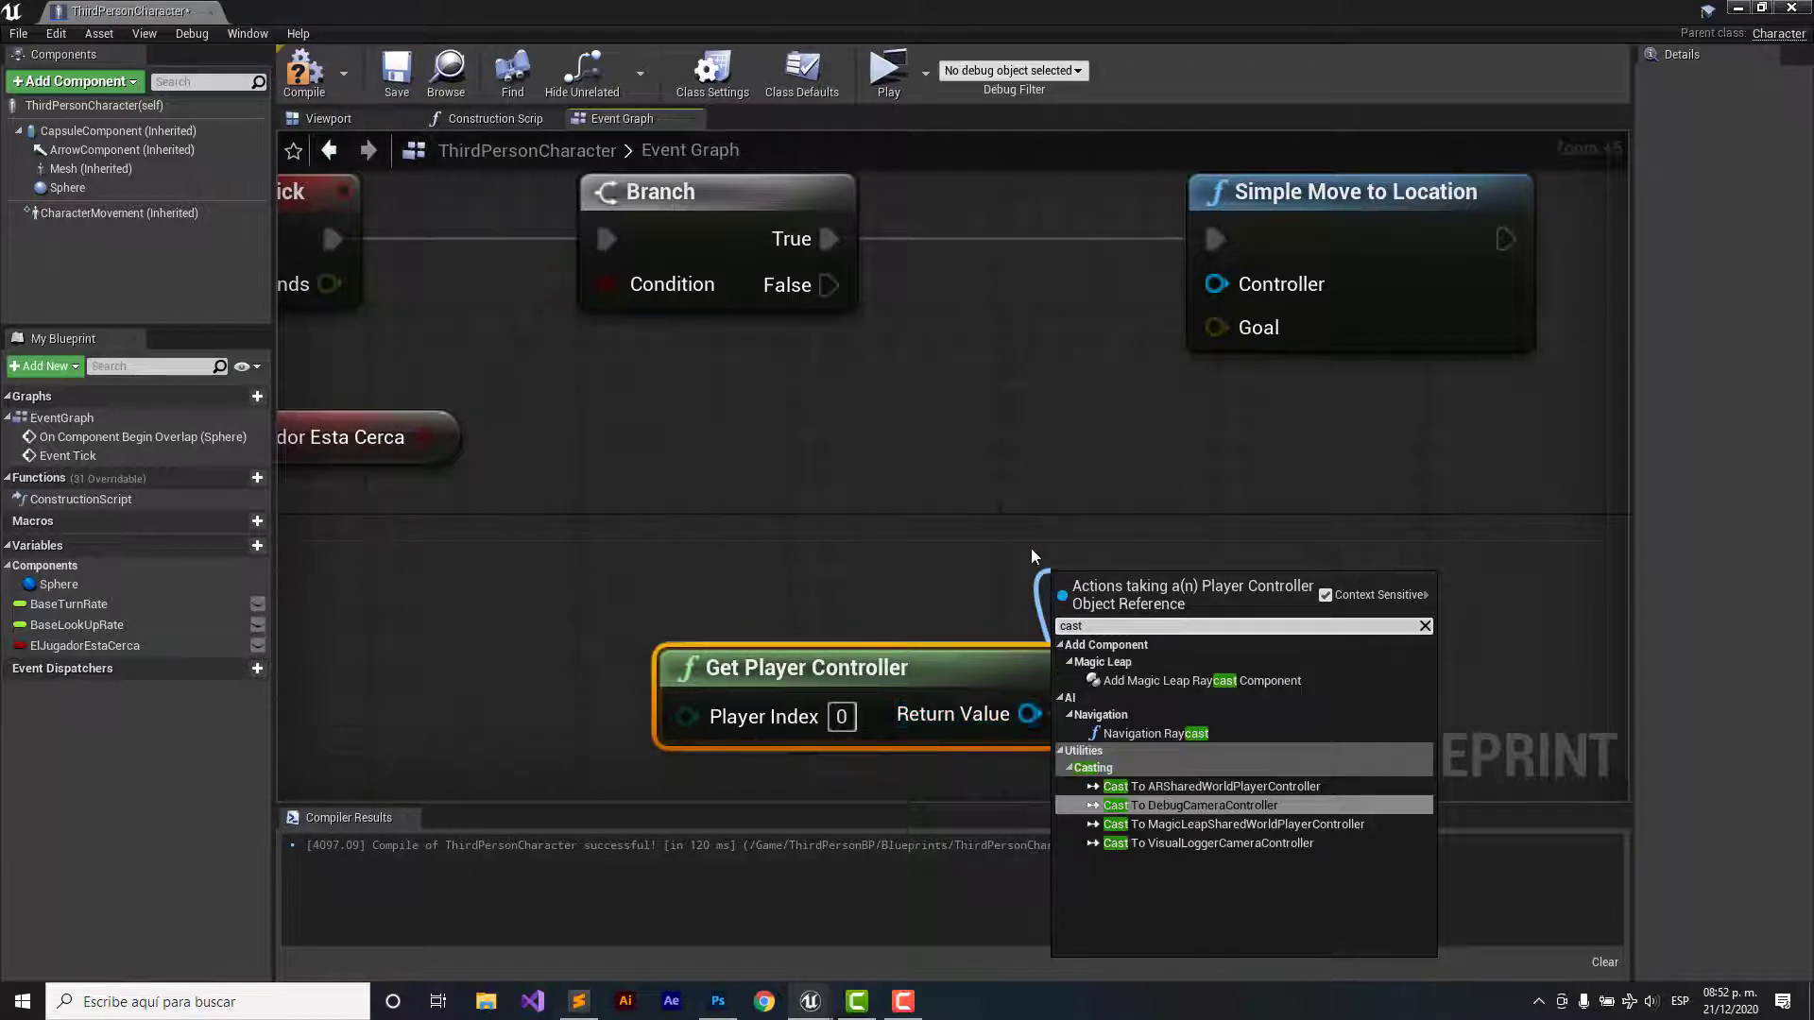
key(BackSpace)
key(BackSpace)
key(BackSpace)
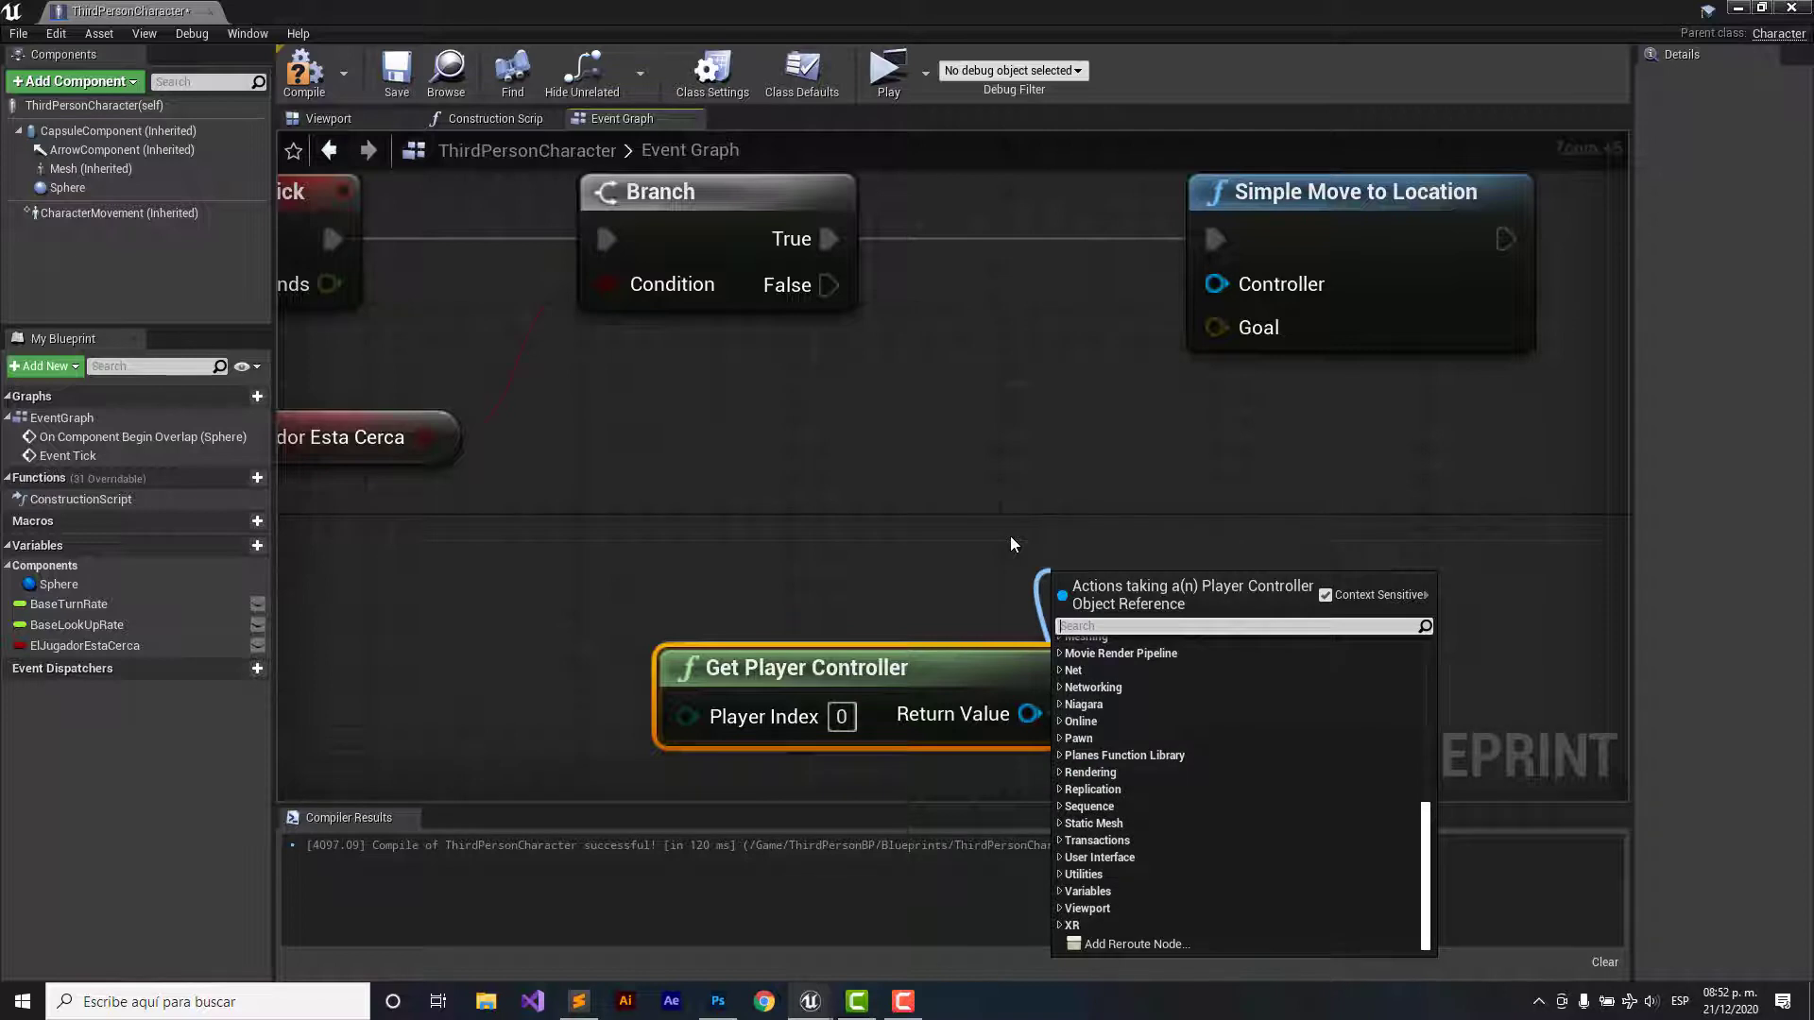
click(1011, 545)
click(905, 685)
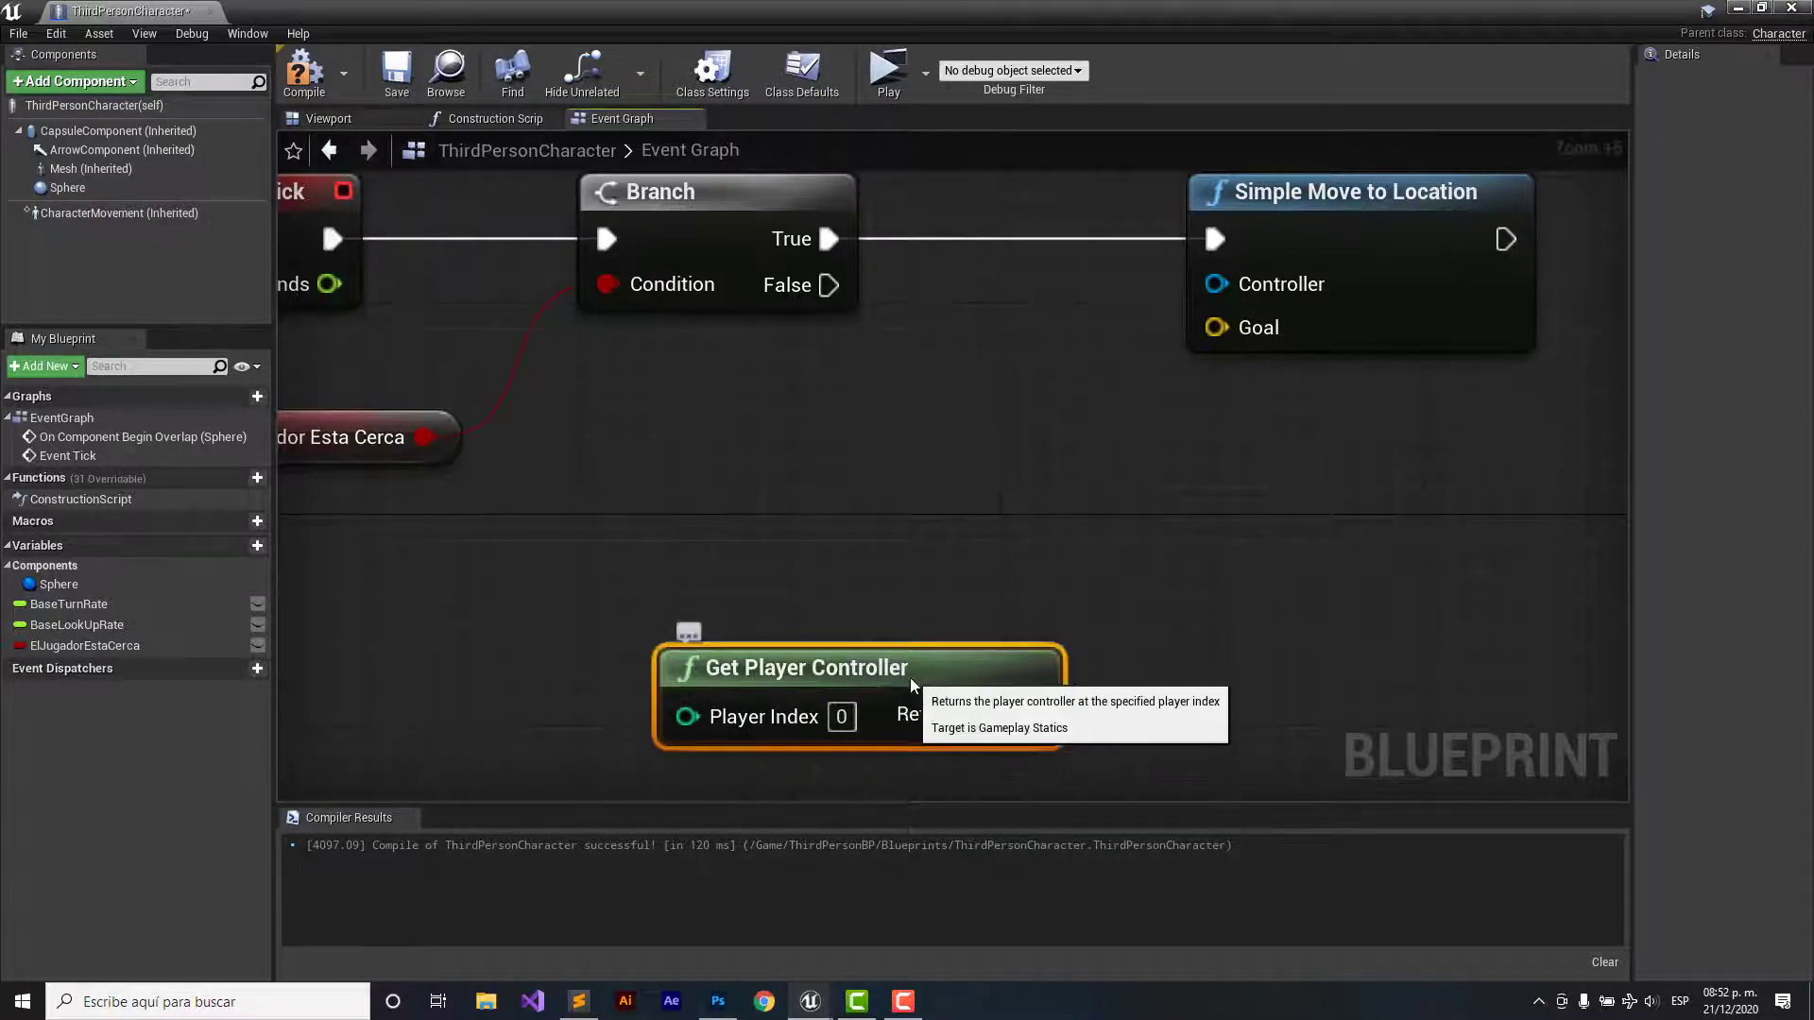
key(Delete)
- Add a Get Player Character node under the Branch
right_click(913, 247)
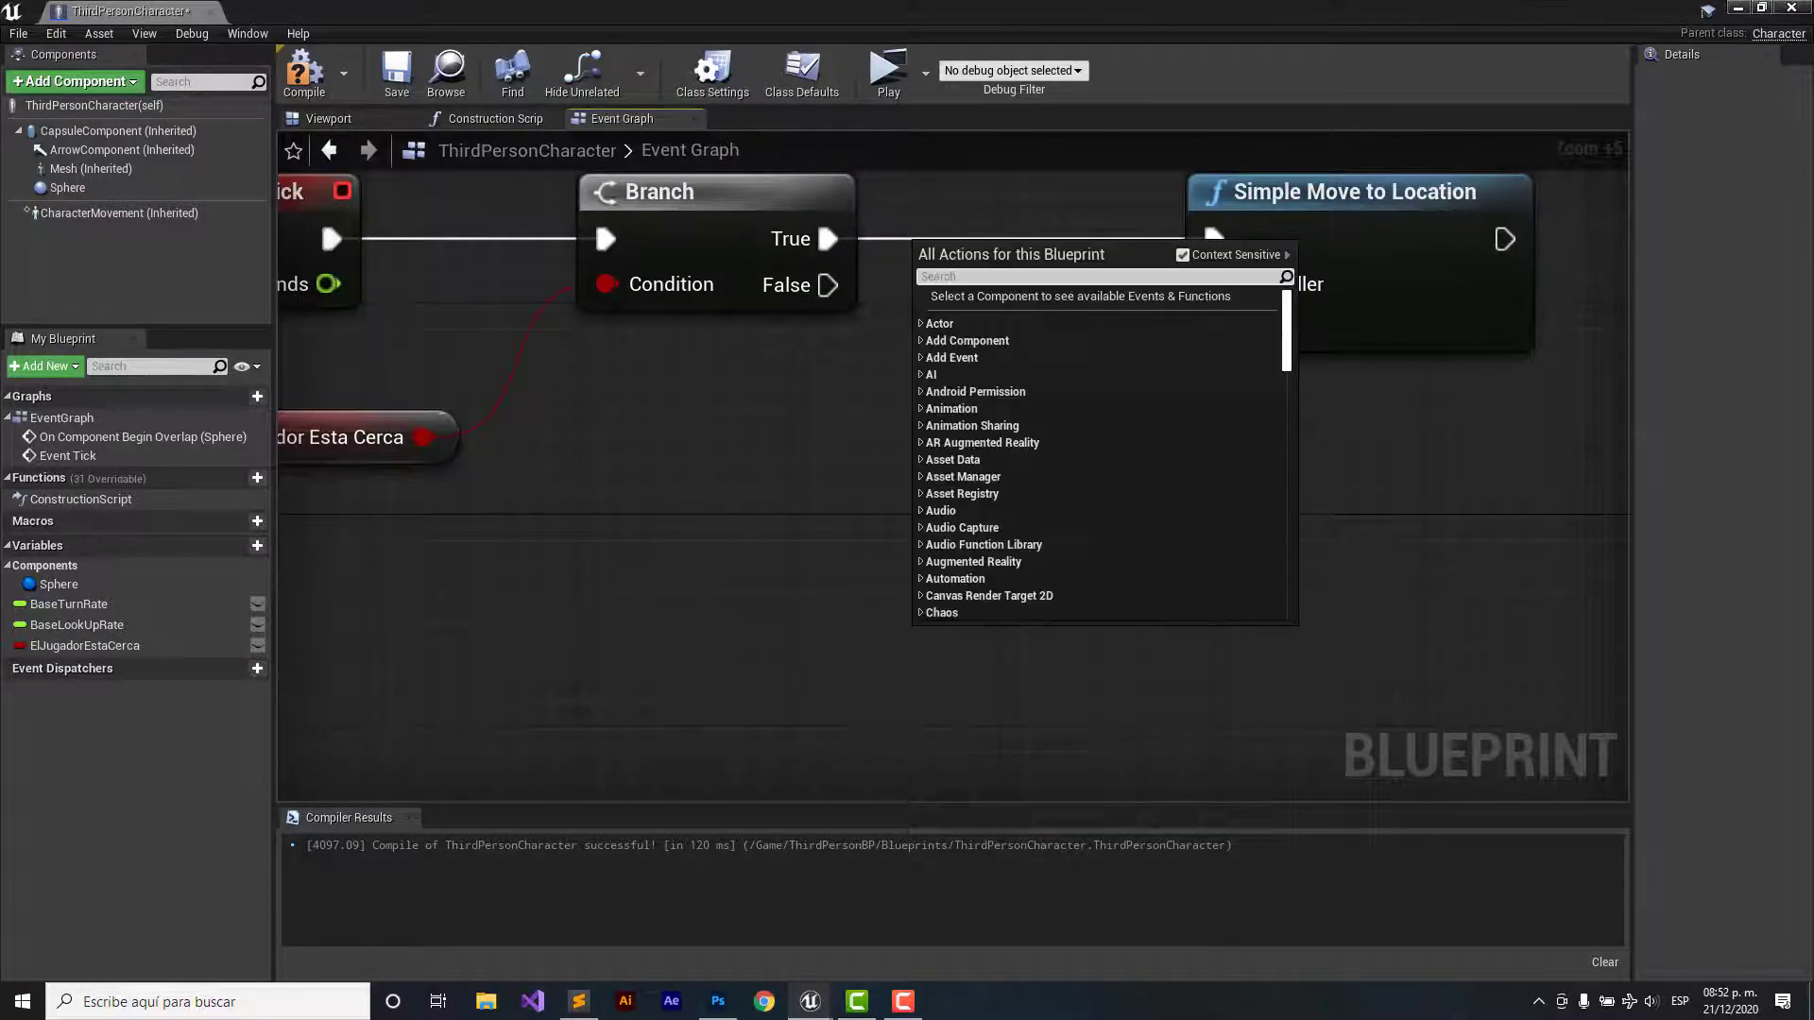
text(getplay)
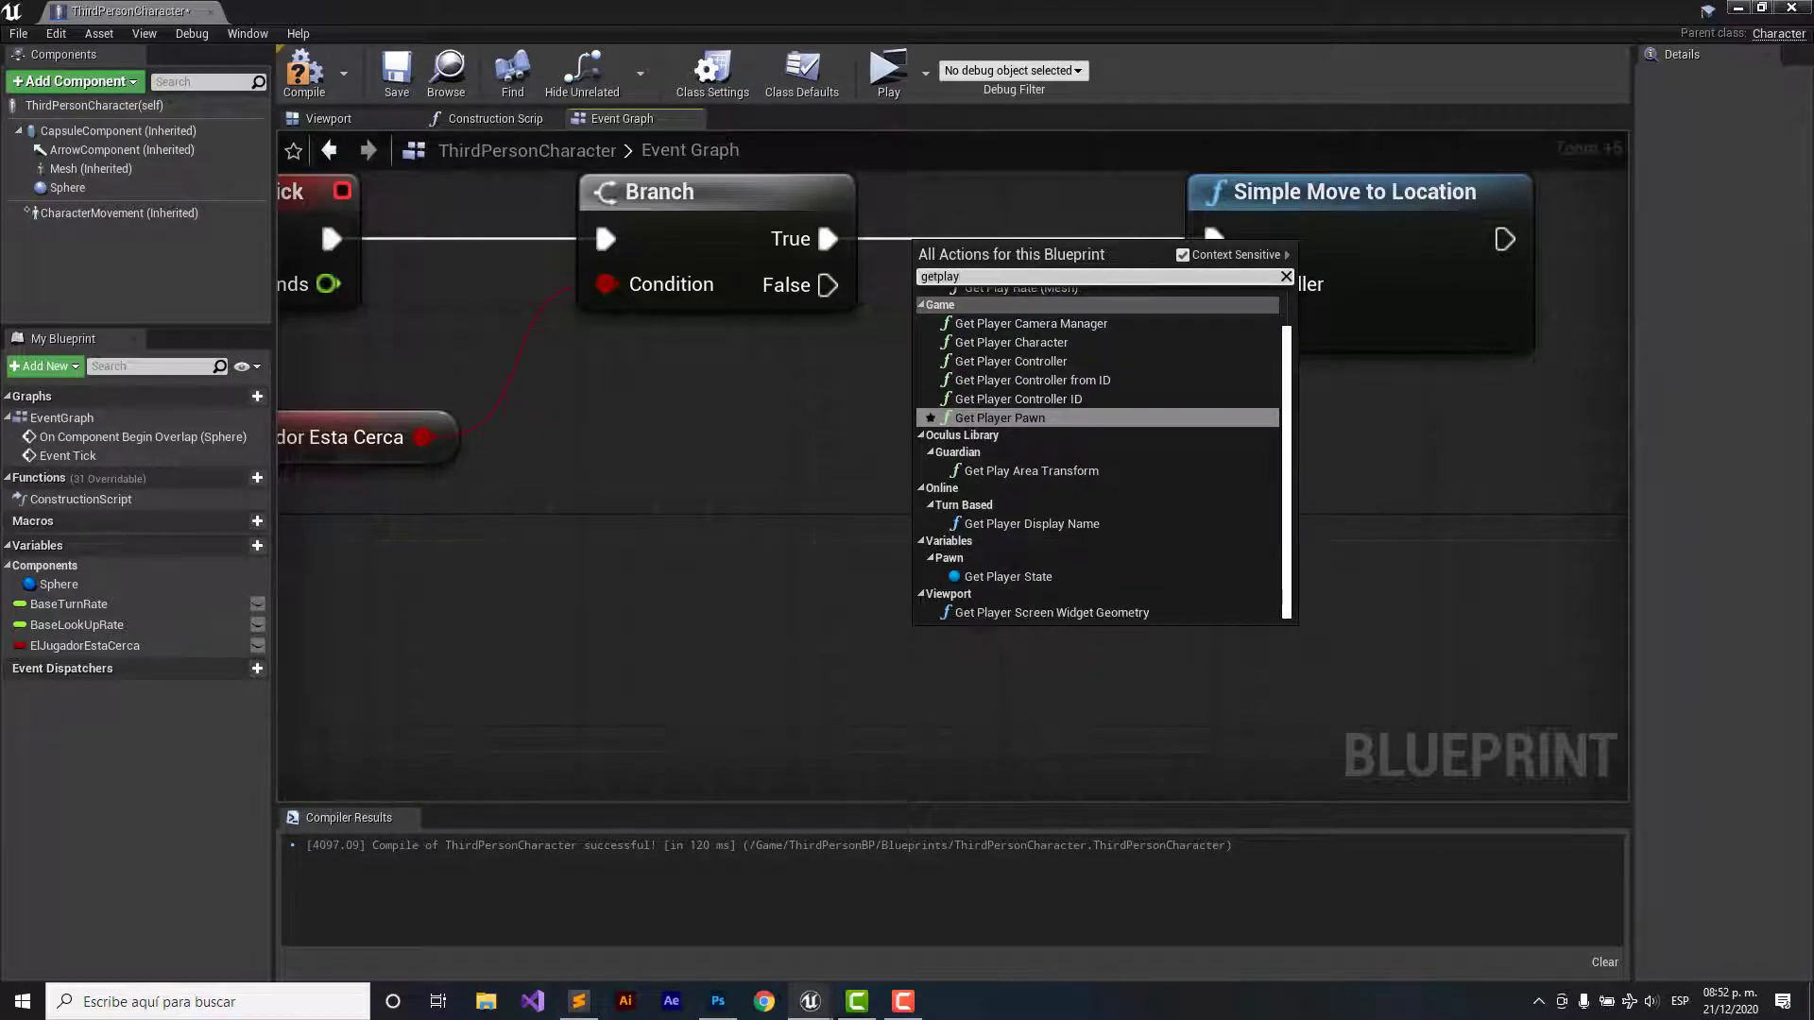
text(erch)
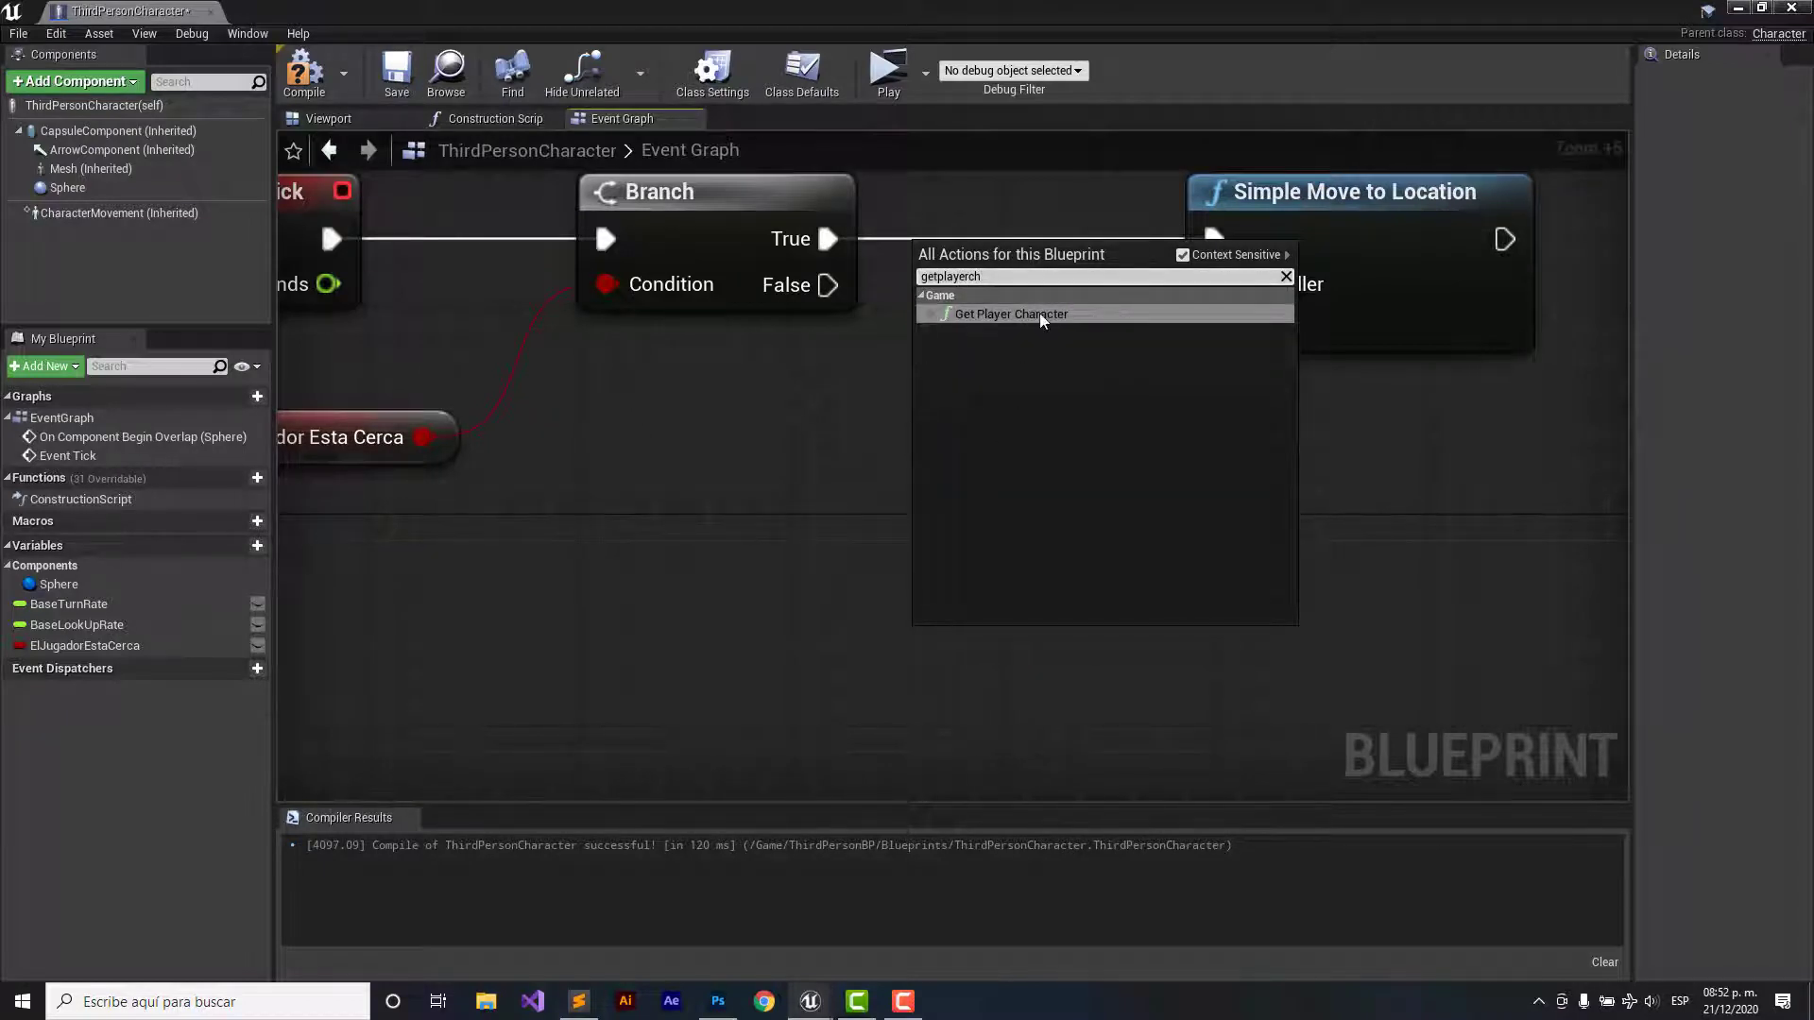
click(1039, 314)
drag(1067, 638, 751, 638)
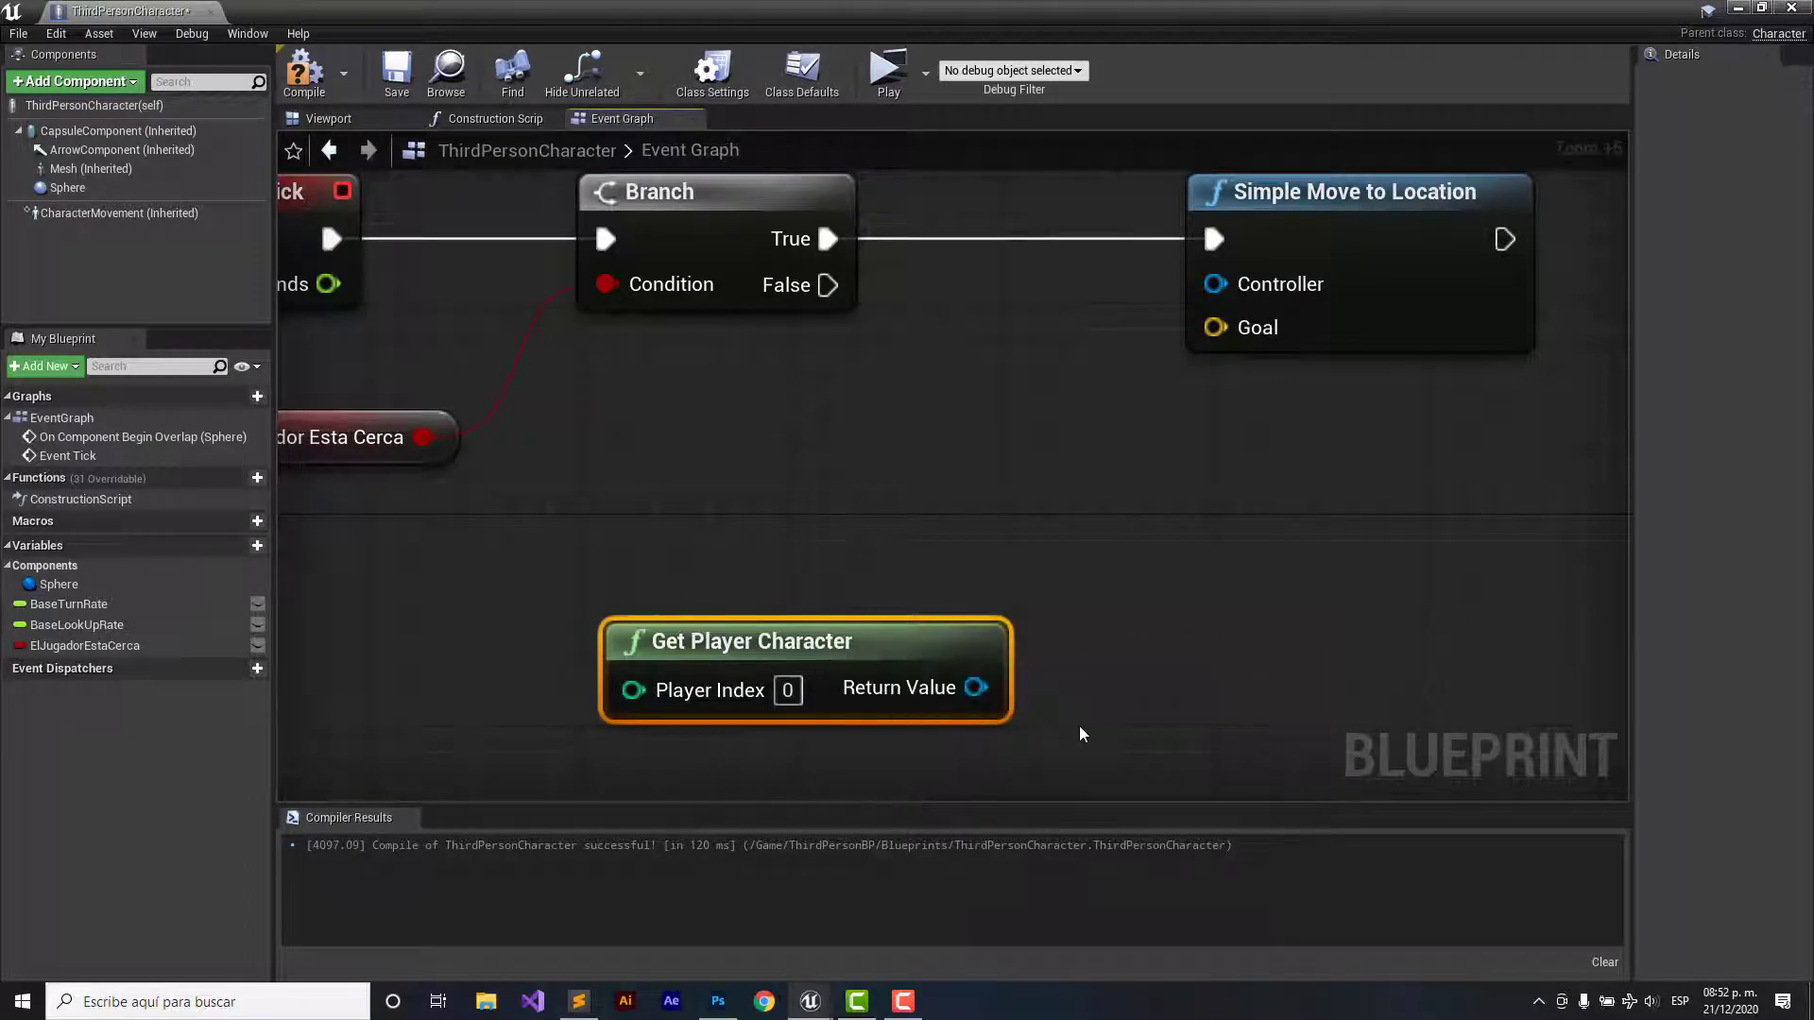
- Feed it into a Cast To FirstPersonCharacter node converted to a pure cast
drag(976, 687, 1083, 568)
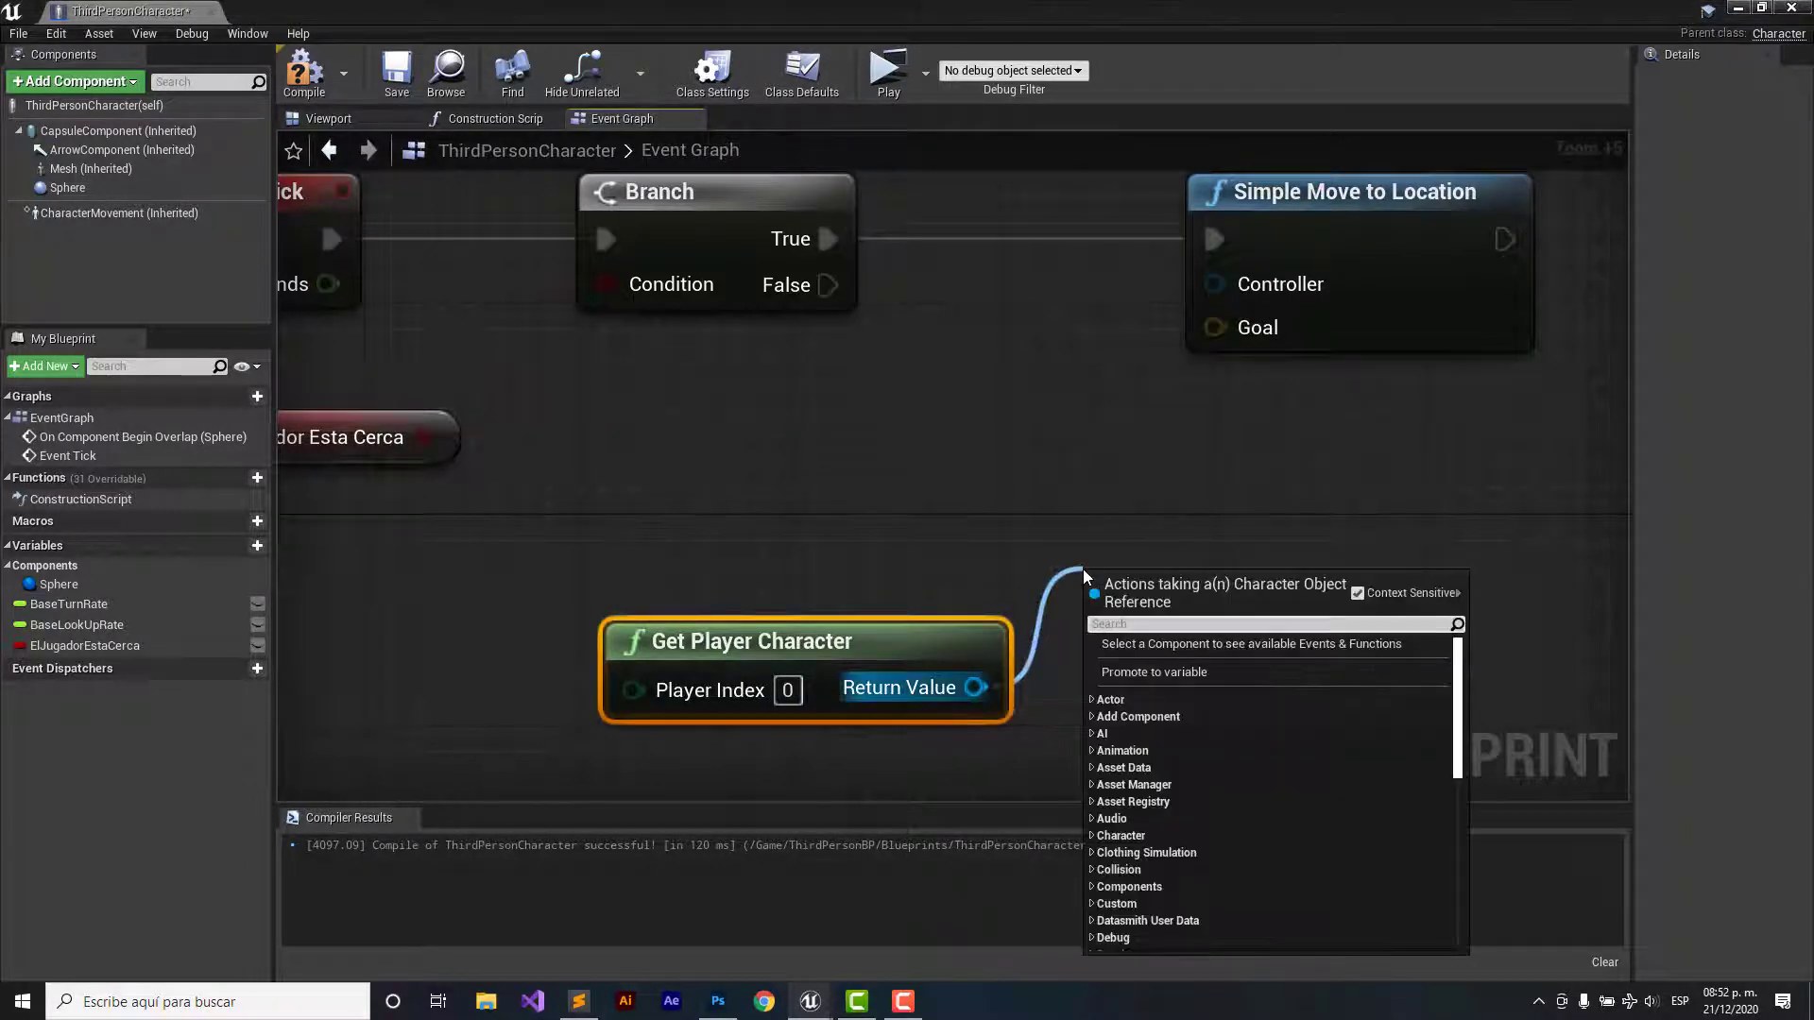
text(casttot)
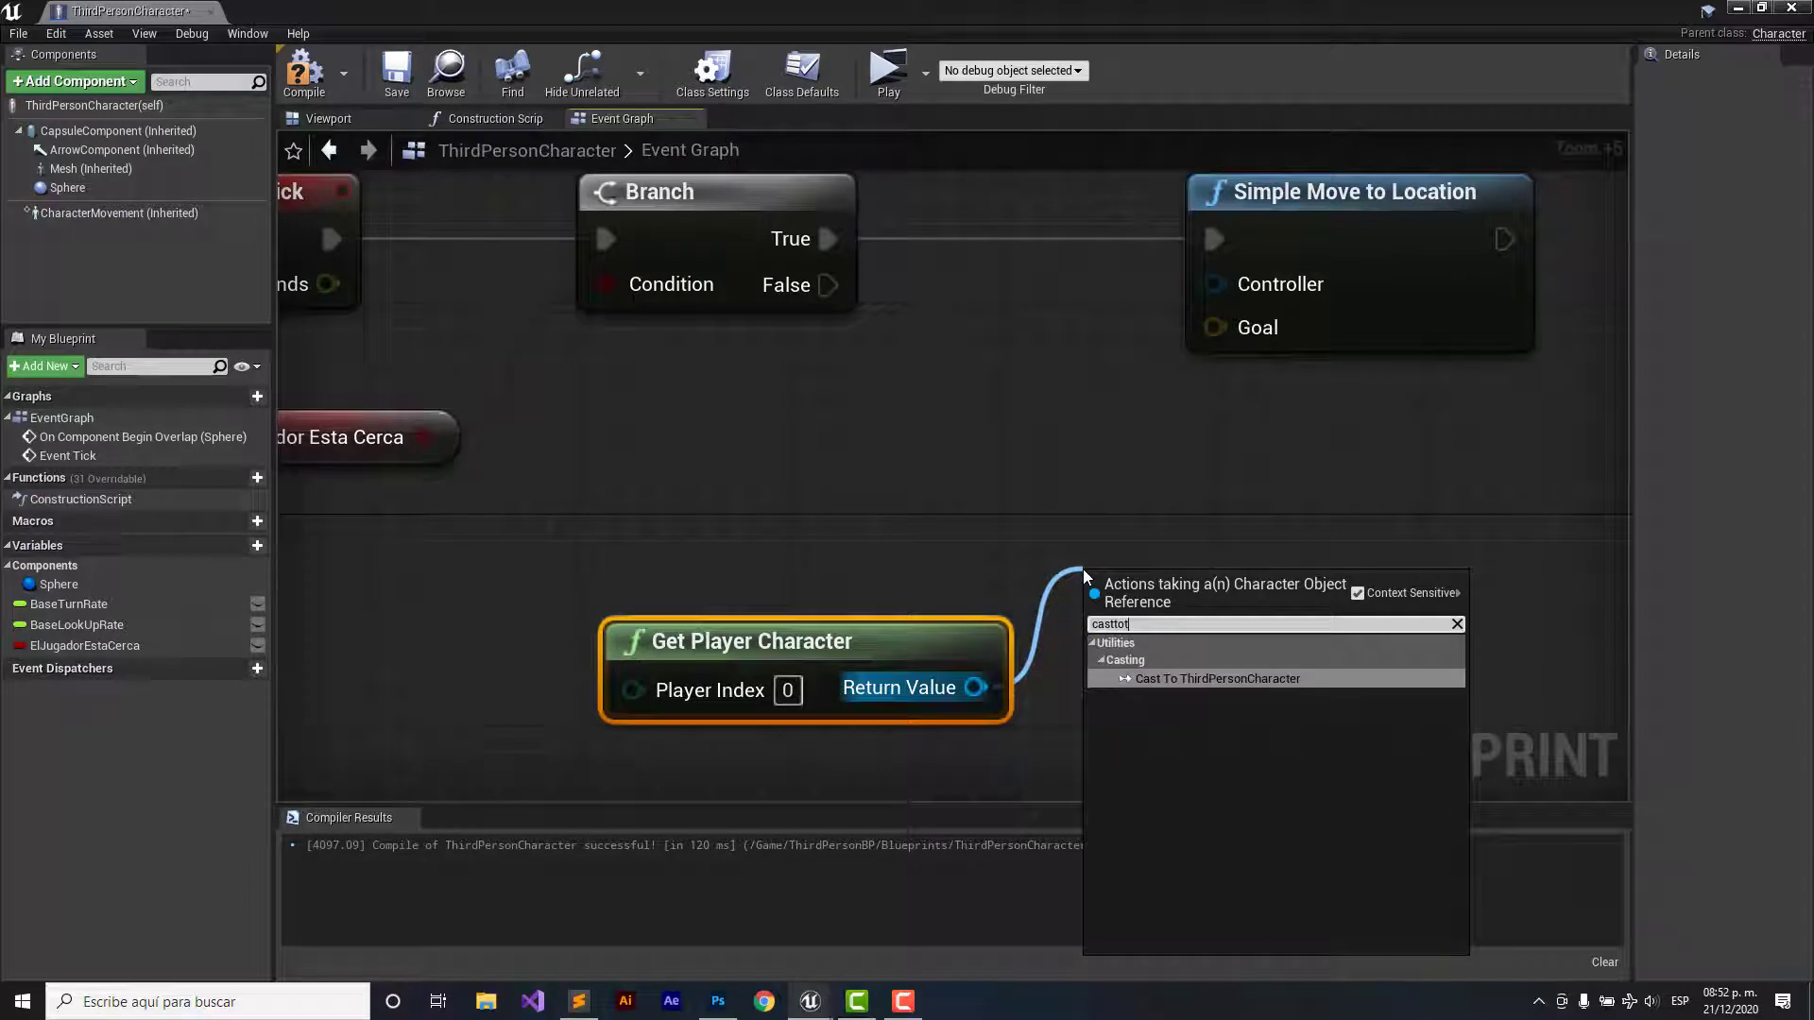
key(BackSpace)
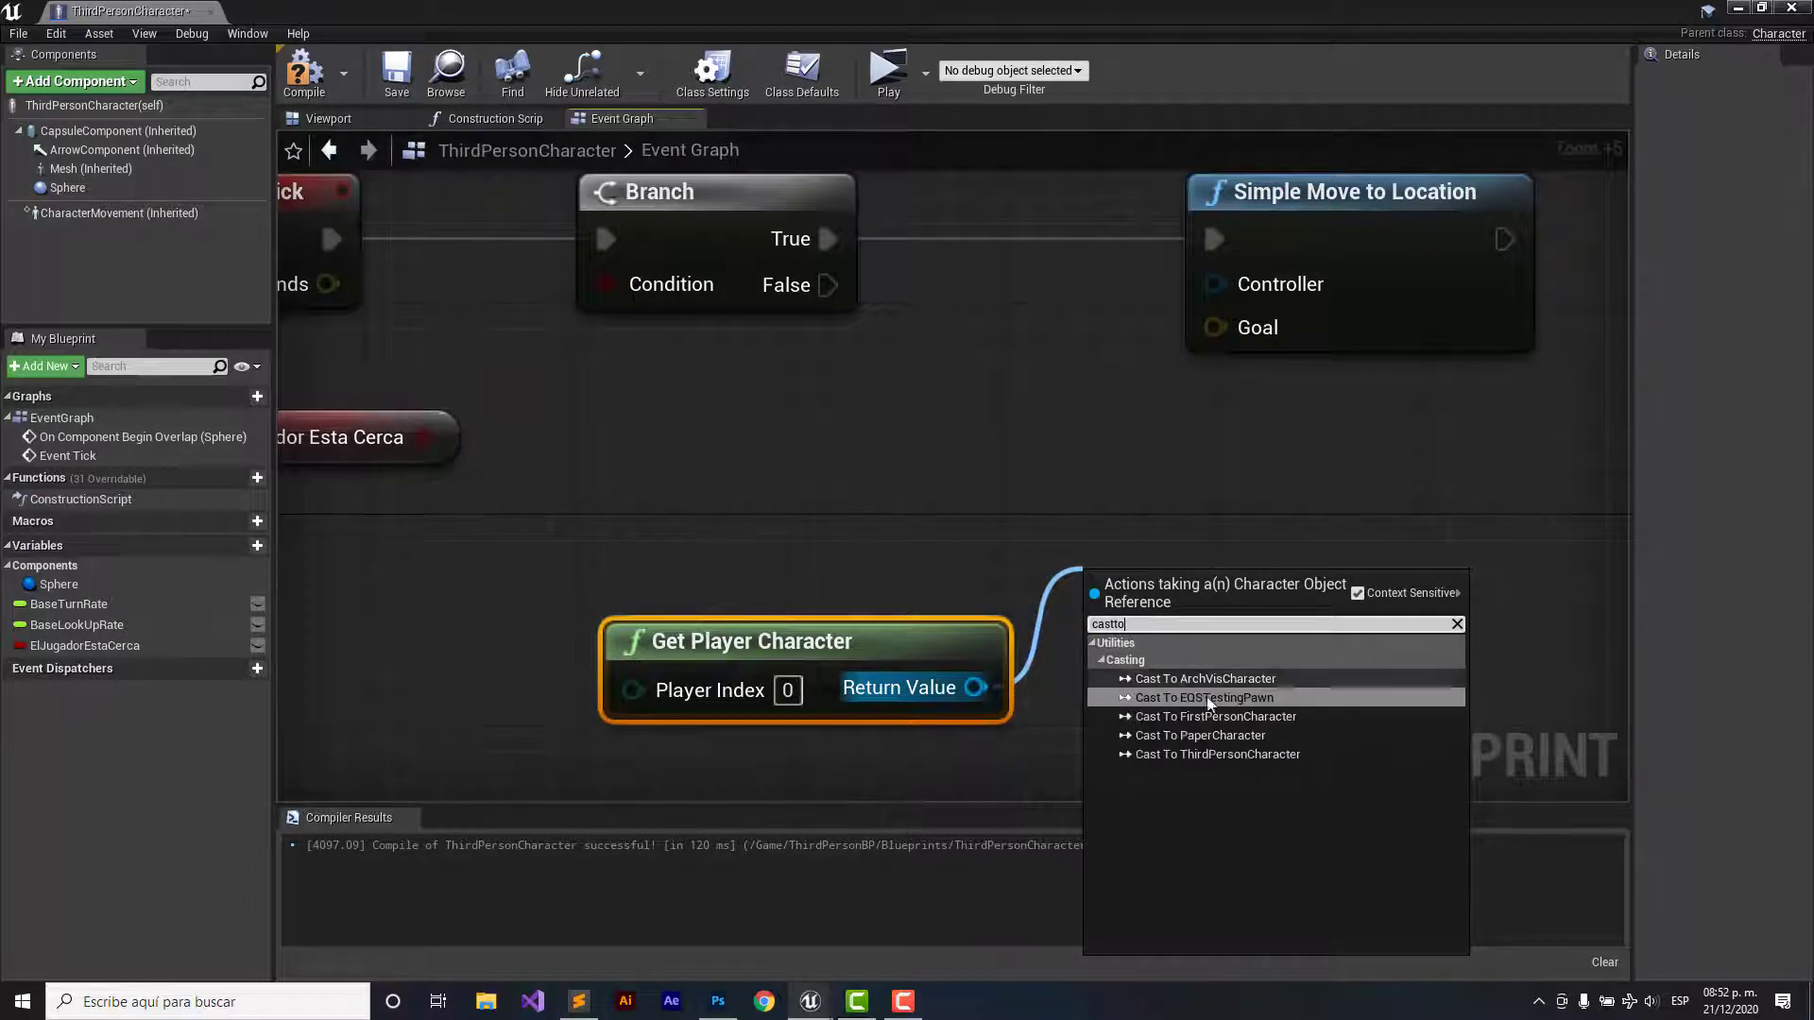
click(1216, 716)
drag(1256, 585, 780, 460)
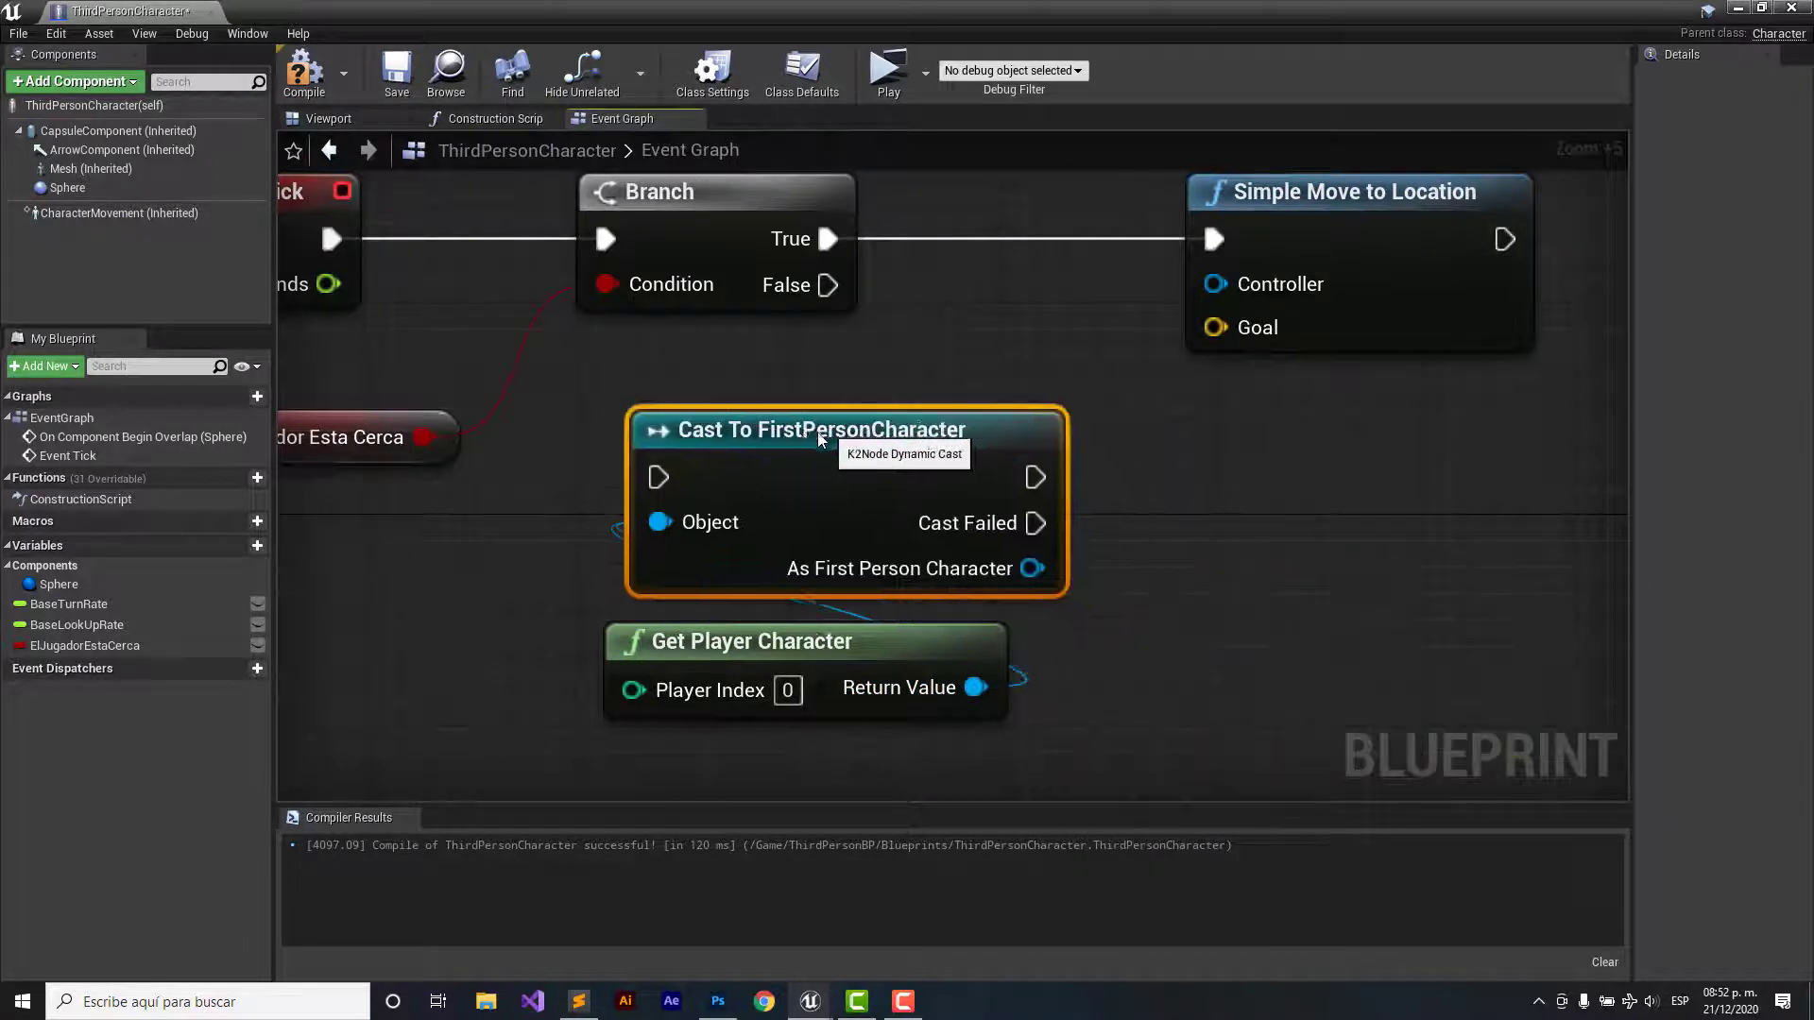
right_click(824, 496)
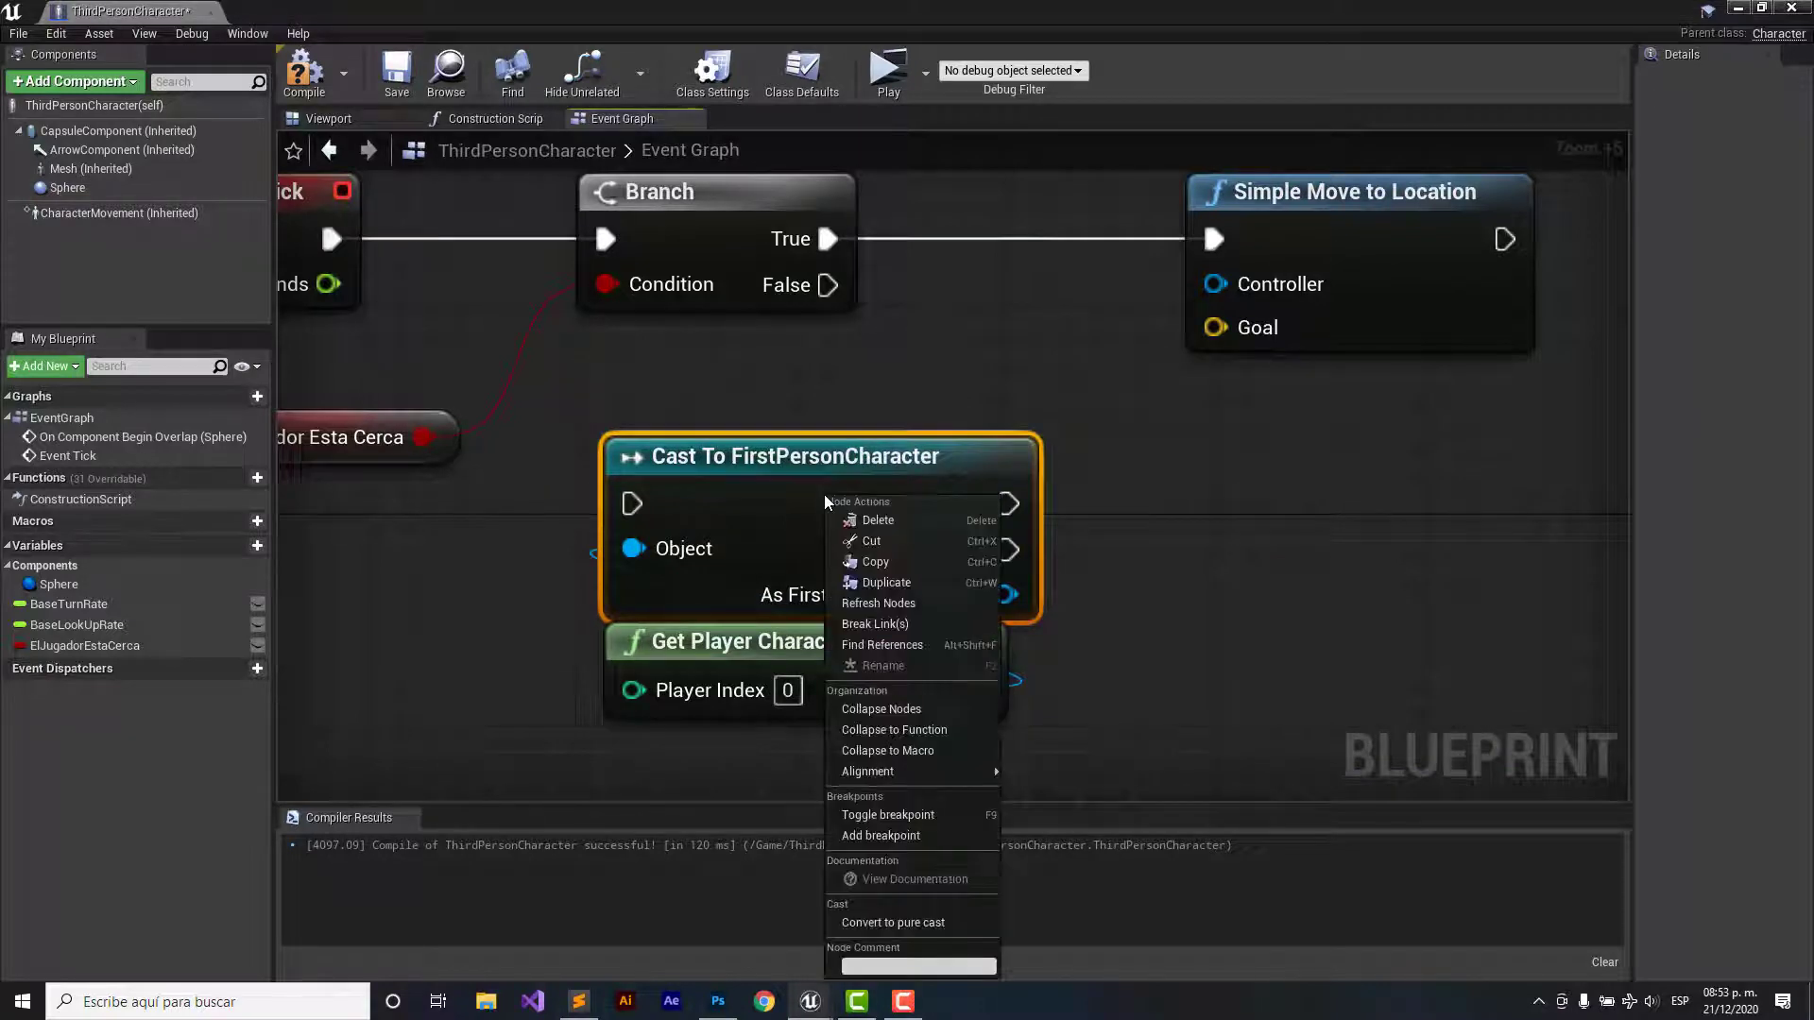
click(897, 922)
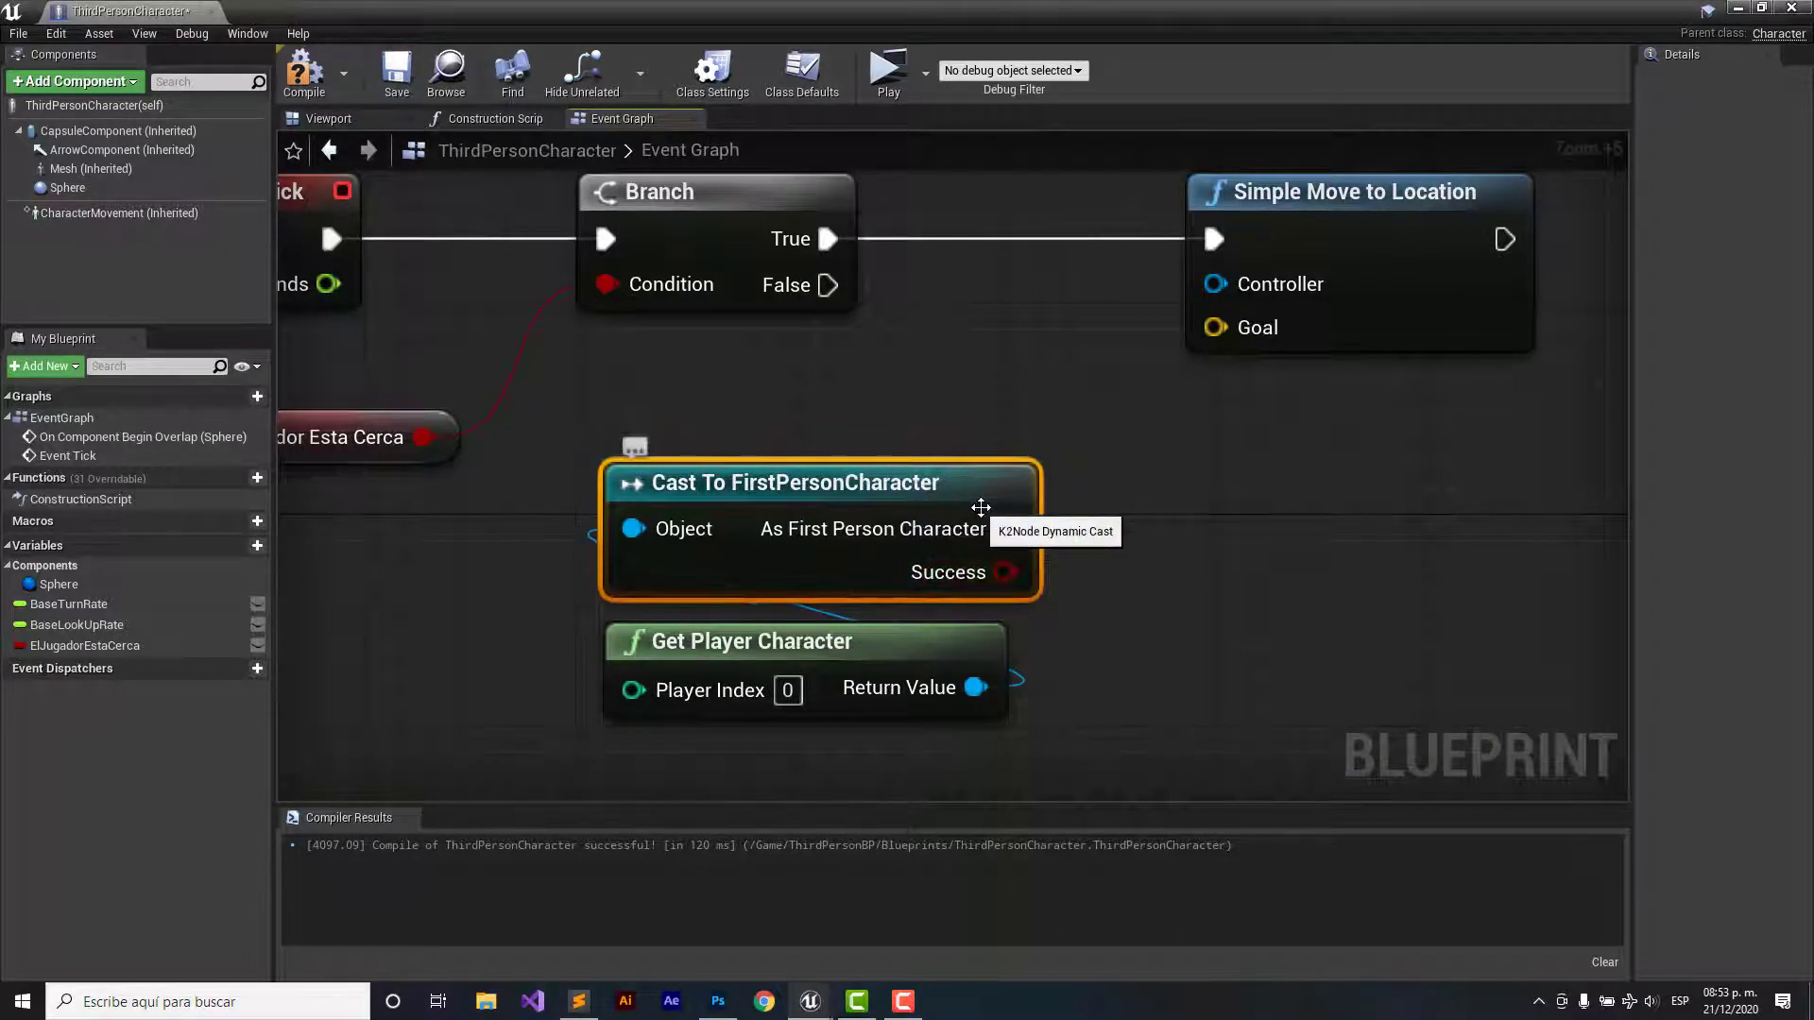
scroll(984, 510, down, 3)
right_drag(1200, 600, 1085, 484)
mouse_move(945, 581)
mouse_down()
mouse_move(614, 359)
mouse_move(804, 462)
mouse_up()
- Route the cast's First Person Character through GetActorLocation into Simple Move to Location's Goal
click(1296, 514)
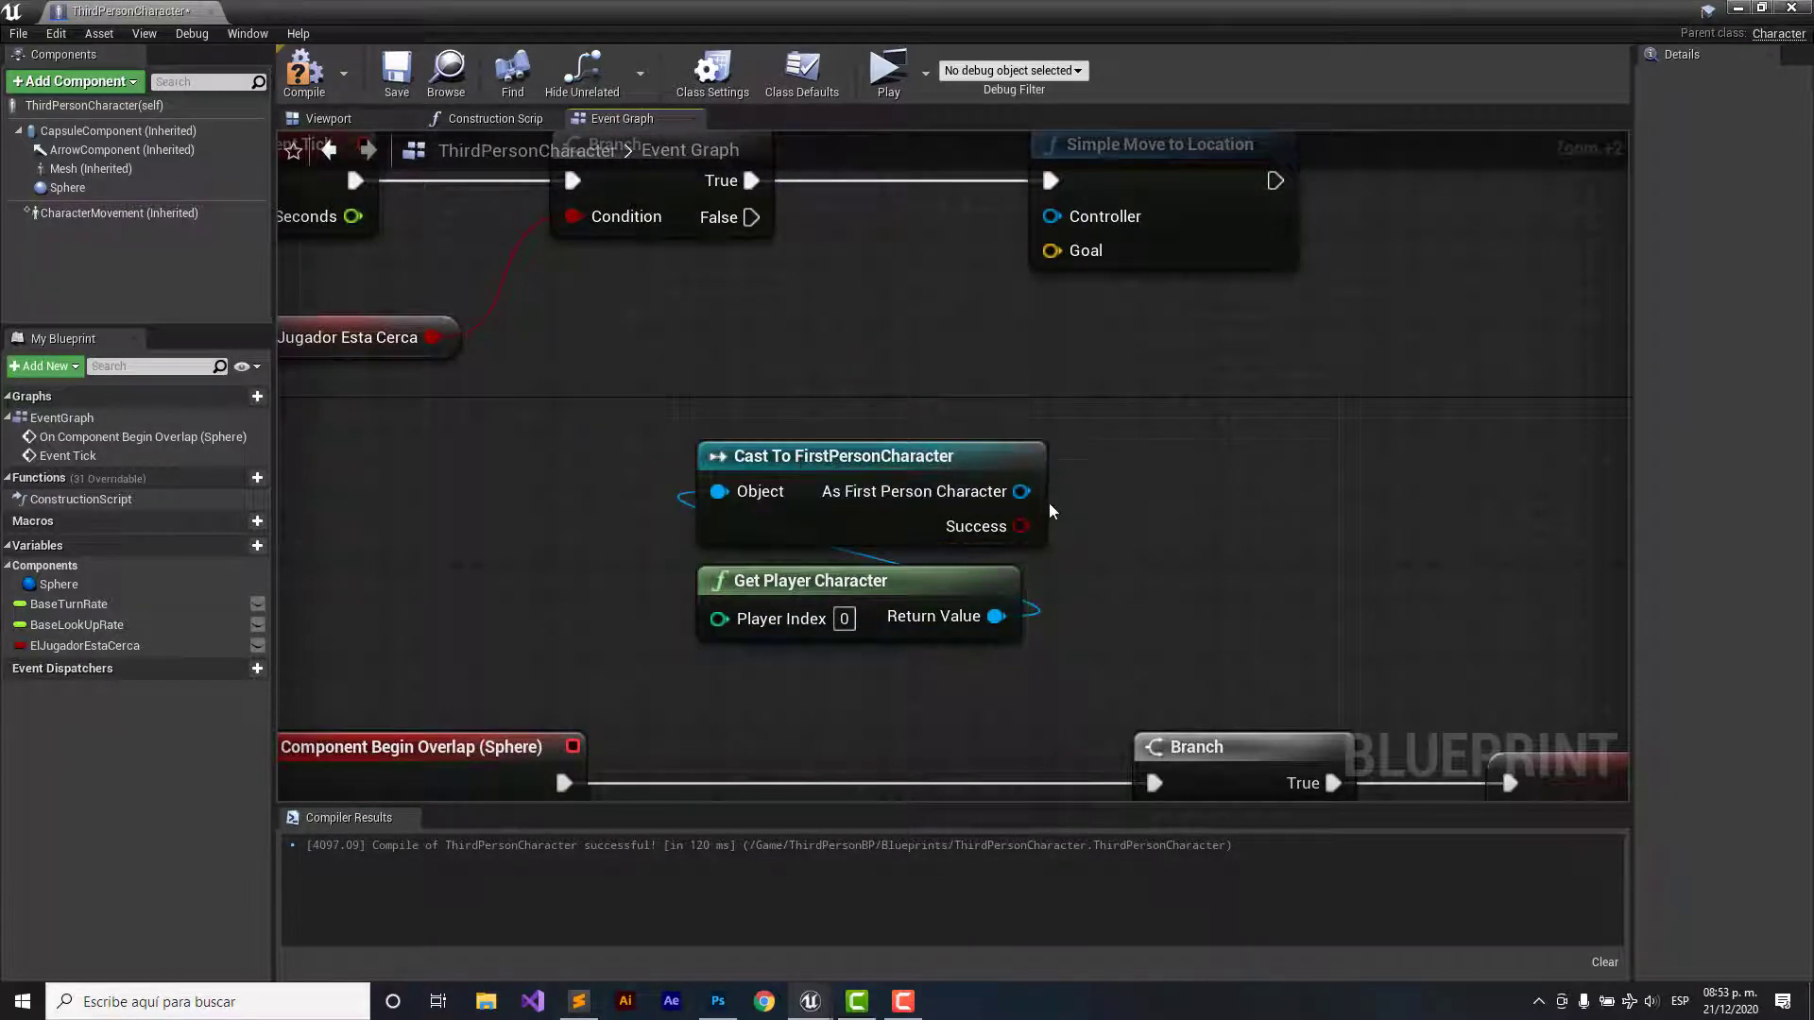
drag(1021, 491, 1166, 459)
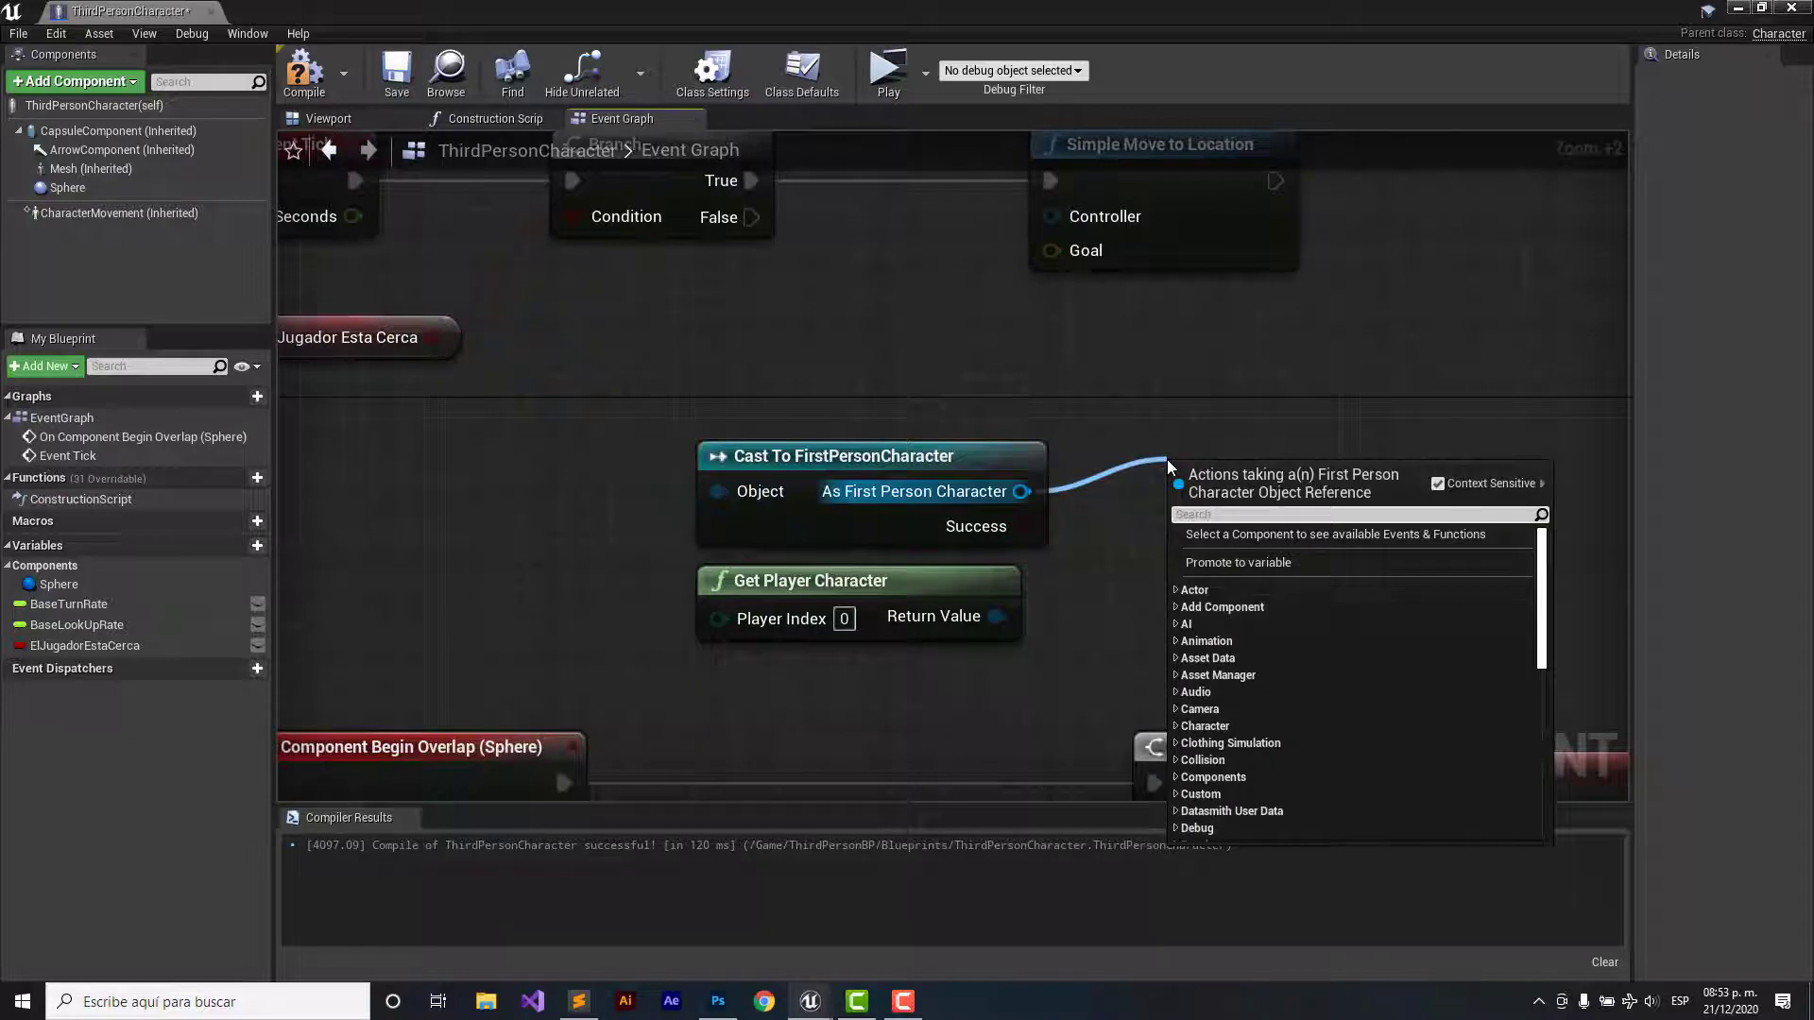
text(getact)
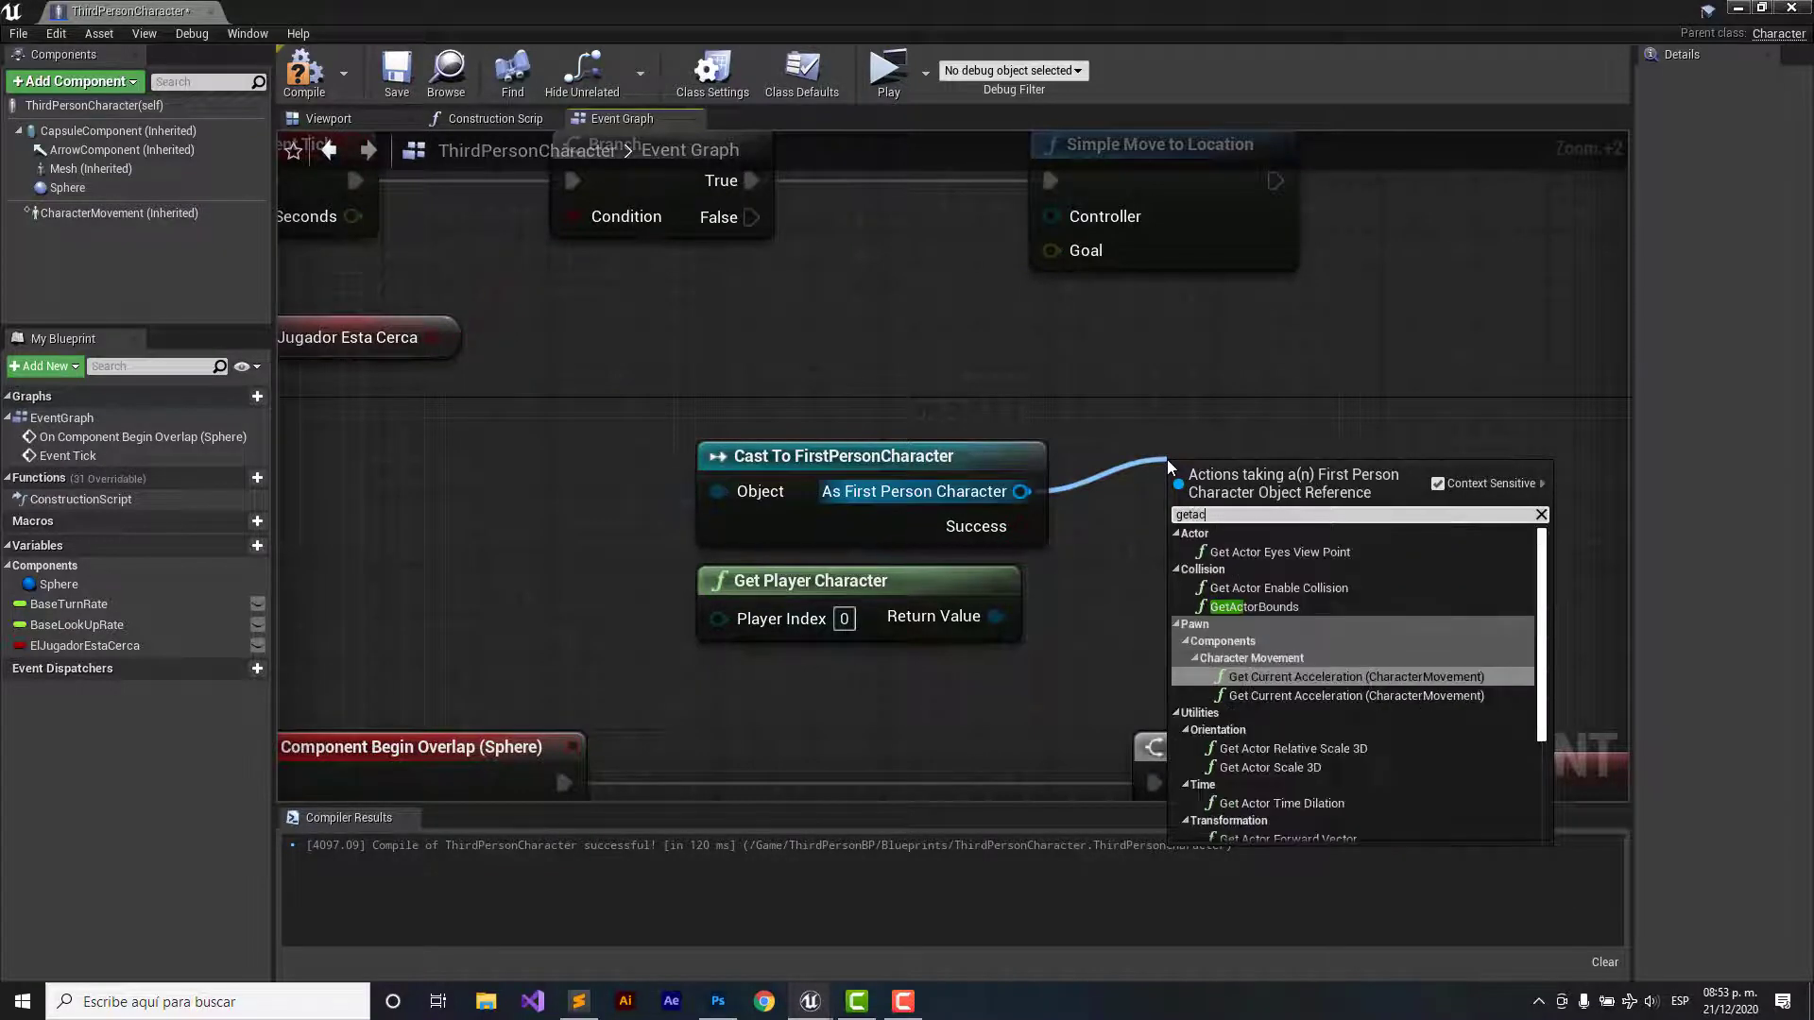
text(orlo)
key(Return)
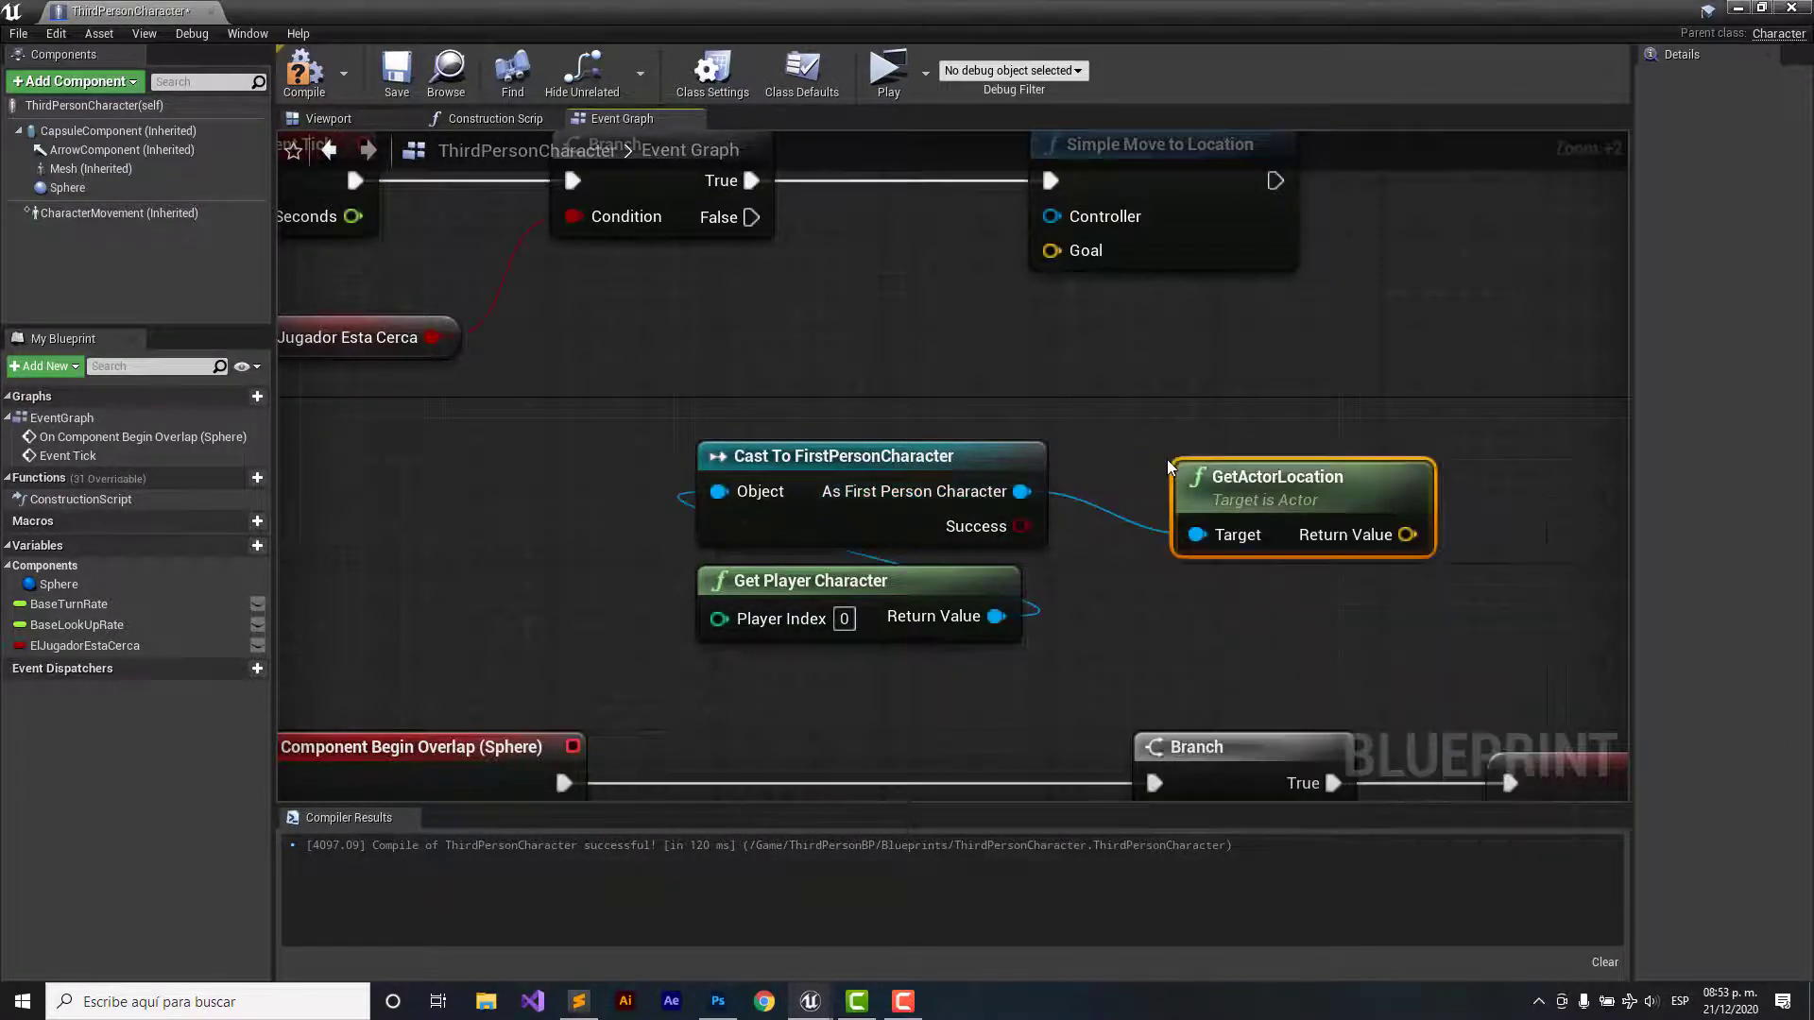
drag(1287, 482, 831, 357)
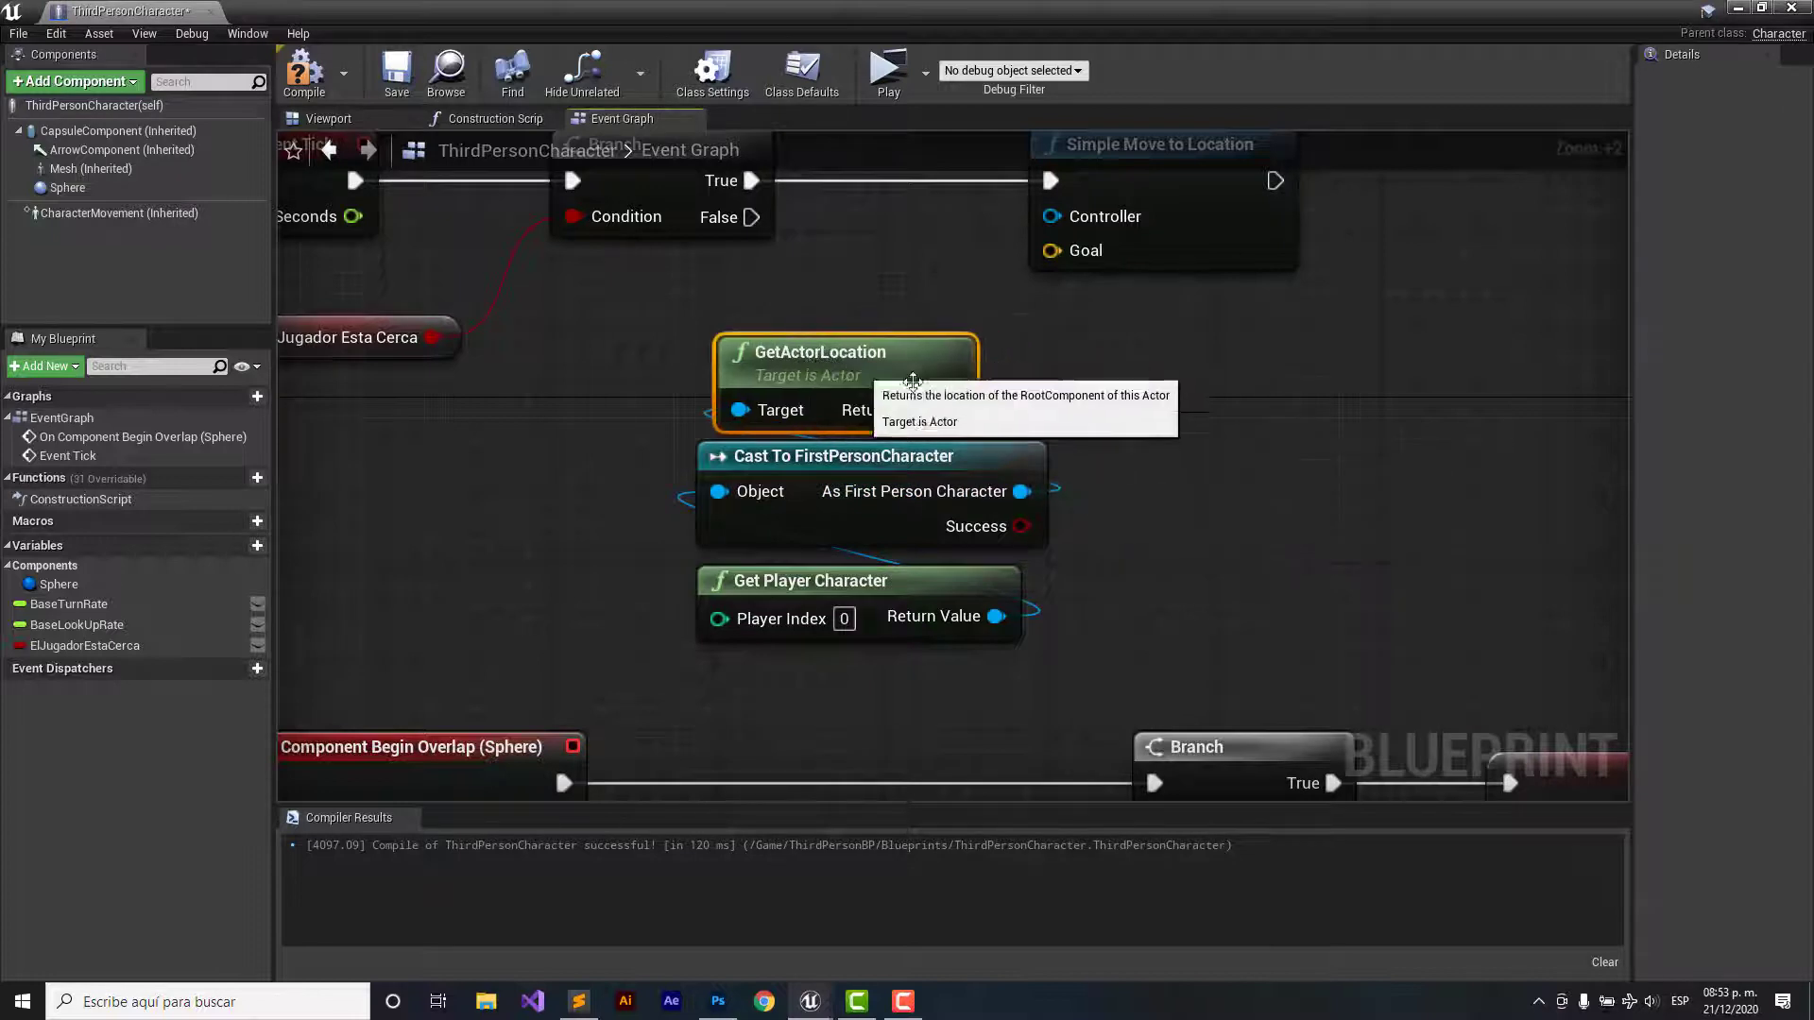
drag(949, 409, 1052, 250)
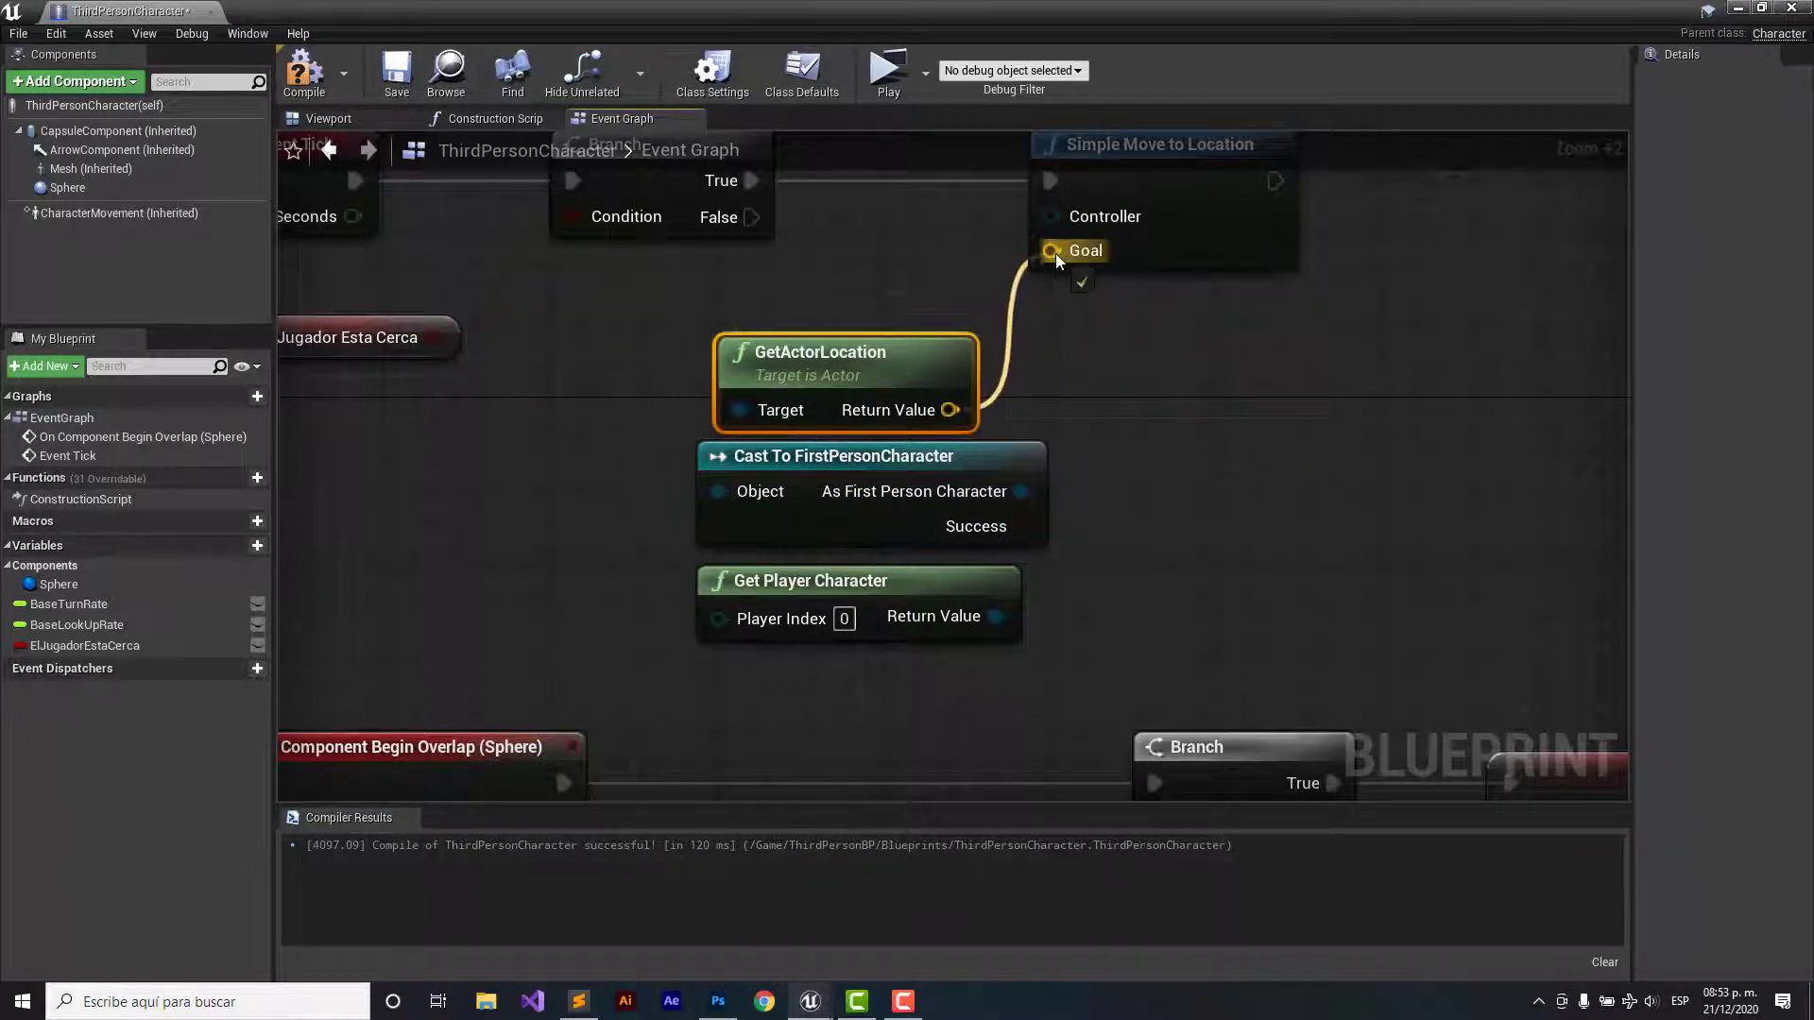
mouse_move(1214, 341)
right_down()
mouse_move(1390, 423)
mouse_move(1335, 416)
mouse_move(1328, 518)
right_up()
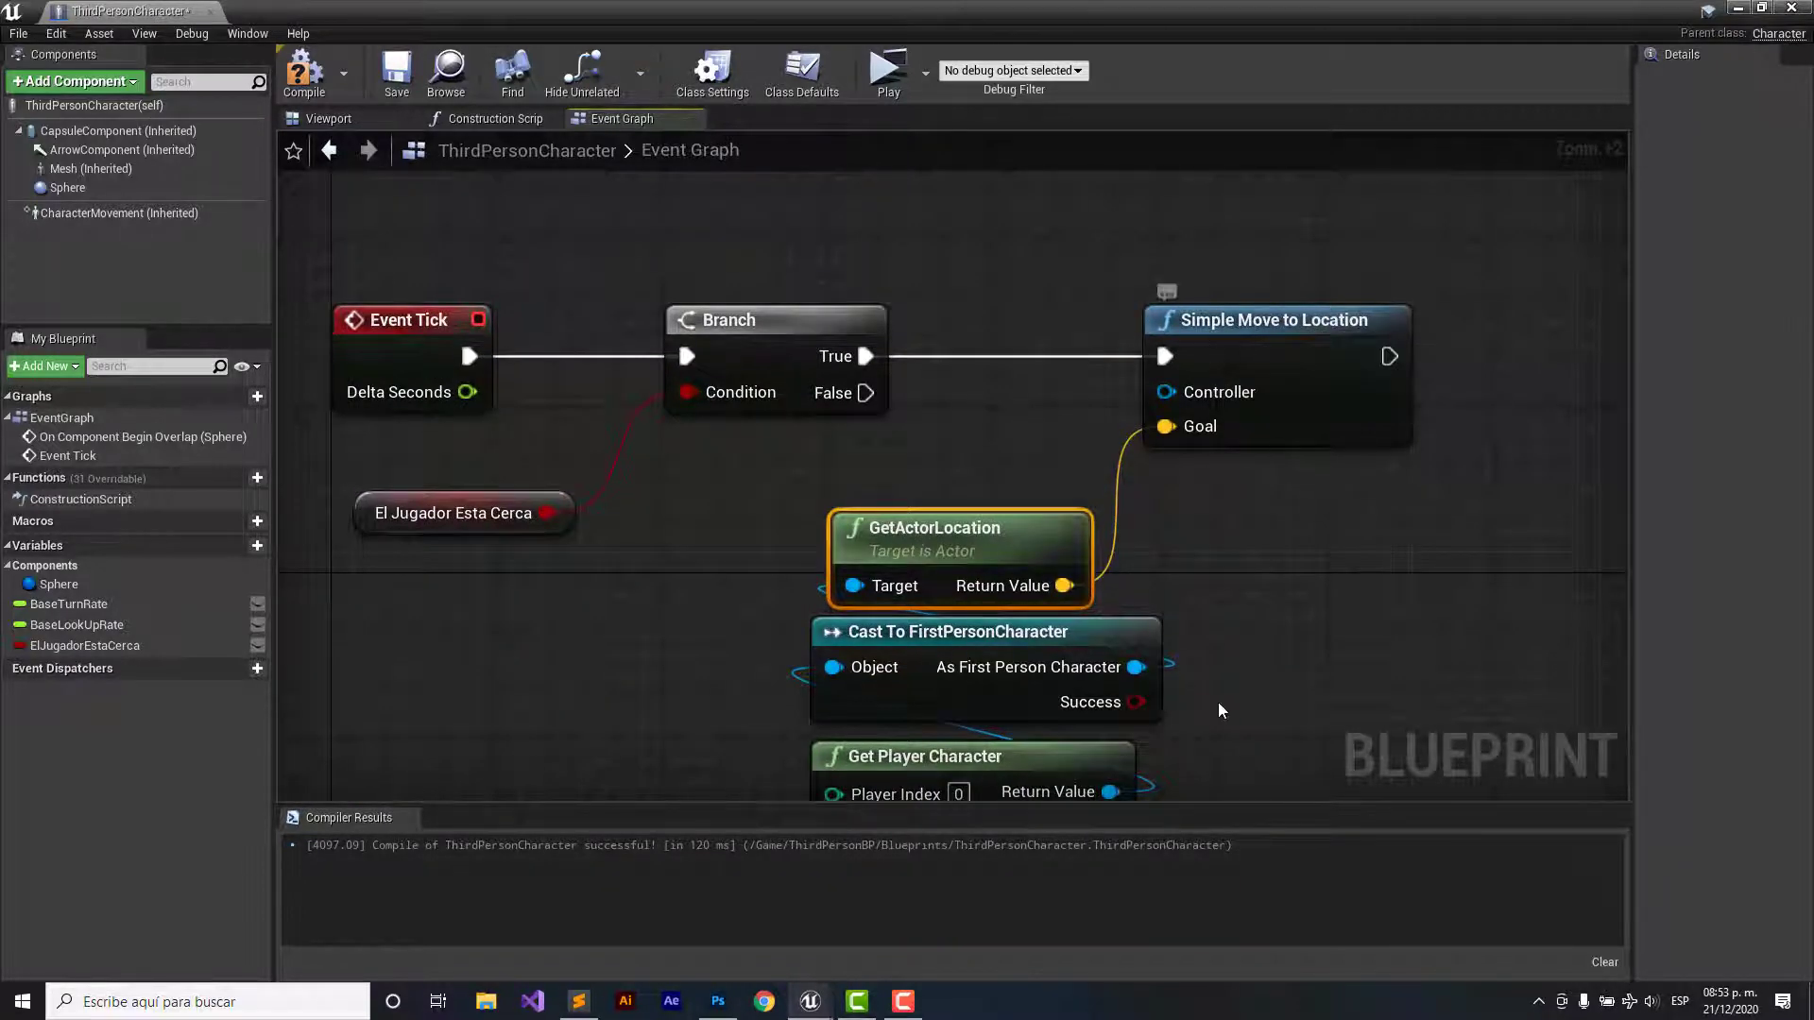
- Move the Event Tick, Branch and Simple Move to Location row and ElJugadorEstaCerca getter higher
mouse_move(1217, 701)
right_down()
mouse_move(1044, 506)
mouse_move(988, 649)
right_up()
mouse_move(1037, 357)
right_down()
mouse_move(1023, 302)
mouse_move(1078, 319)
right_up()
scroll(978, 383, down, 2)
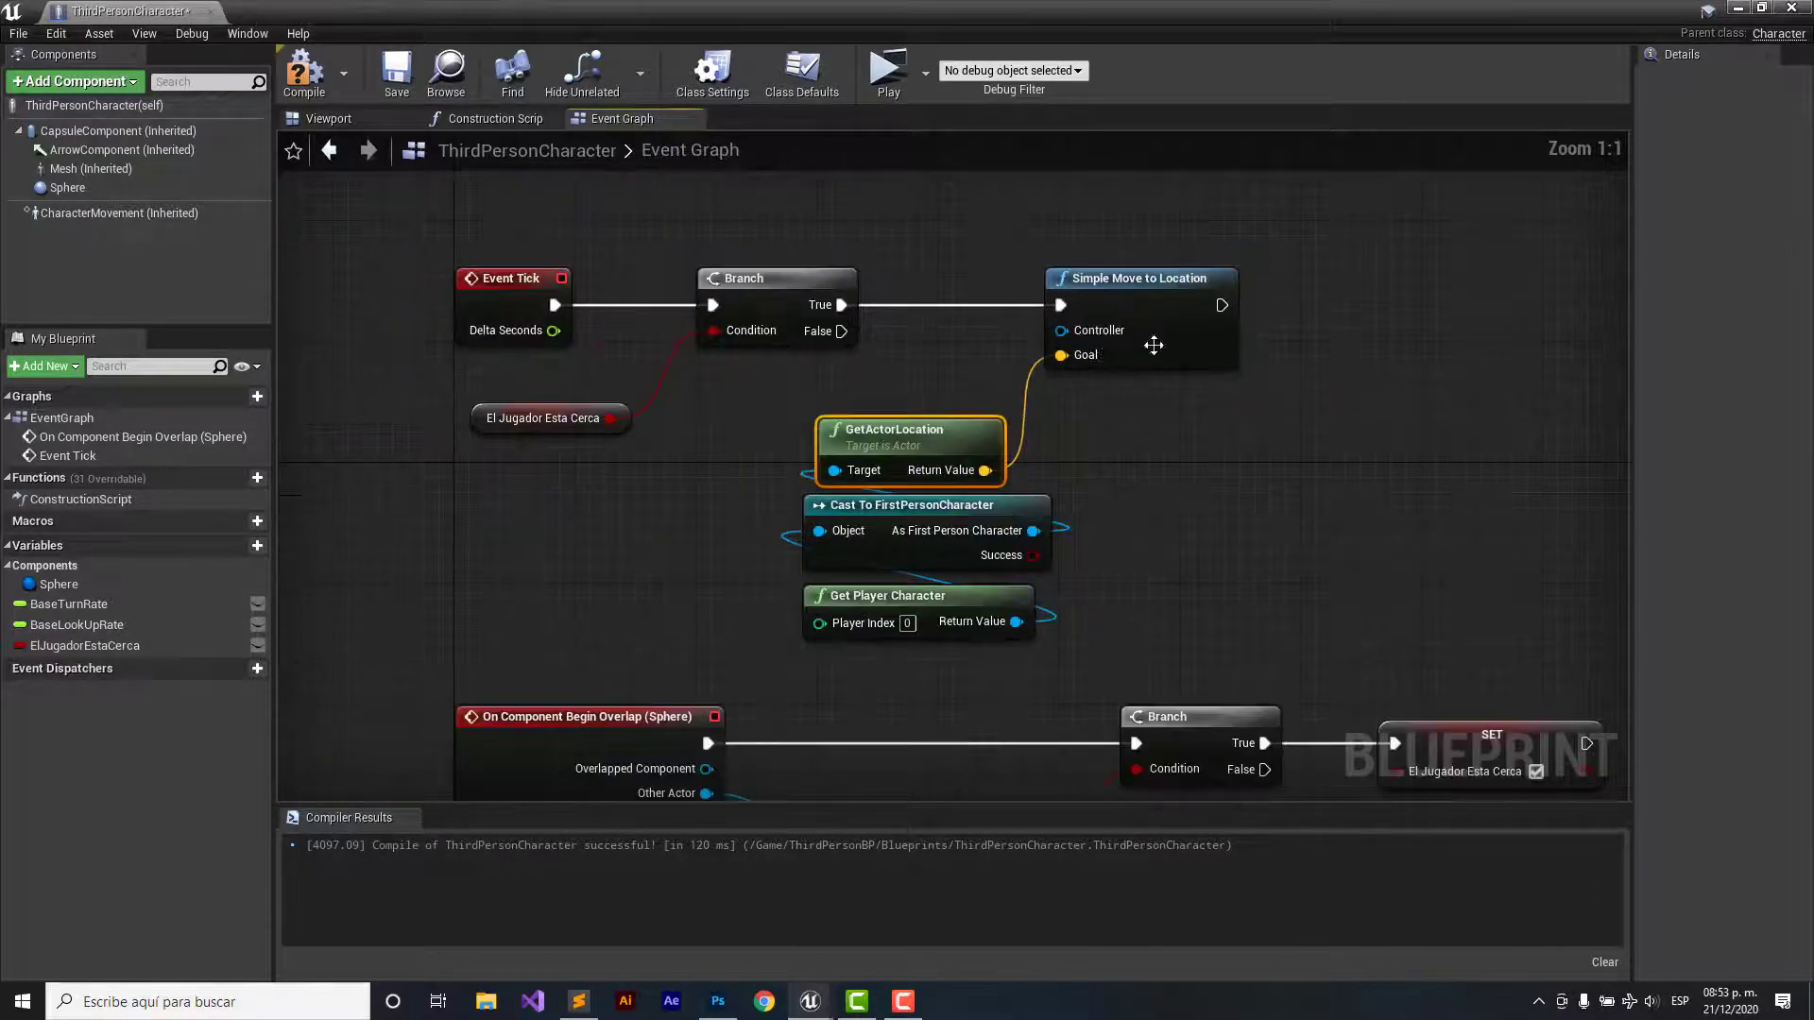
drag(1357, 247, 437, 374)
drag(518, 294, 519, 218)
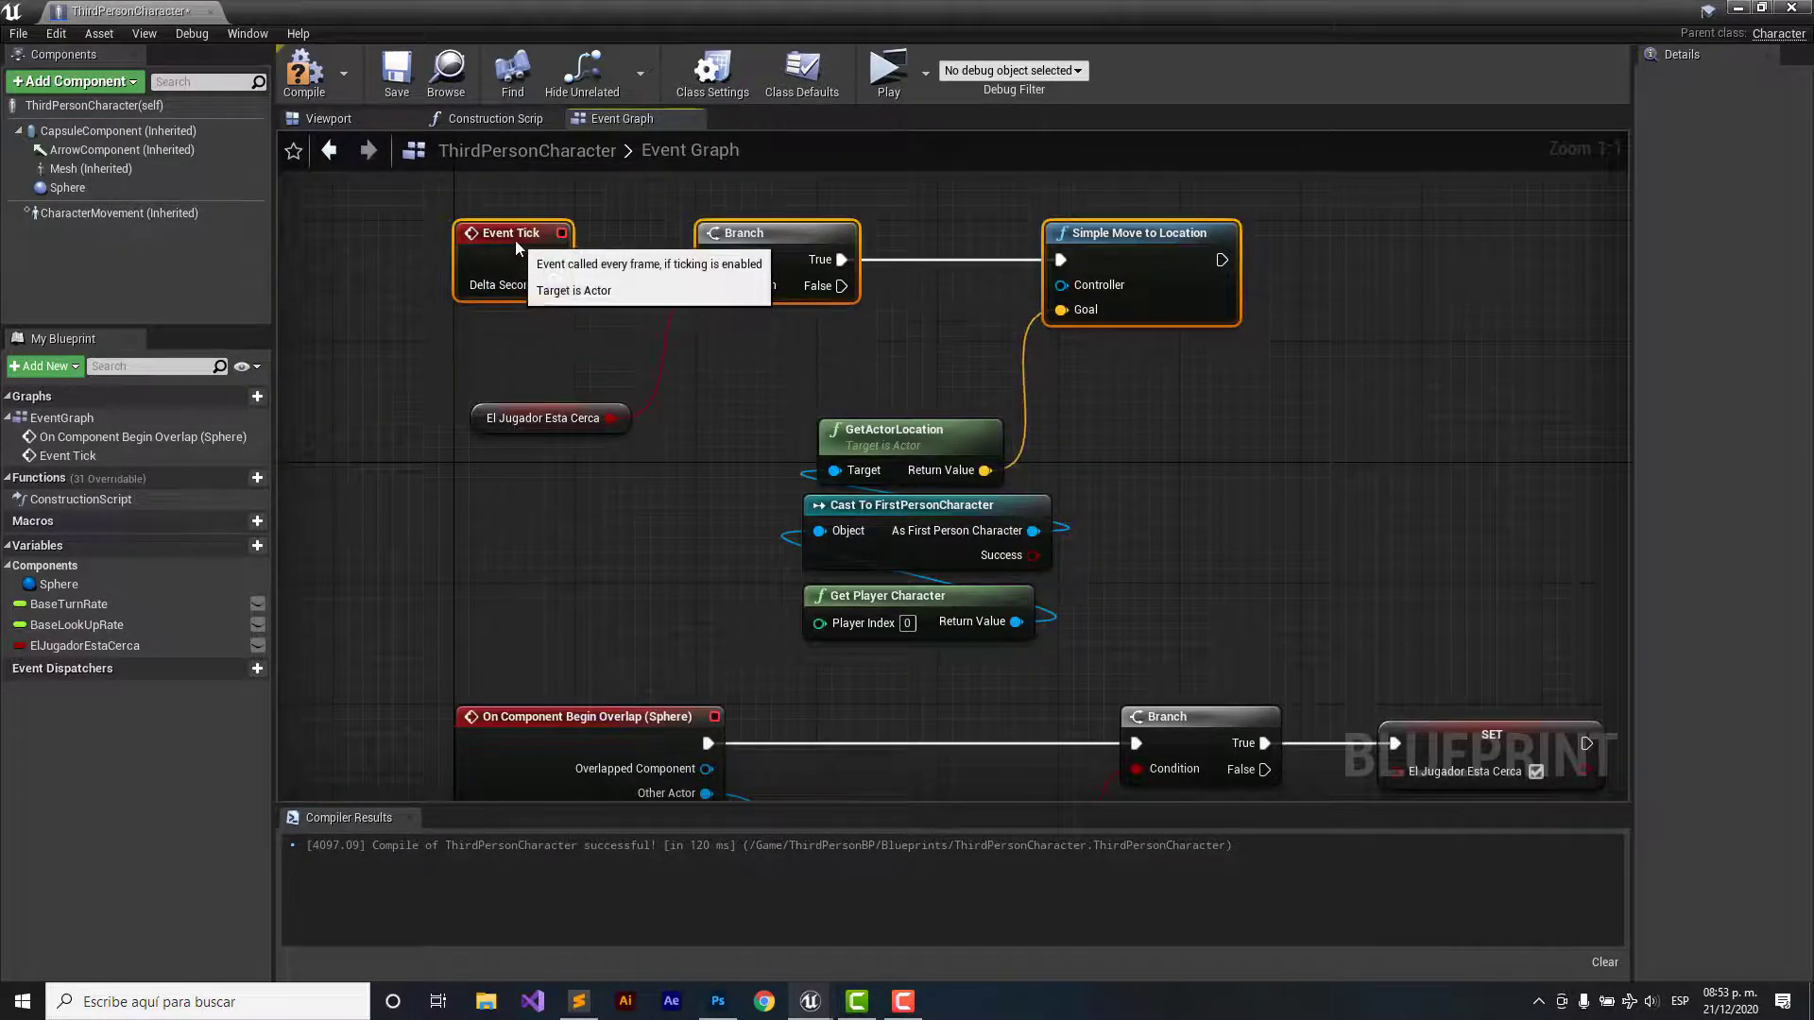
drag(515, 418, 516, 326)
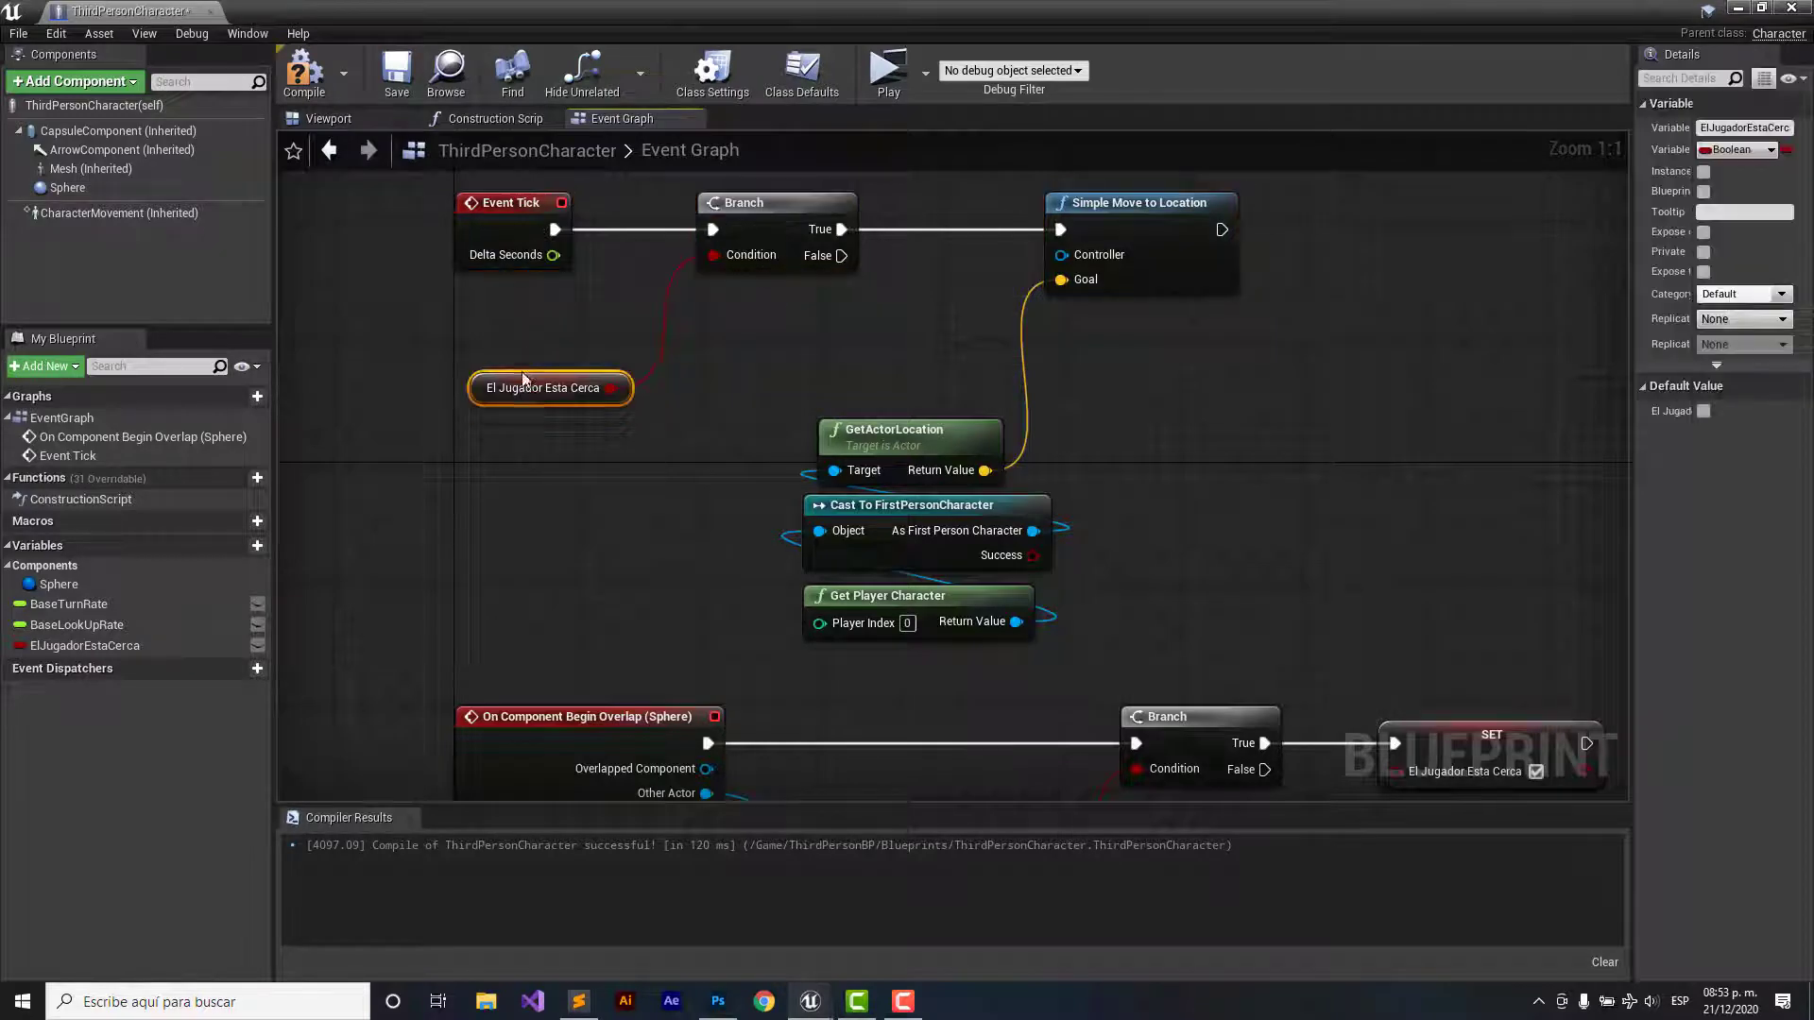
scroll(921, 369, up, 2)
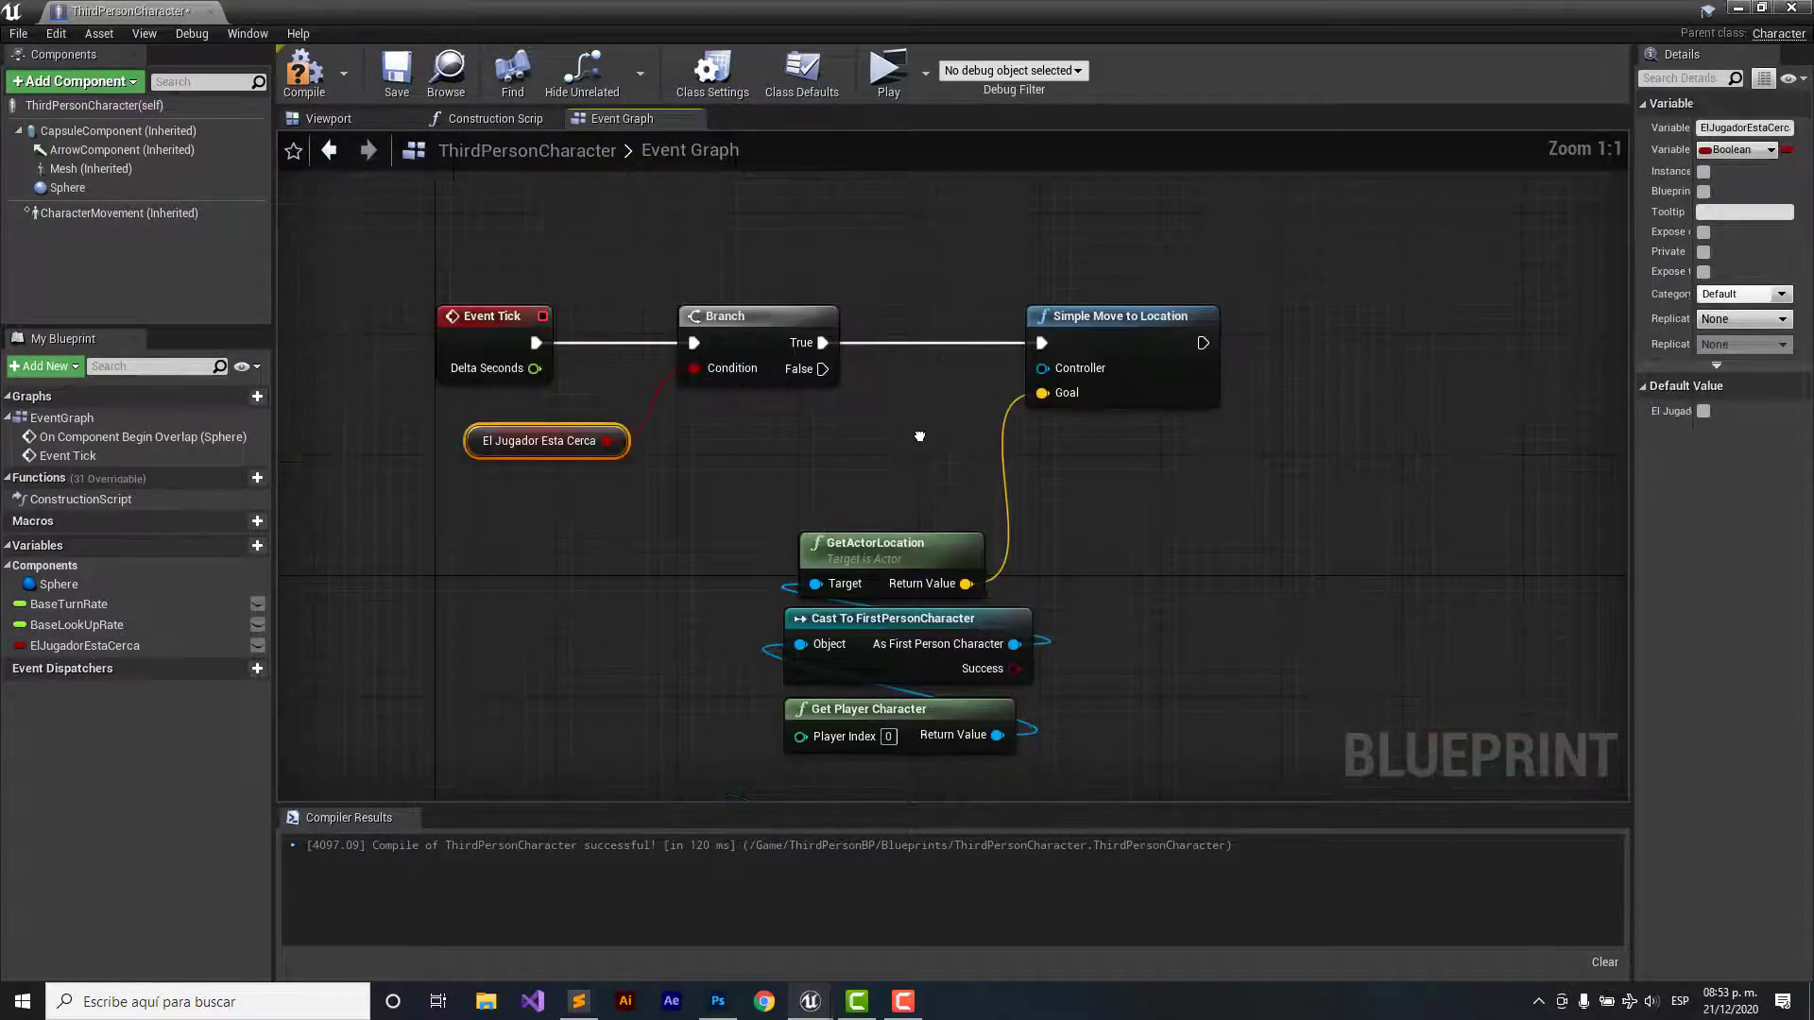
scroll(944, 423, up, 1)
- Drag from the Controller pin to add a Get Controller node via 'getco', and place it left
right_click(950, 422)
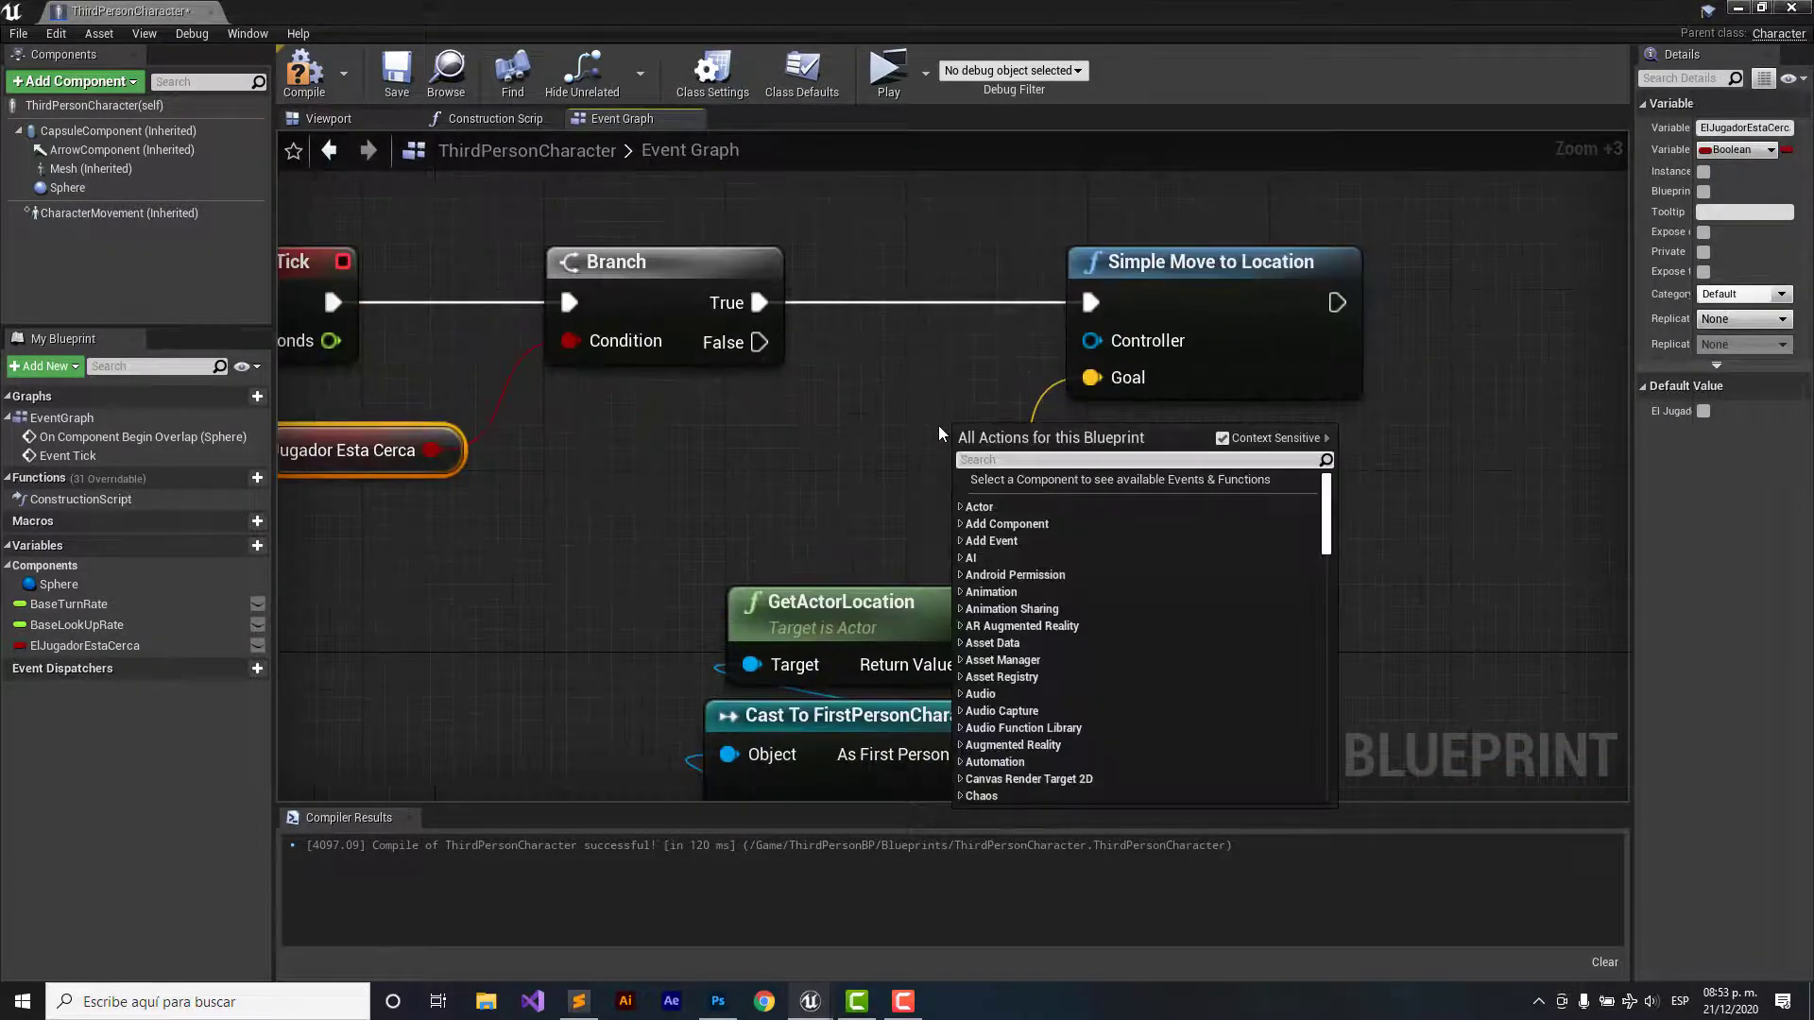
click(1029, 354)
drag(1091, 340, 928, 395)
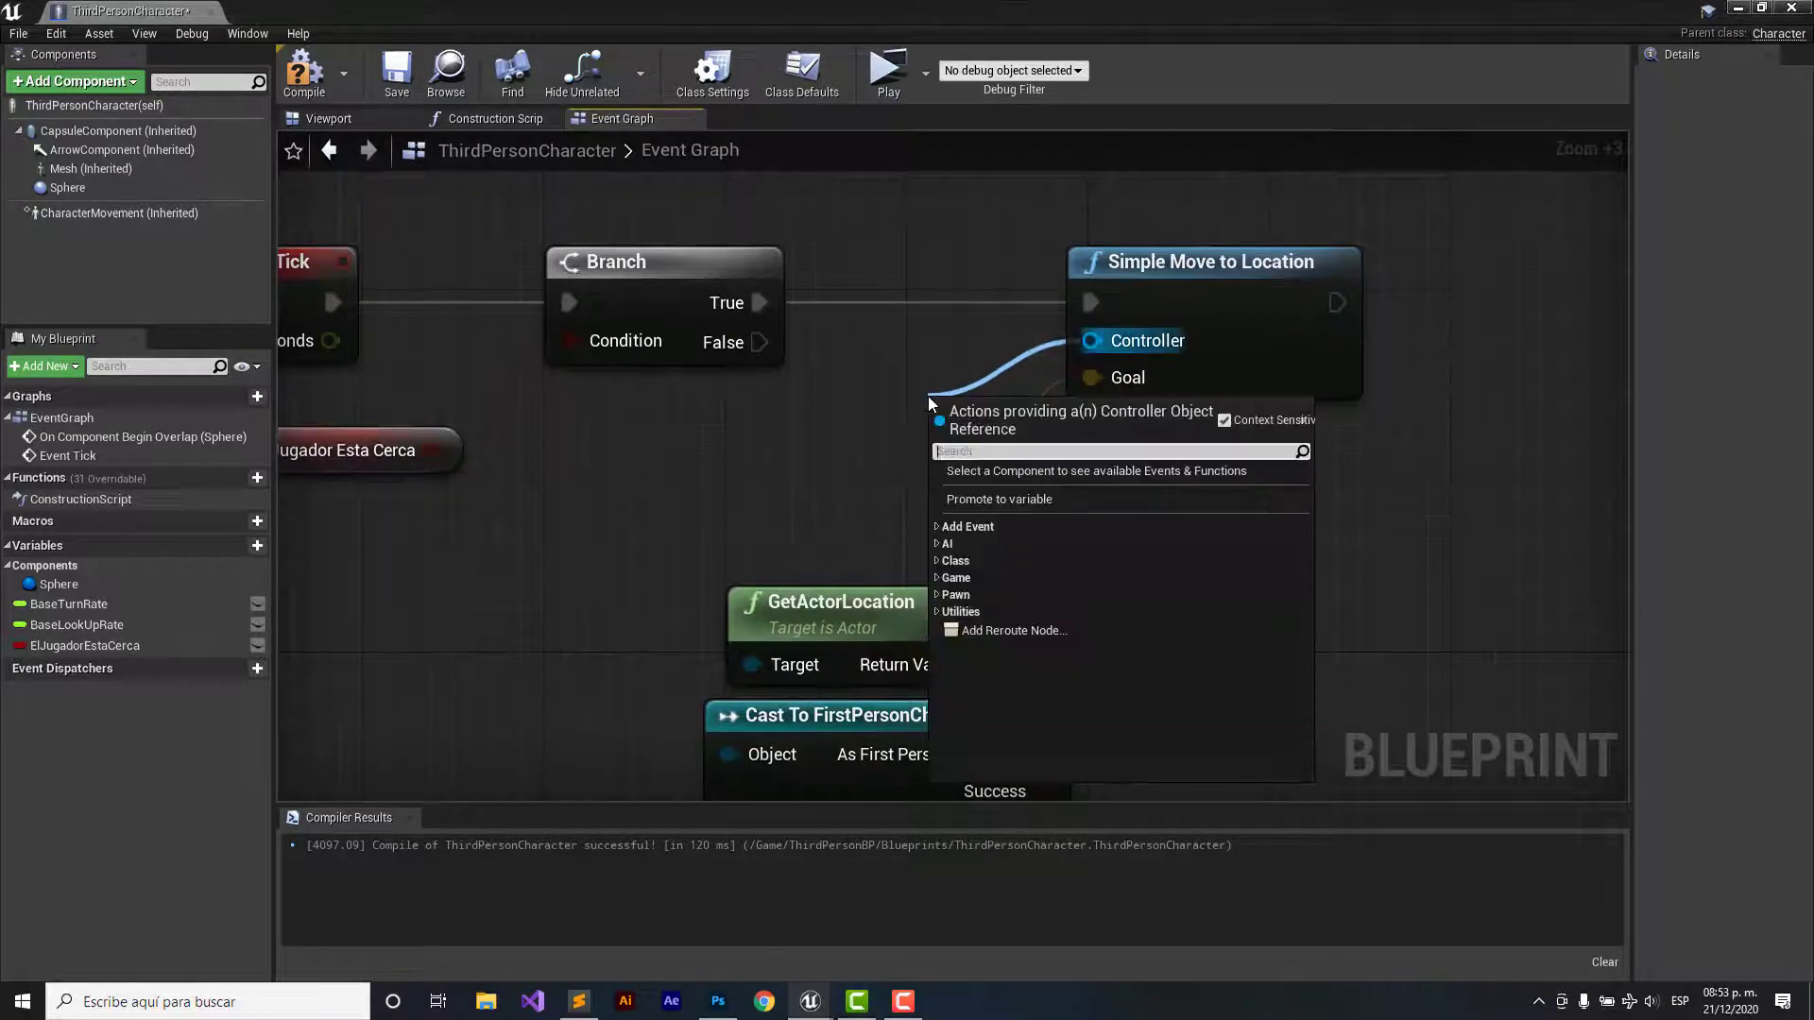
text(getco)
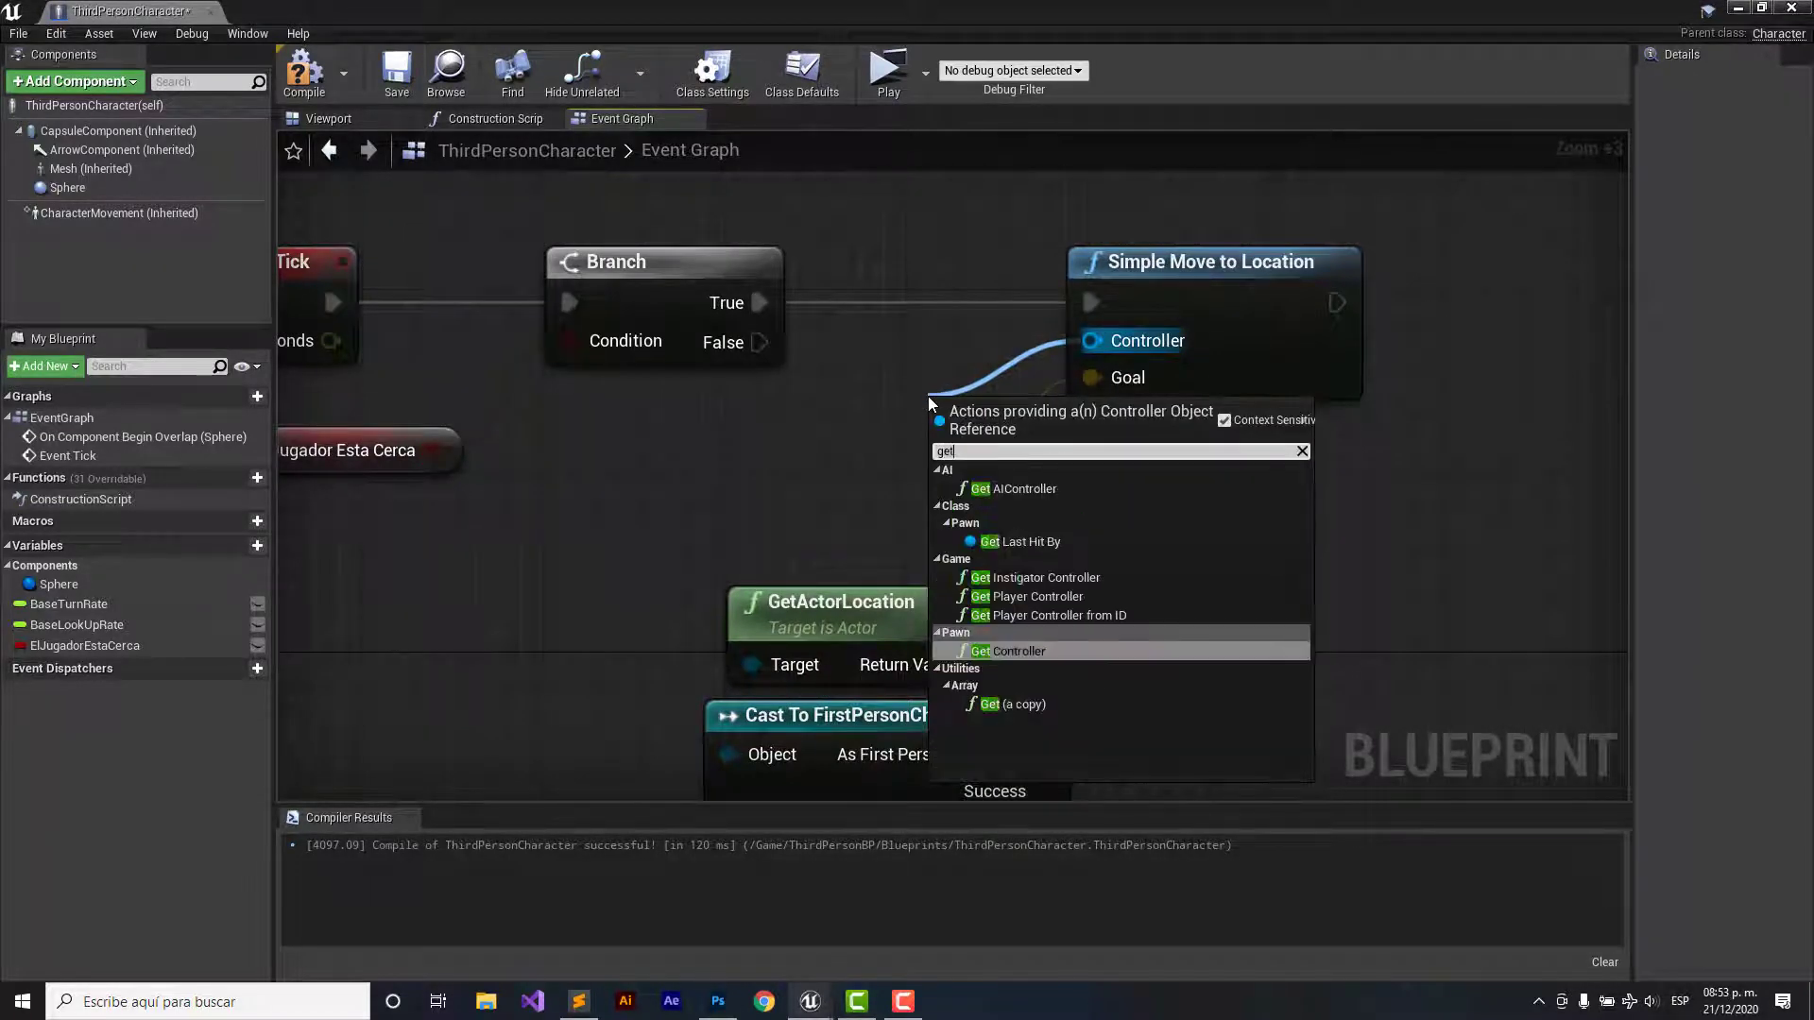
key(Return)
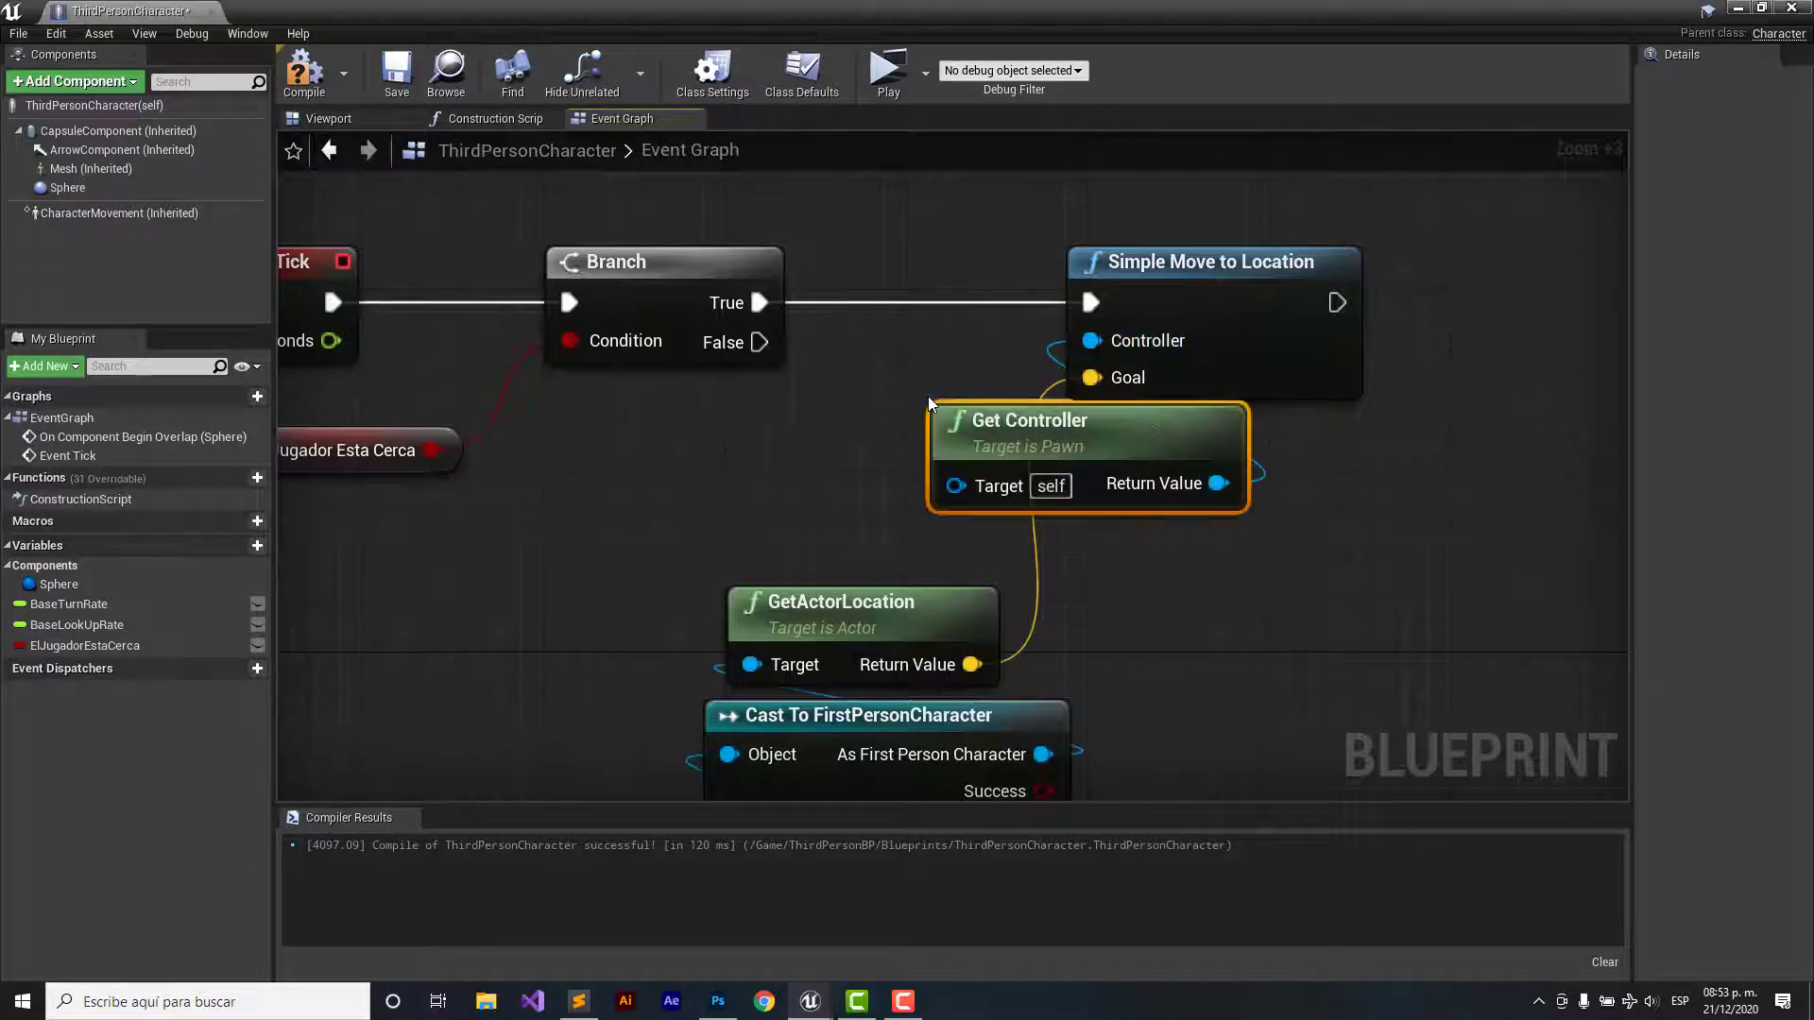
click(905, 361)
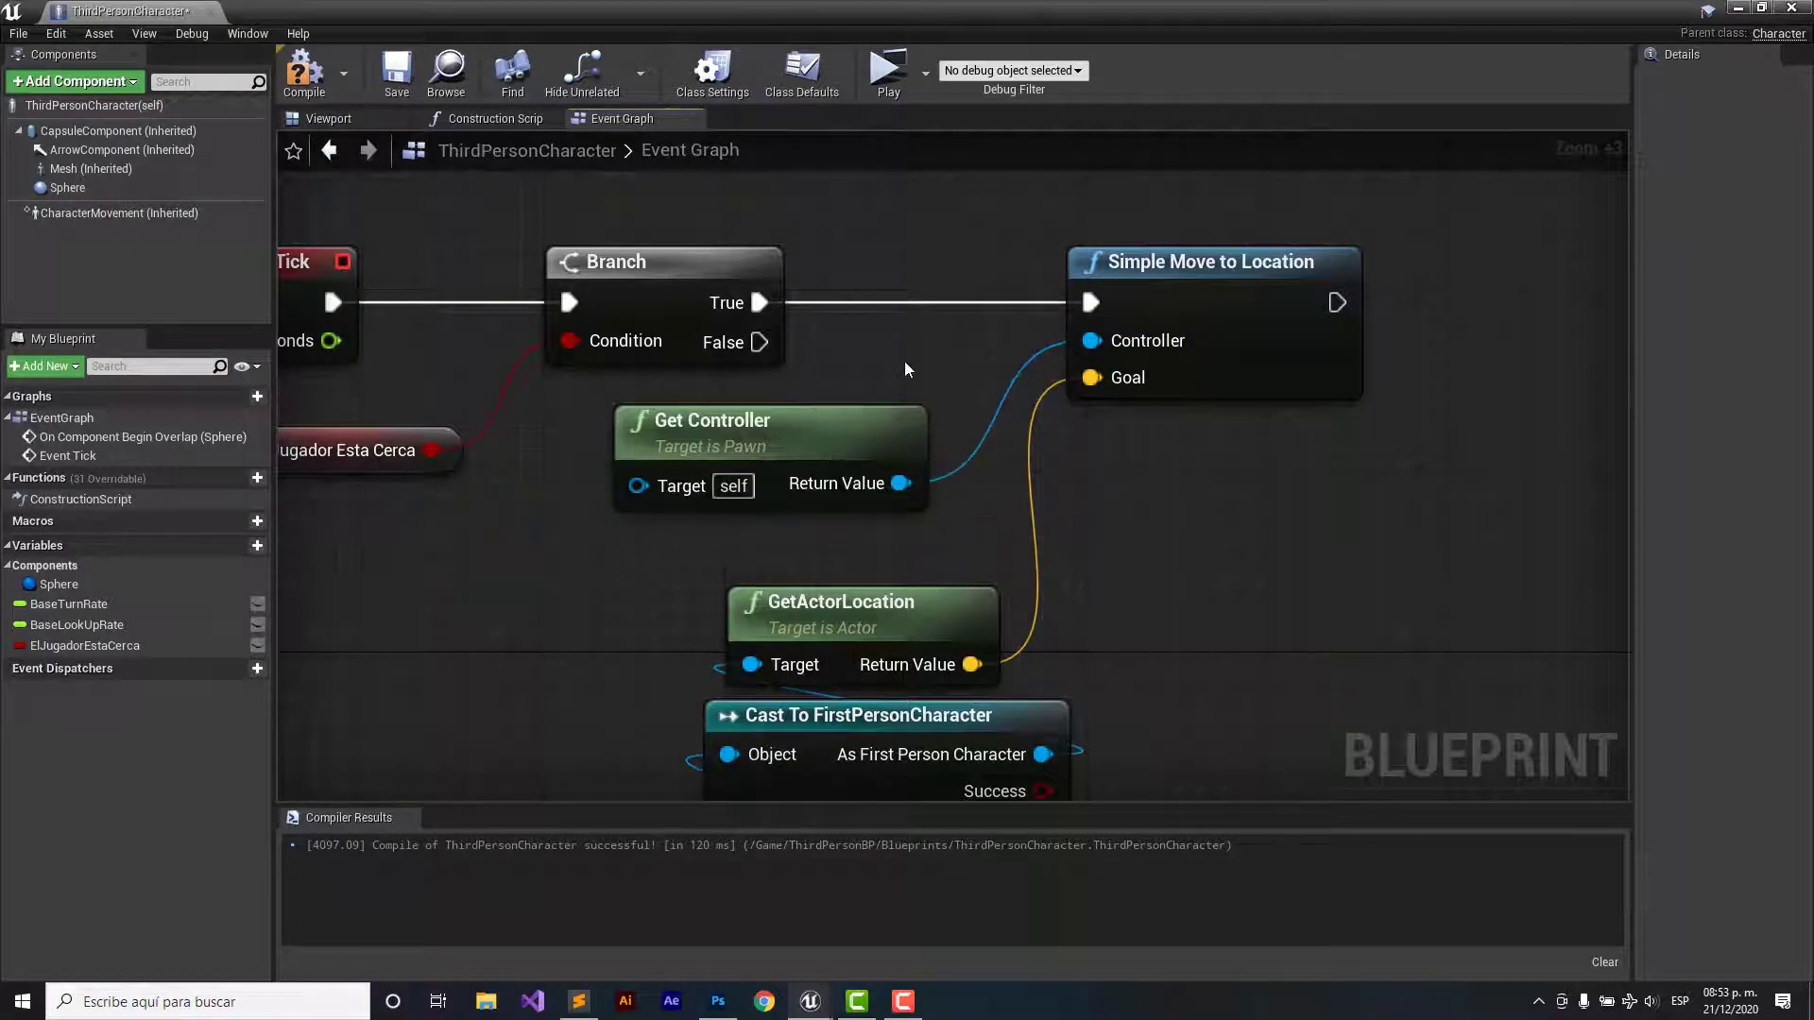
scroll(892, 375, down, 3)
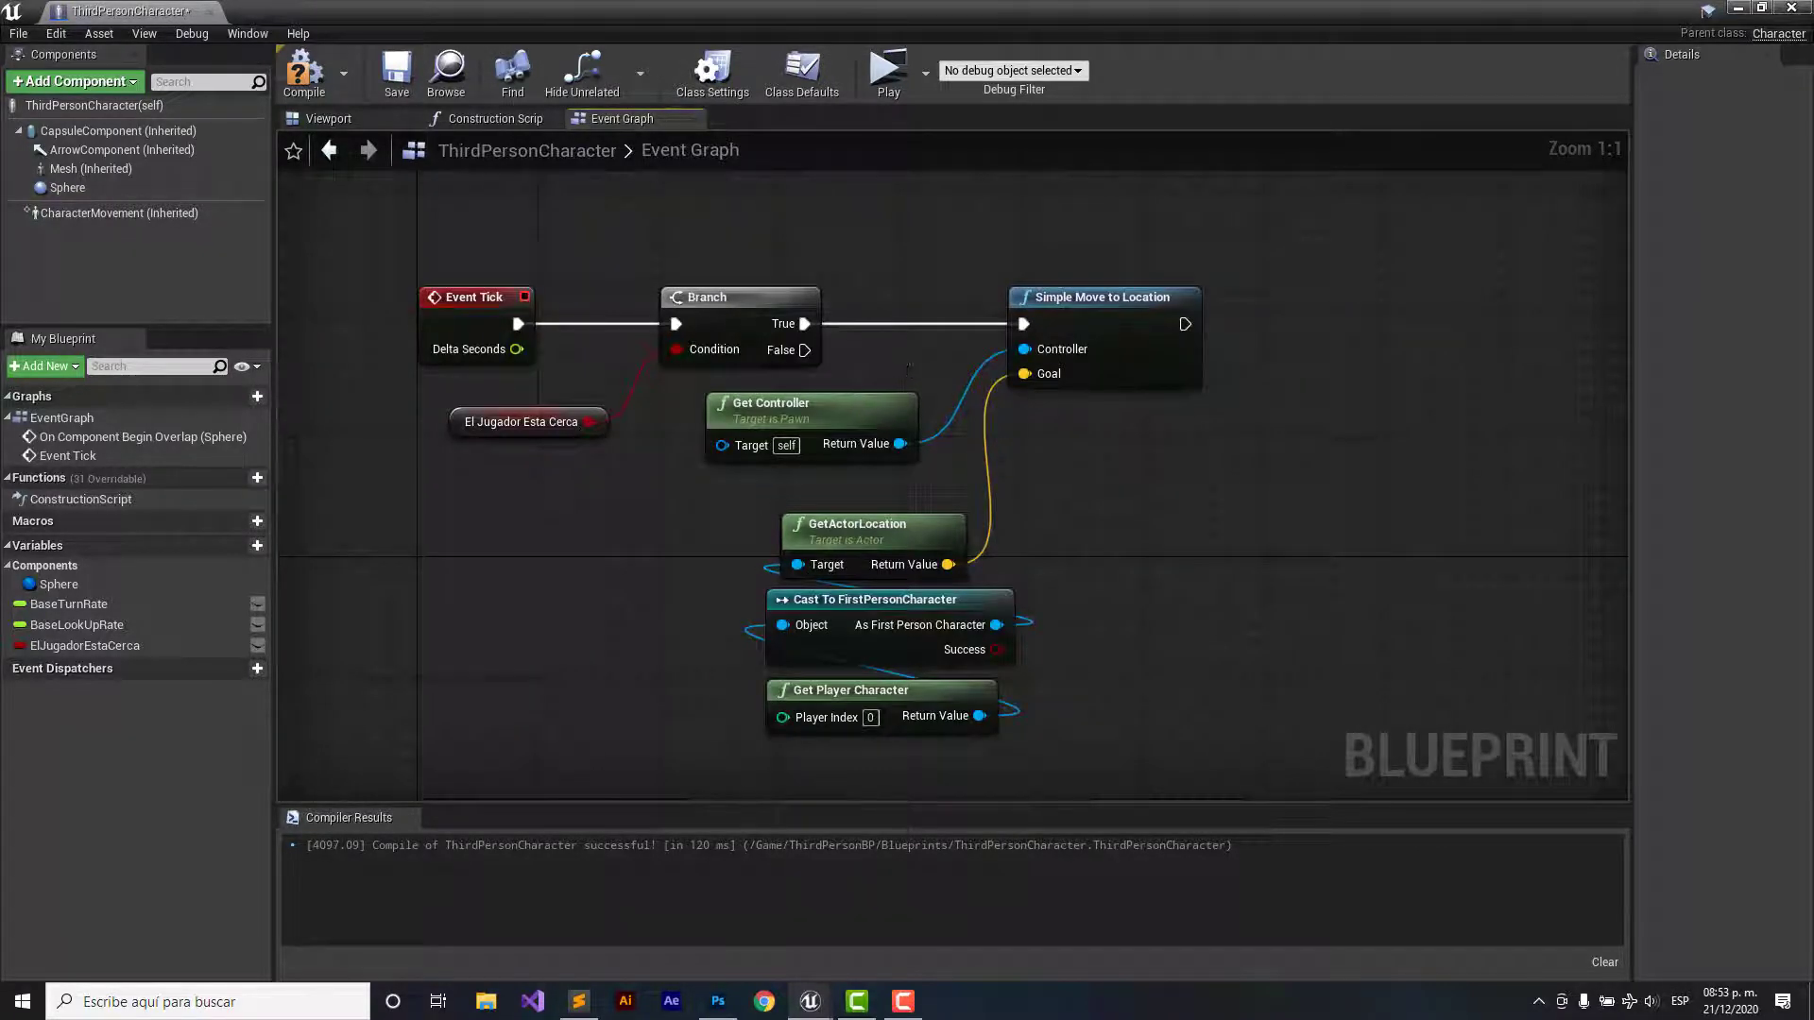
- Pan across the chase and overlap nodes, then glance at the 3D character viewport
right_drag(903, 361, 969, 346)
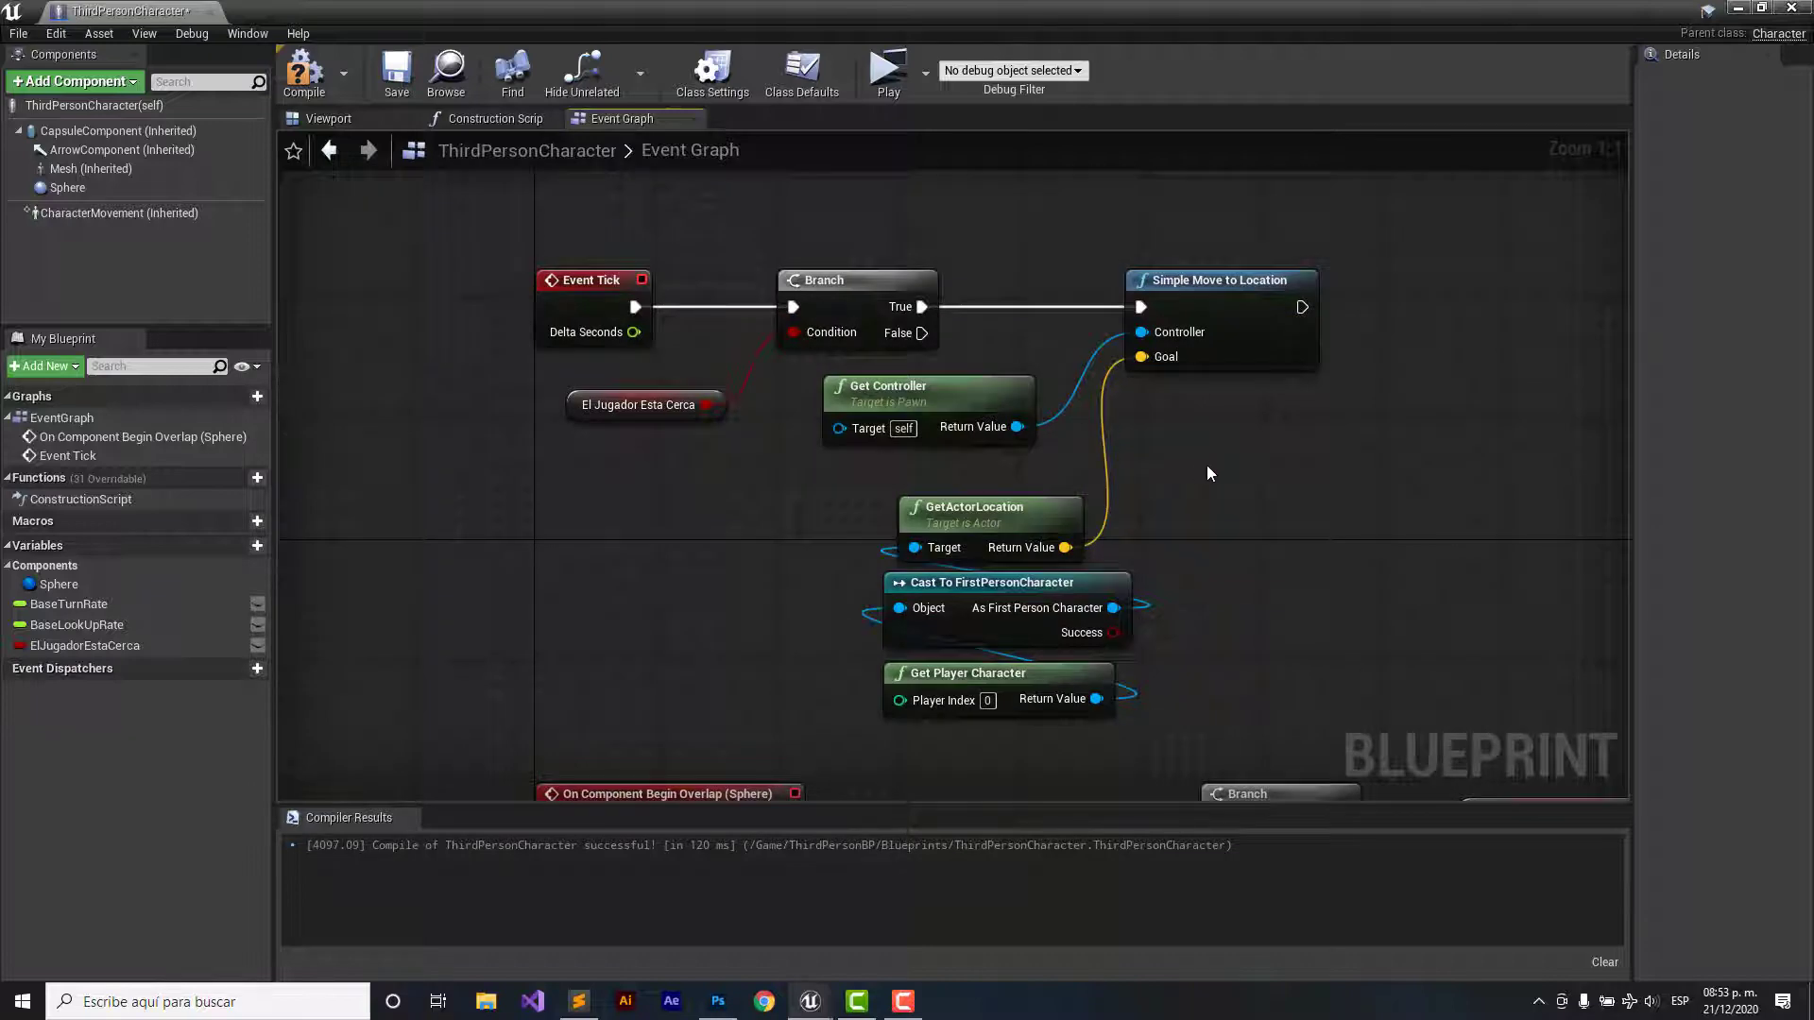
right_drag(1211, 473, 1125, 316)
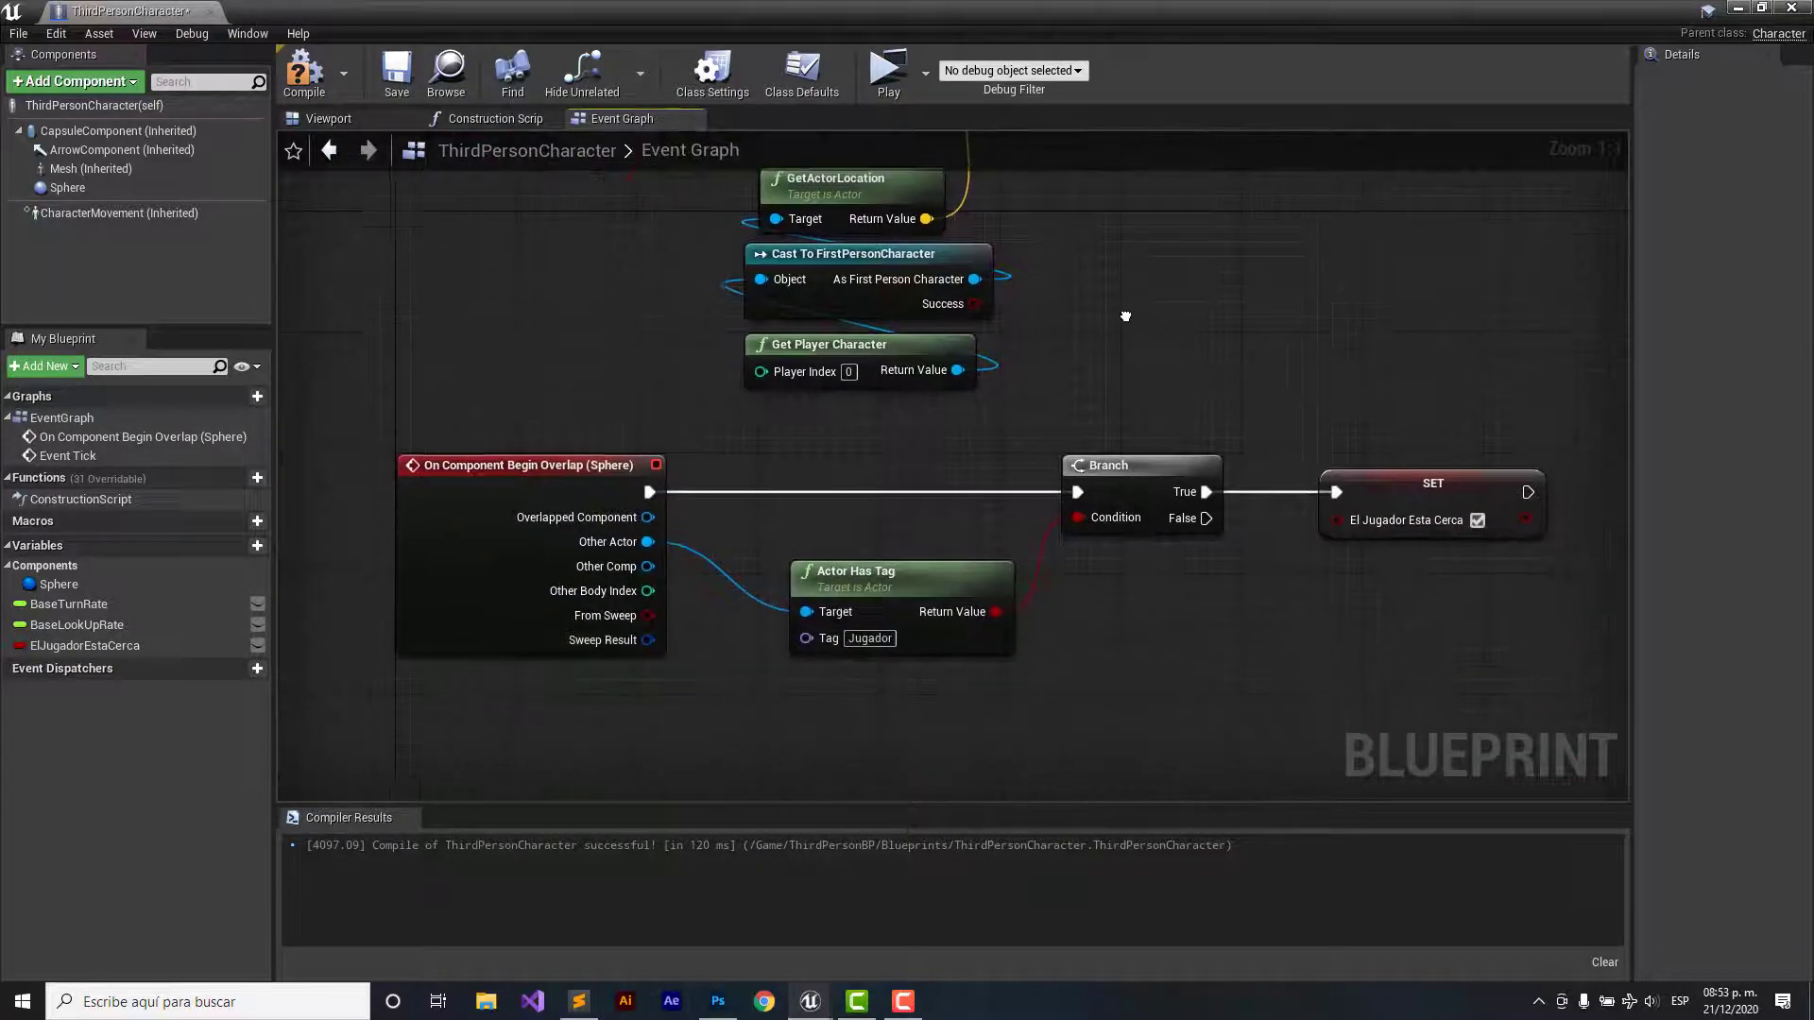
click(326, 119)
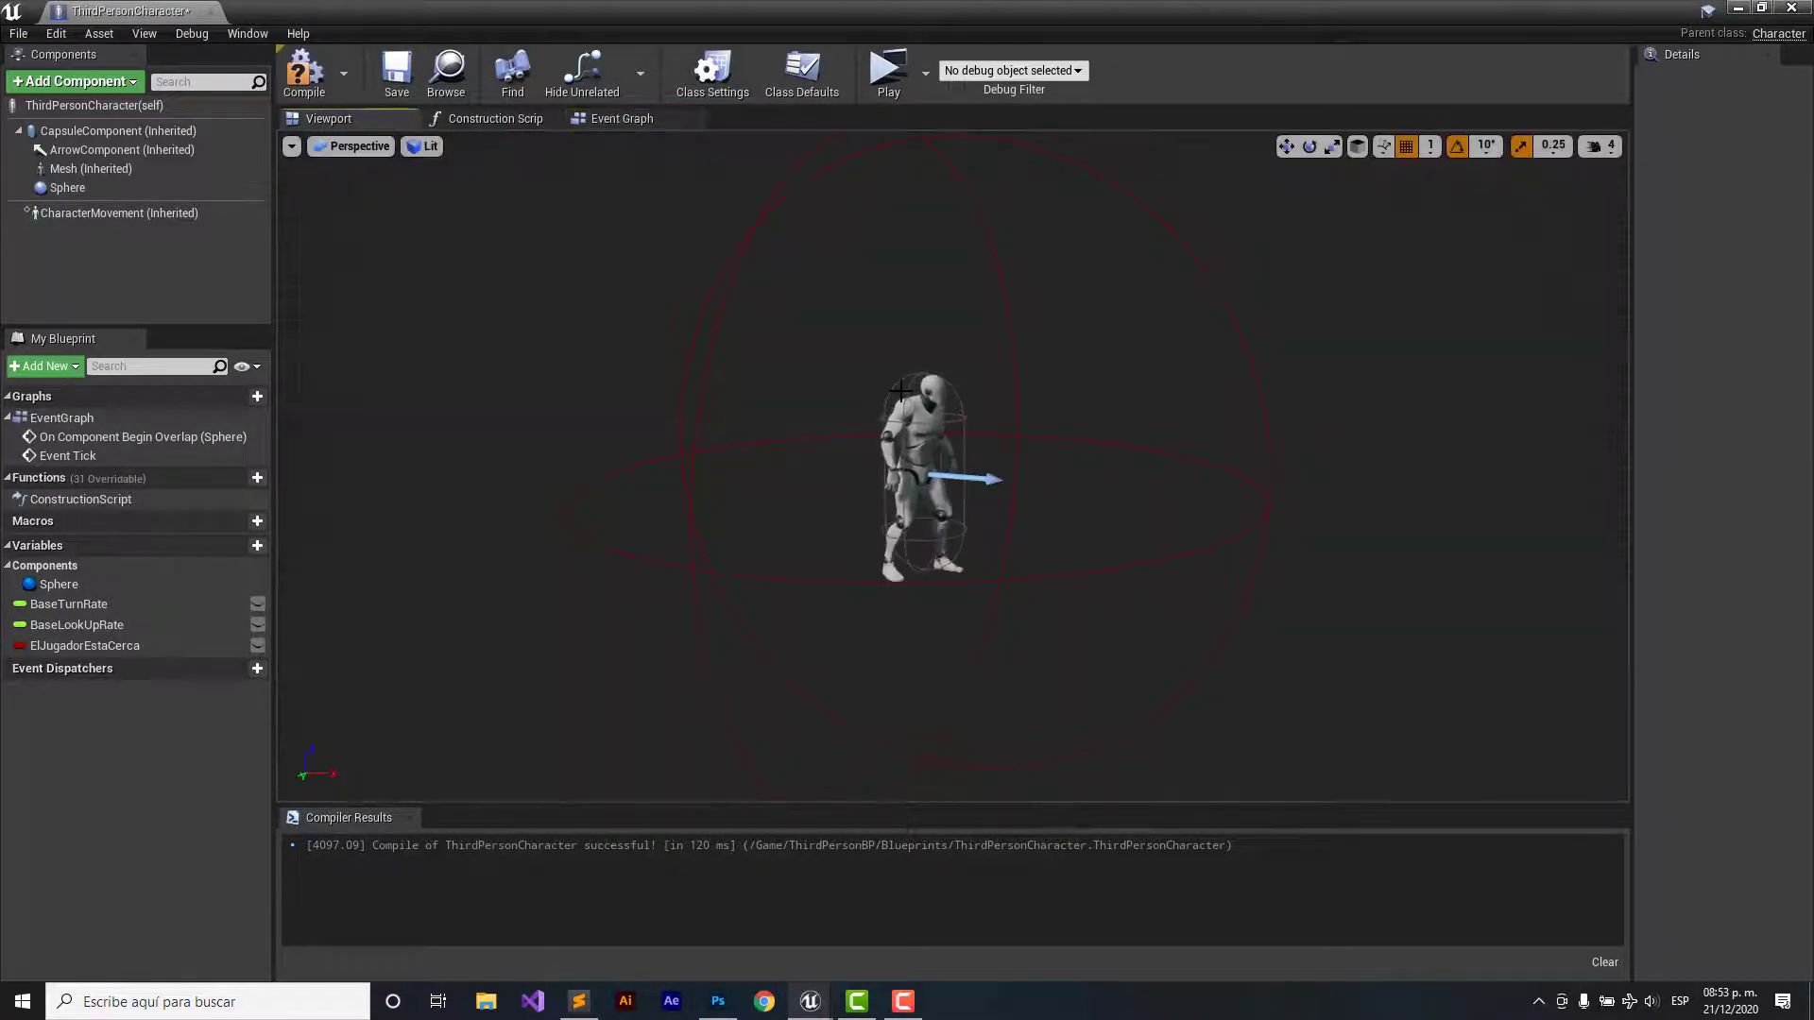
scroll(959, 379, up, 3)
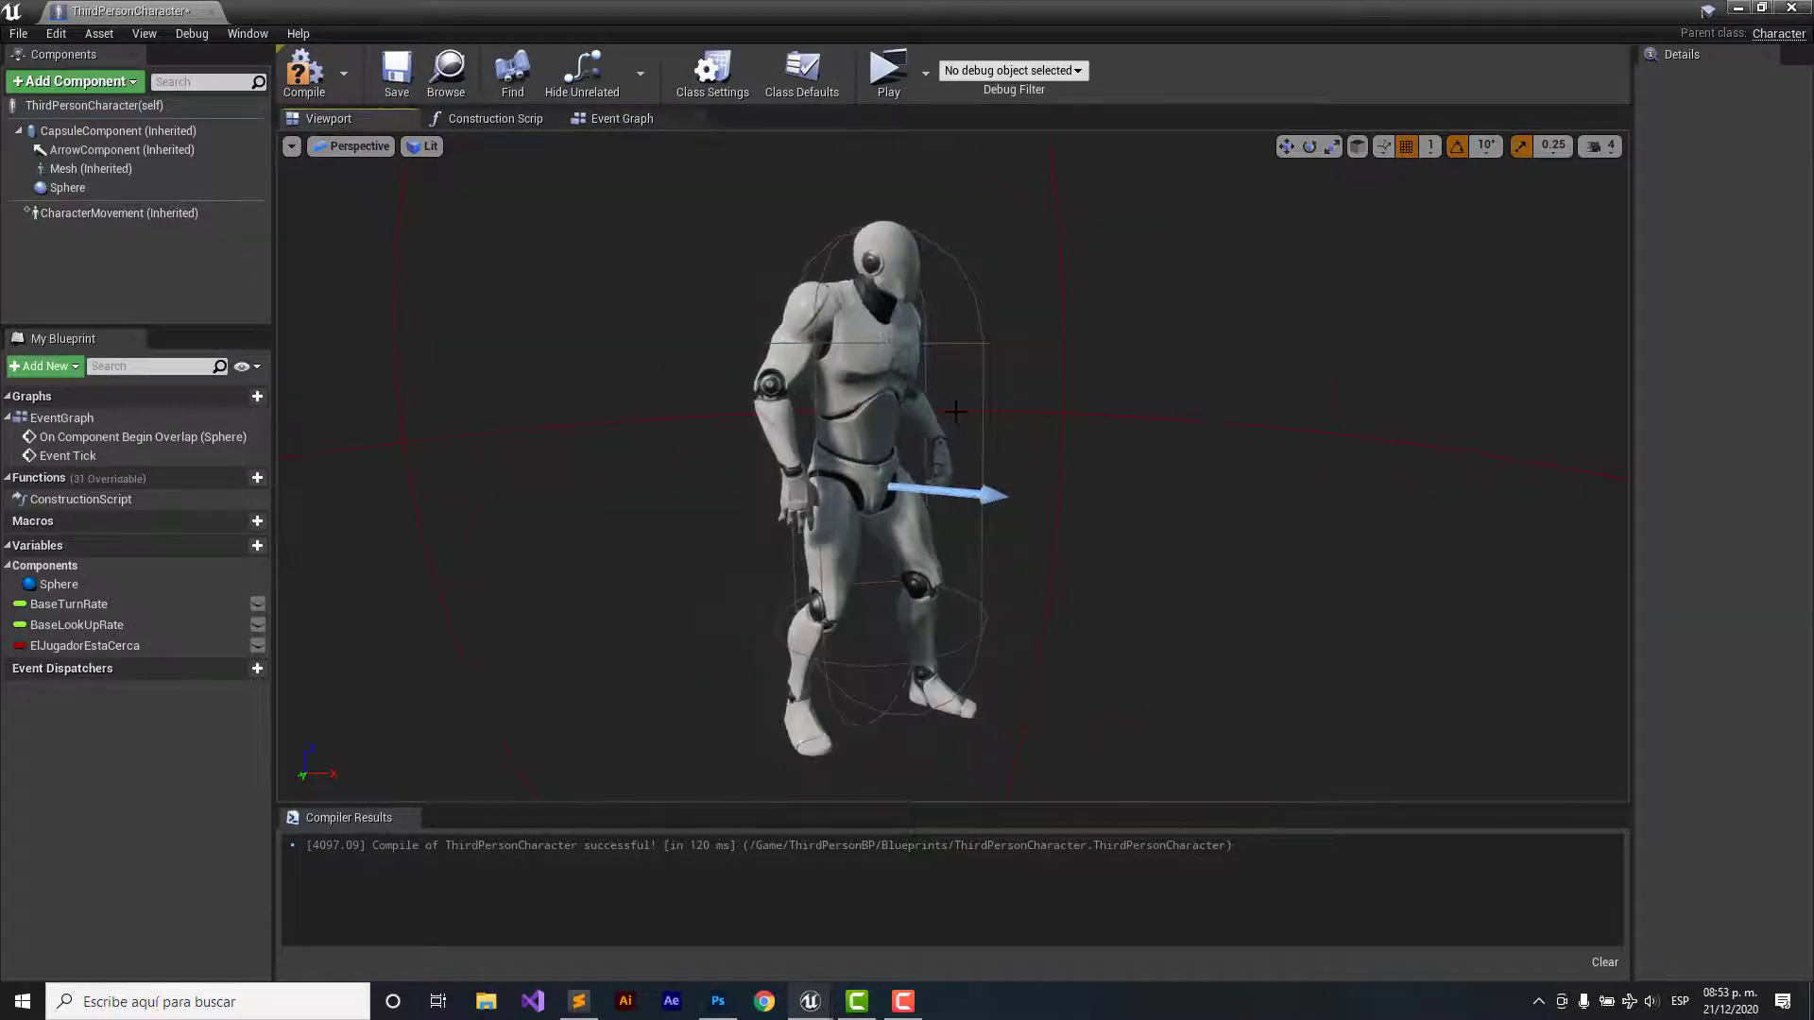
scroll(959, 379, down, 2)
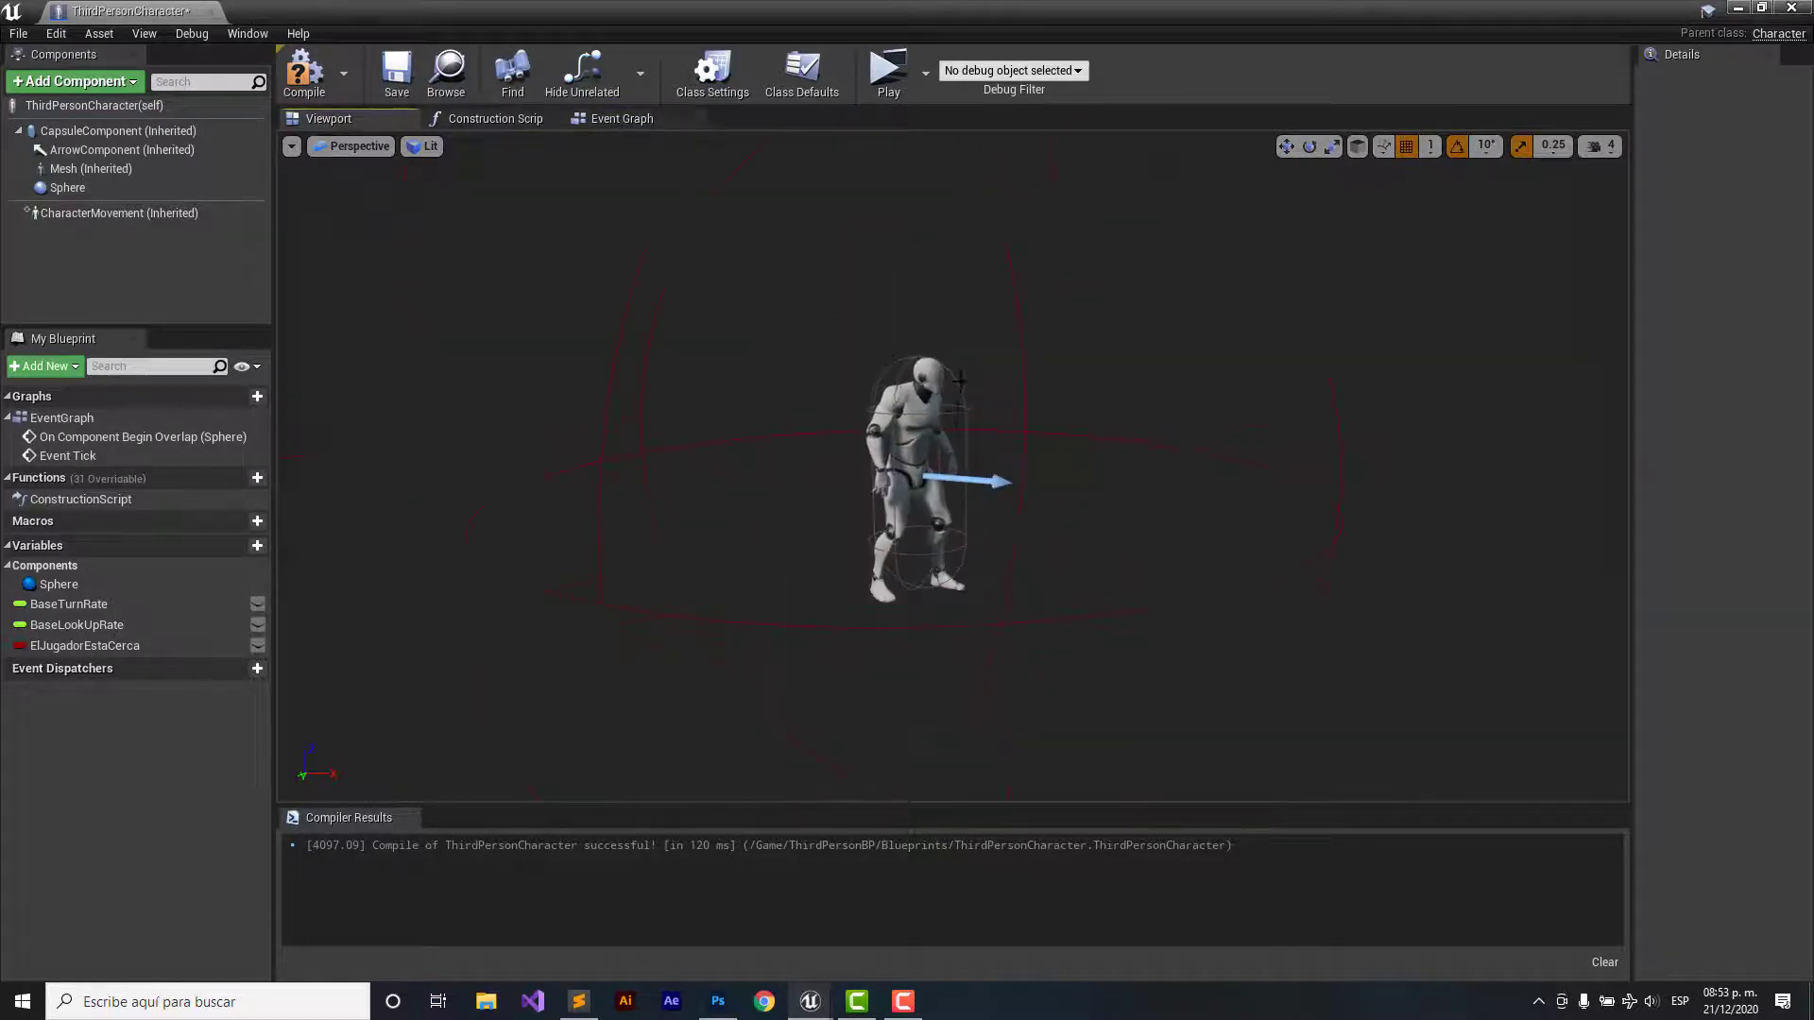
- Back in the Event Graph, pan past the overlap SET node to the Event Tick and Simple Move row
click(623, 120)
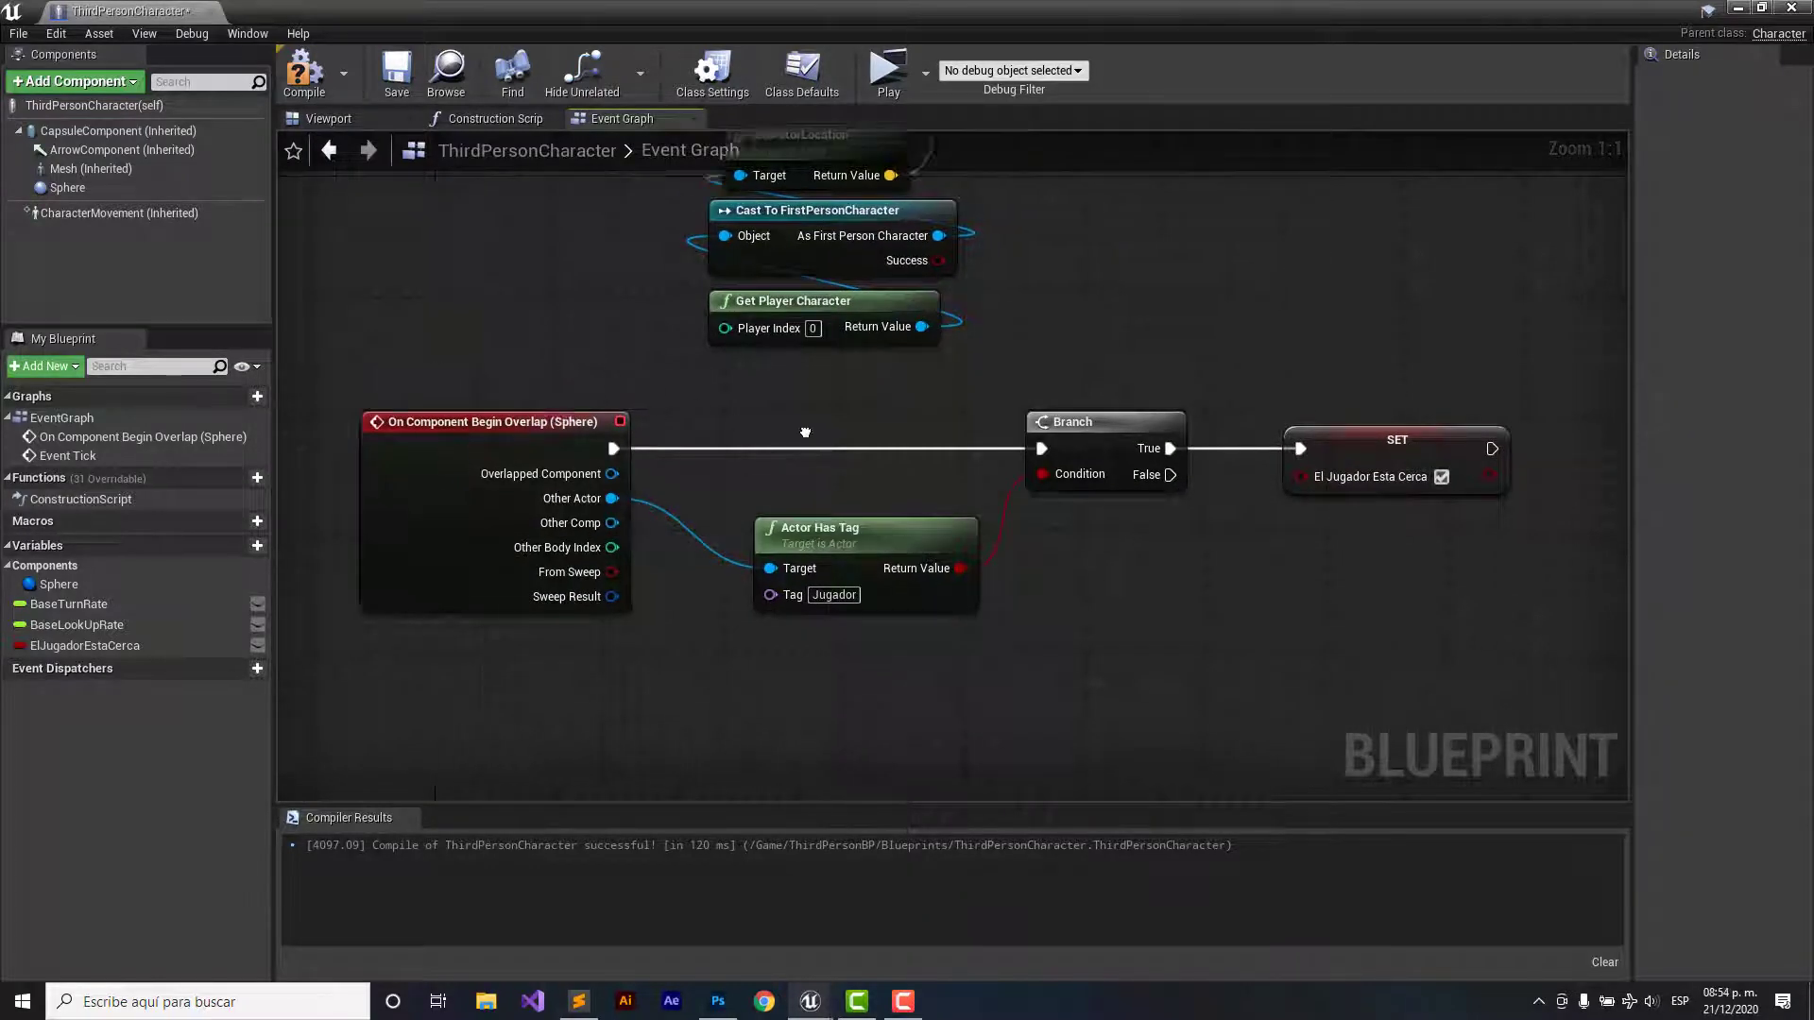
right_drag(770, 415, 1053, 417)
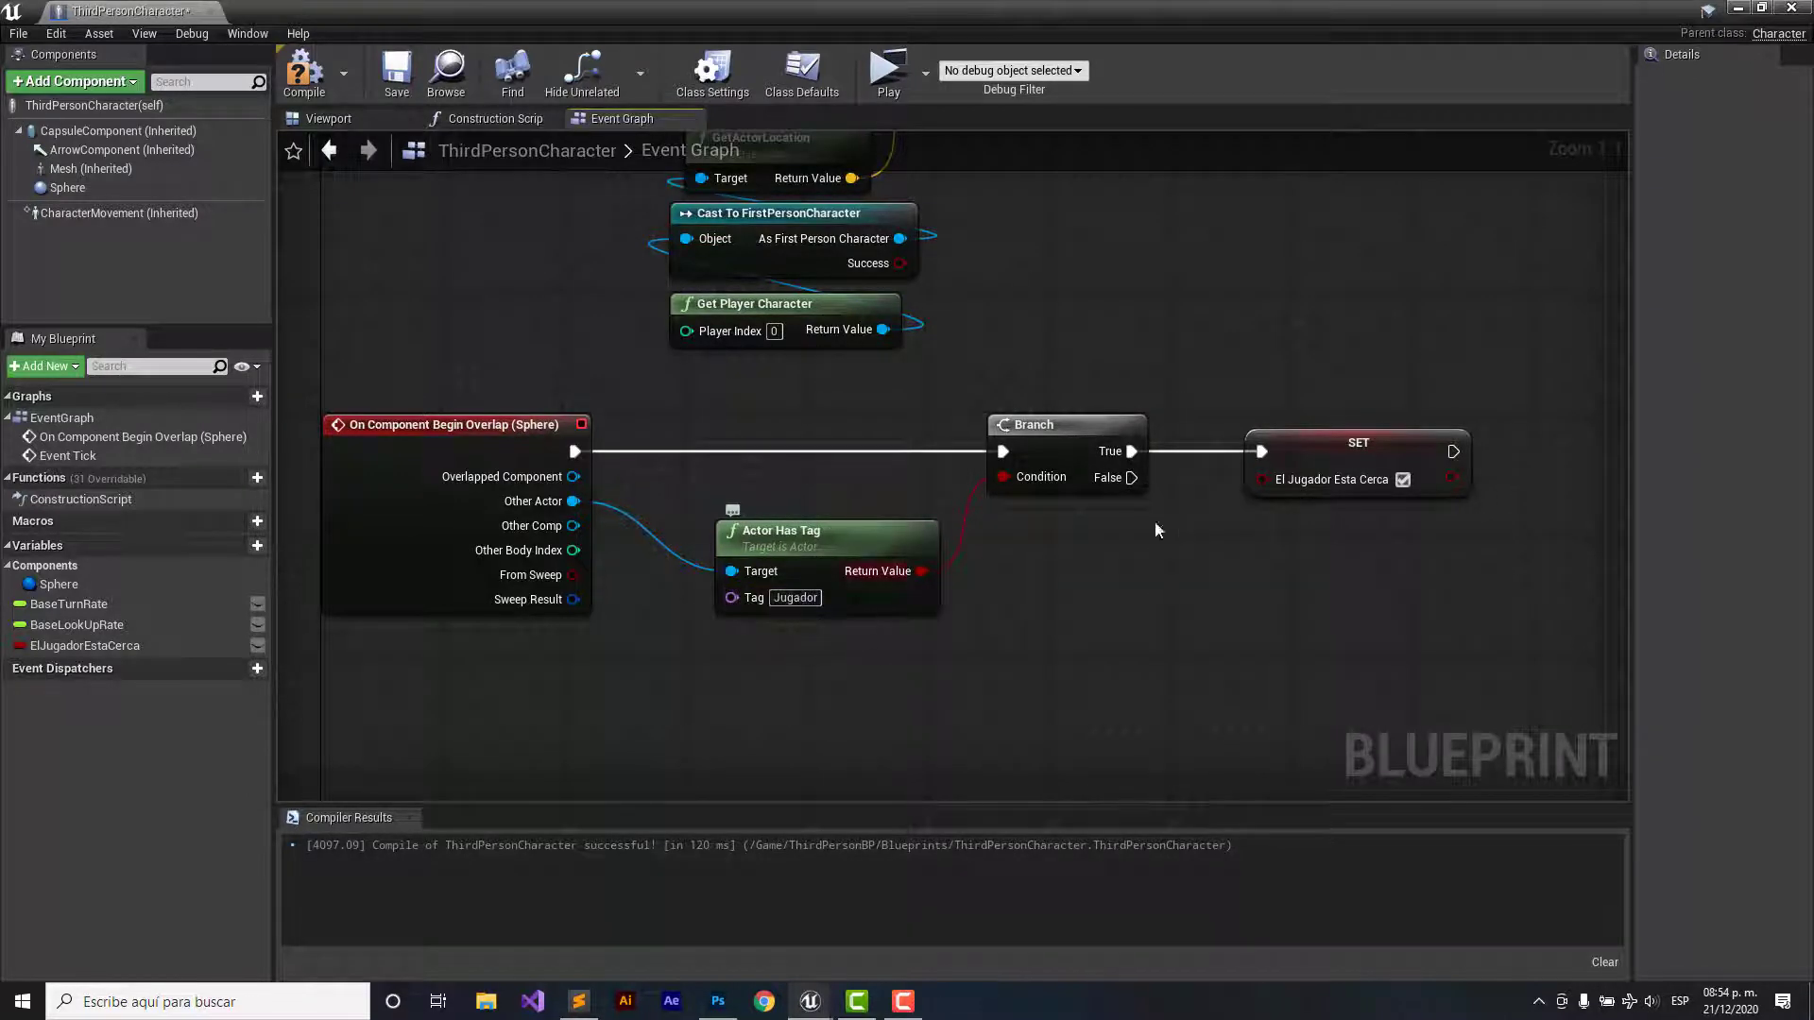
right_drag(1148, 411, 1016, 503)
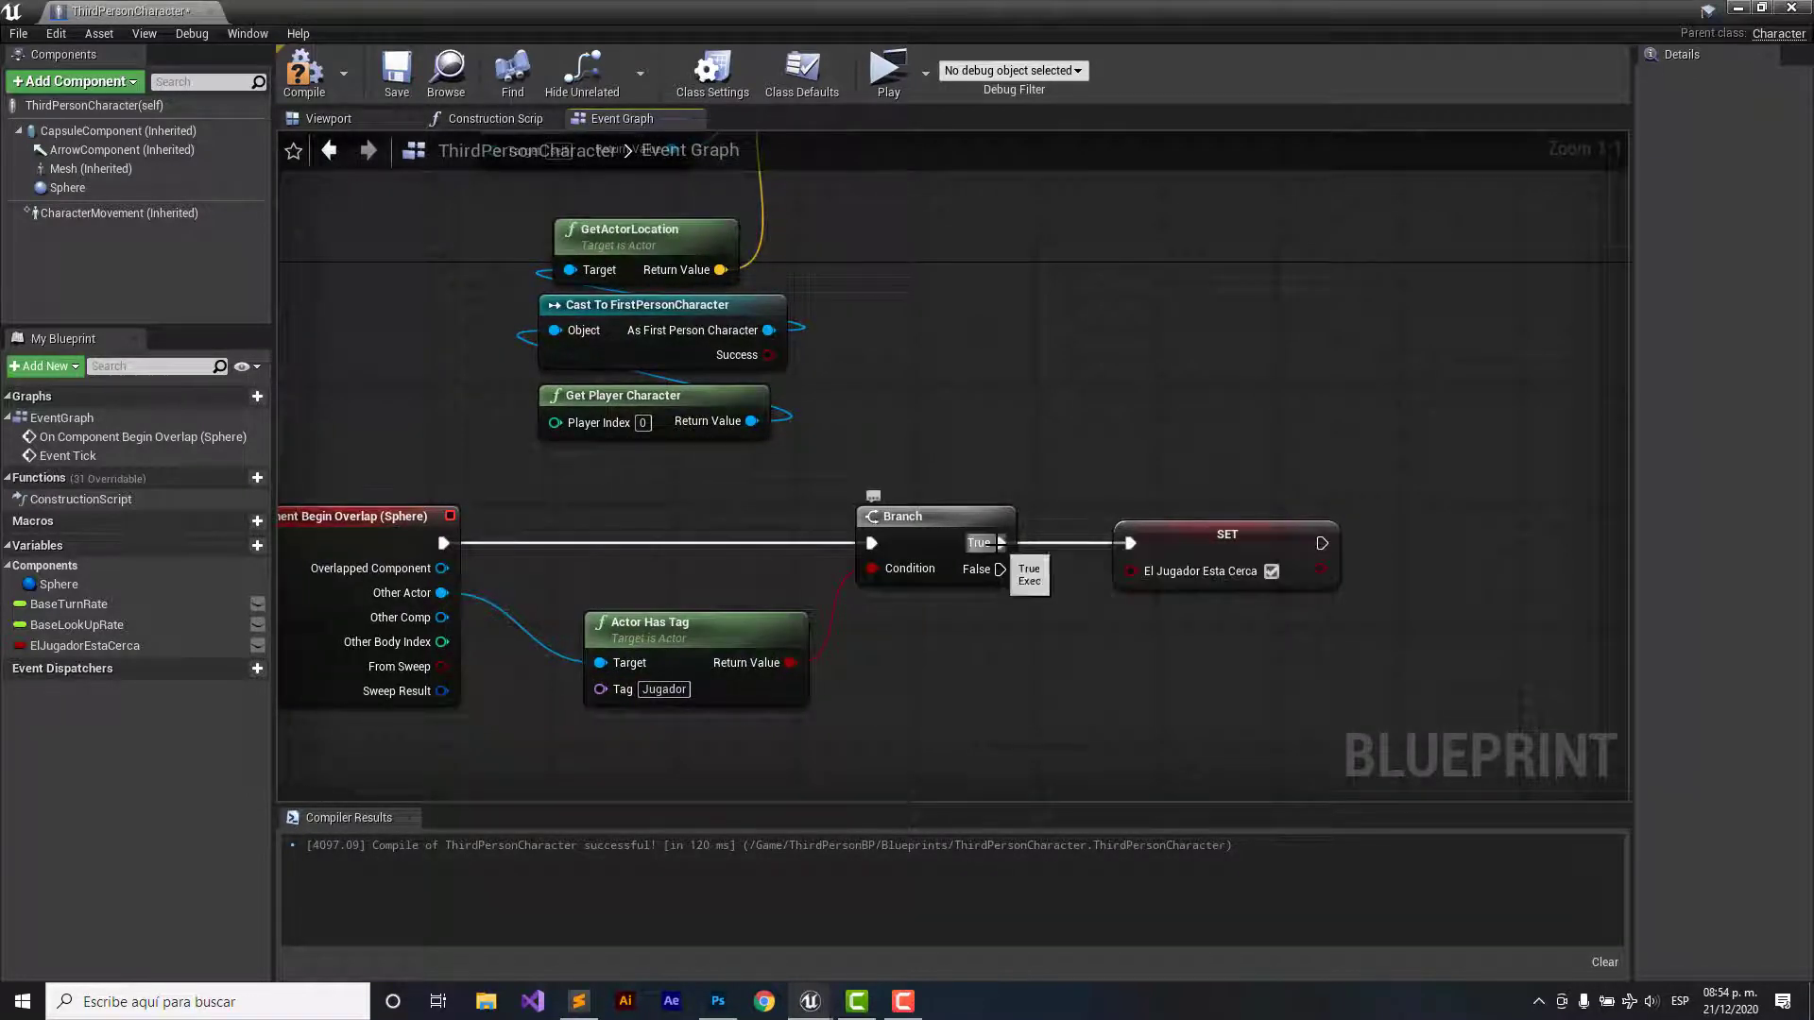
click(1168, 545)
right_drag(1285, 431, 1132, 452)
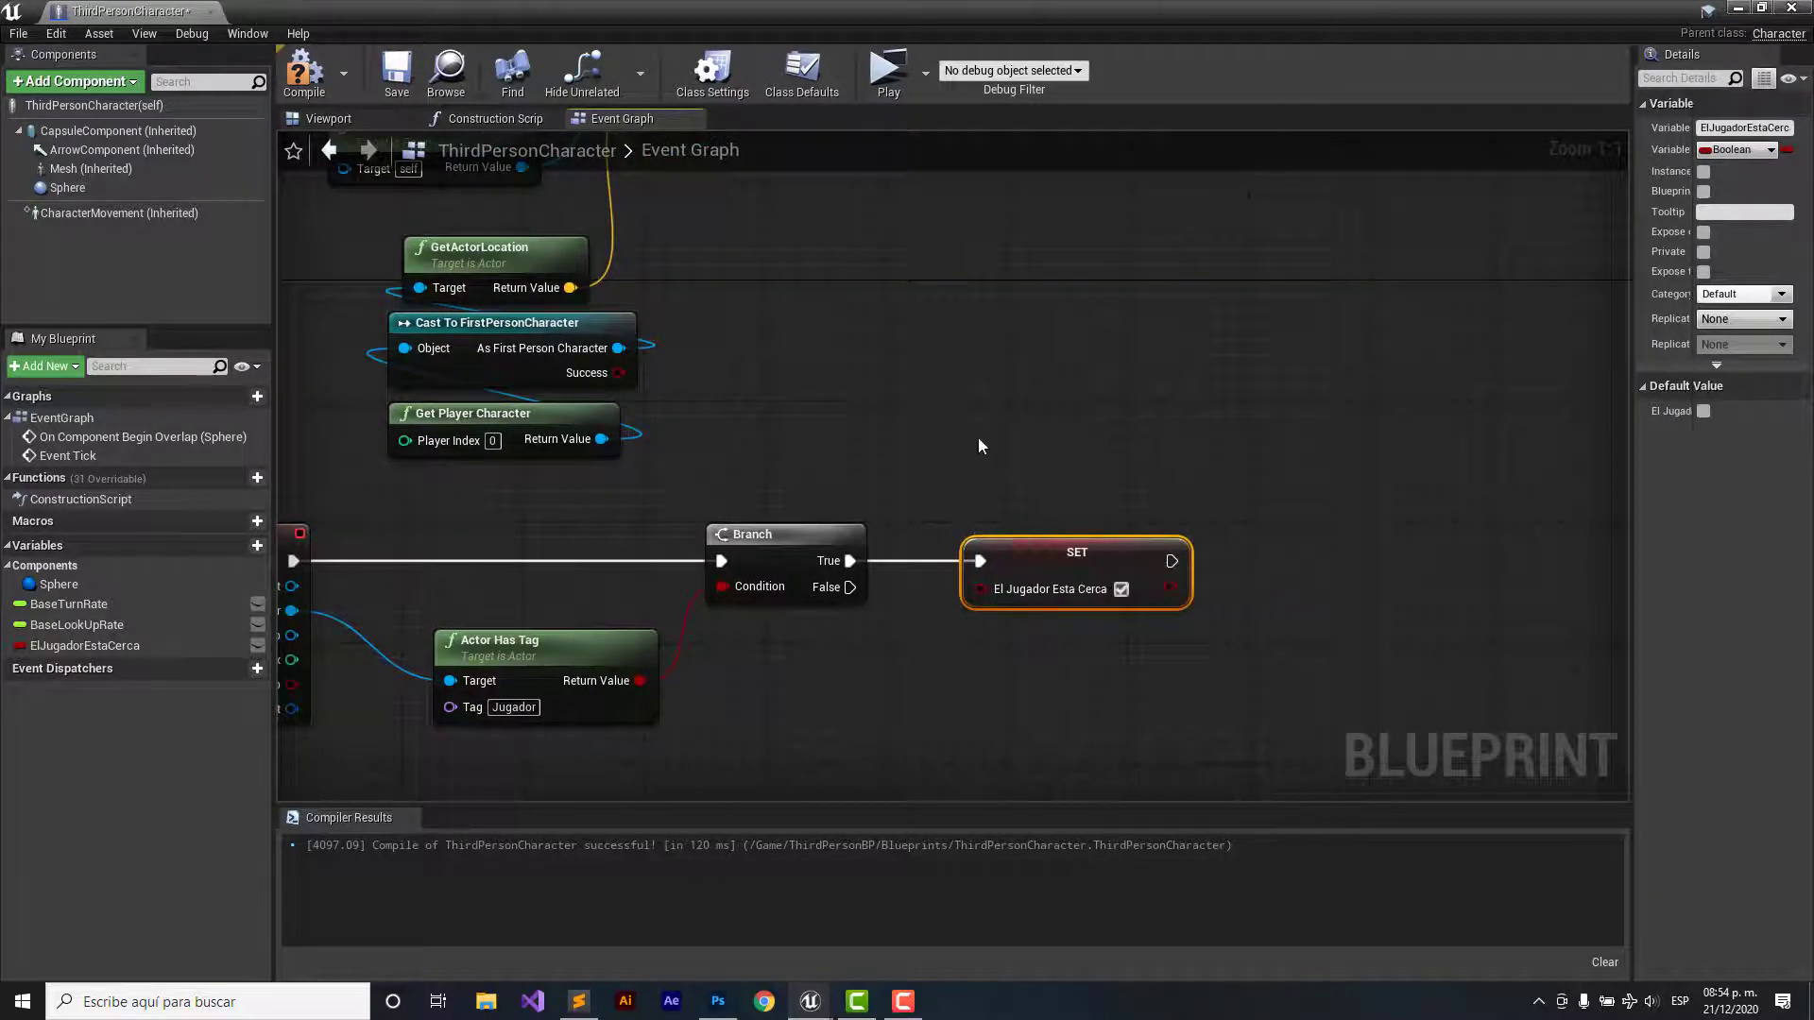
right_drag(961, 425, 1158, 447)
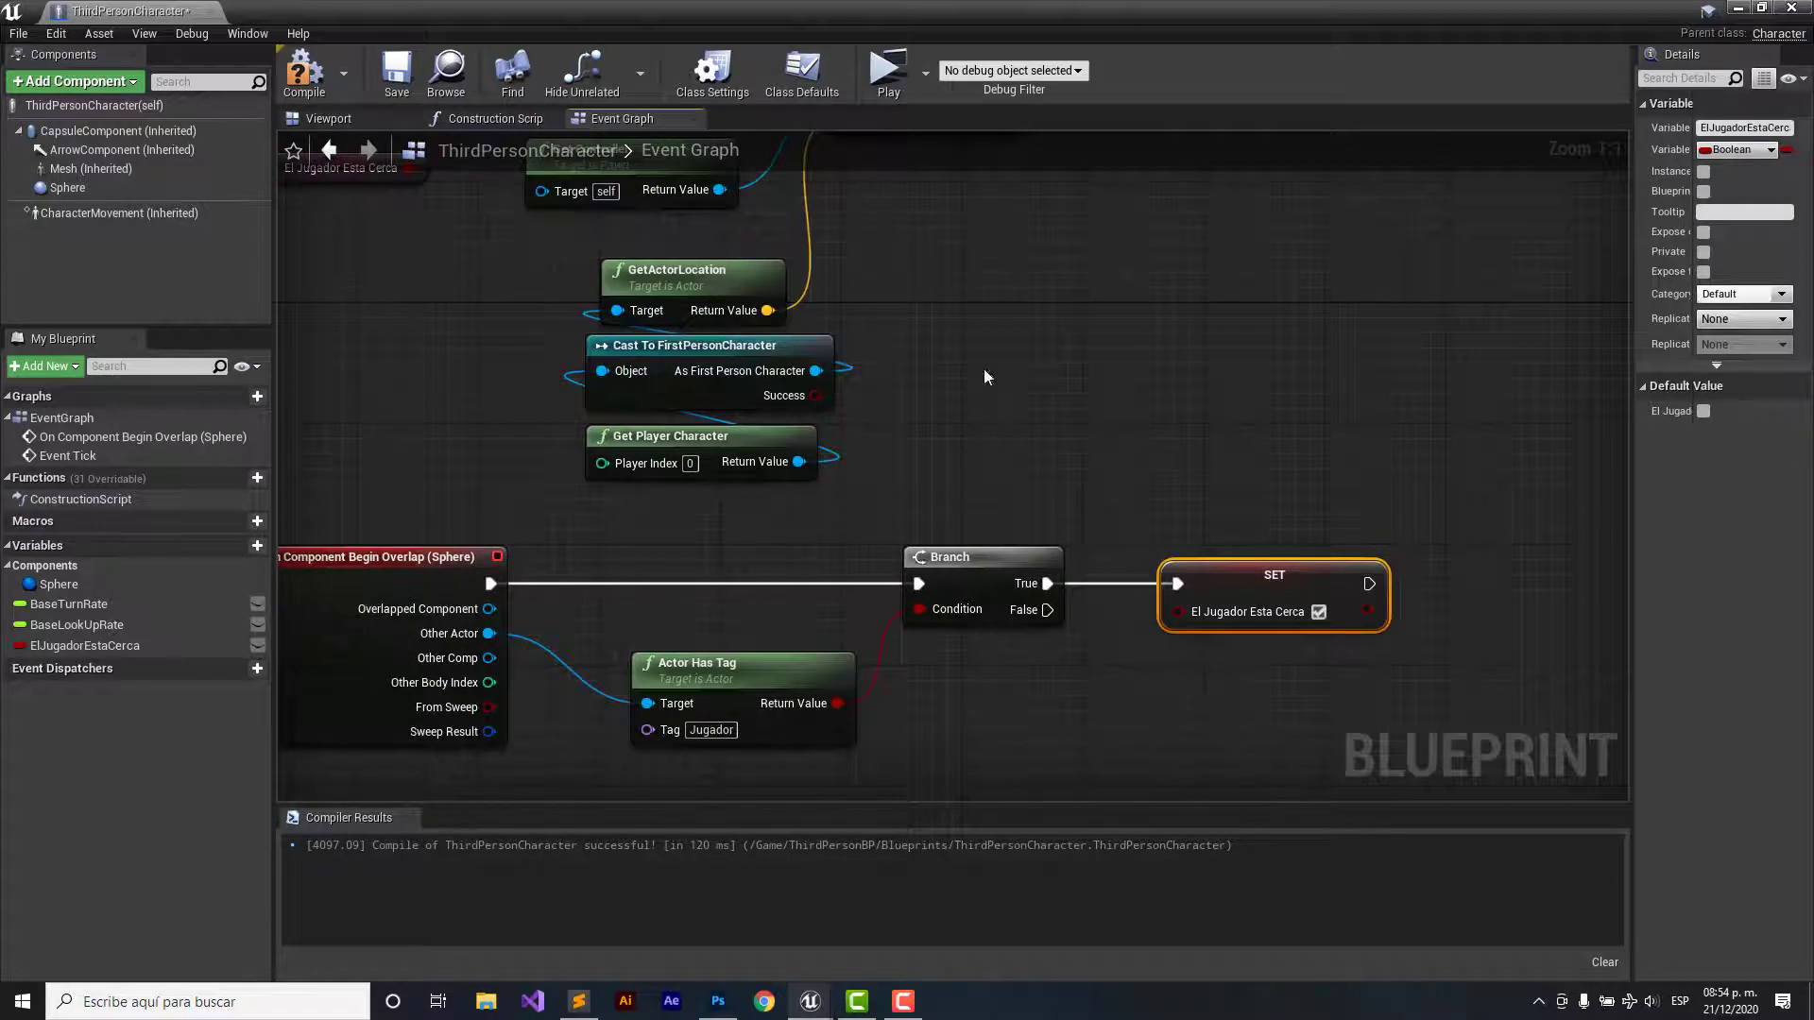
right_drag(811, 416, 1171, 633)
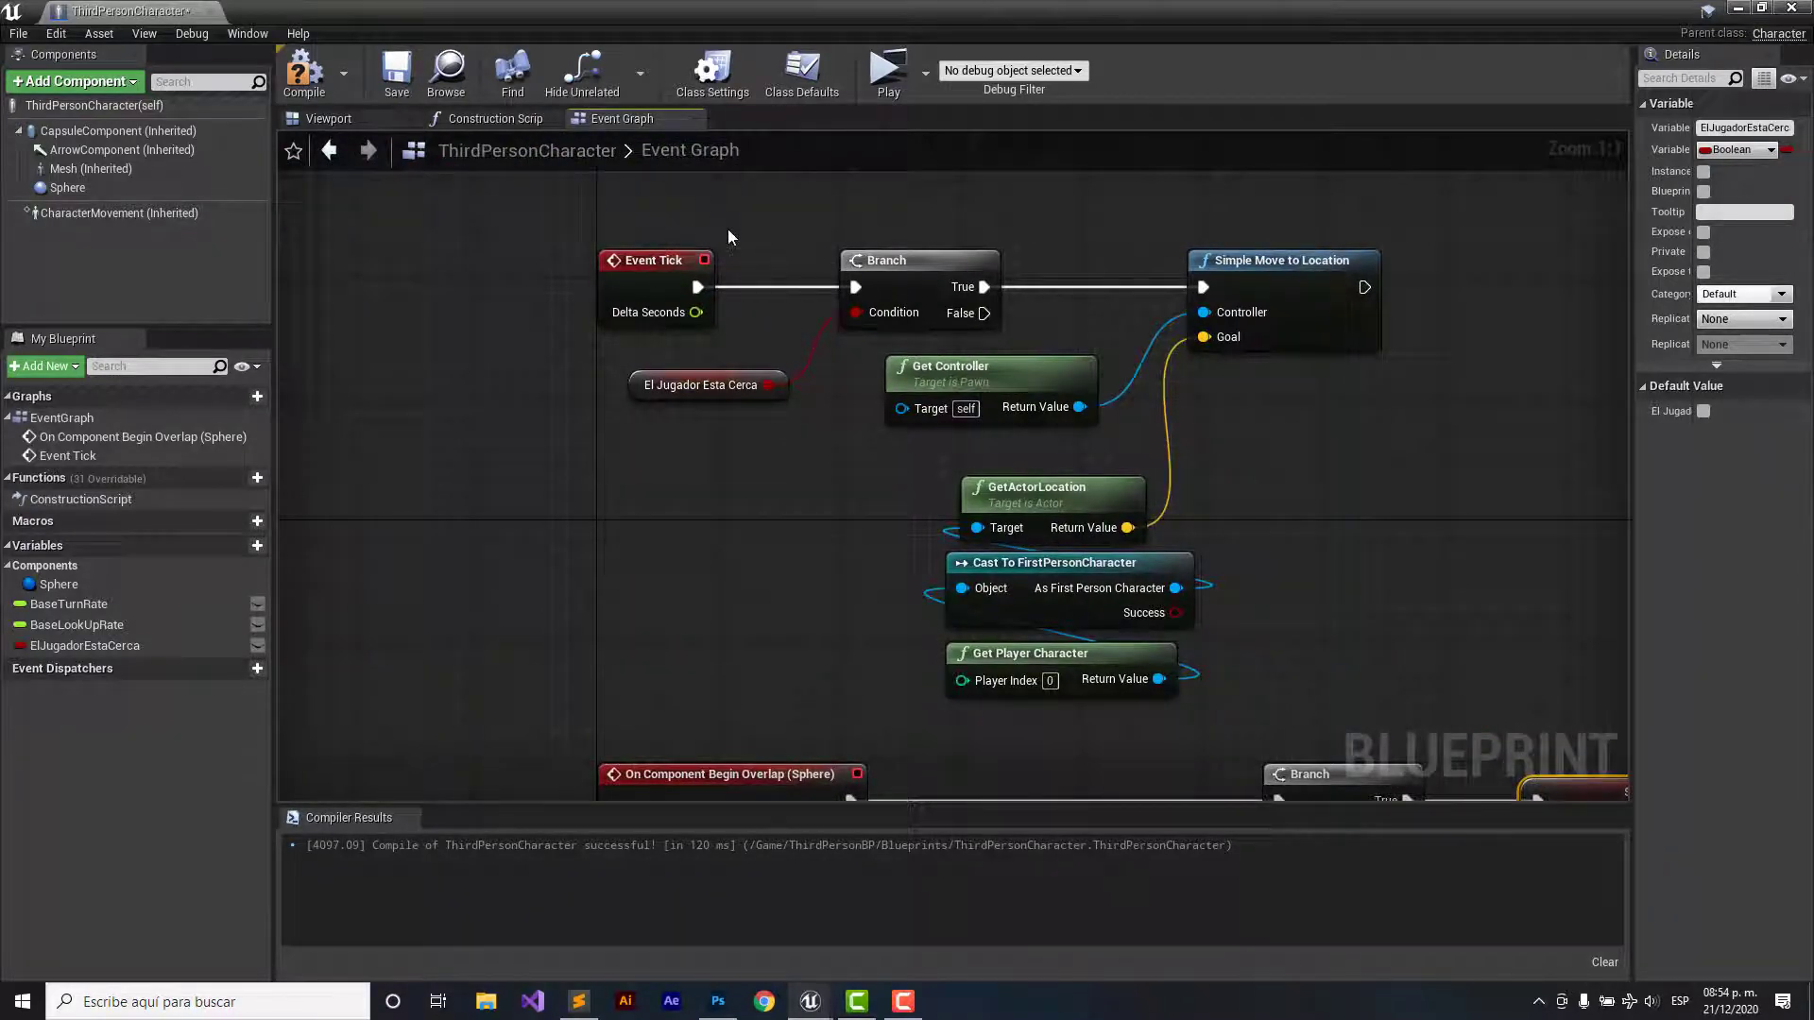
scroll(777, 223, up, 6)
right_drag(777, 223, 750, 184)
scroll(764, 250, down, 2)
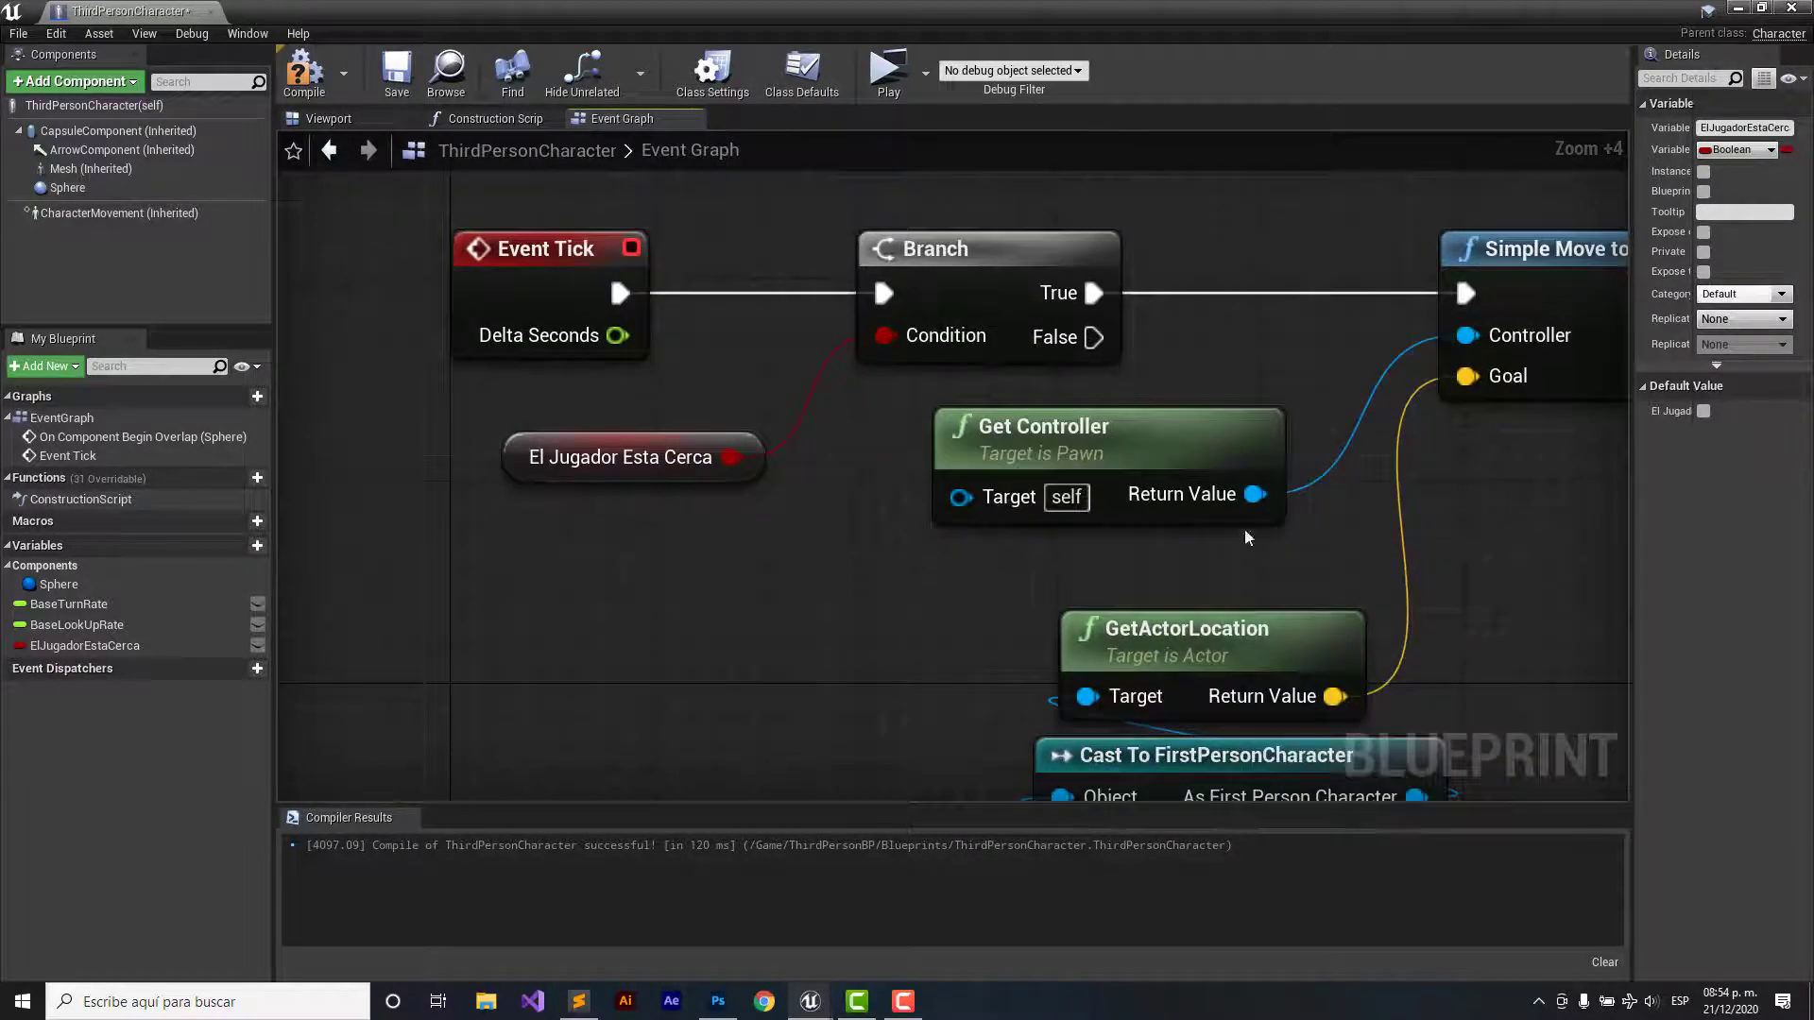
click(574, 468)
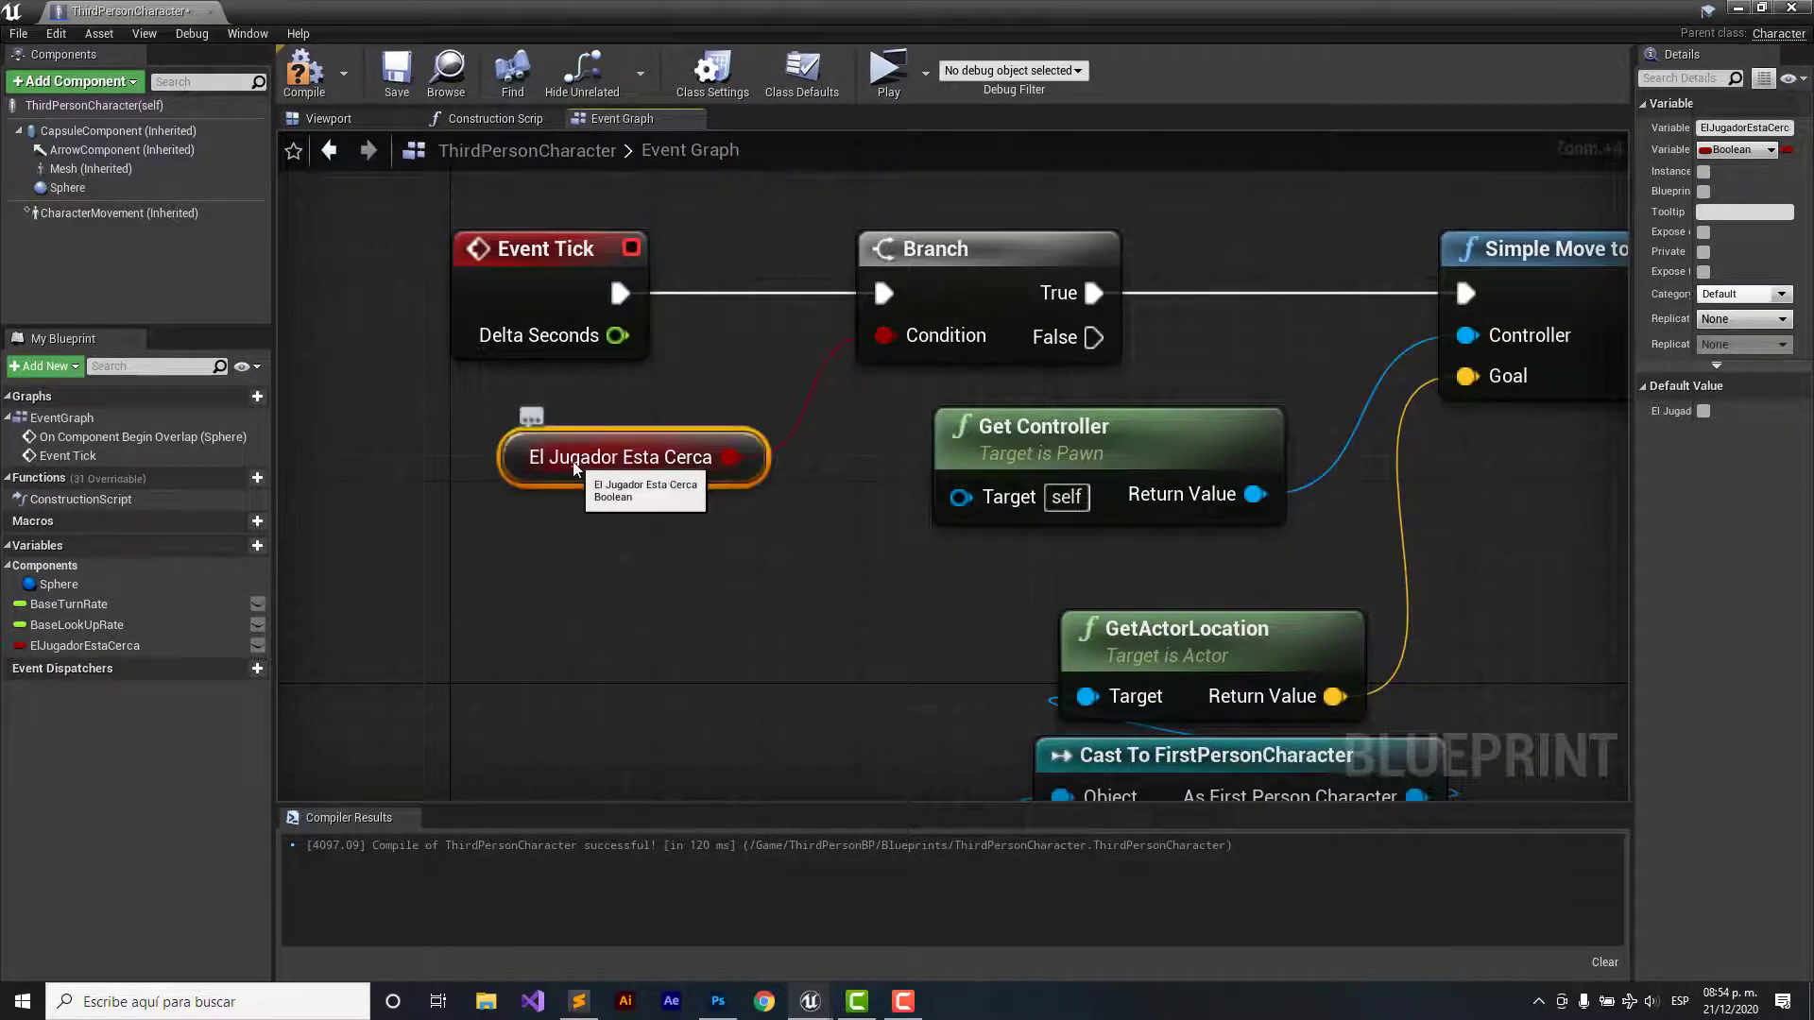
mouse_move(821, 510)
right_down()
mouse_move(718, 456)
mouse_move(658, 509)
right_up()
right_drag(984, 349, 776, 374)
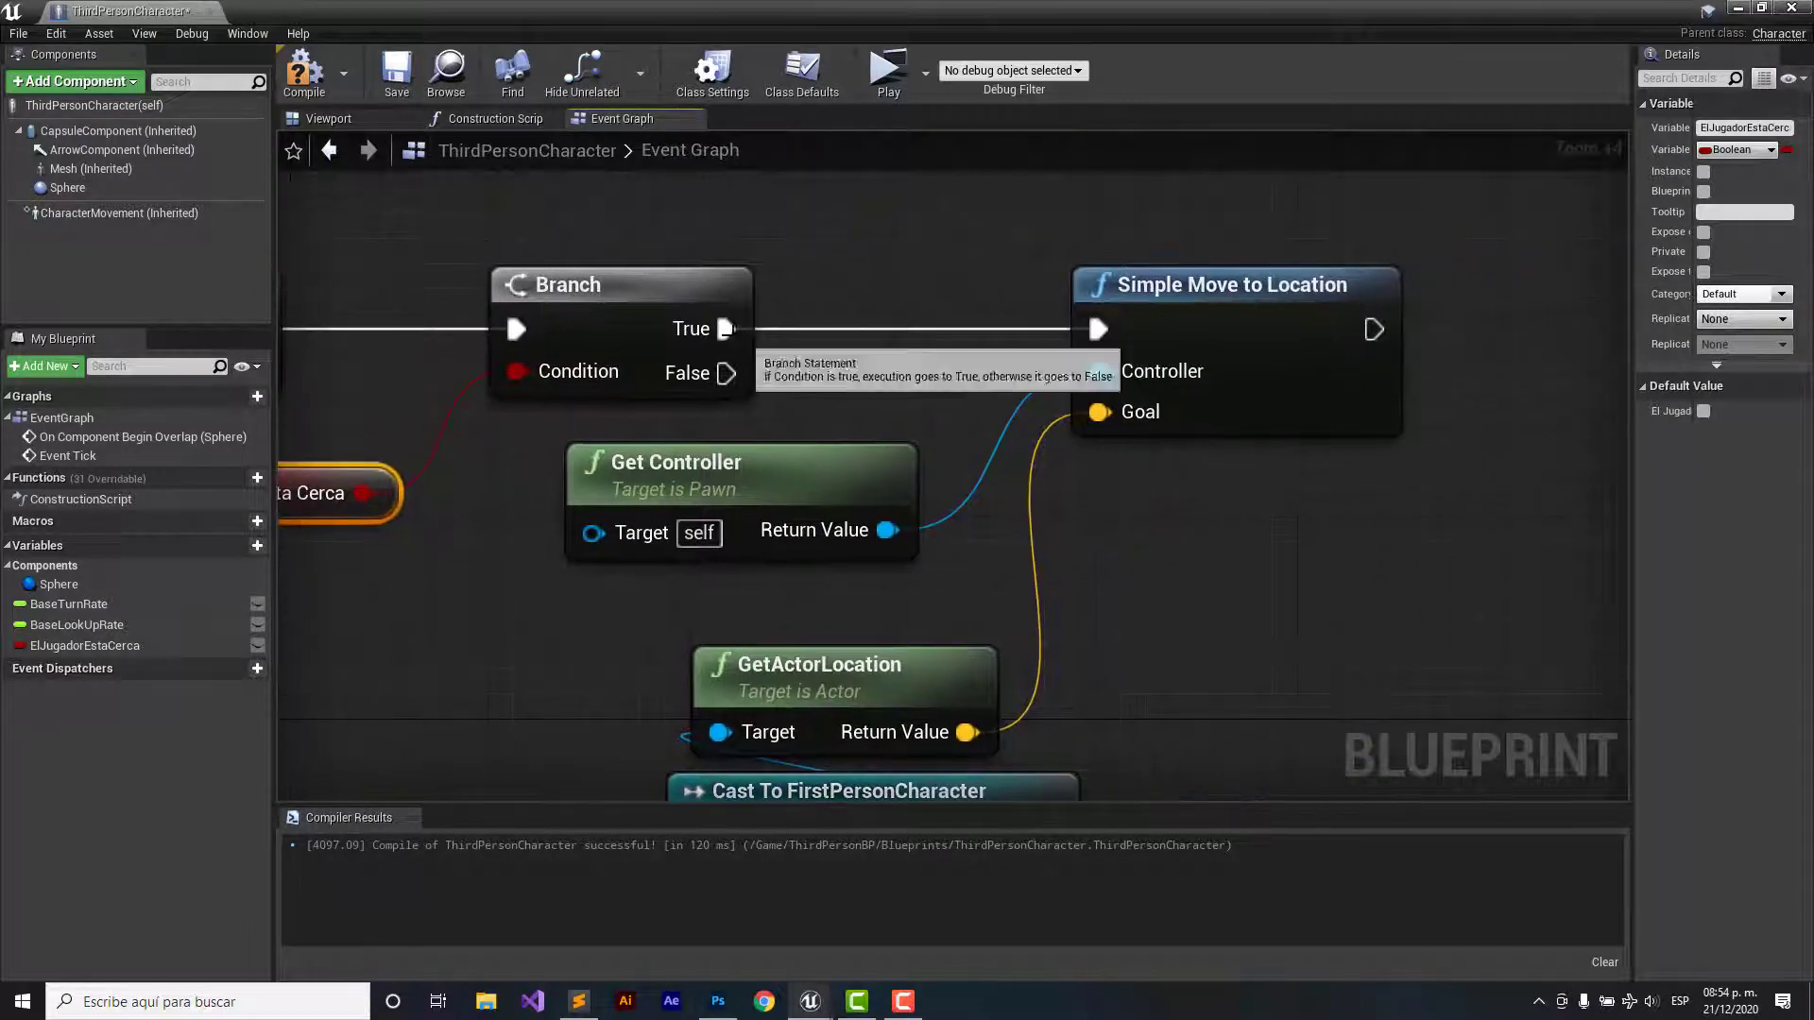
right_drag(911, 356, 855, 331)
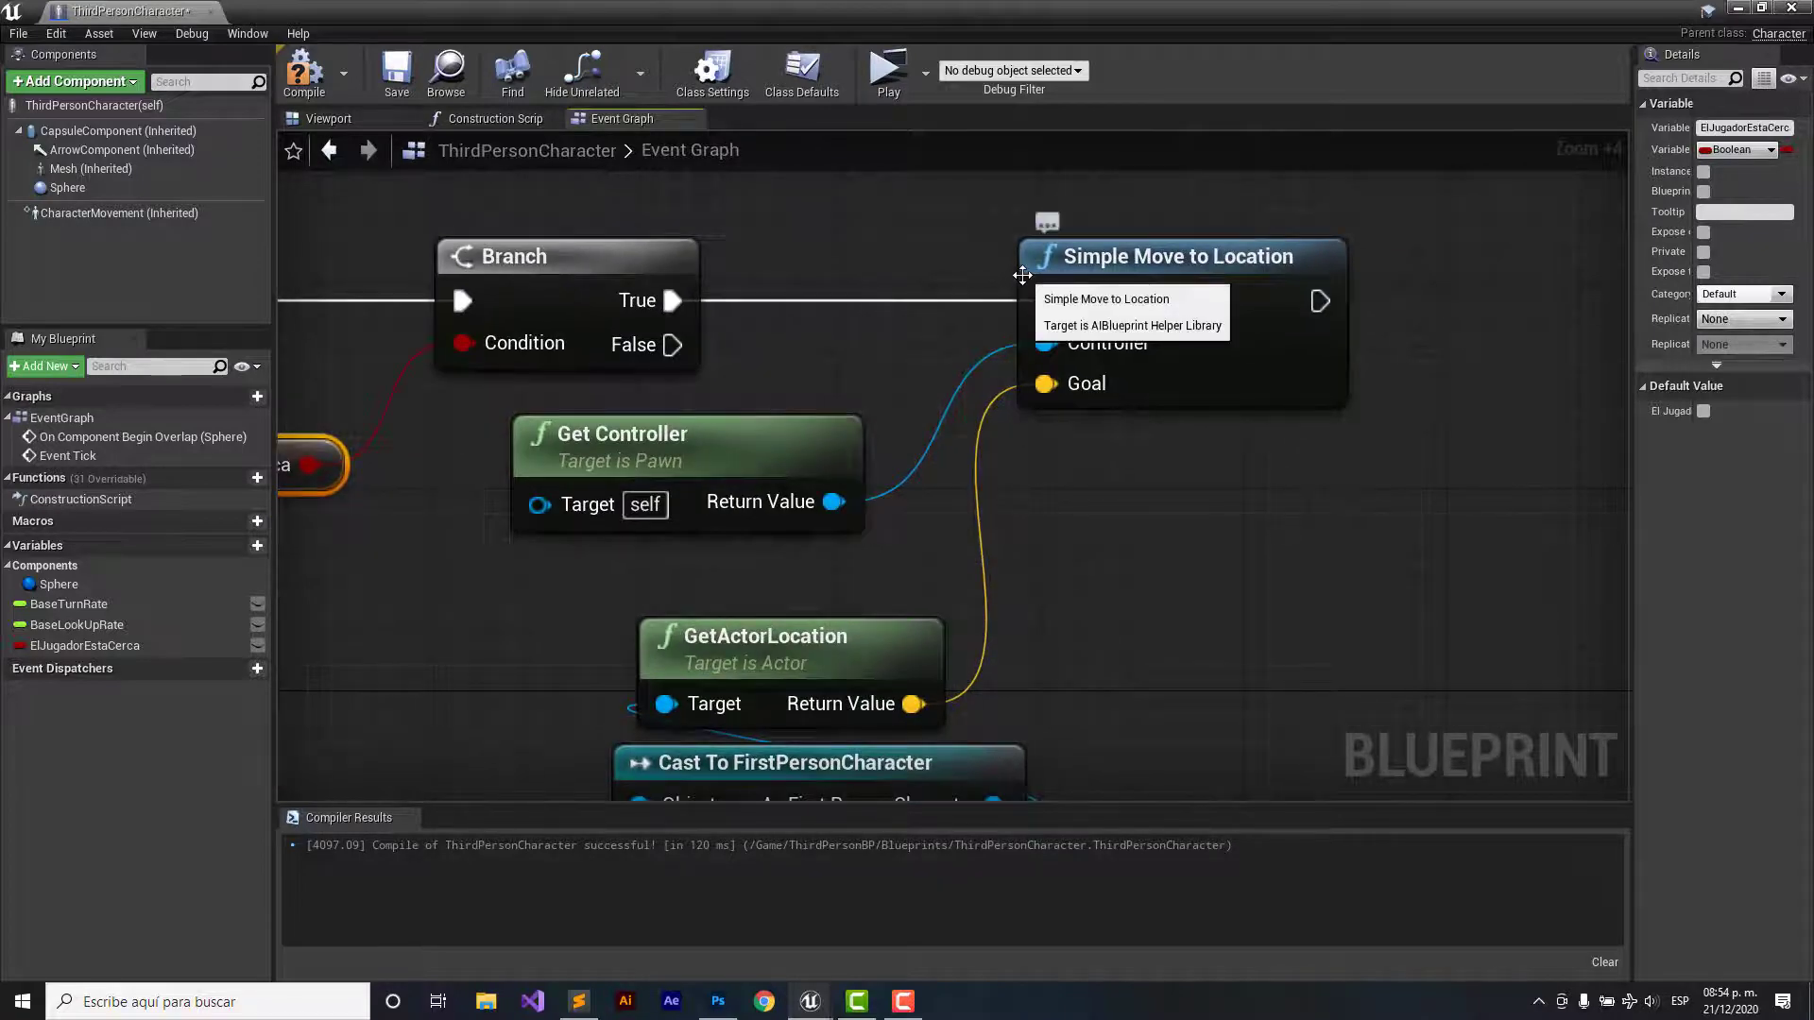
right_drag(1022, 275, 1041, 249)
click(780, 406)
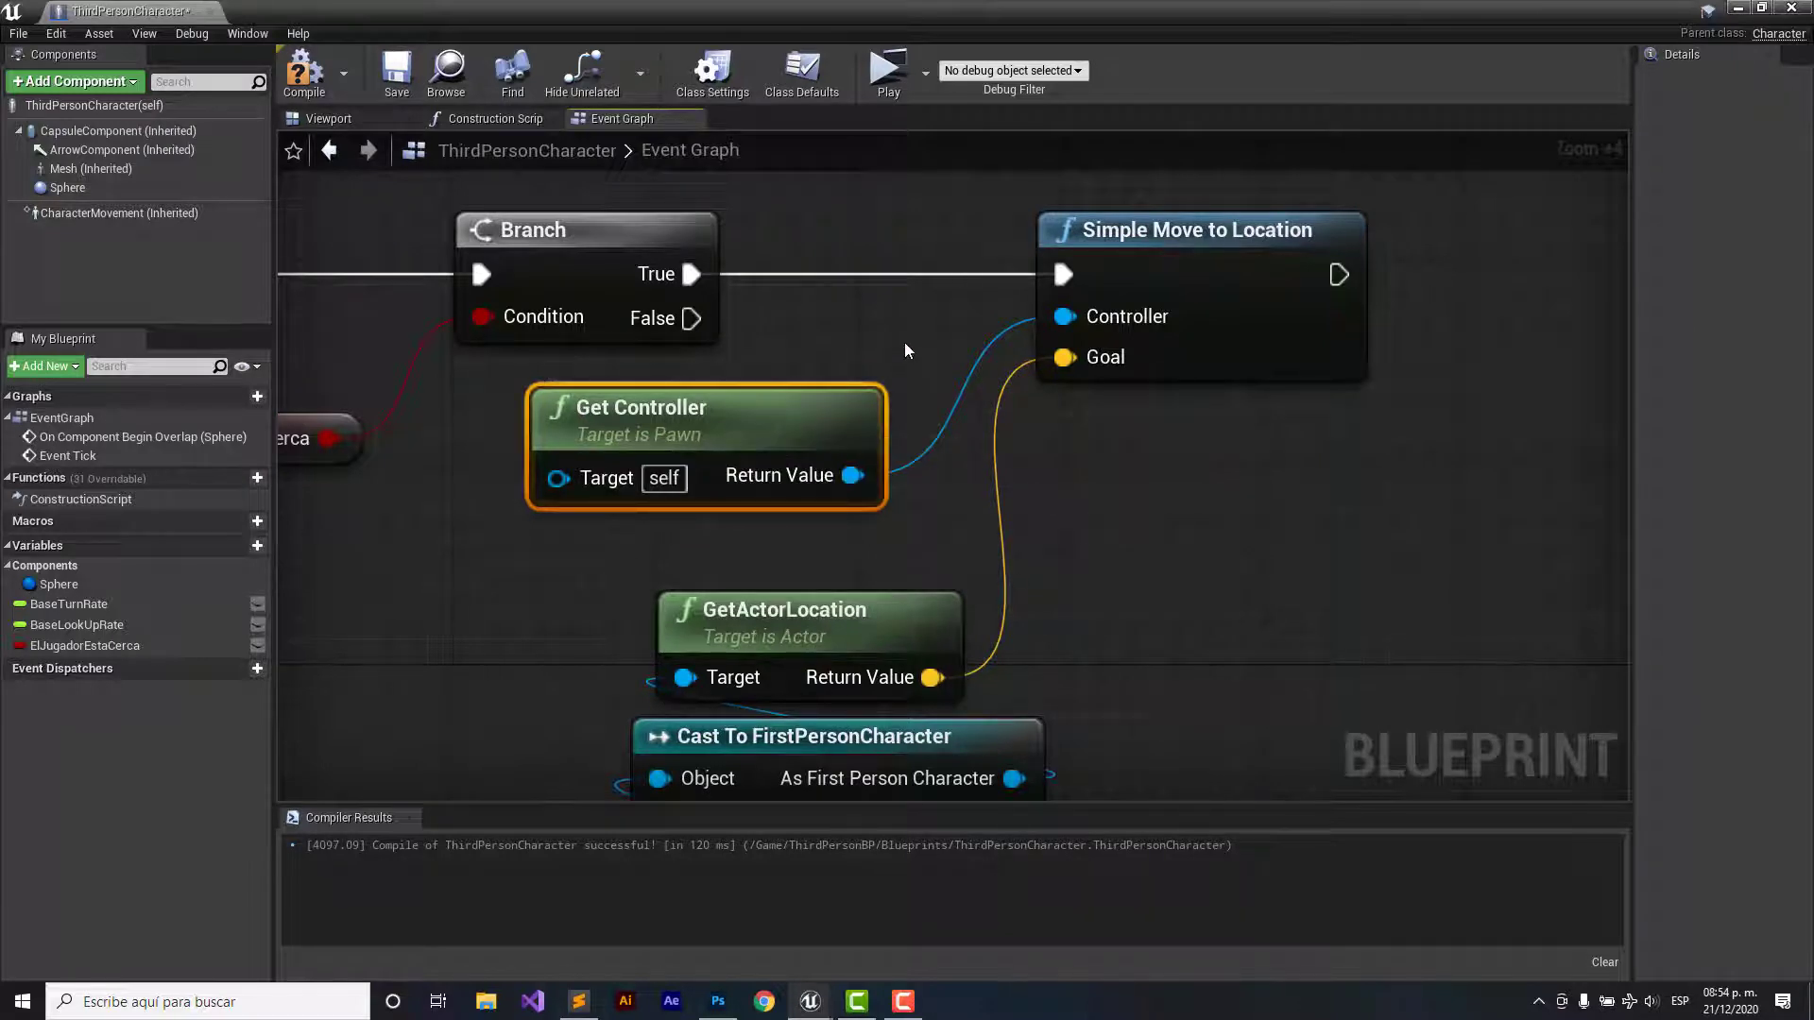
scroll(1083, 326, down, 3)
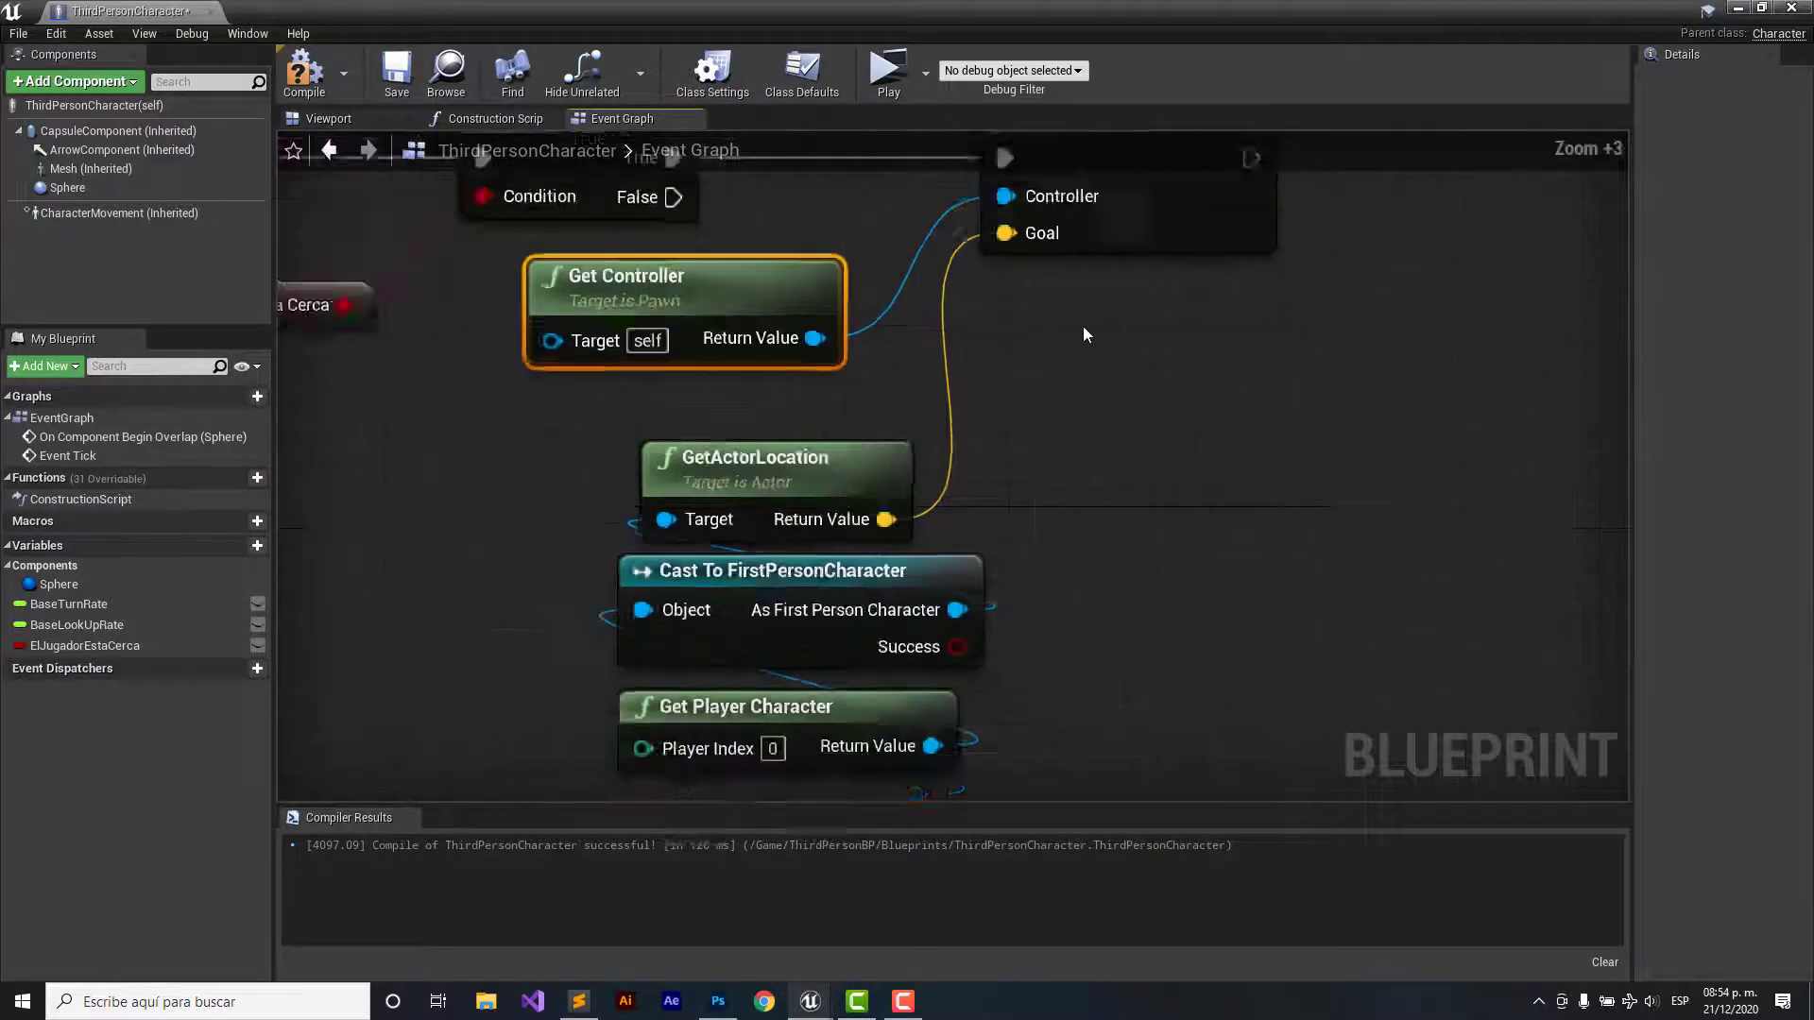
scroll(1075, 332, up, 3)
scroll(1075, 332, up, 1)
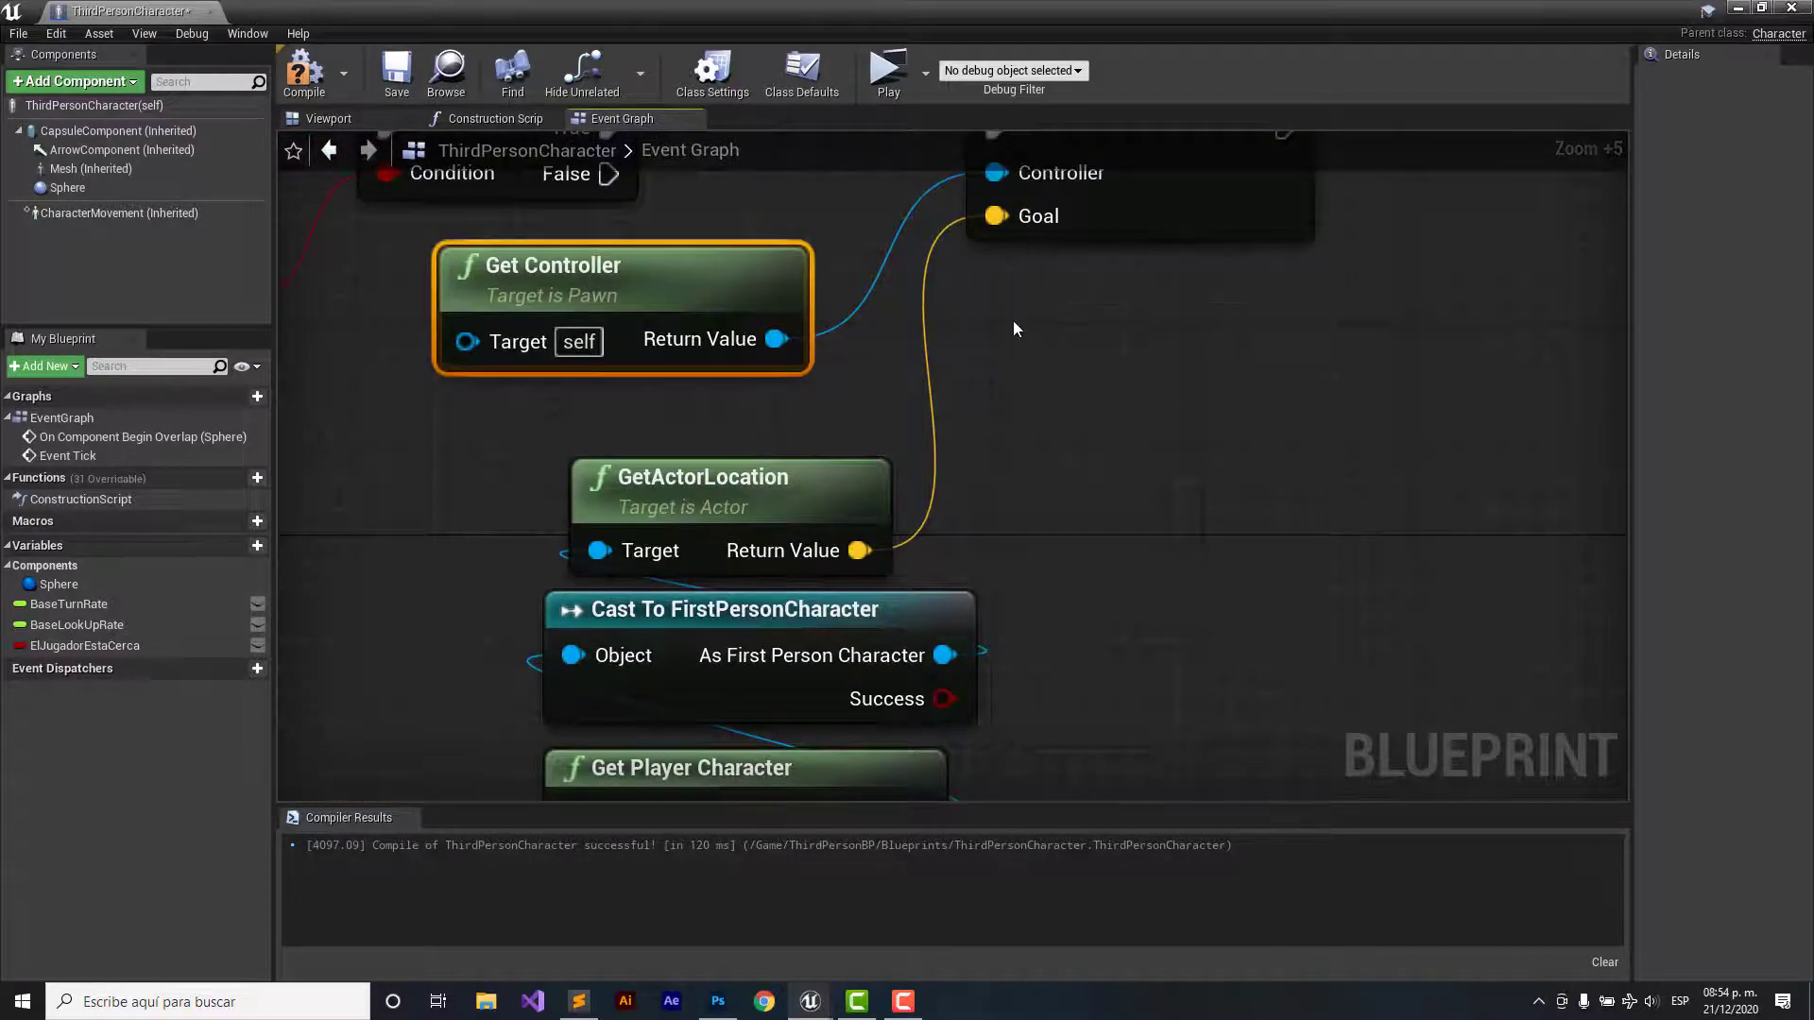
right_drag(1052, 365, 1121, 374)
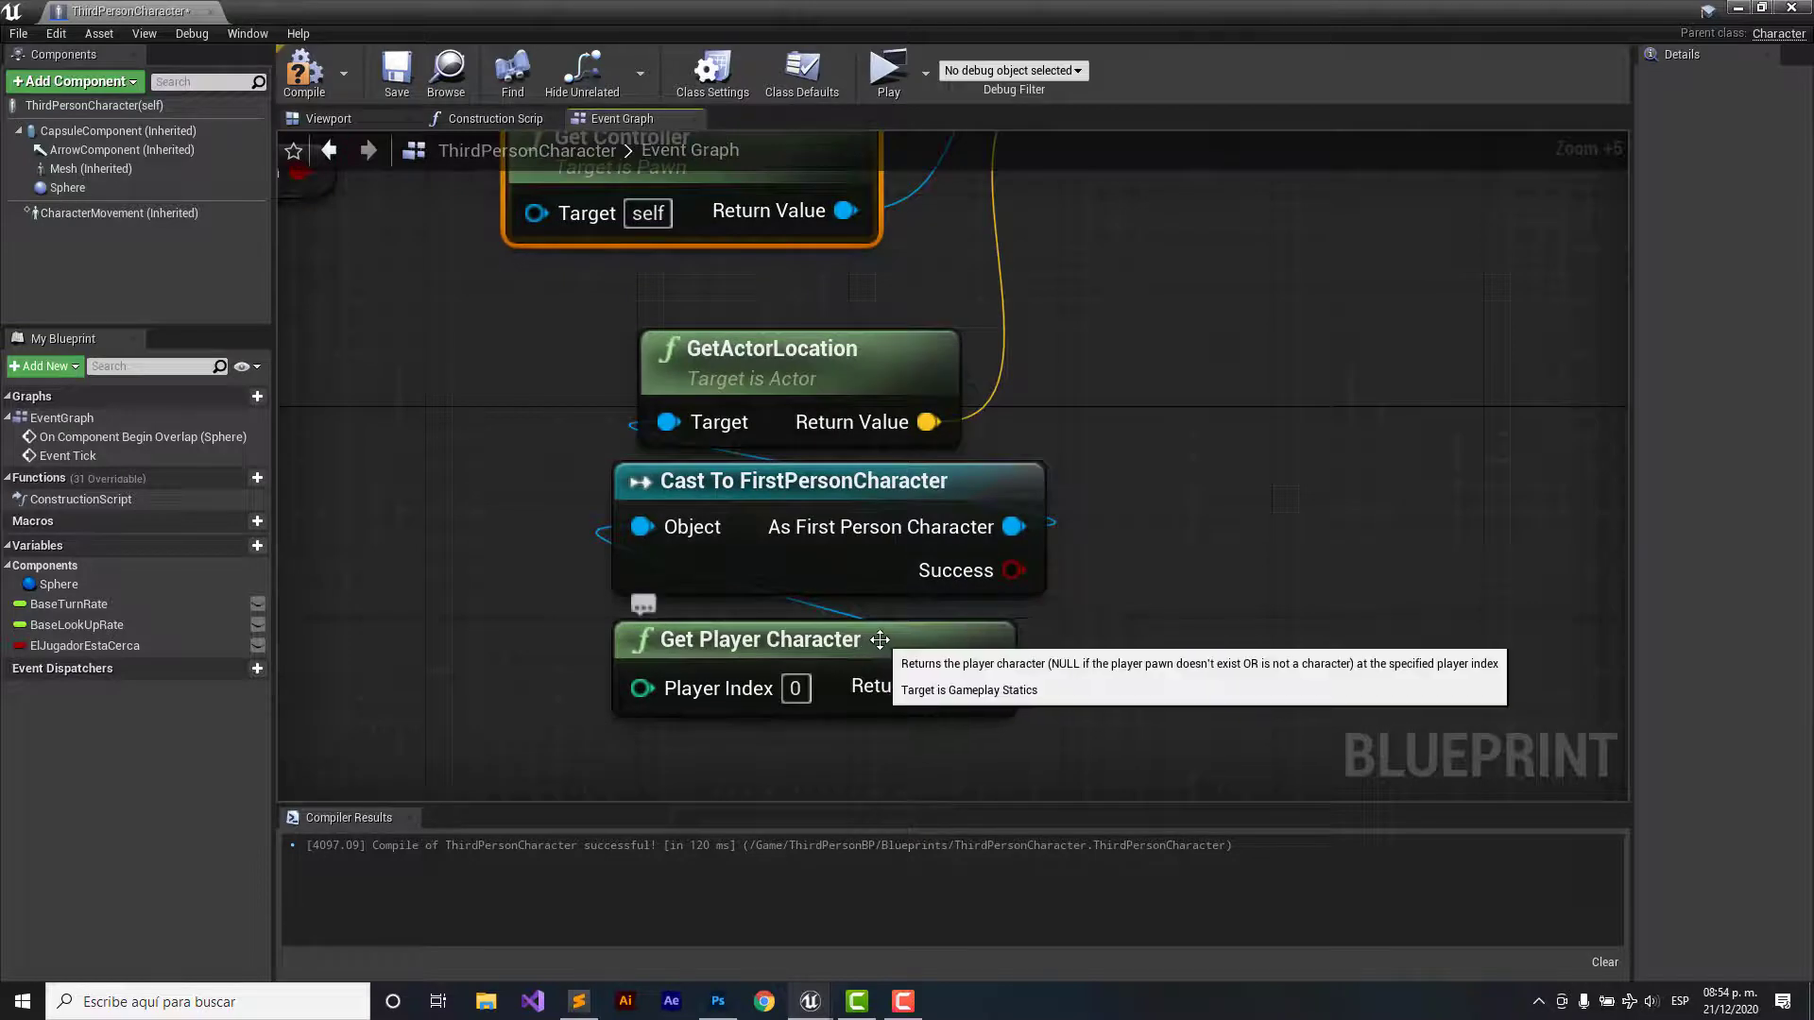
click(704, 425)
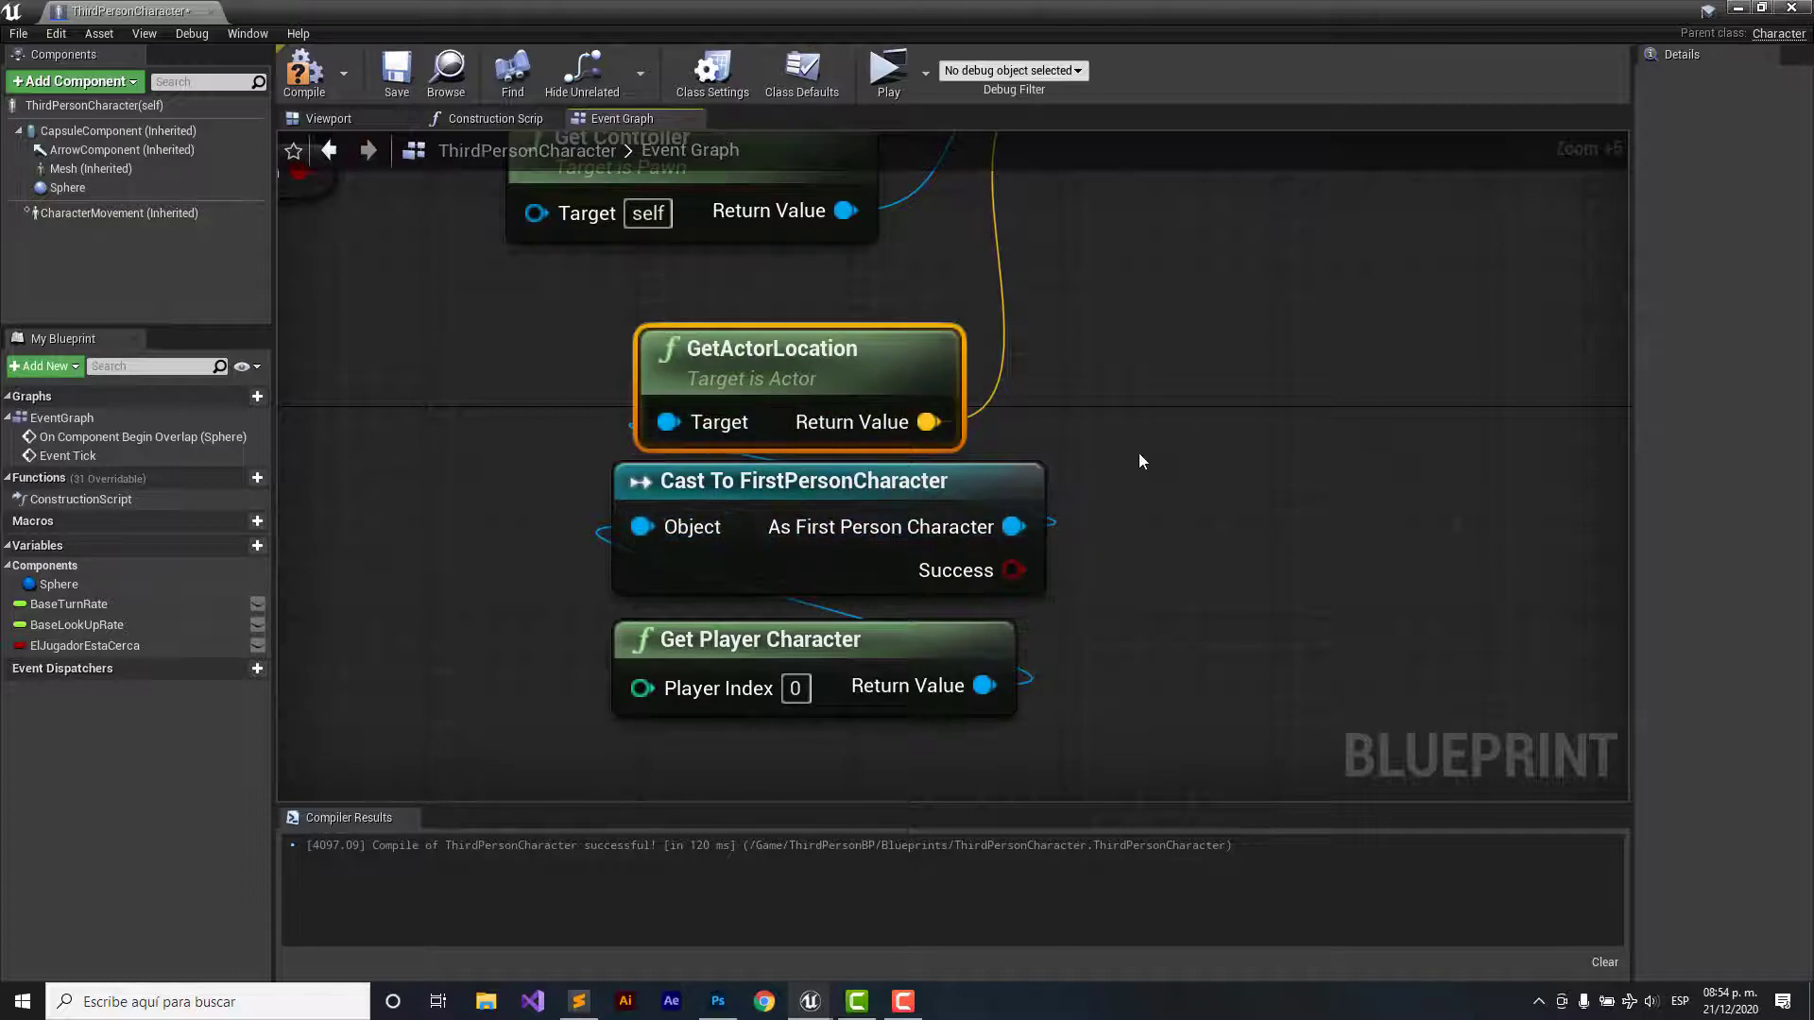
scroll(1149, 446, down, 4)
scroll(1149, 446, down, 1)
scroll(1143, 448, down, 4)
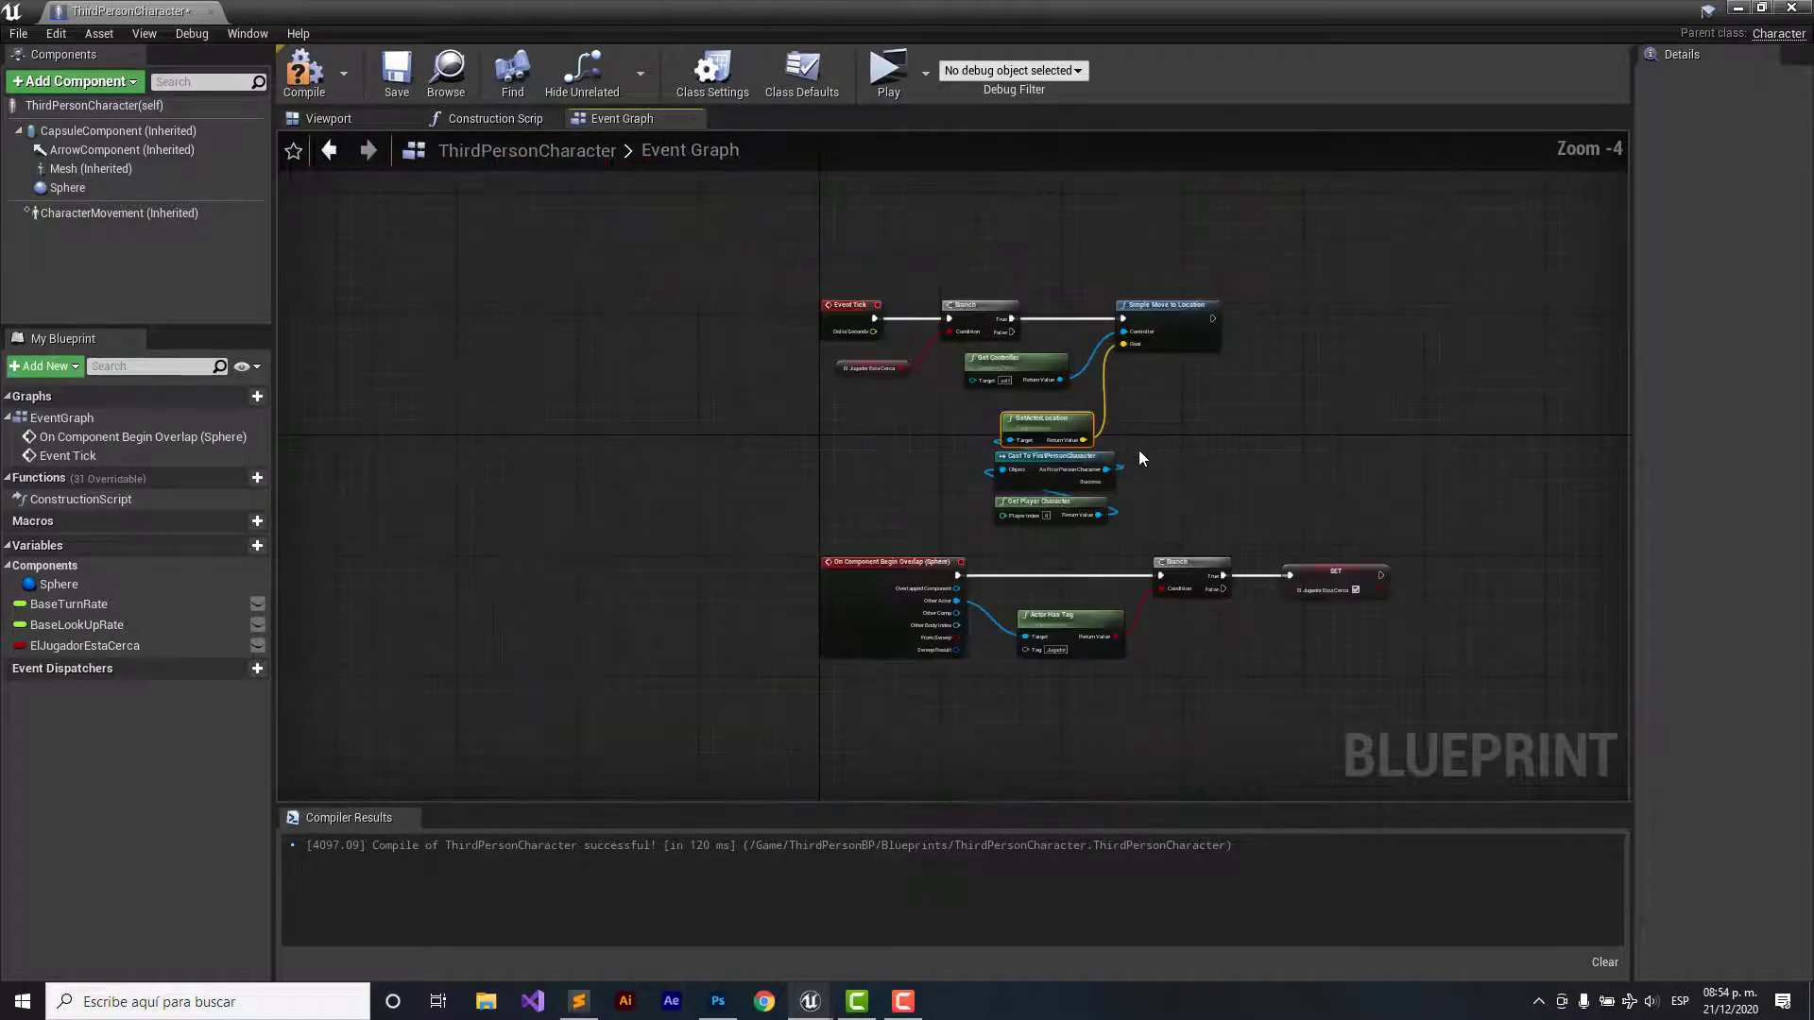
- Compile and save the ThirdPersonCharacter blueprint, then minimize its editor
click(307, 79)
click(397, 82)
click(1737, 9)
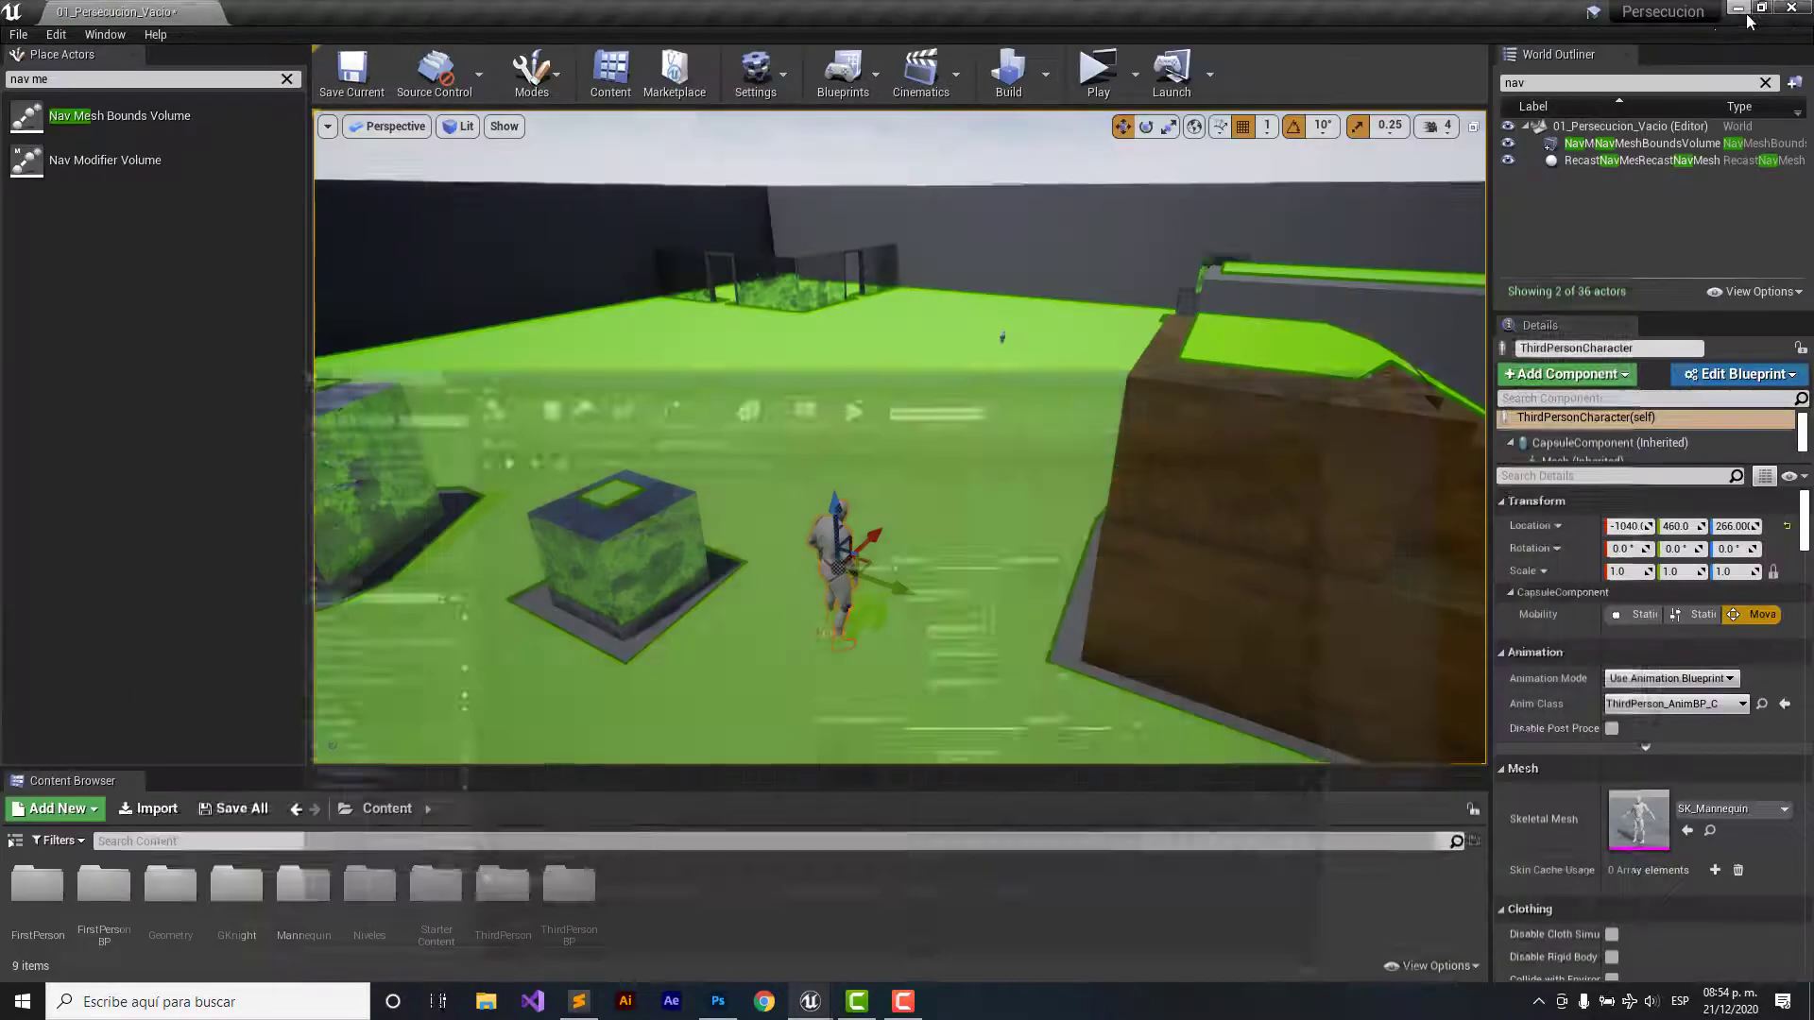
- Launch the Persecucion level as a standalone game preview
right_drag(1082, 406, 945, 433)
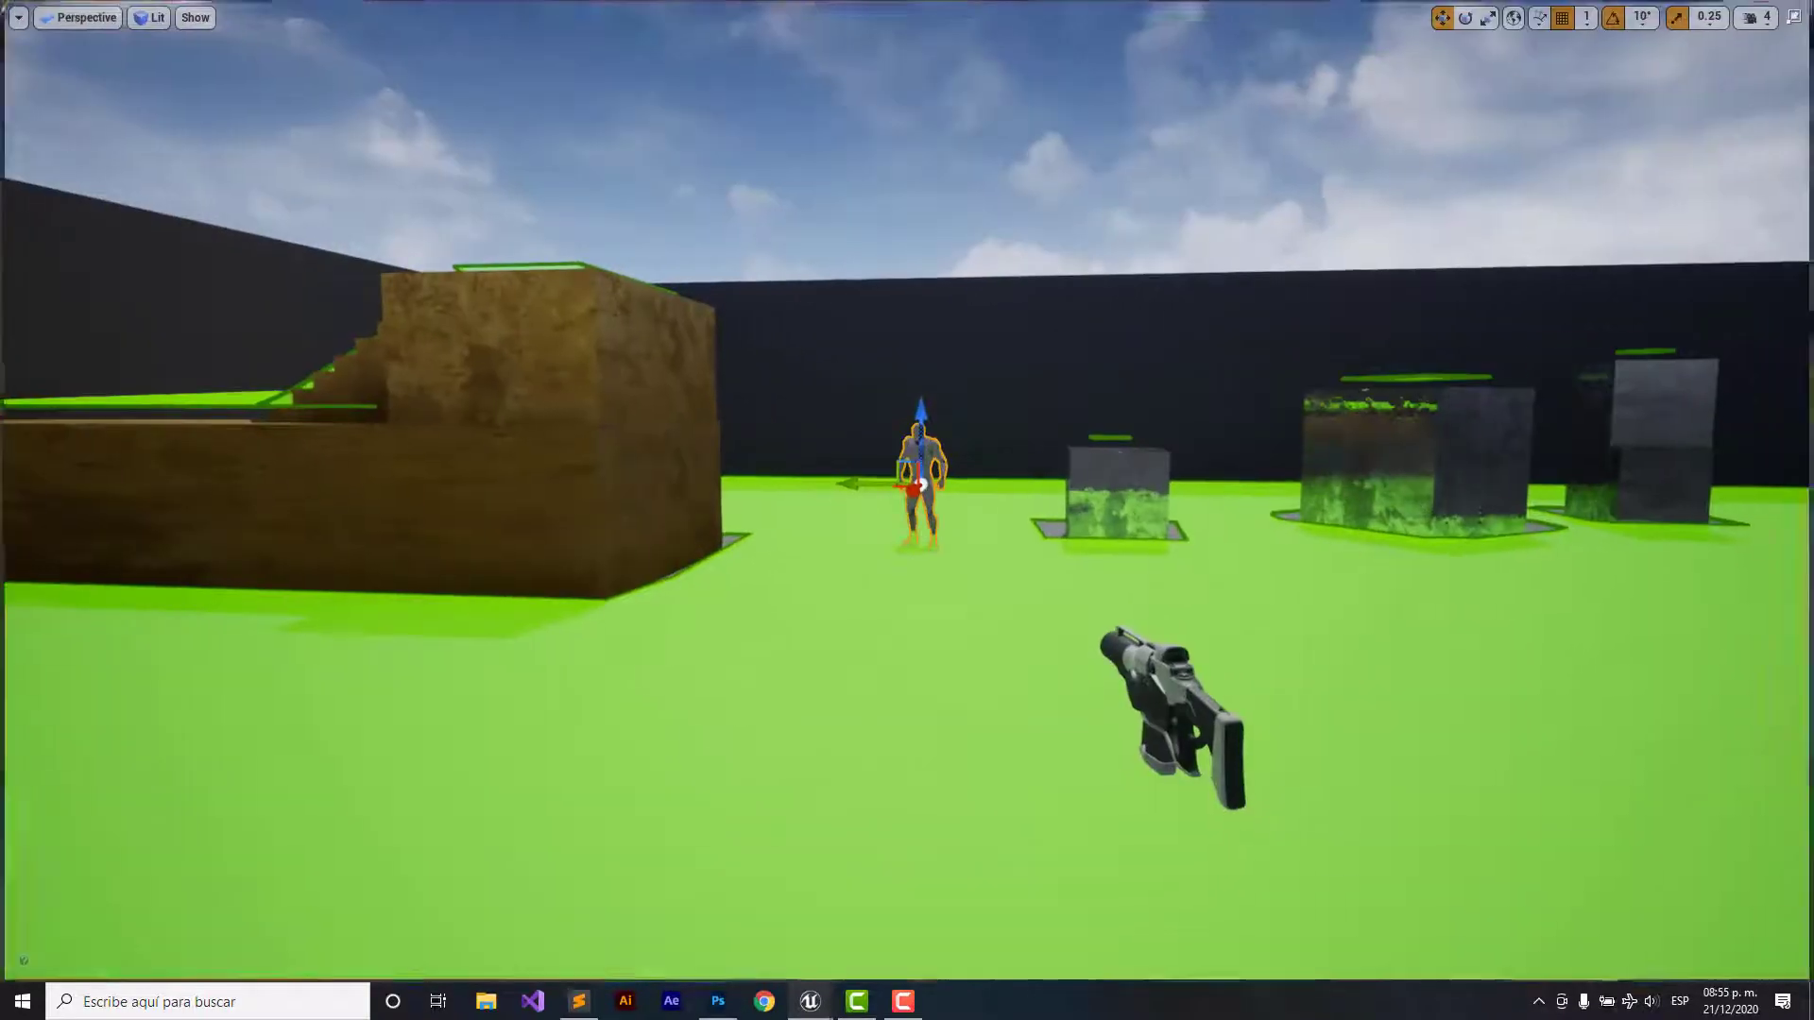
key(F11)
click(1453, 786)
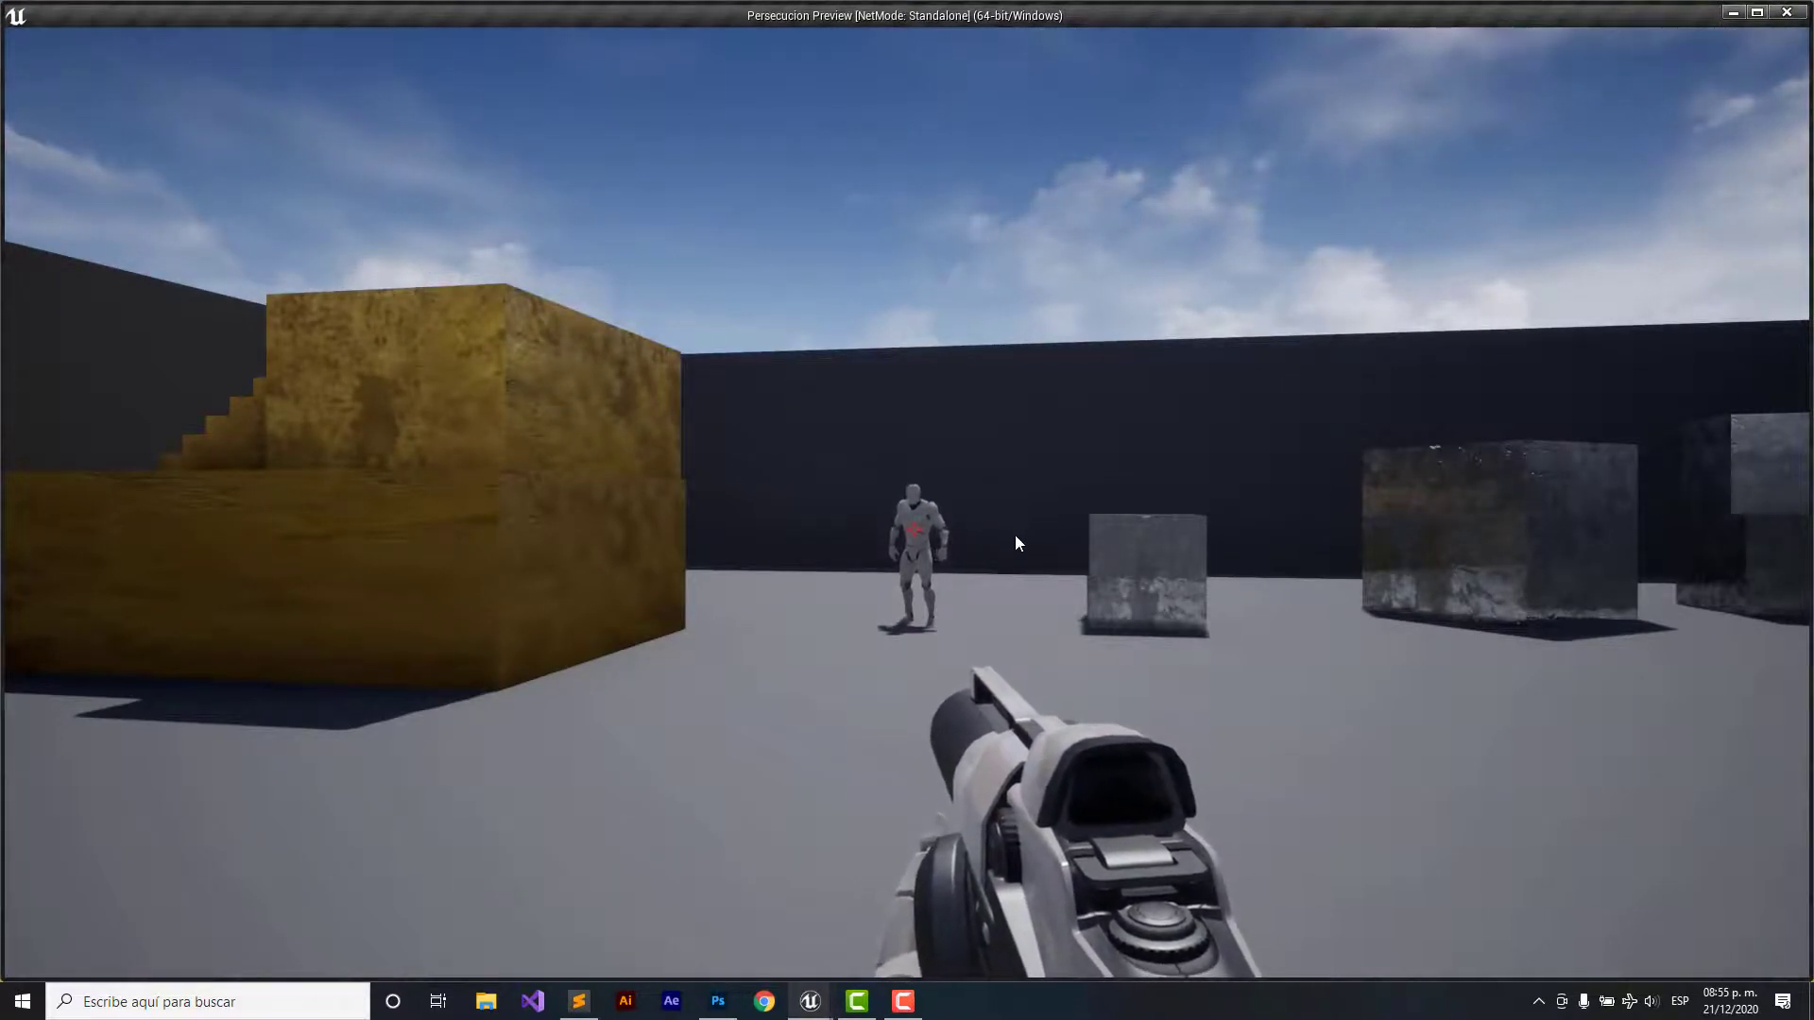
- Walk the player near the mannequin and through the rooms, watching it chase
click(1014, 534)
key(w)
key(w)
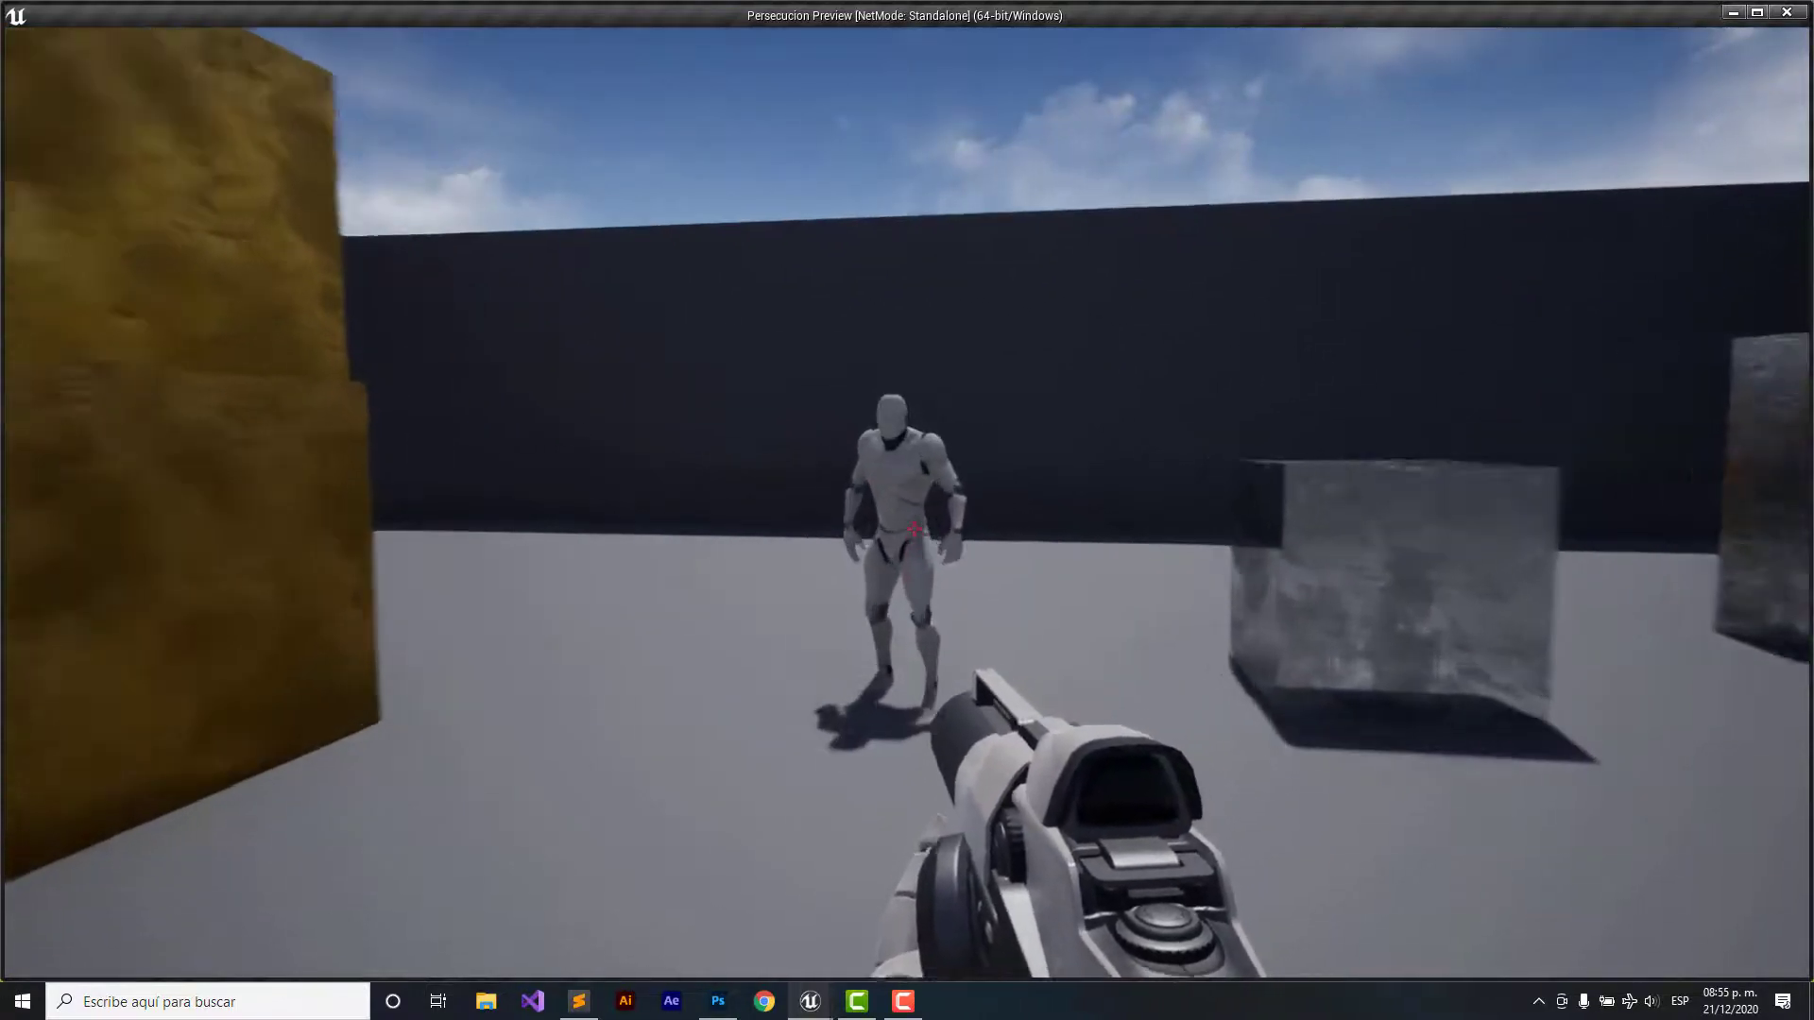
key(s)
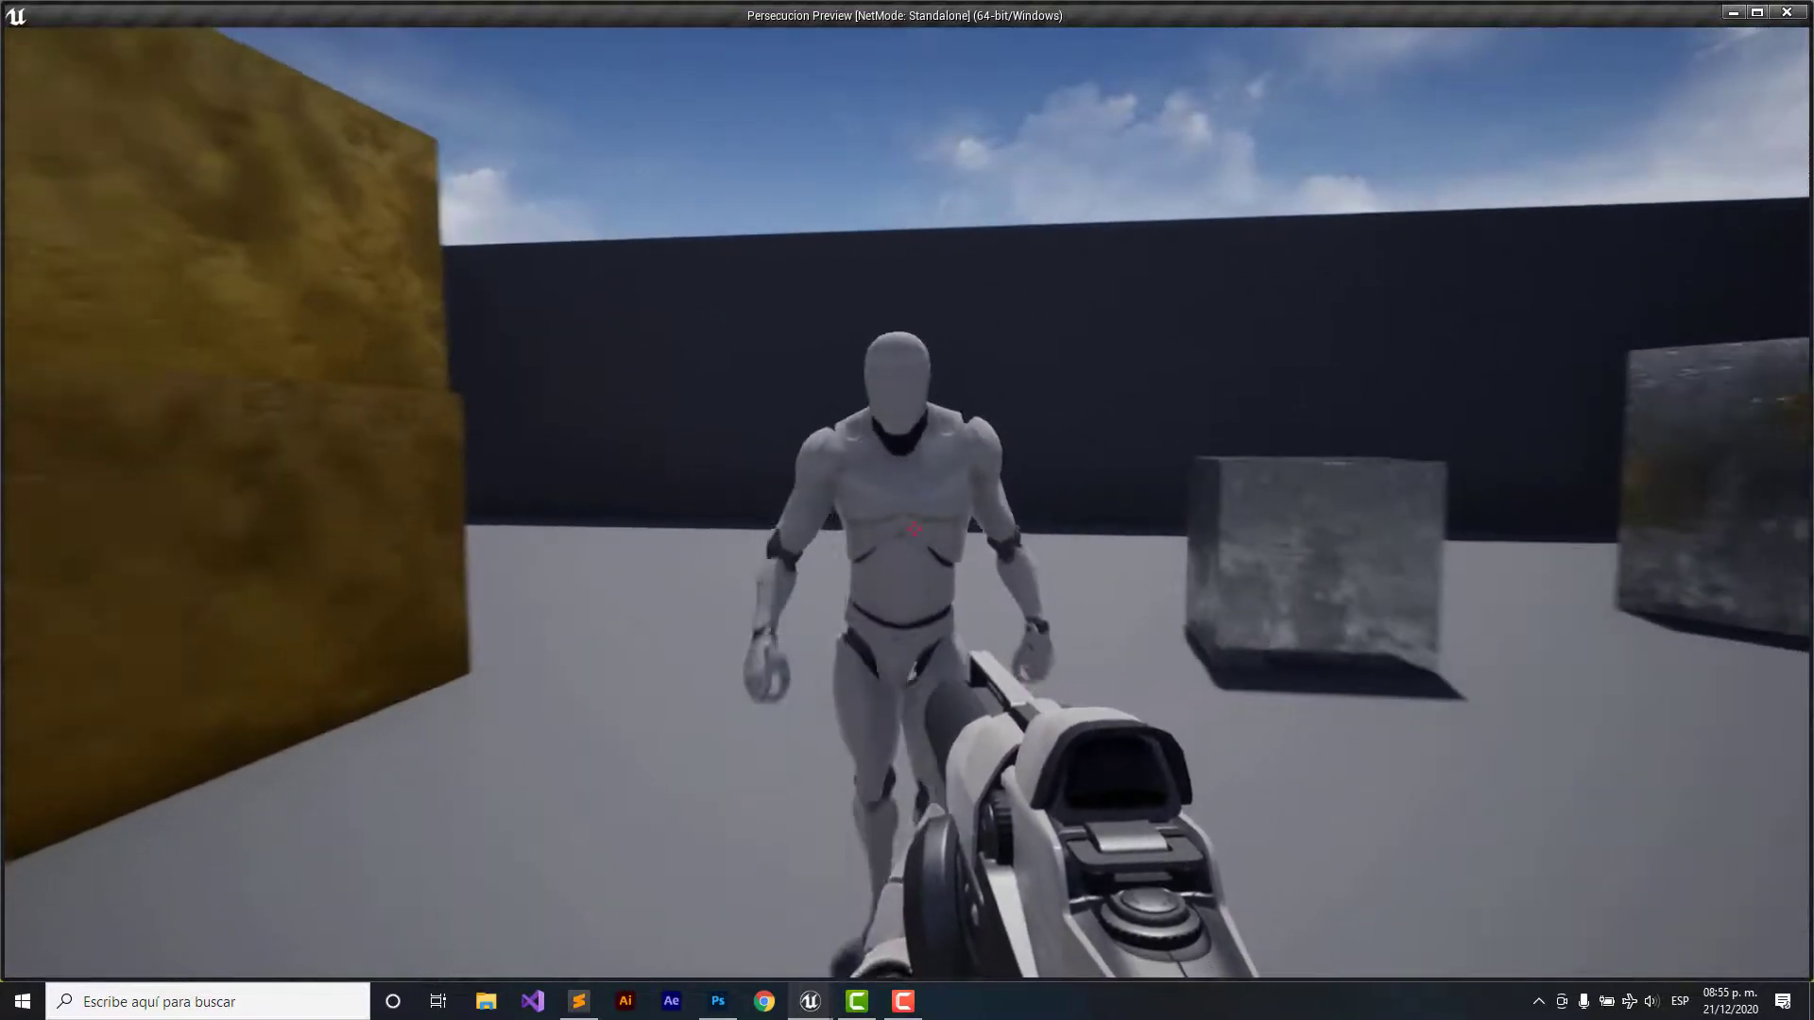
mouse_move(913, 529)
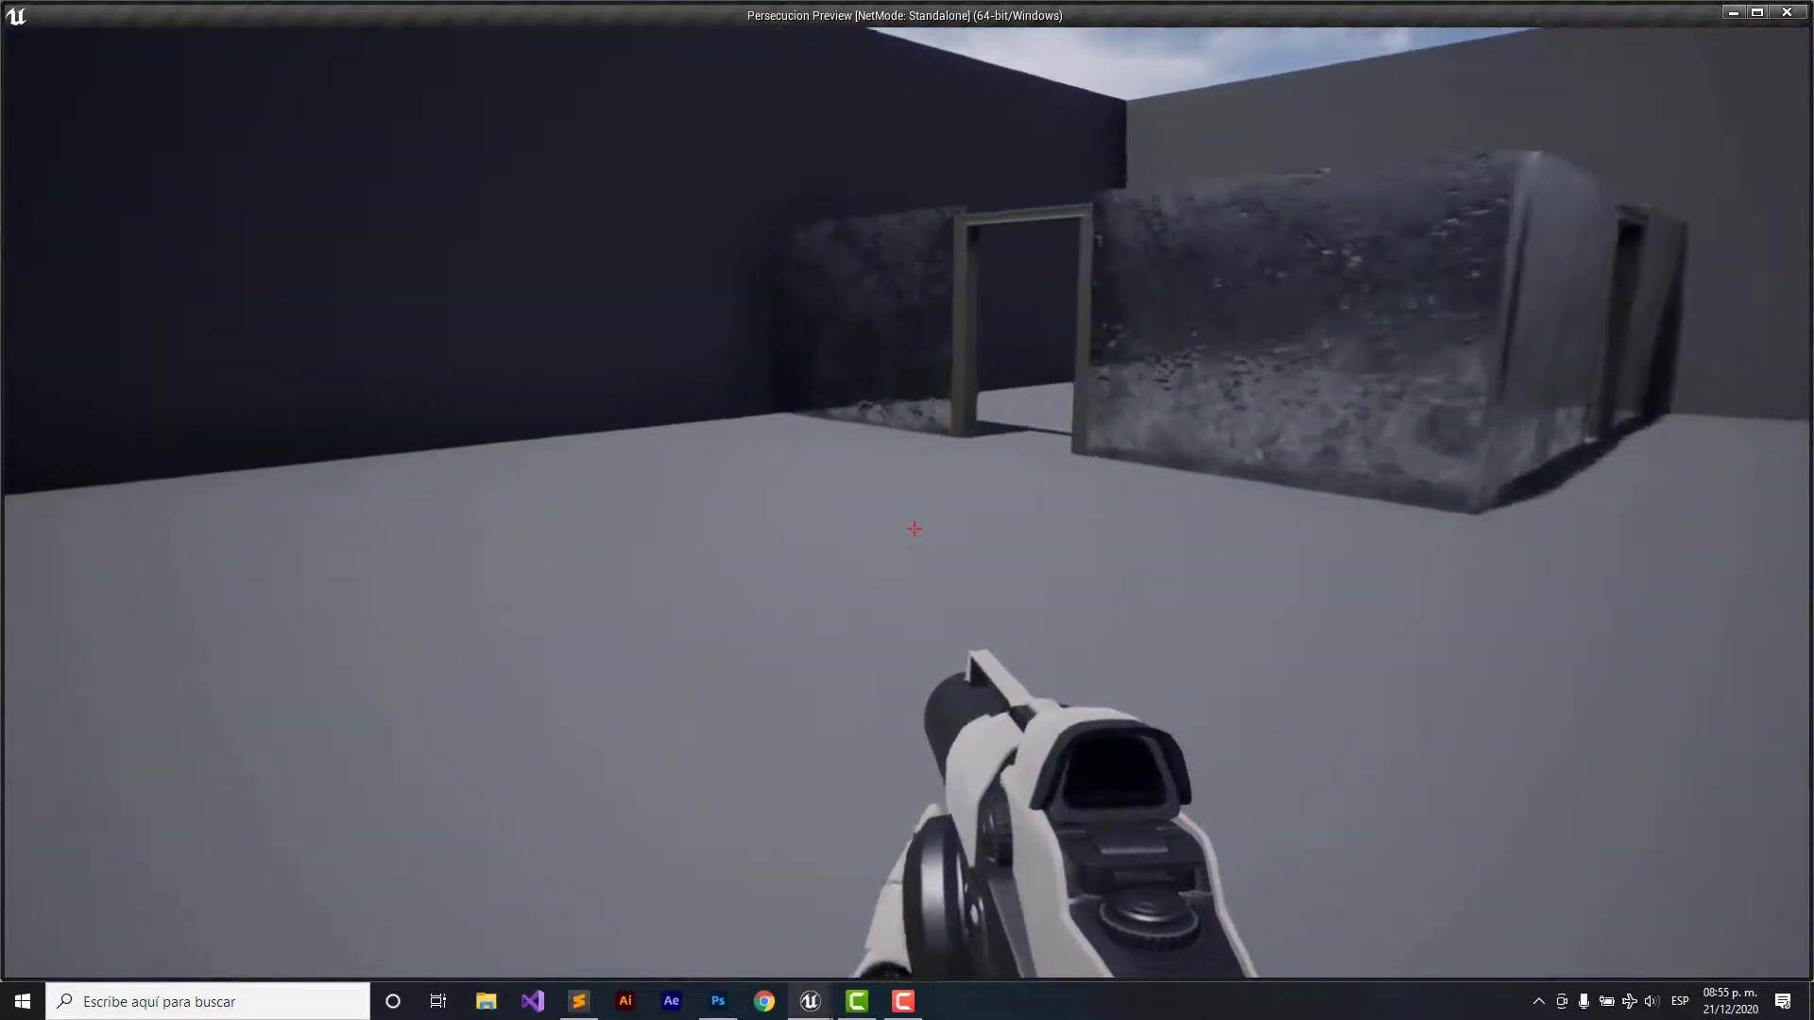
key(w)
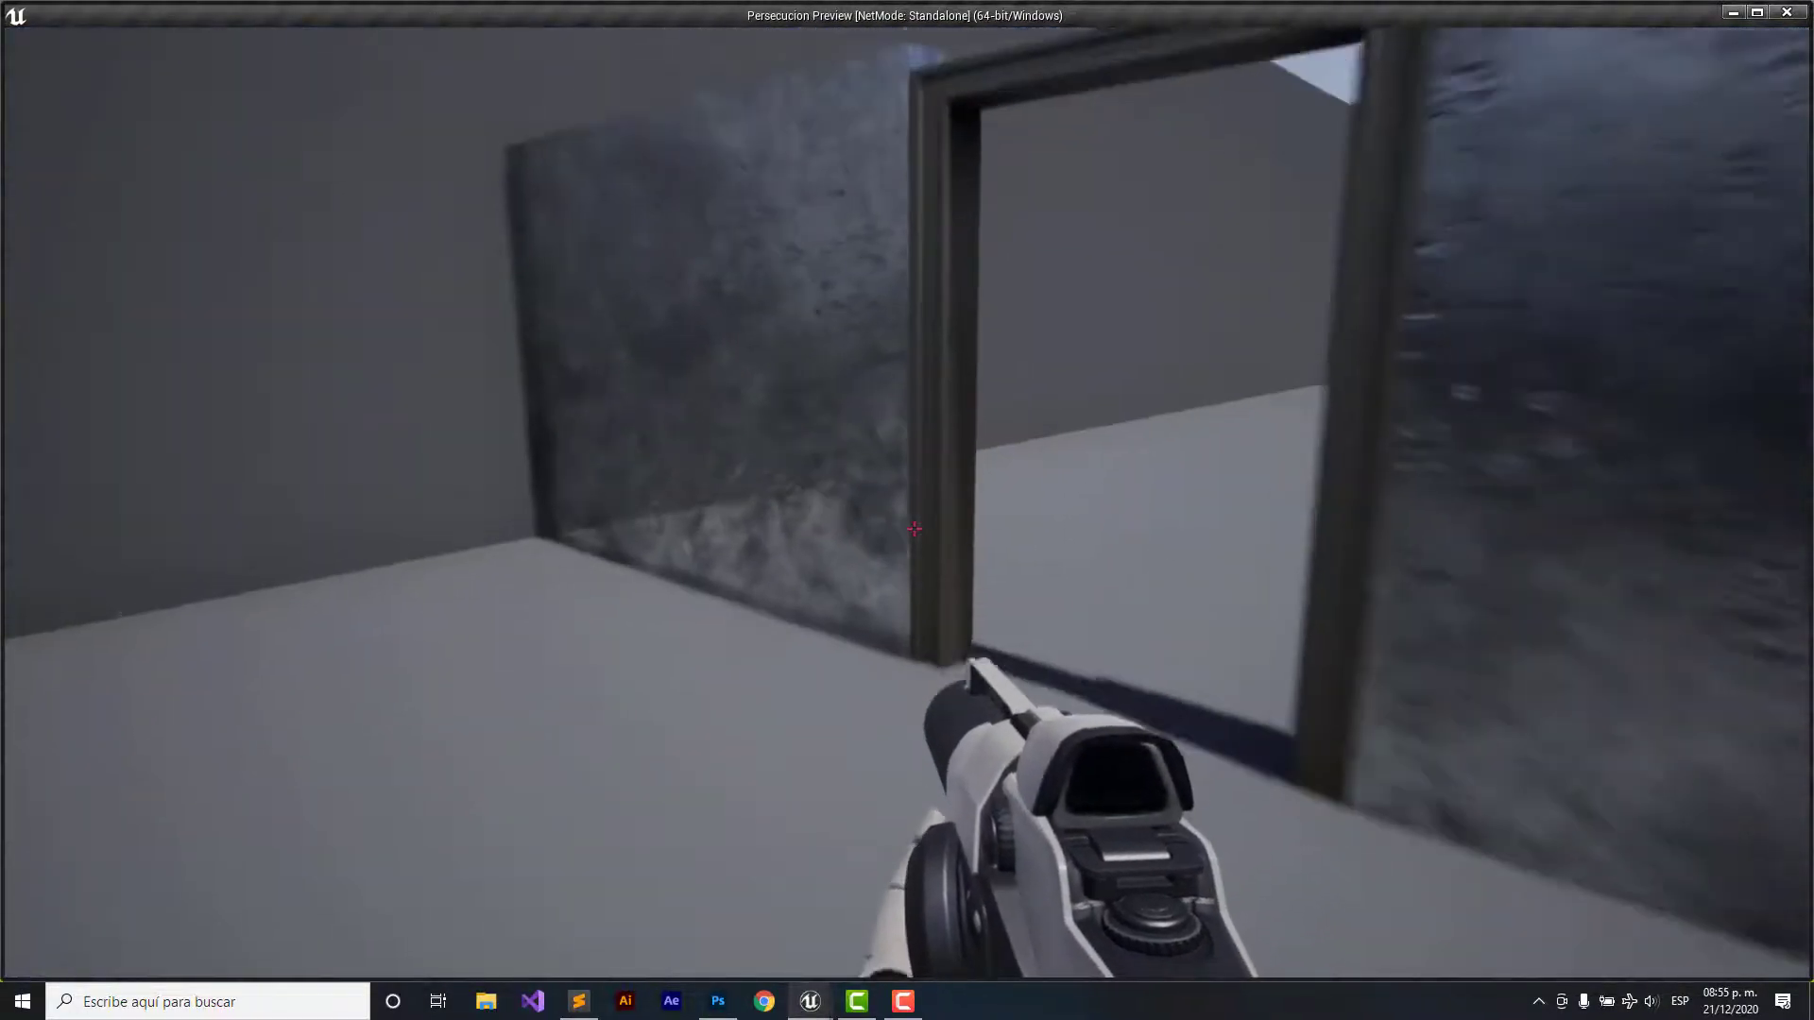
key(w)
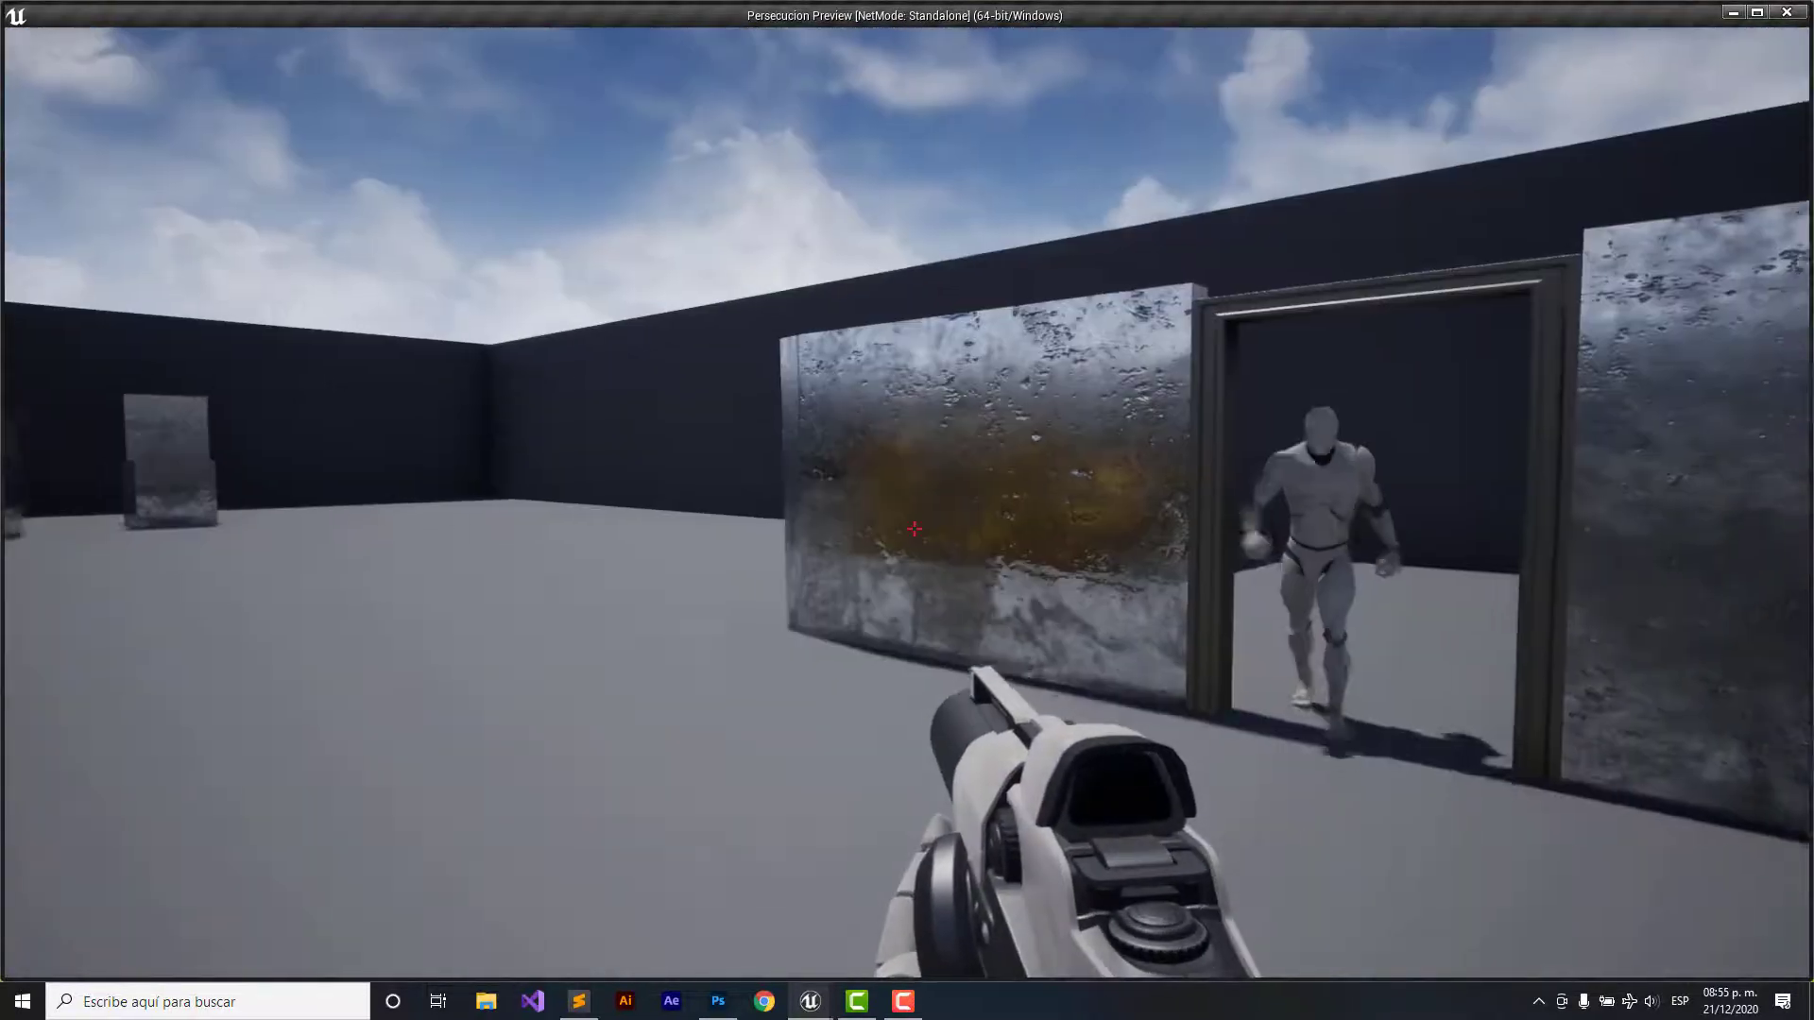
key(w)
key(w)
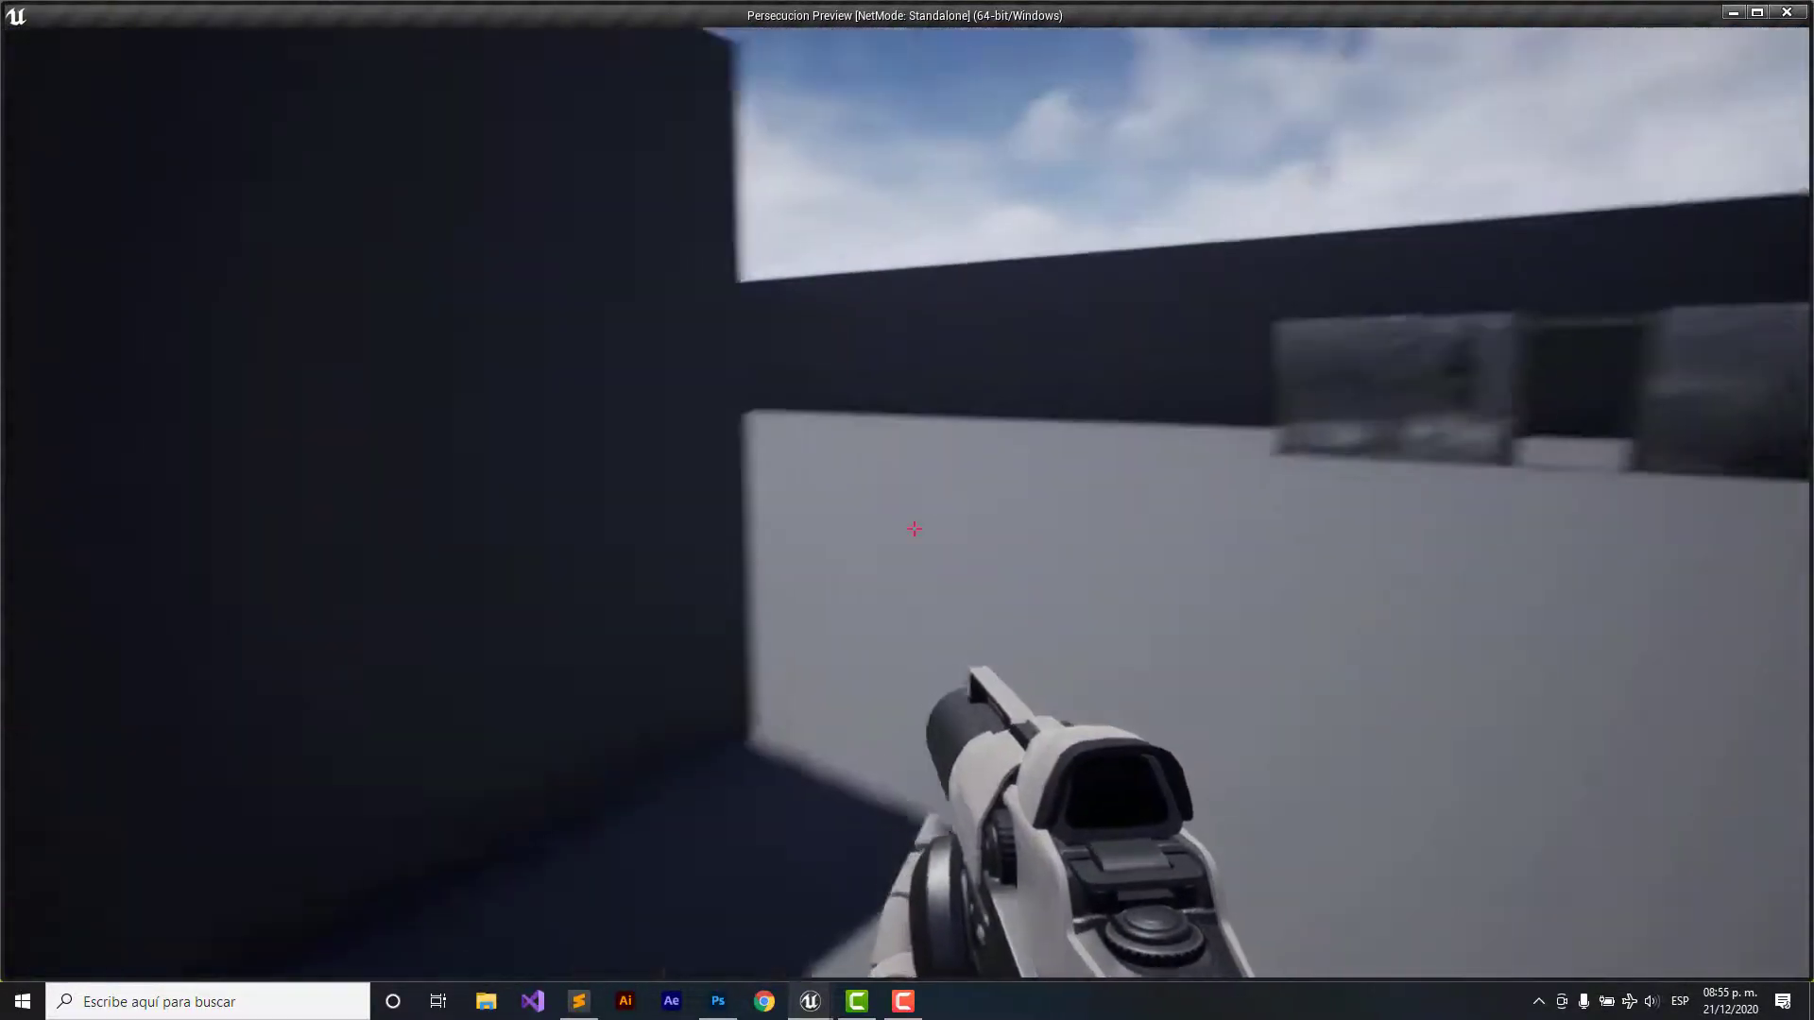
key(w)
key(w)
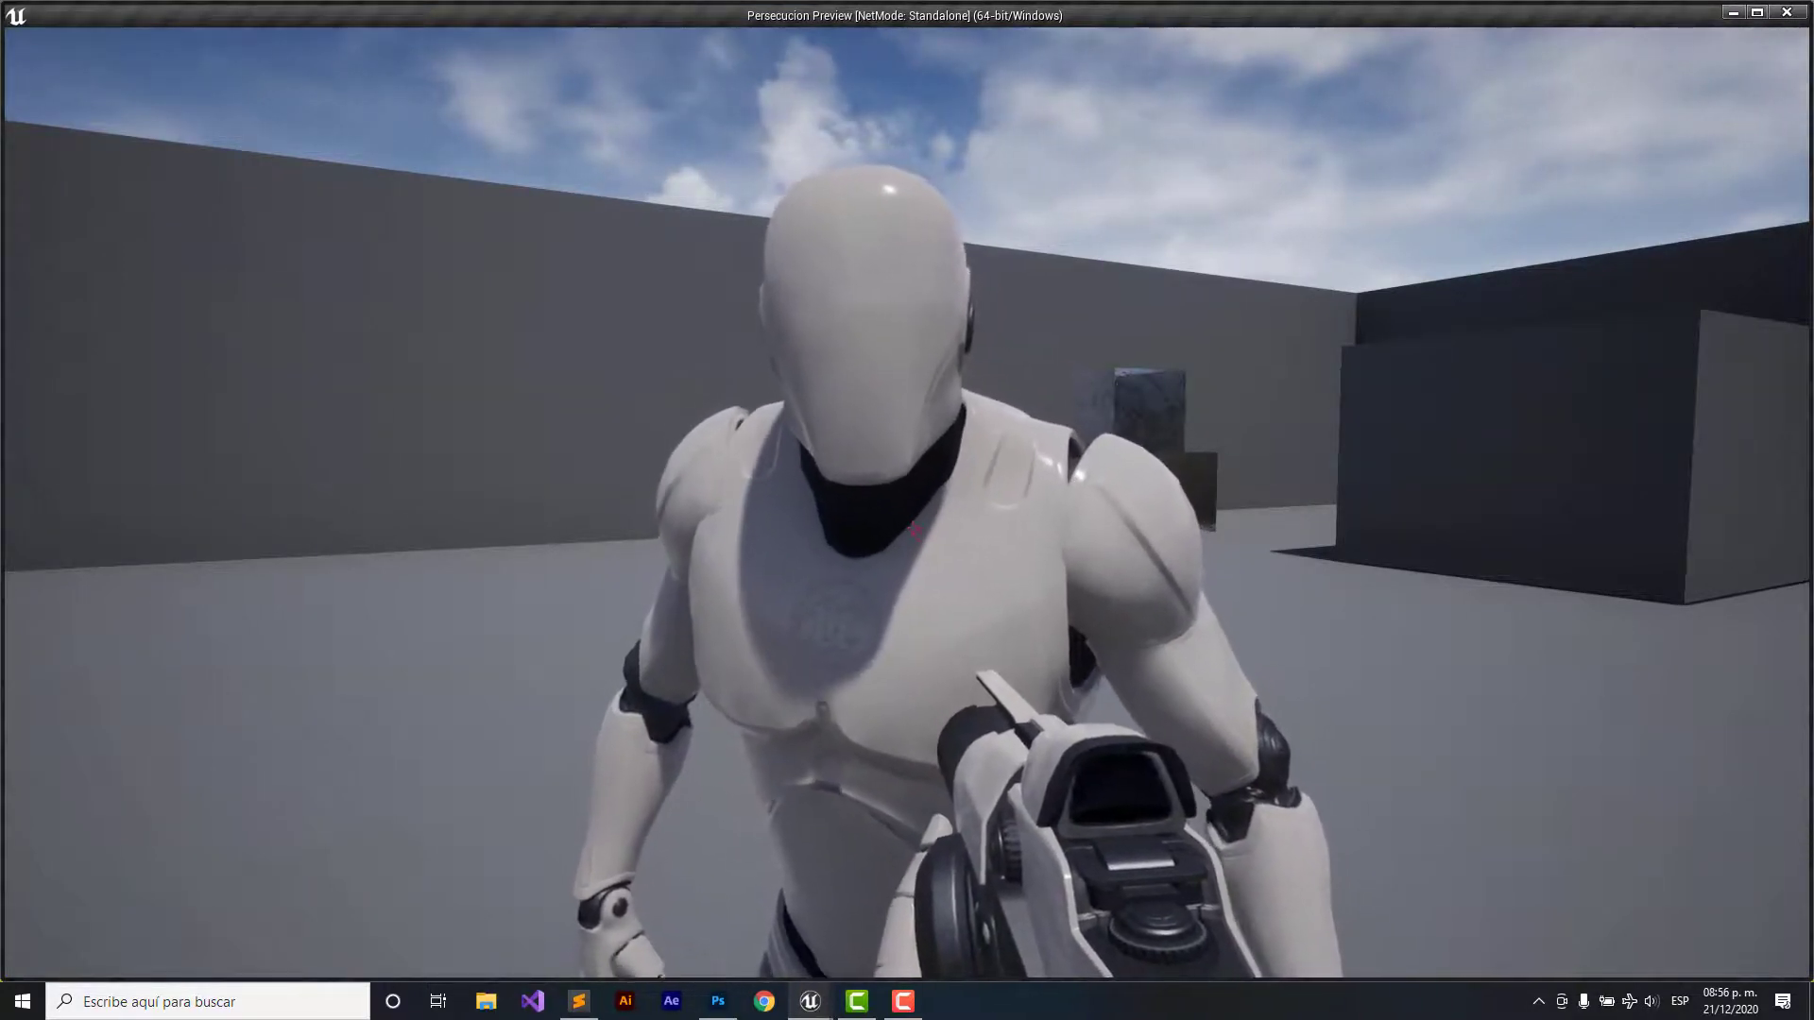
key(w)
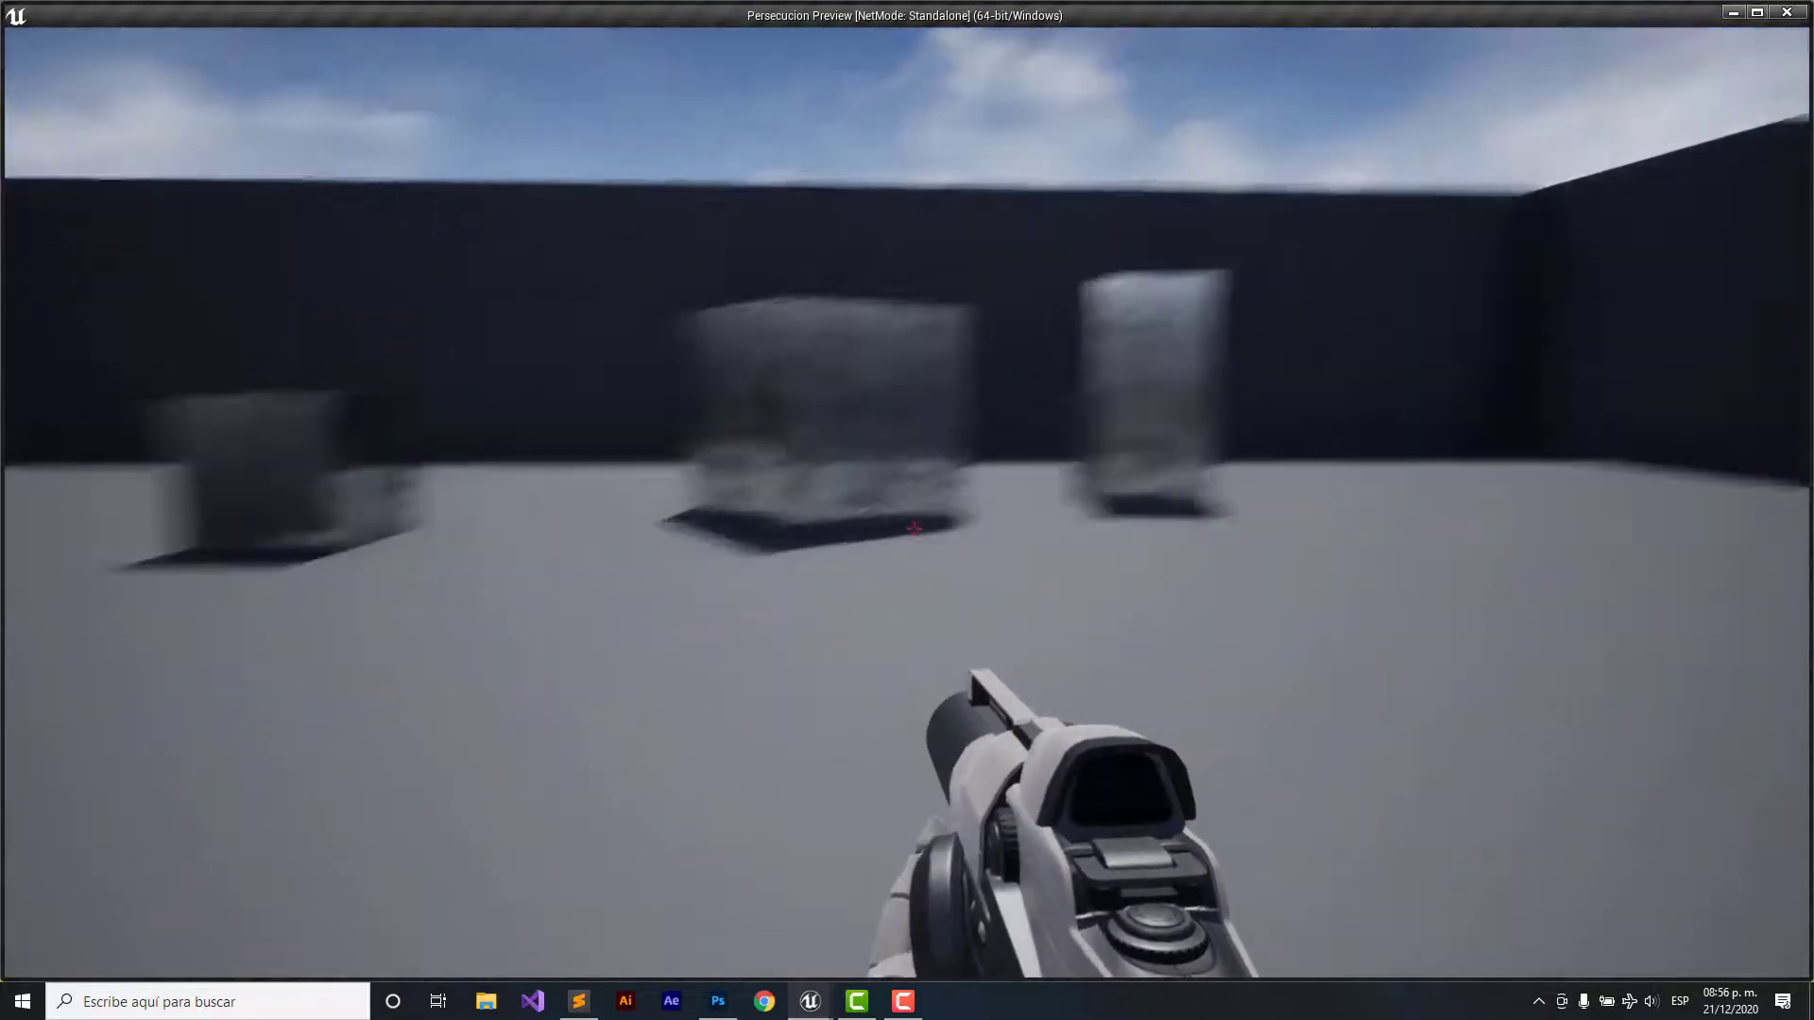